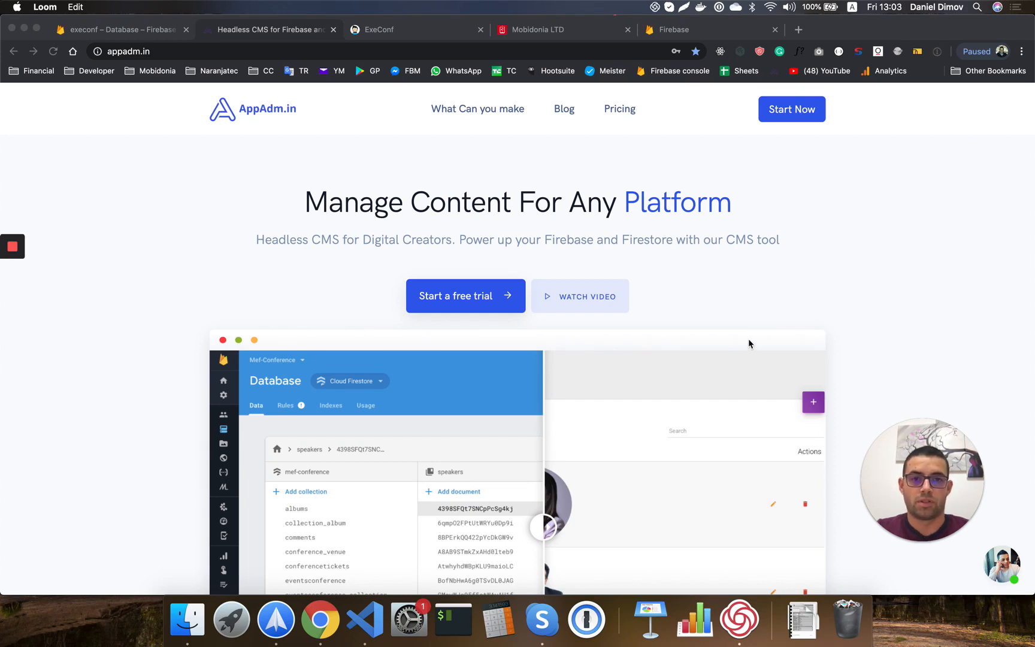
Browse the firebase.google.com product list, then switch to the execonf Realtime Database console.
scroll(757, 243, down, 2)
scroll(757, 235, up, 2)
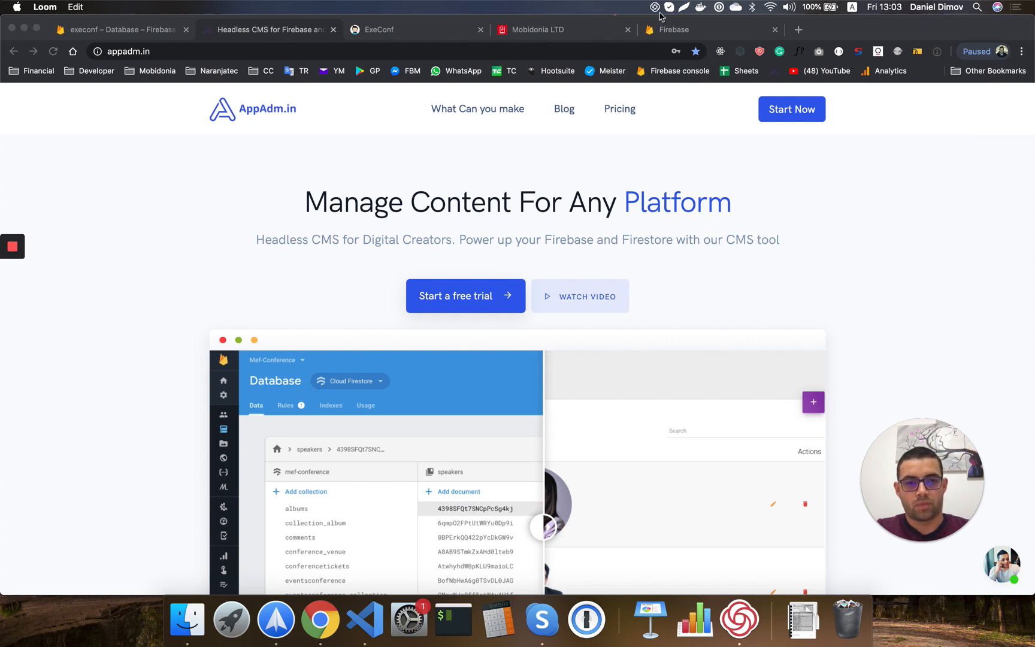
click(673, 36)
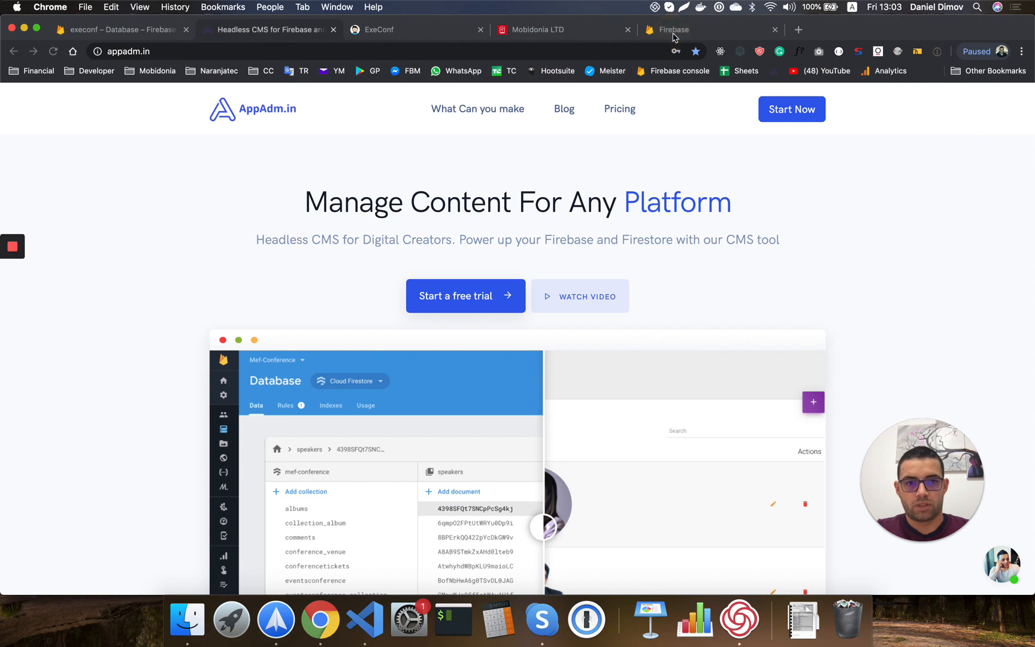
click(673, 35)
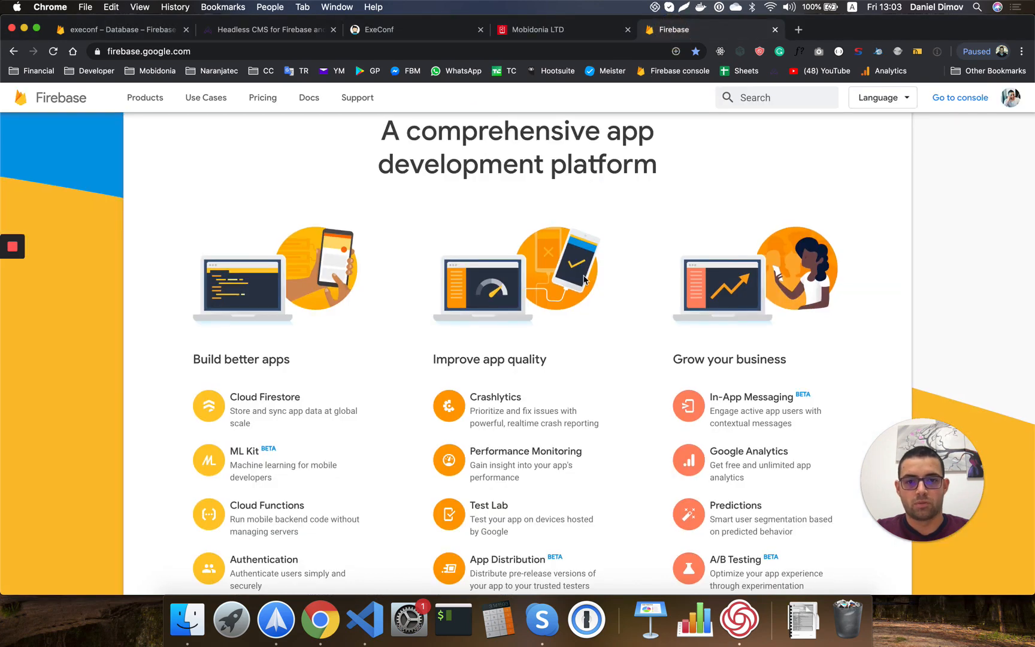
scroll(461, 354, down, 3)
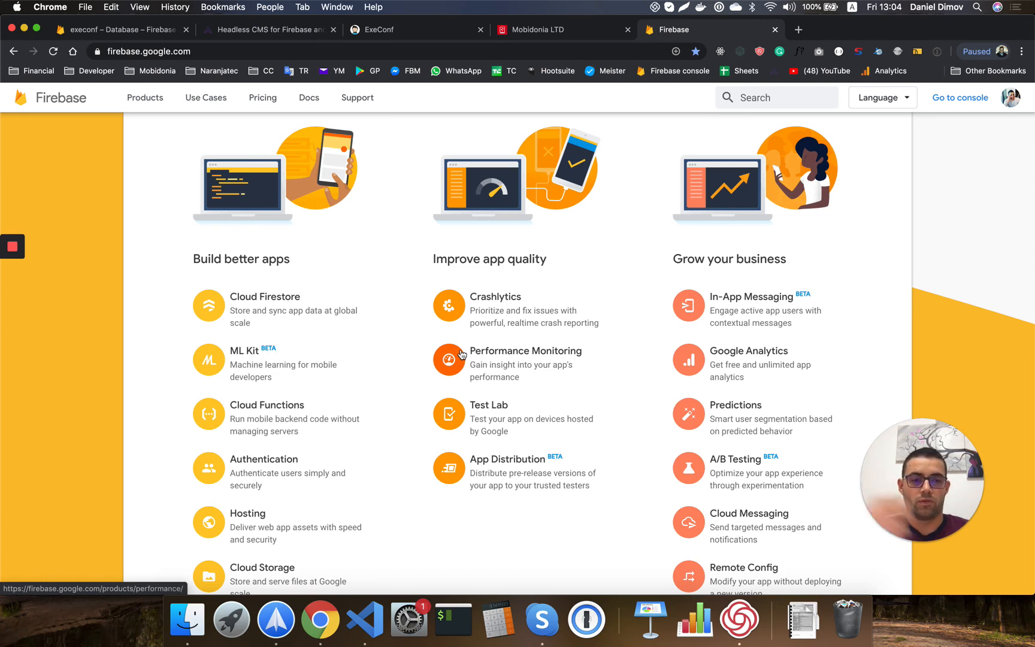
scroll(370, 418, down, 2)
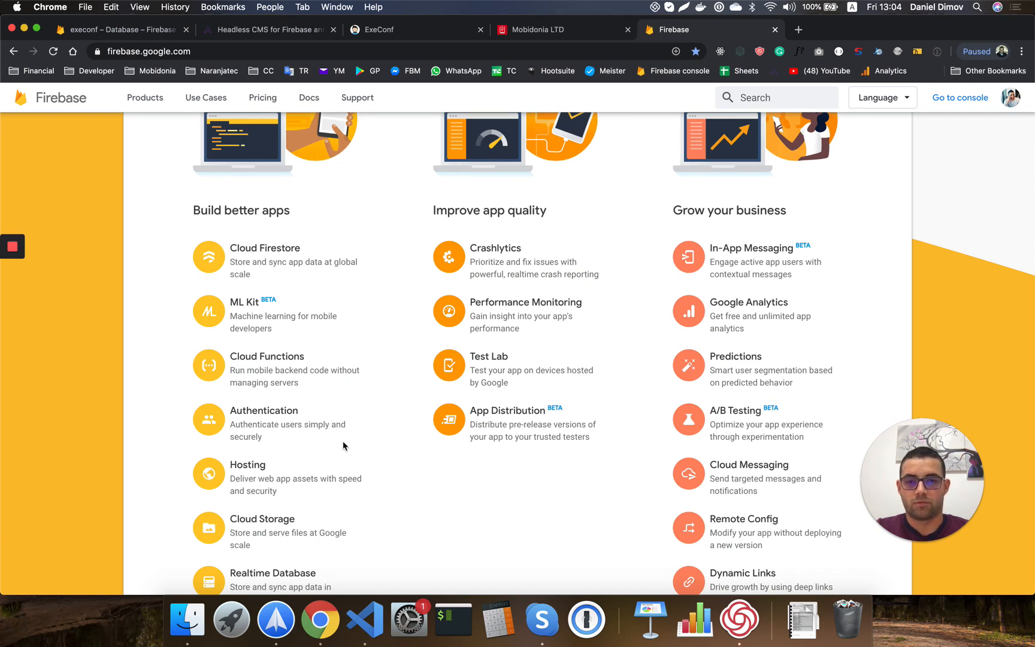
scroll(352, 476, down, 2)
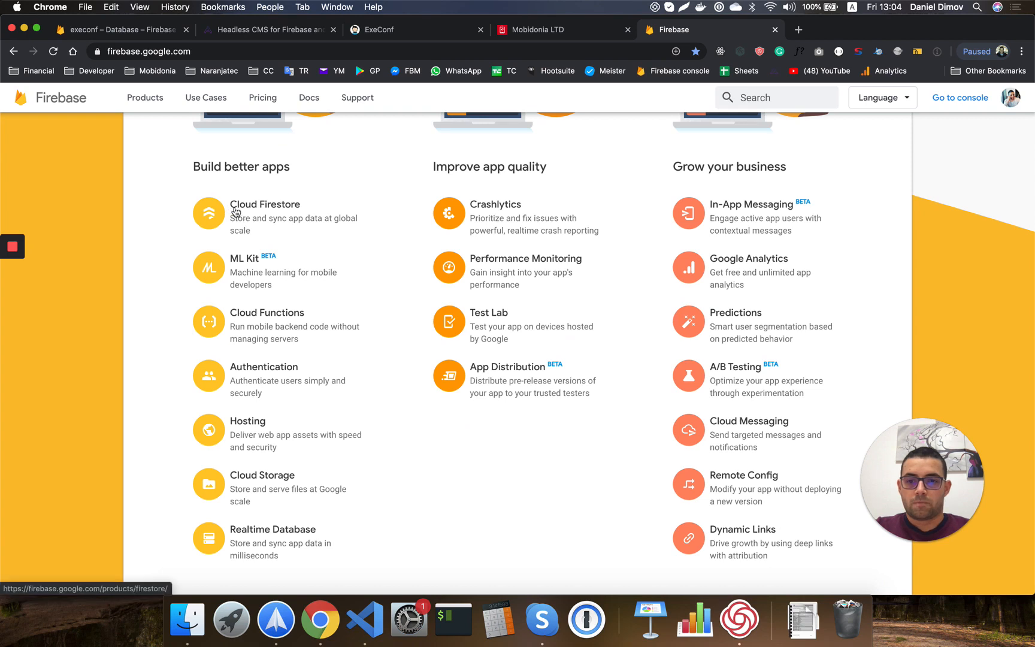
scroll(292, 312, down, 1)
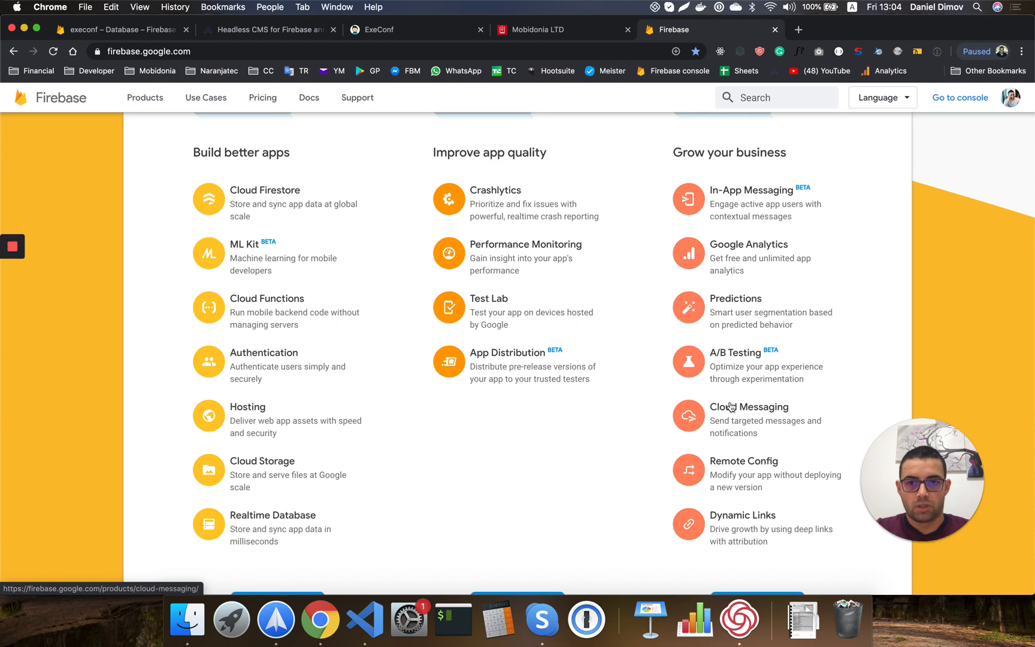
click(146, 36)
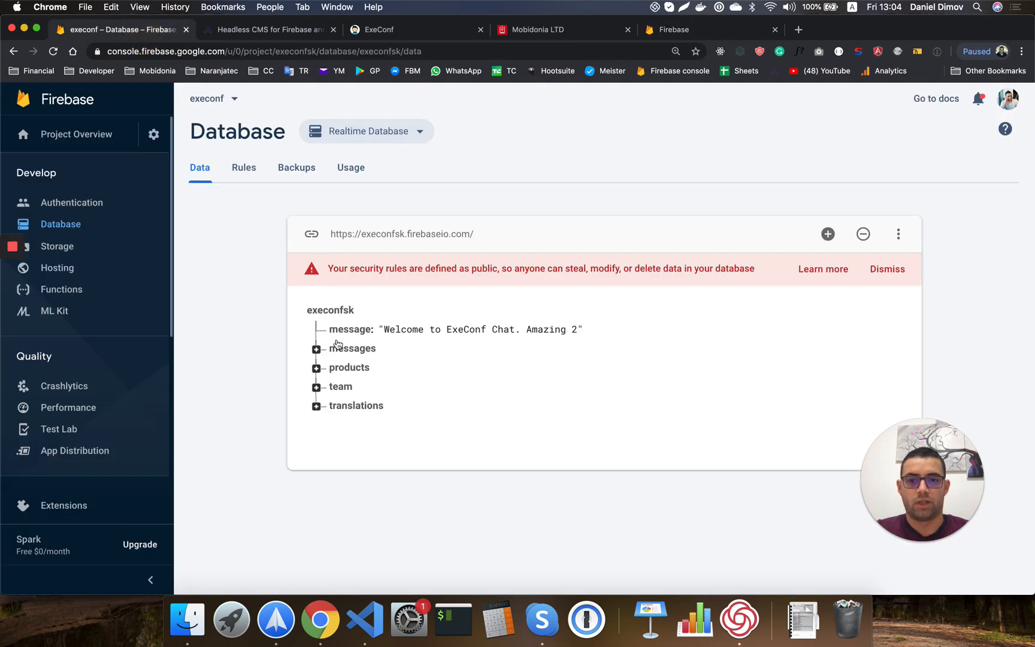
click(379, 330)
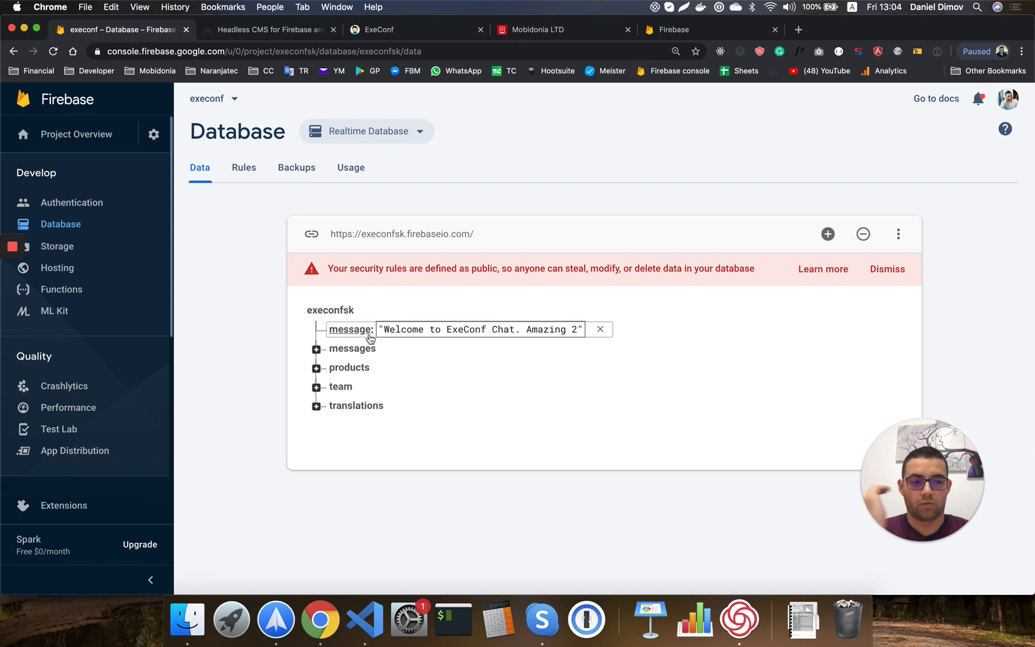
click(316, 350)
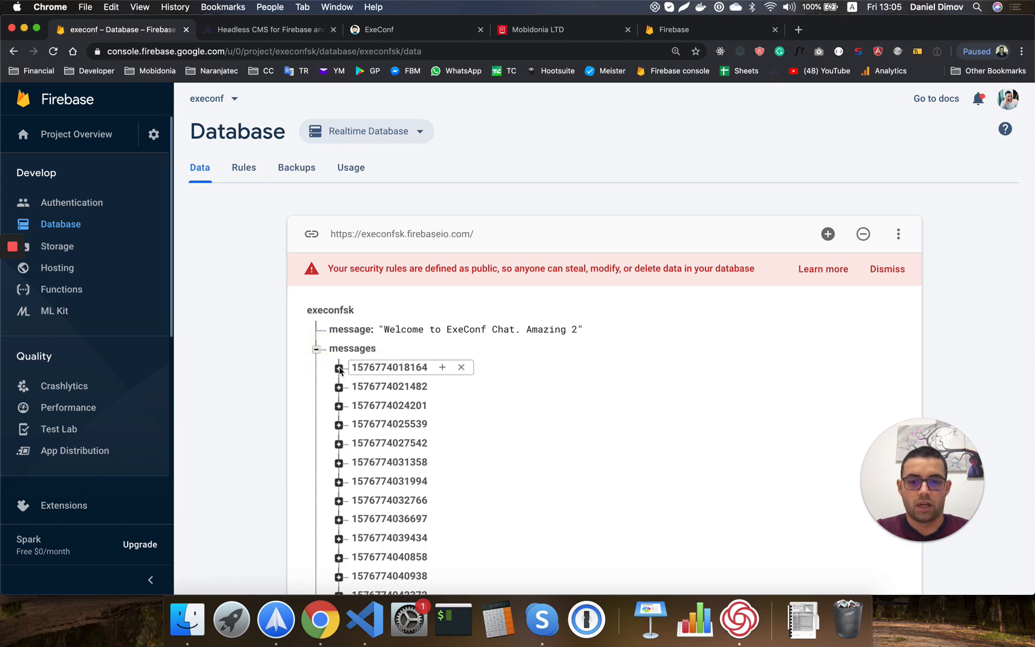
click(338, 368)
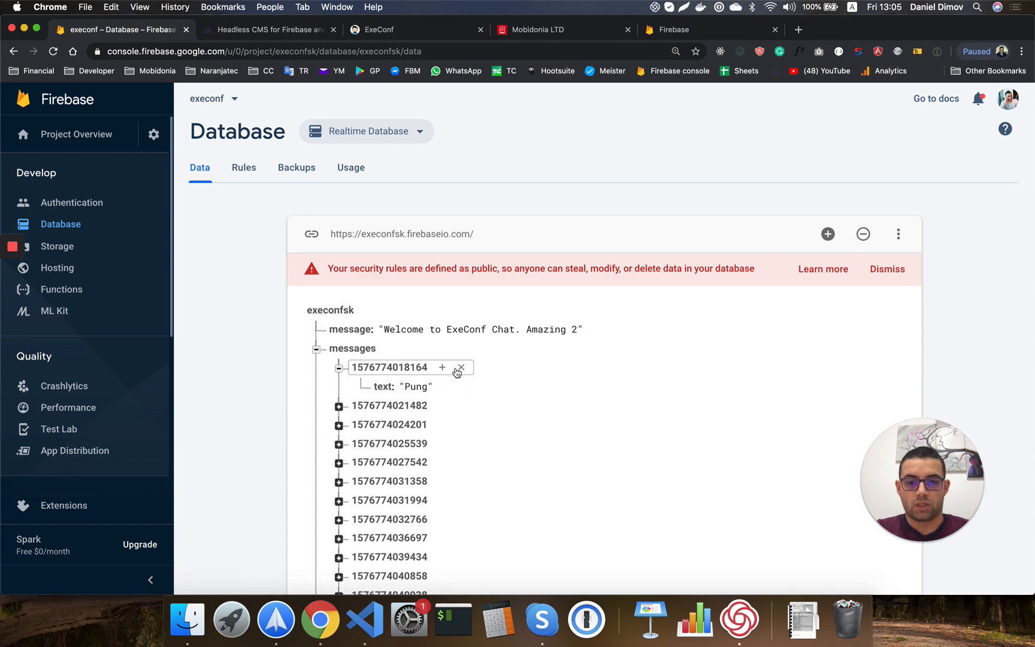
click(461, 368)
click(665, 395)
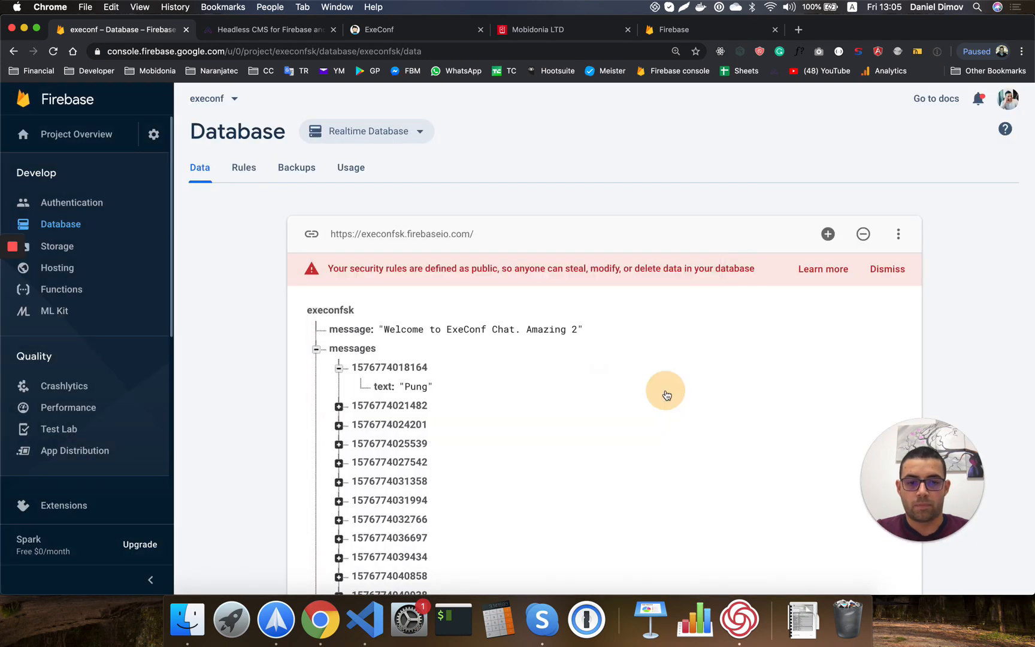
scroll(434, 421, down, 2)
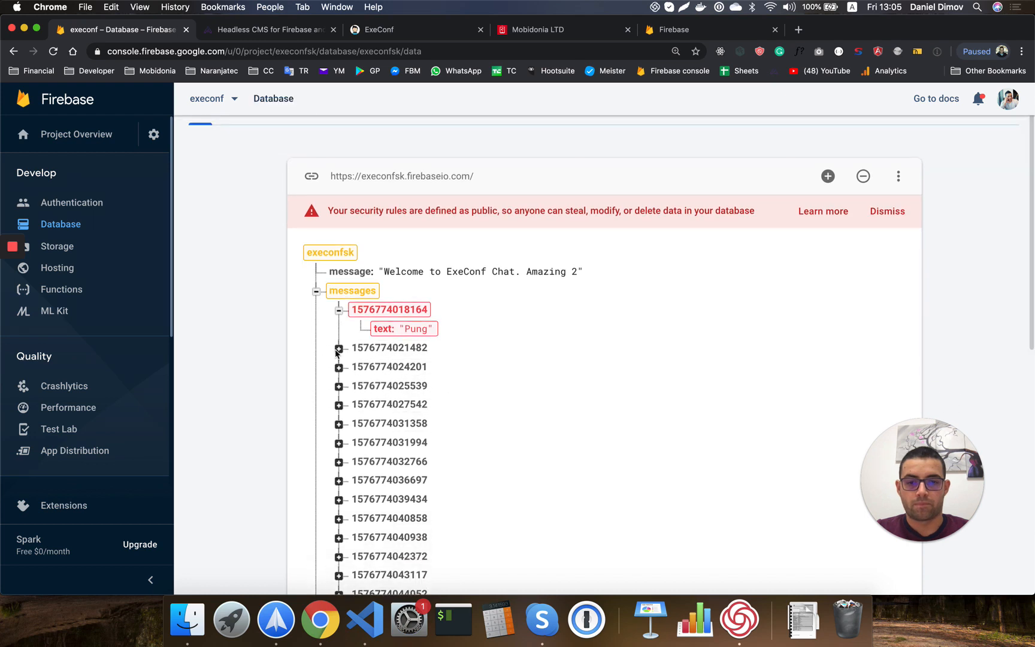
scroll(339, 424, down, 3)
scroll(339, 424, down, 5)
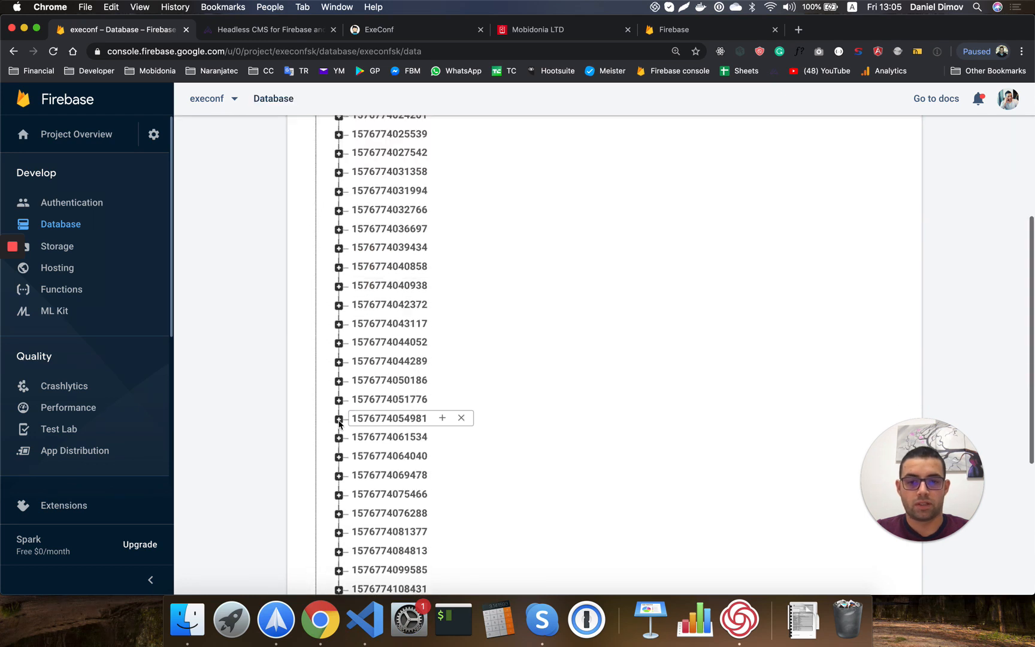
click(339, 361)
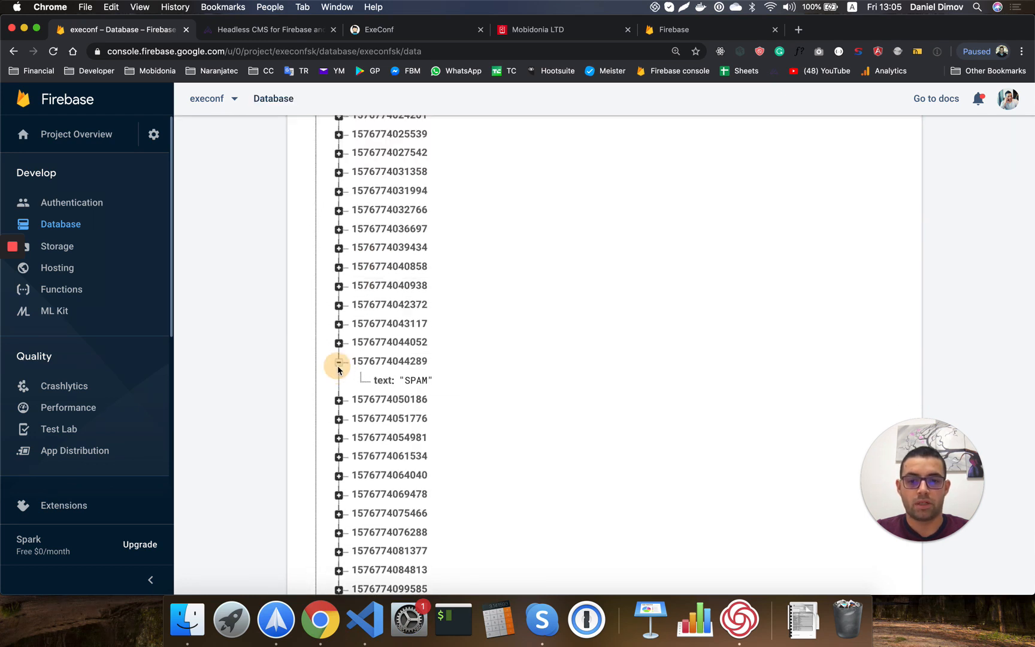
click(339, 399)
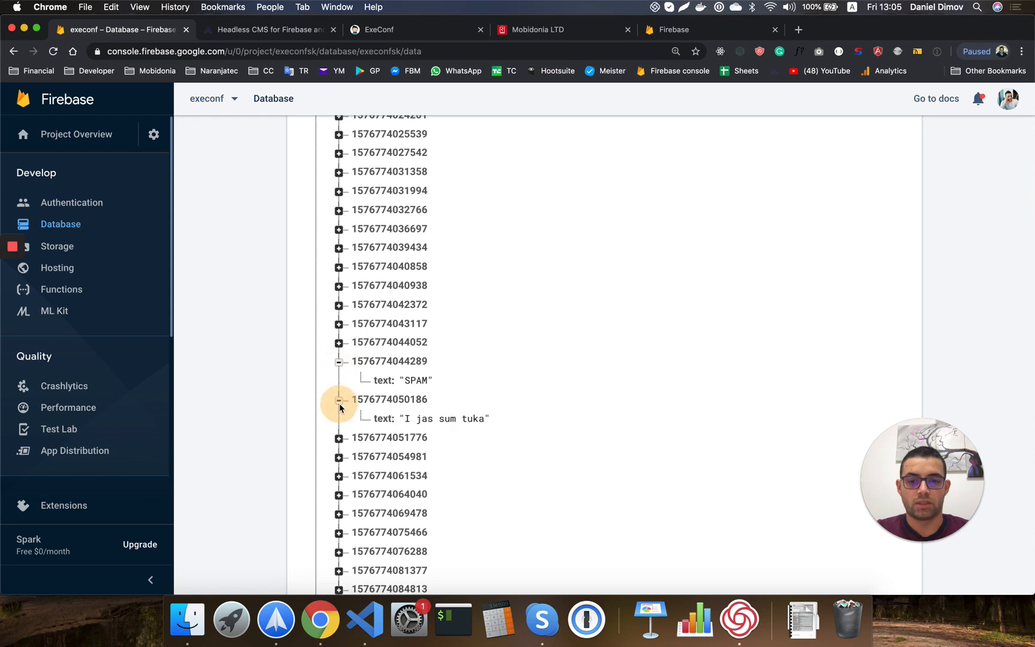
click(339, 438)
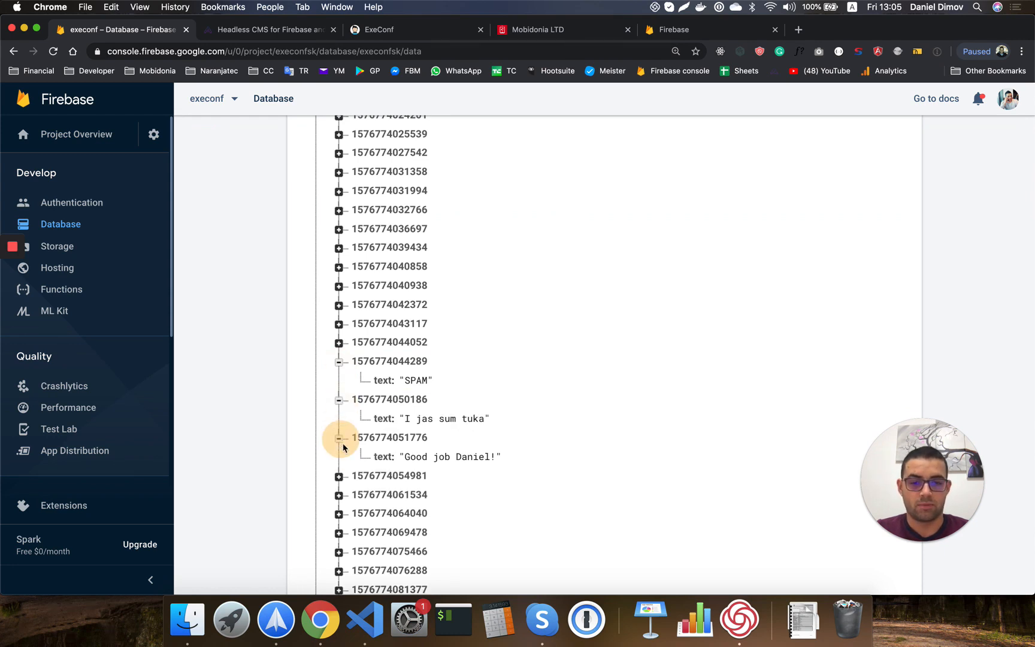
click(338, 476)
scroll(362, 468, up, 1)
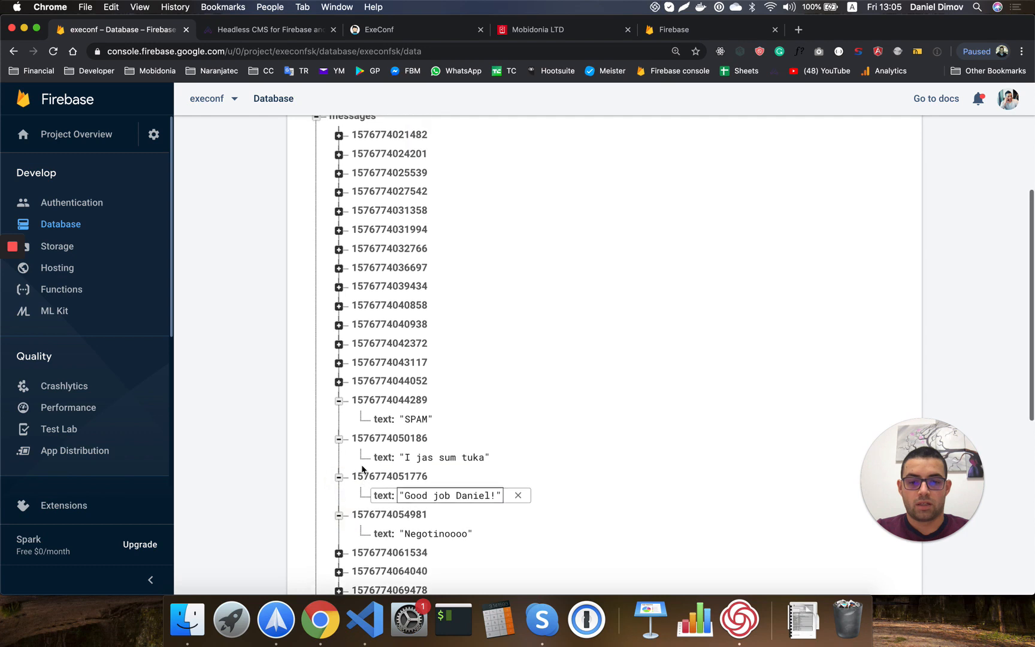
click(338, 378)
scroll(339, 389, up, 2)
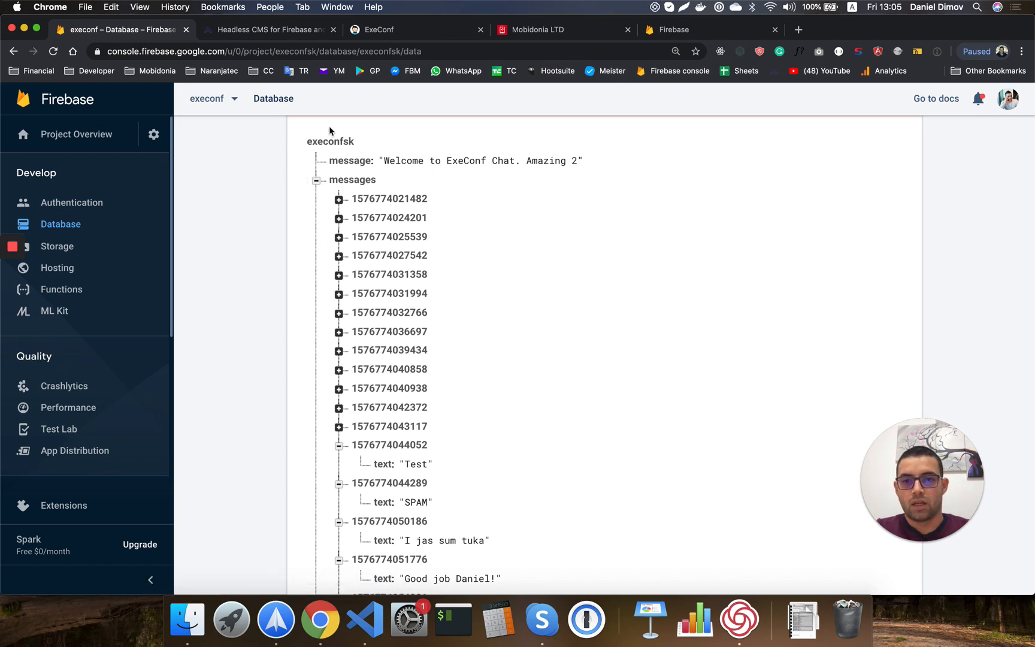
click(381, 36)
Send 'Wow Amazing' as a new ExeConf chat message, then go back to the Firebase tab.
scroll(407, 197, down, 10)
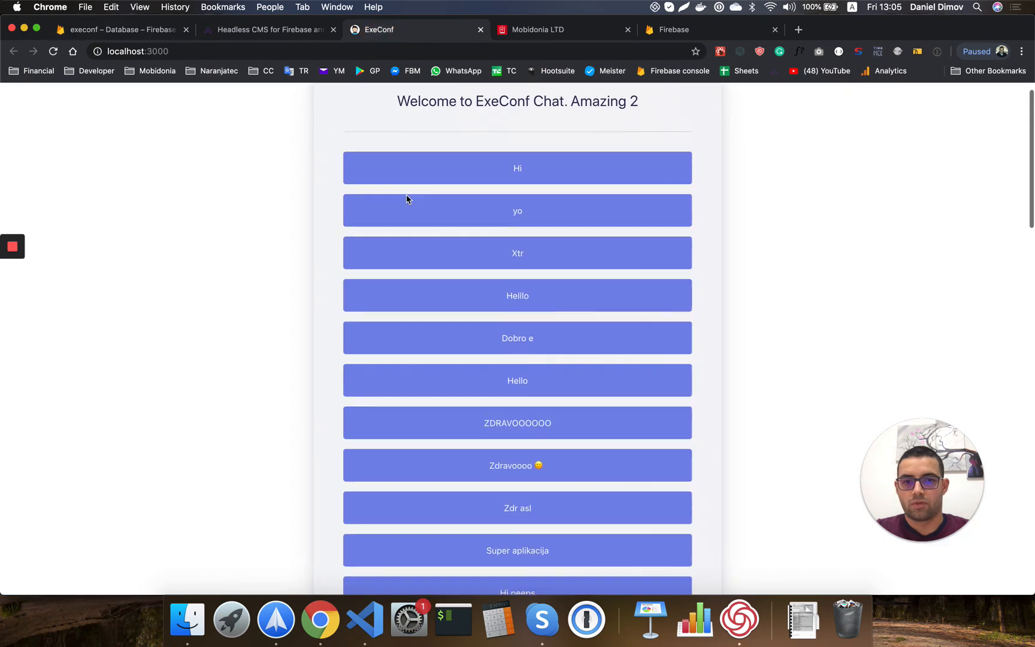
scroll(407, 199, down, 15)
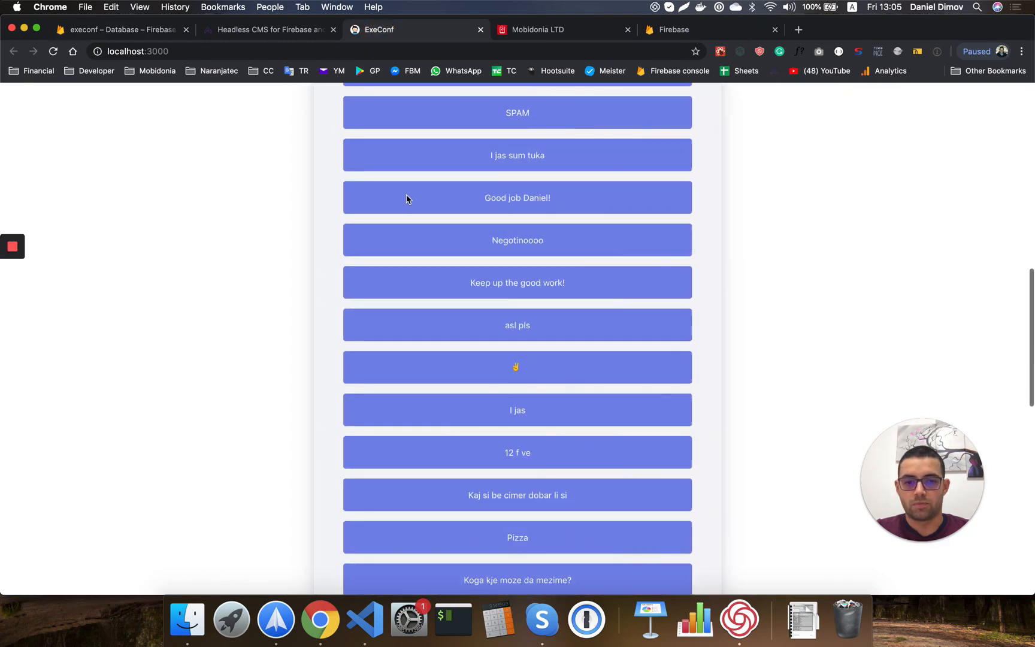
scroll(406, 199, down, 3)
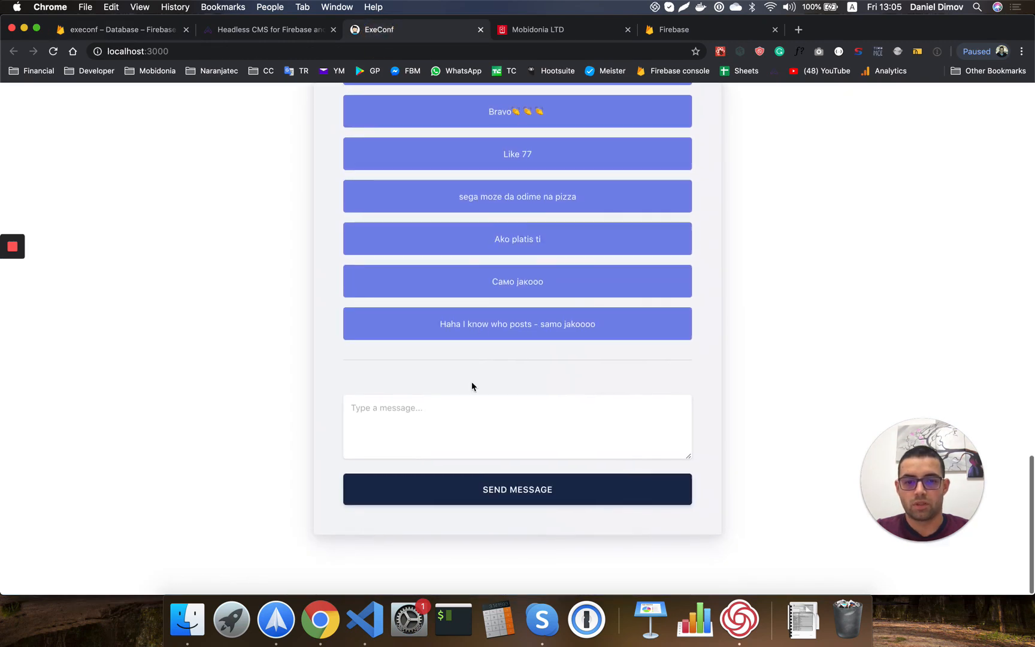
click(456, 436)
text(W)
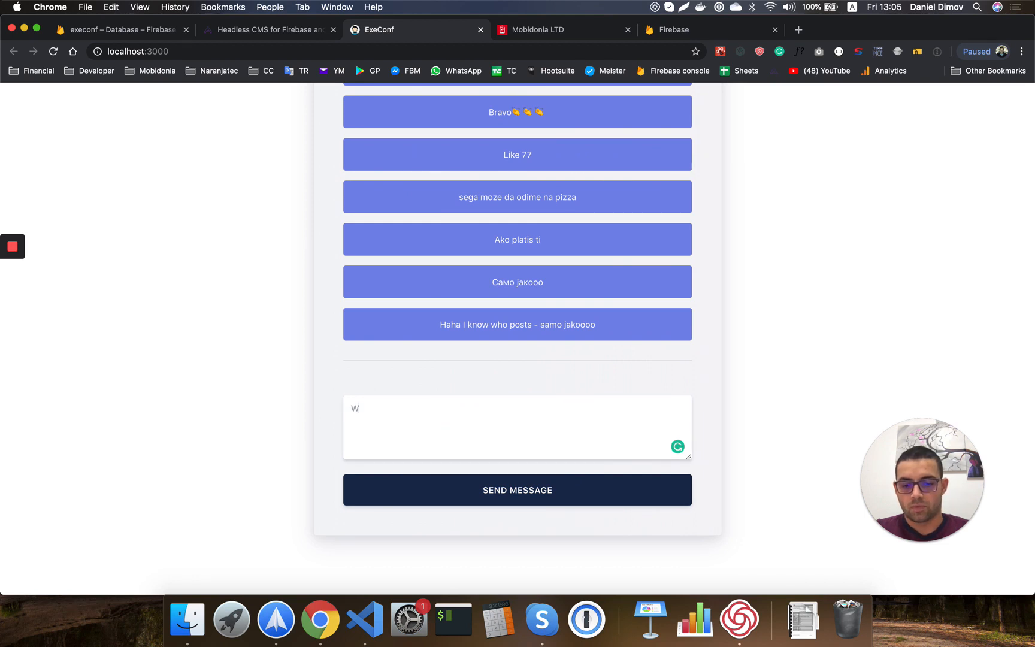
text(ow Amazing)
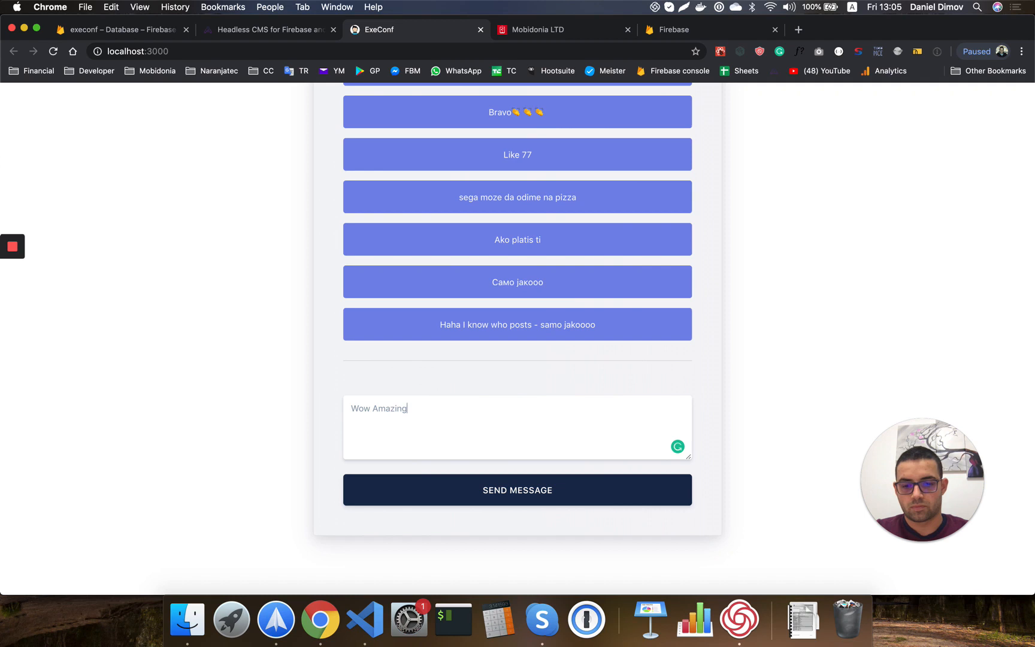
click(530, 489)
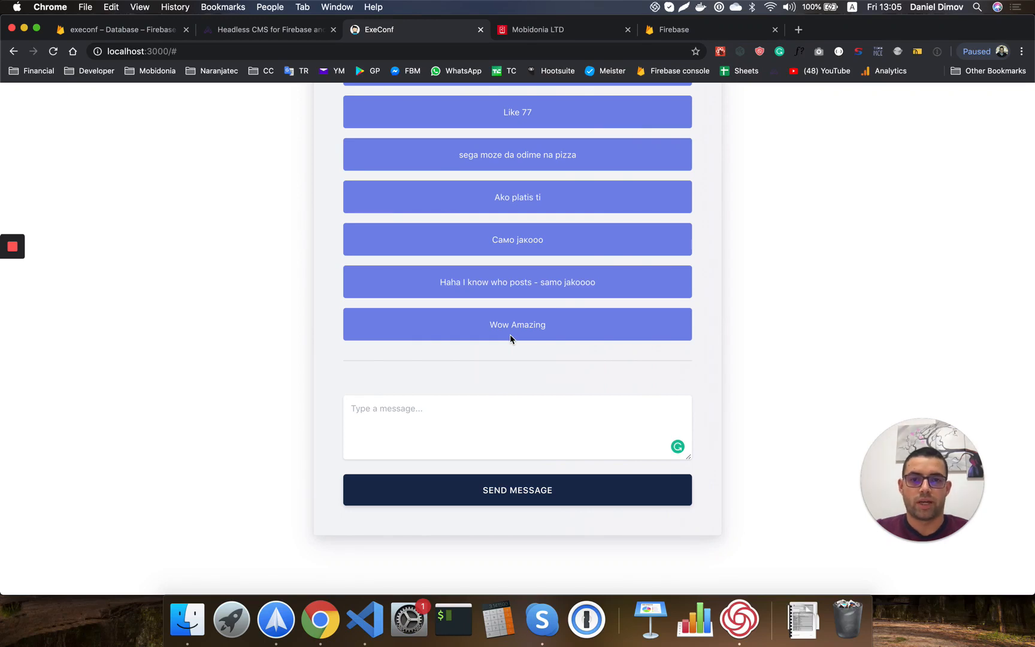
click(76, 30)
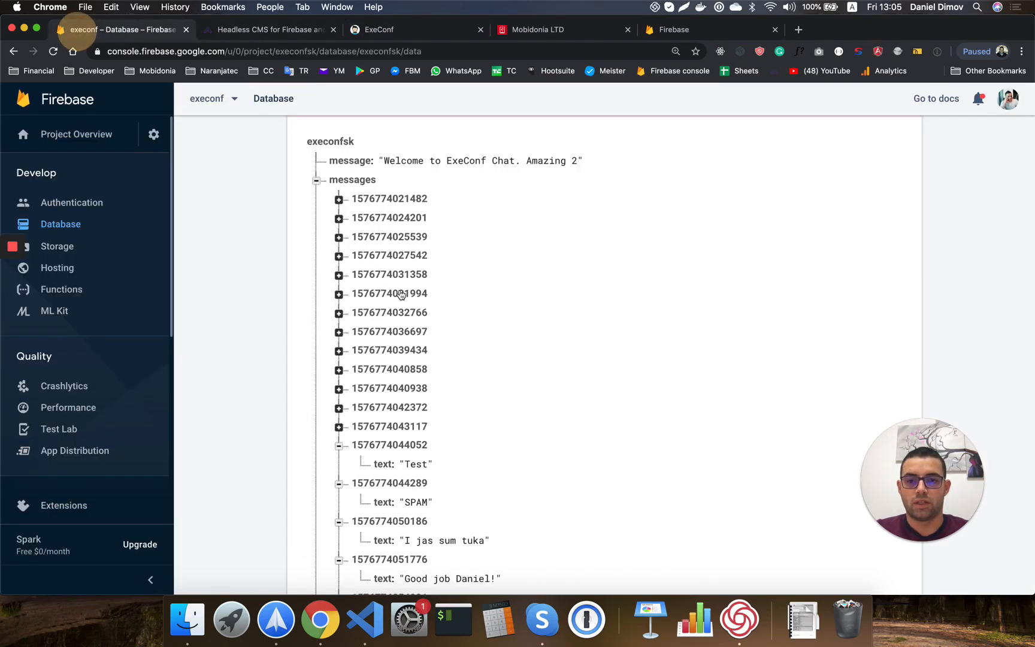
Confirm the new 'Wow Amazing' entry under messages, then switch to the AppAdm.in page.
scroll(401, 294, down, 10)
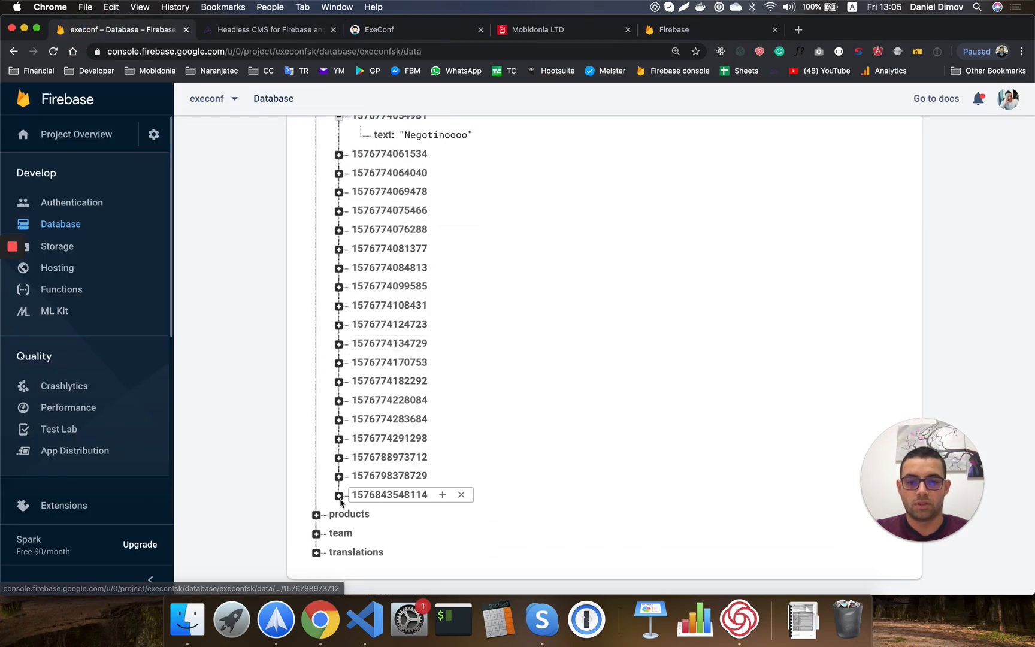
click(339, 497)
scroll(442, 477, up, 2)
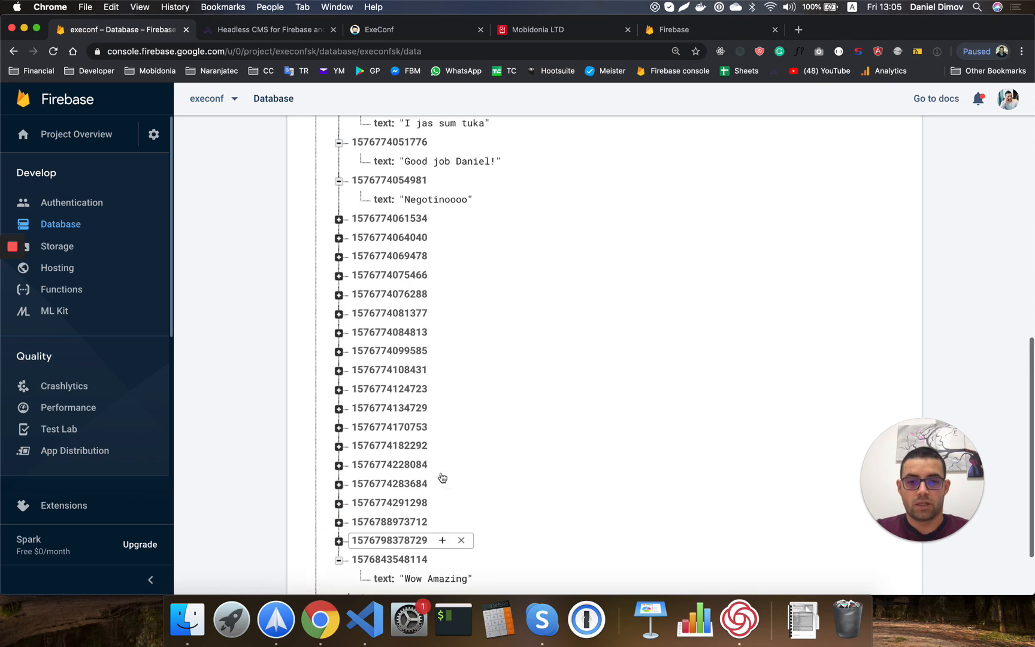
scroll(442, 478, up, 10)
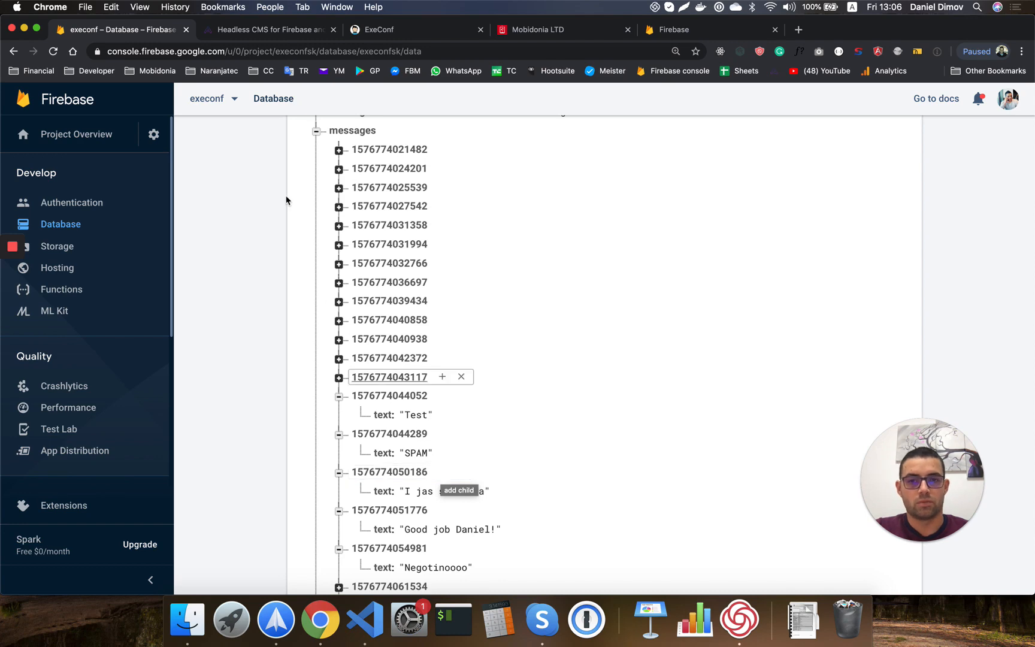
click(283, 32)
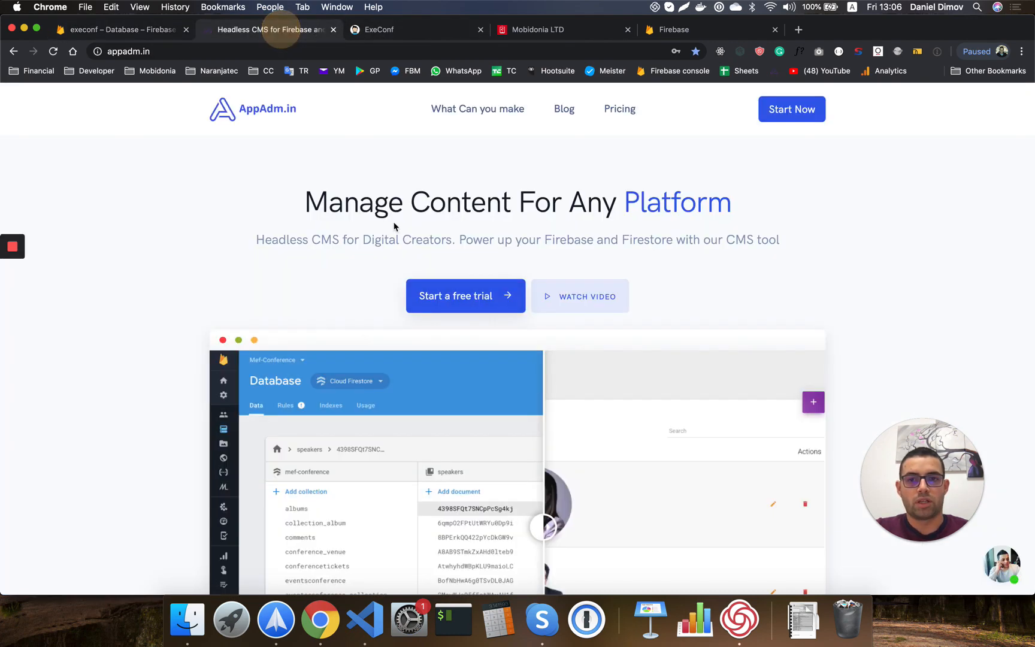
Review the ExeConf chat messages and their database entries, then open the Mobidonia site.
click(407, 30)
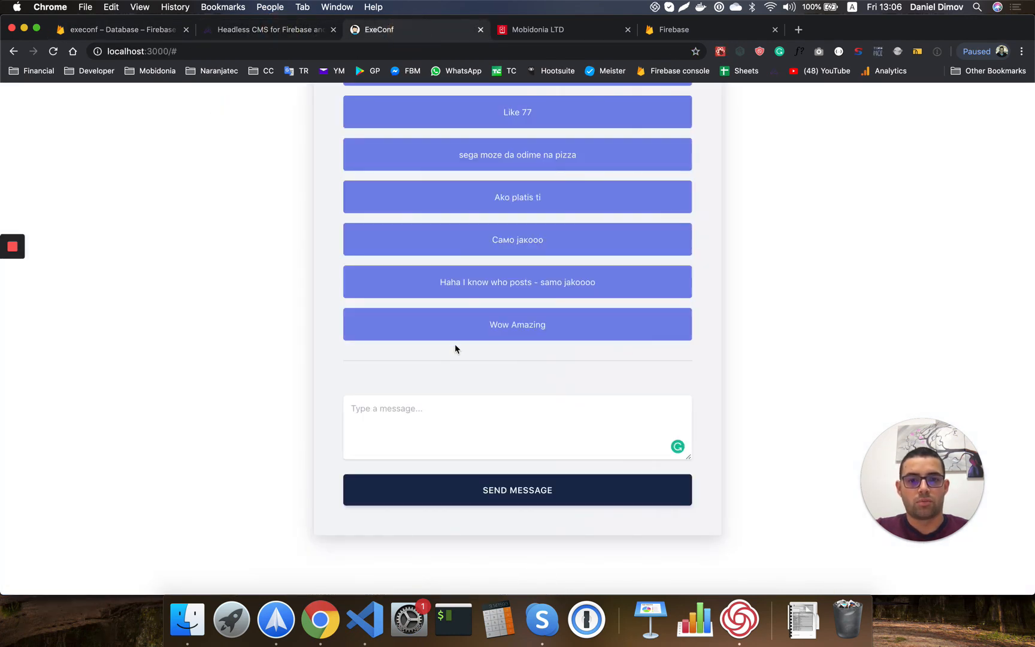
scroll(455, 346, up, 15)
scroll(392, 351, up, 4)
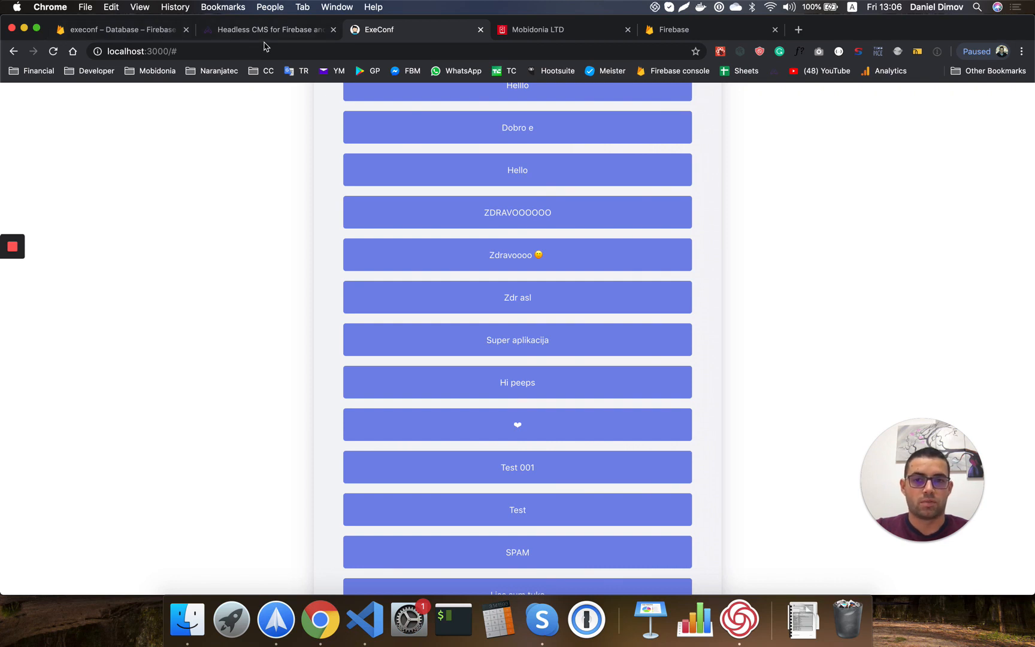
click(144, 32)
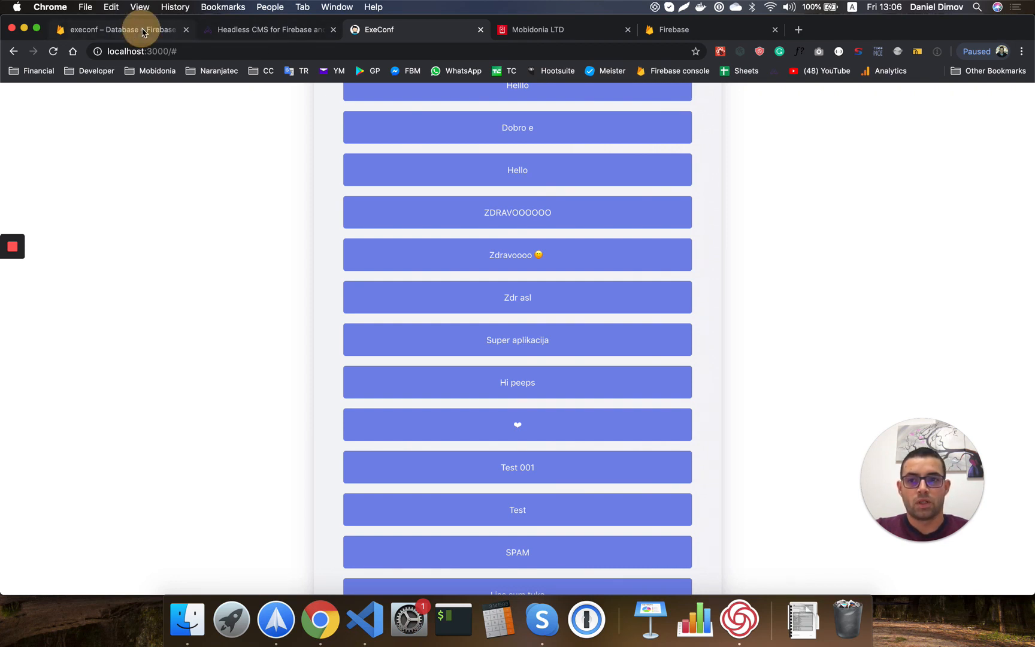
scroll(370, 258, up, 2)
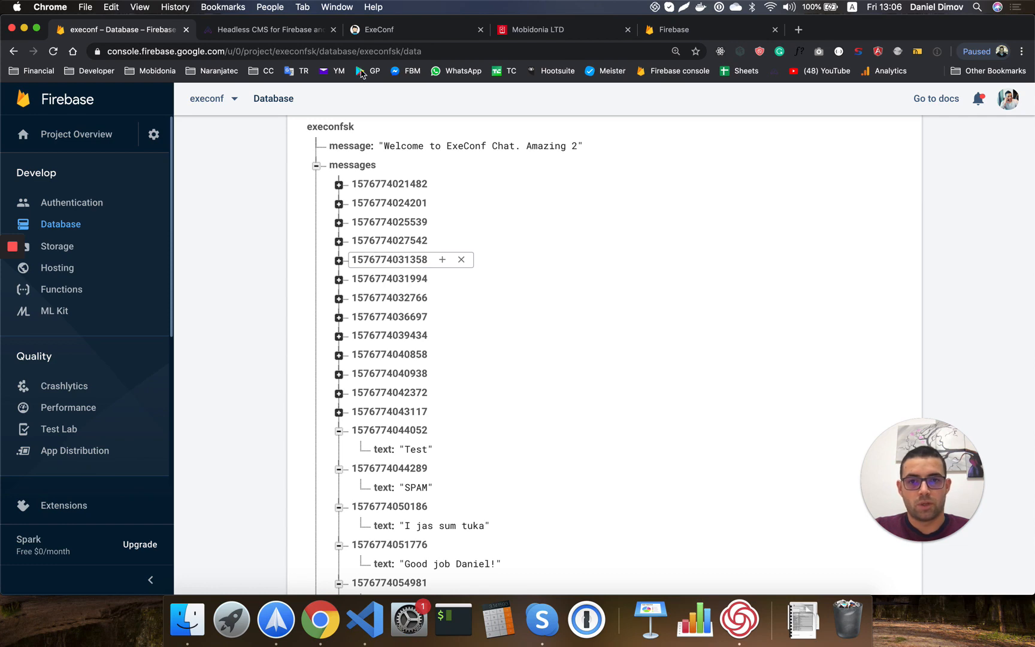
click(539, 30)
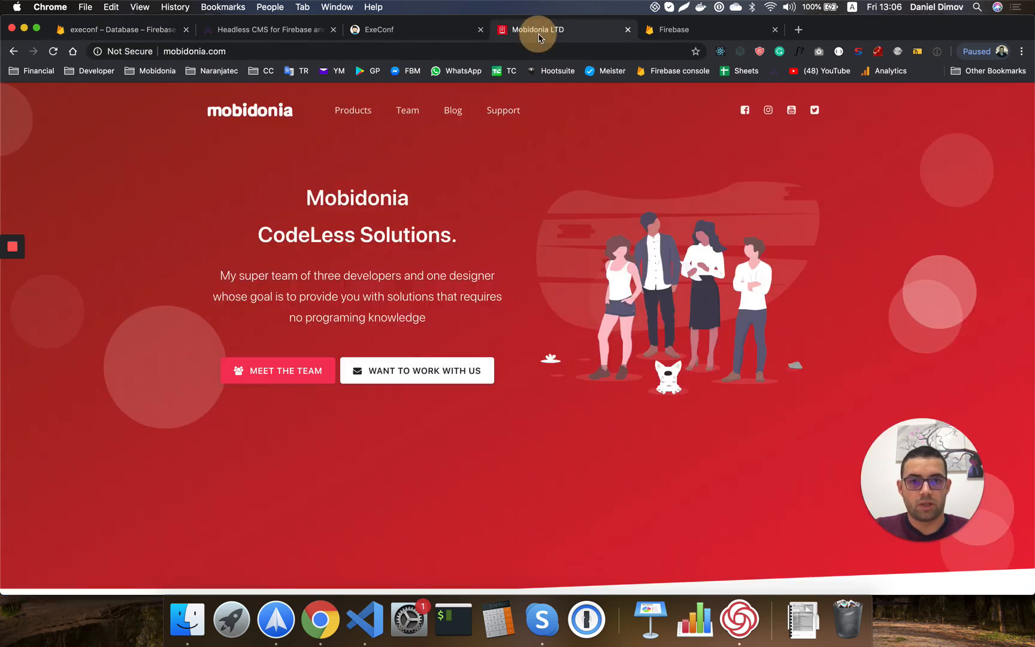
scroll(544, 269, down, 10)
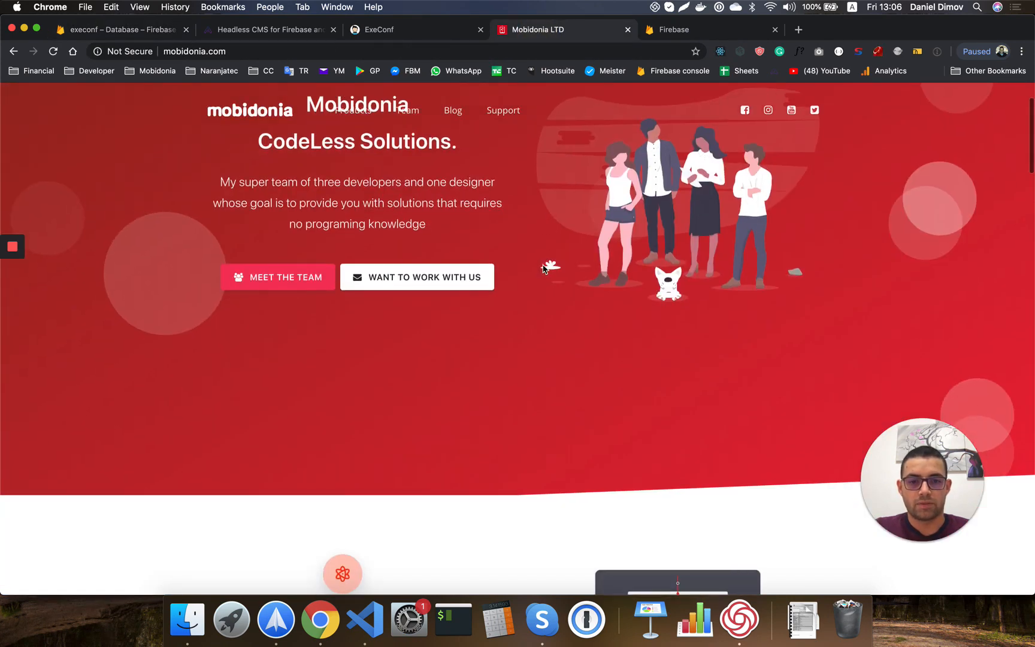
scroll(543, 269, down, 15)
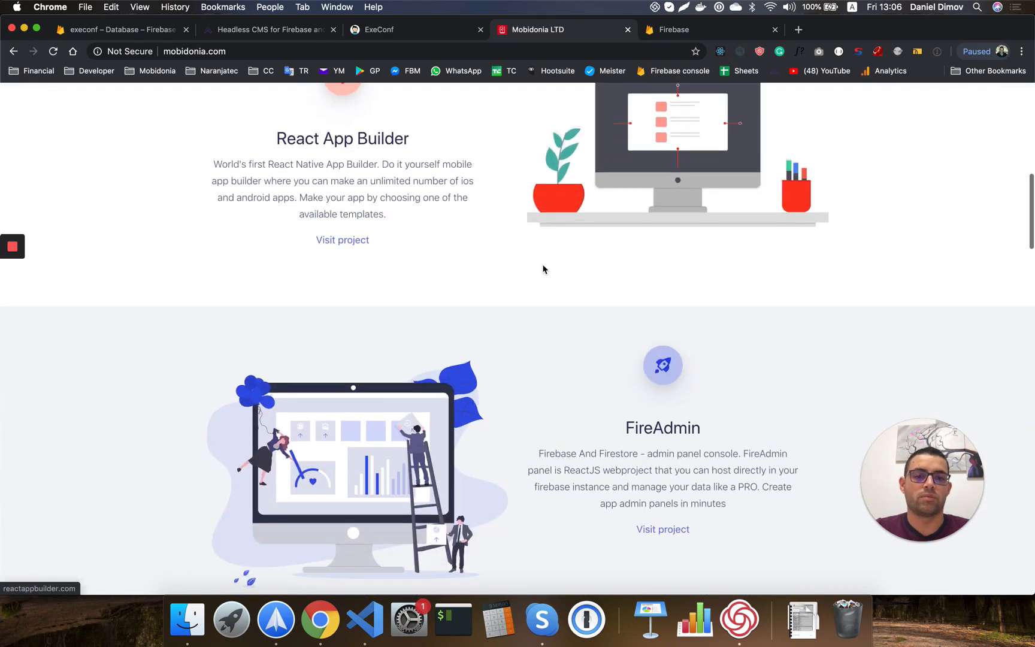
scroll(543, 269, up, 10)
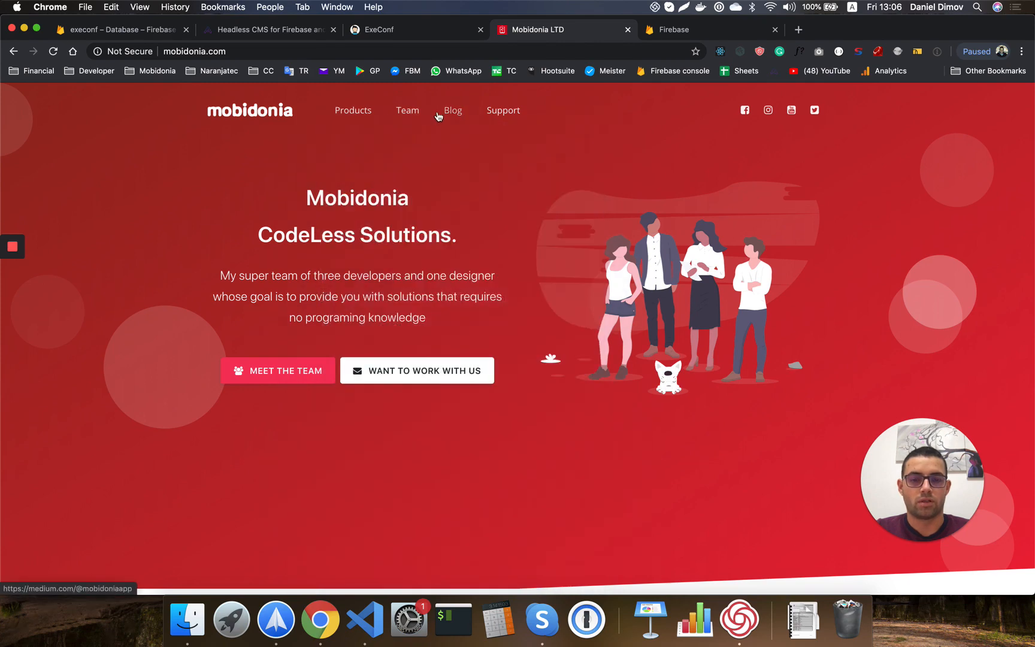
scroll(497, 342, down, 10)
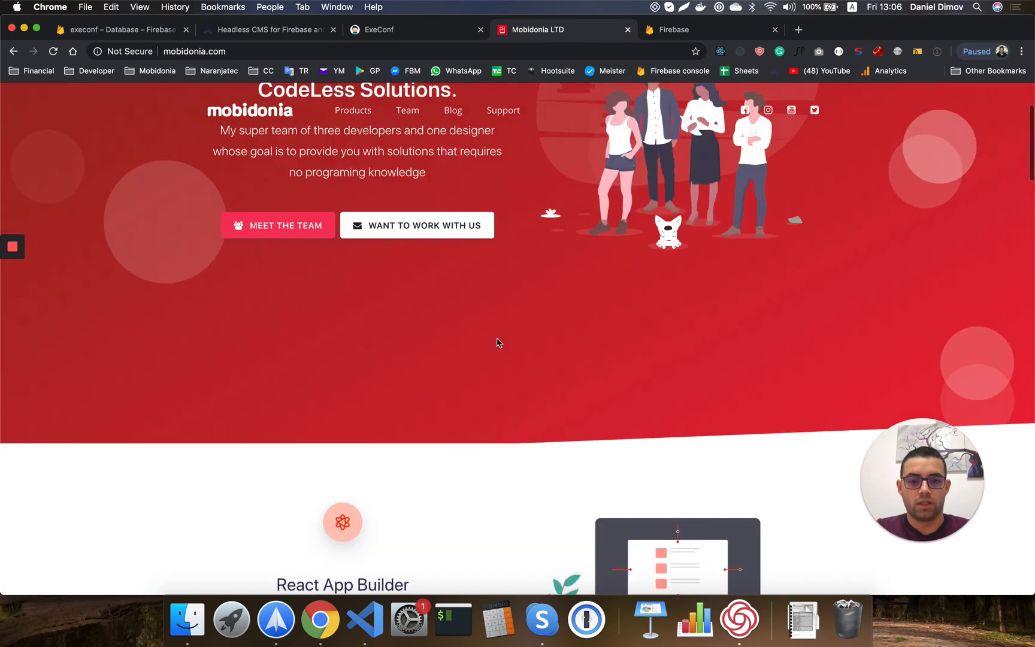
scroll(534, 312, down, 10)
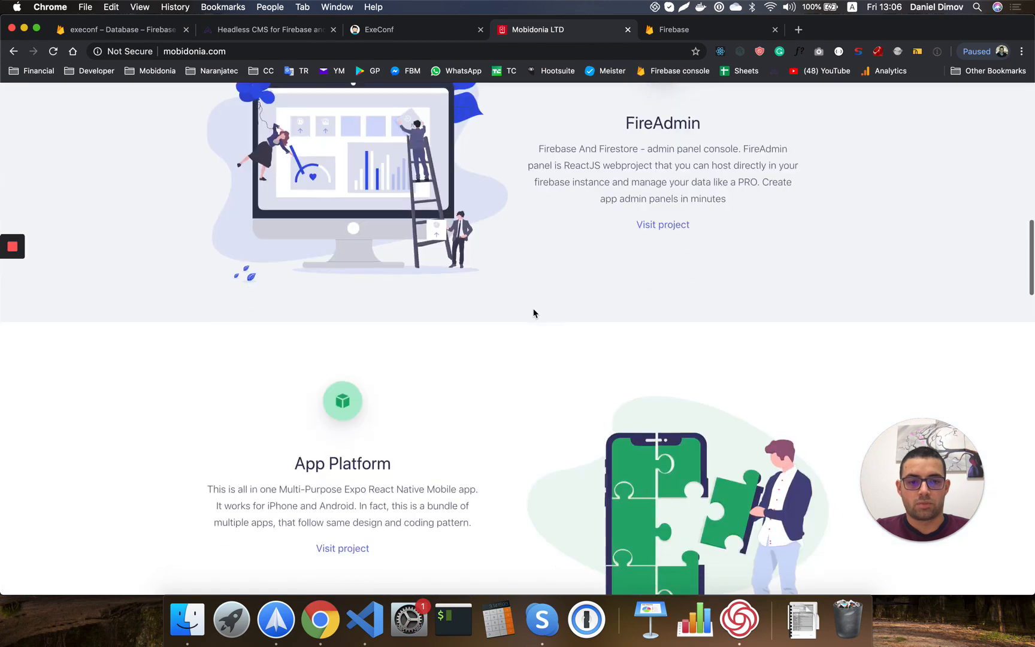
scroll(534, 312, down, 3)
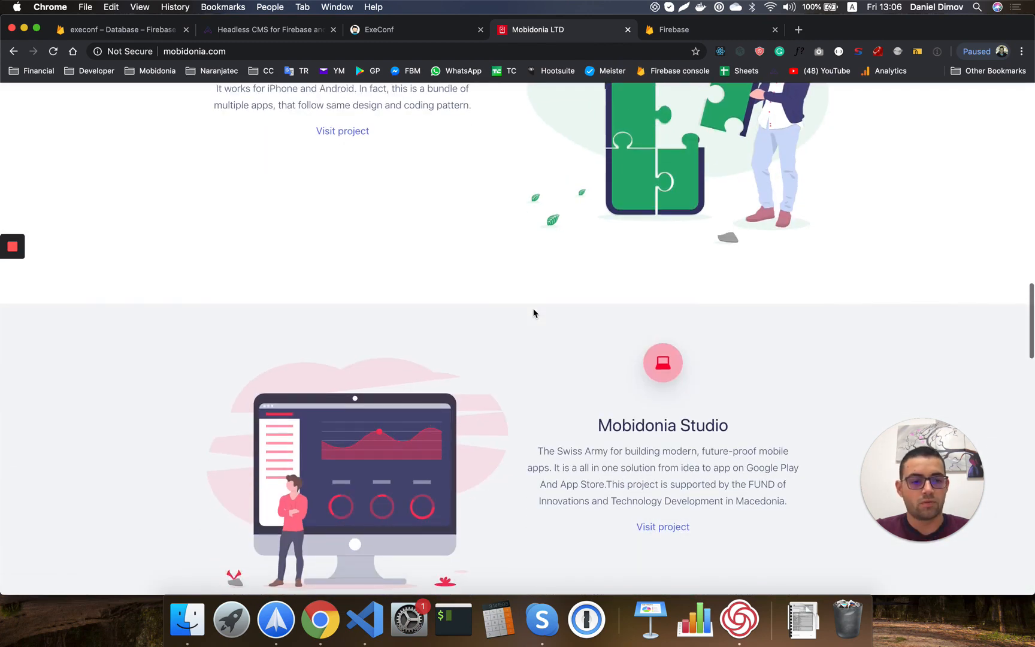
scroll(540, 400, down, 1)
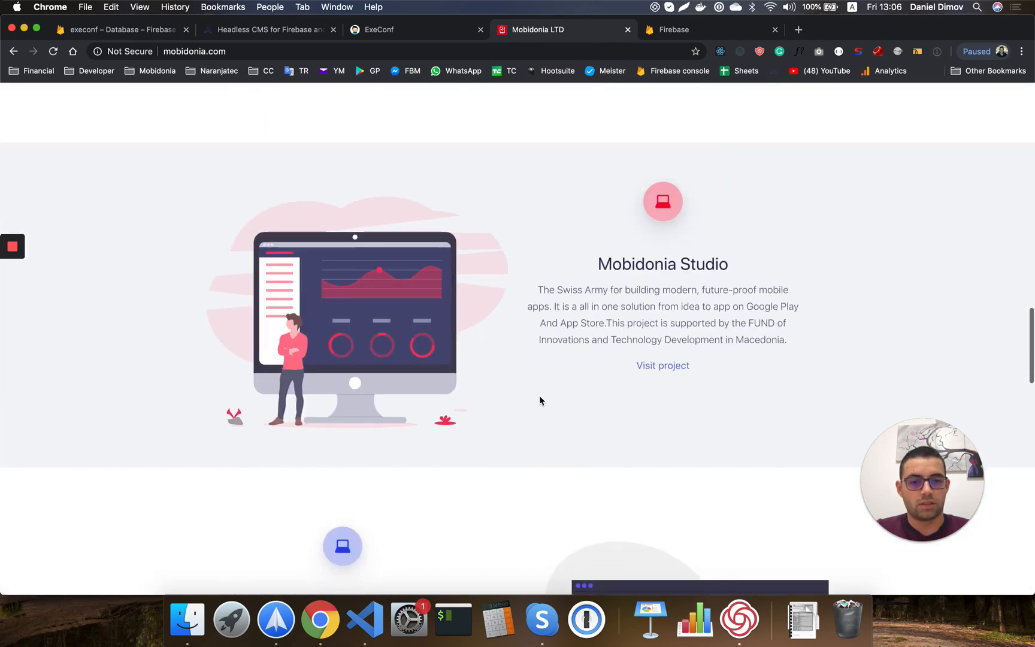
scroll(540, 401, down, 8)
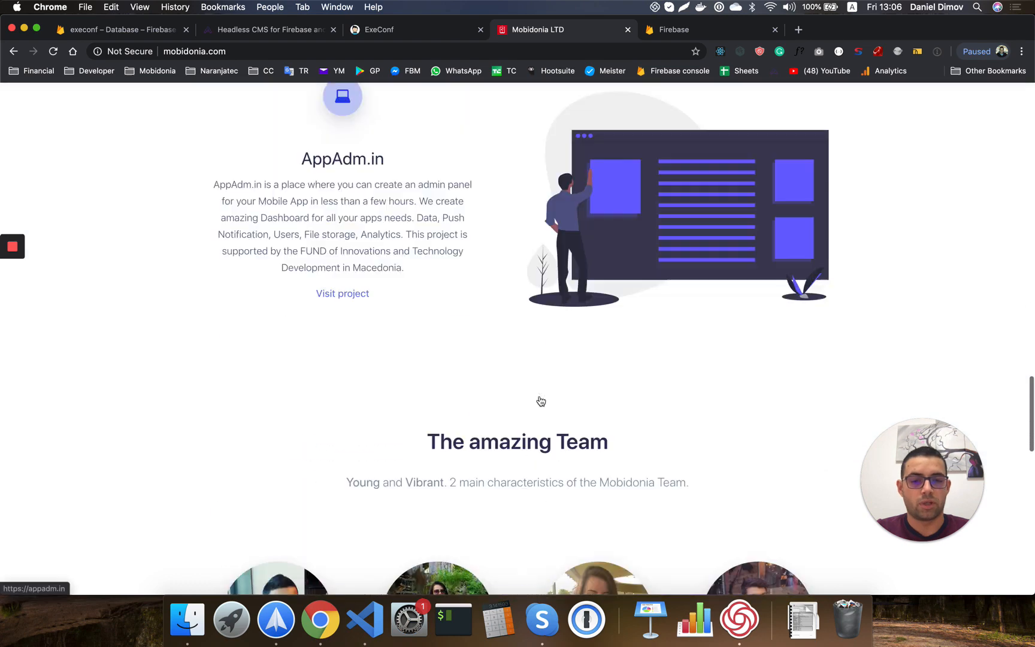
scroll(540, 396, down, 3)
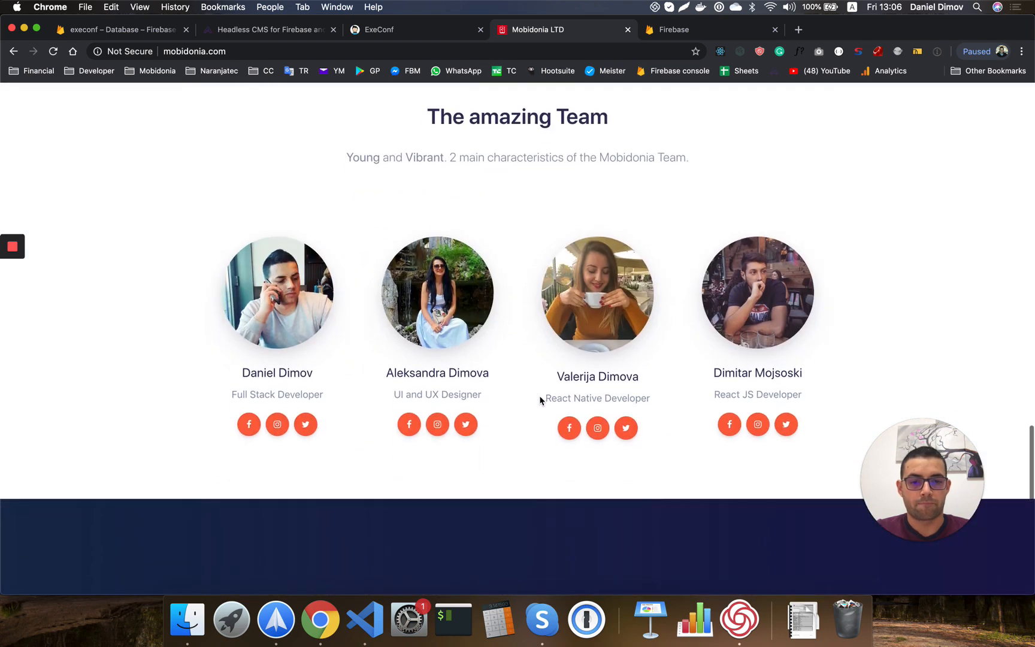
scroll(539, 400, up, 10)
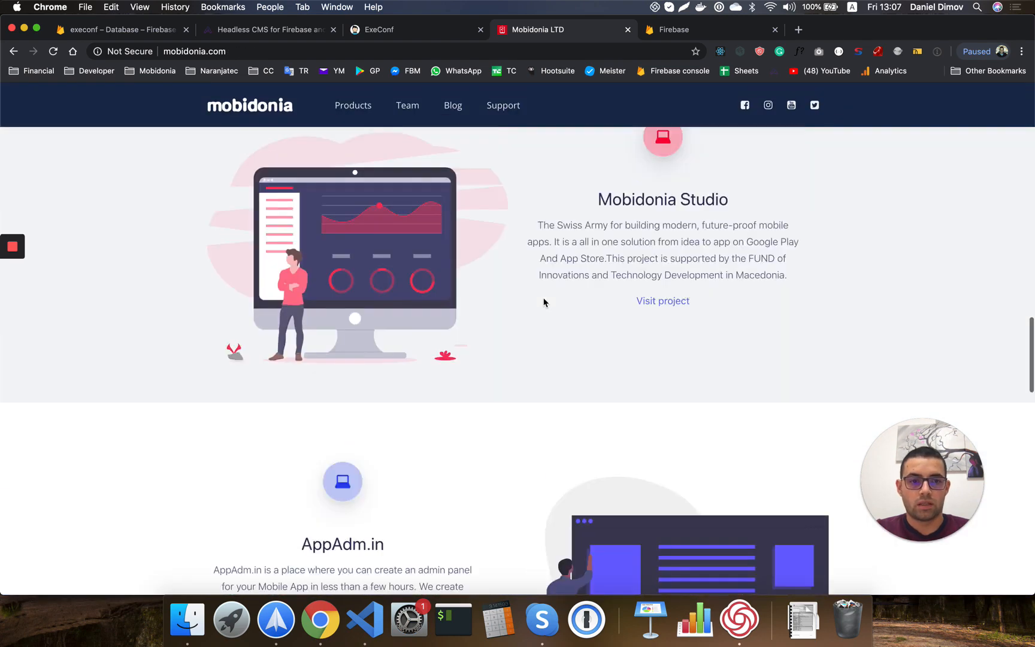
scroll(544, 301, up, 15)
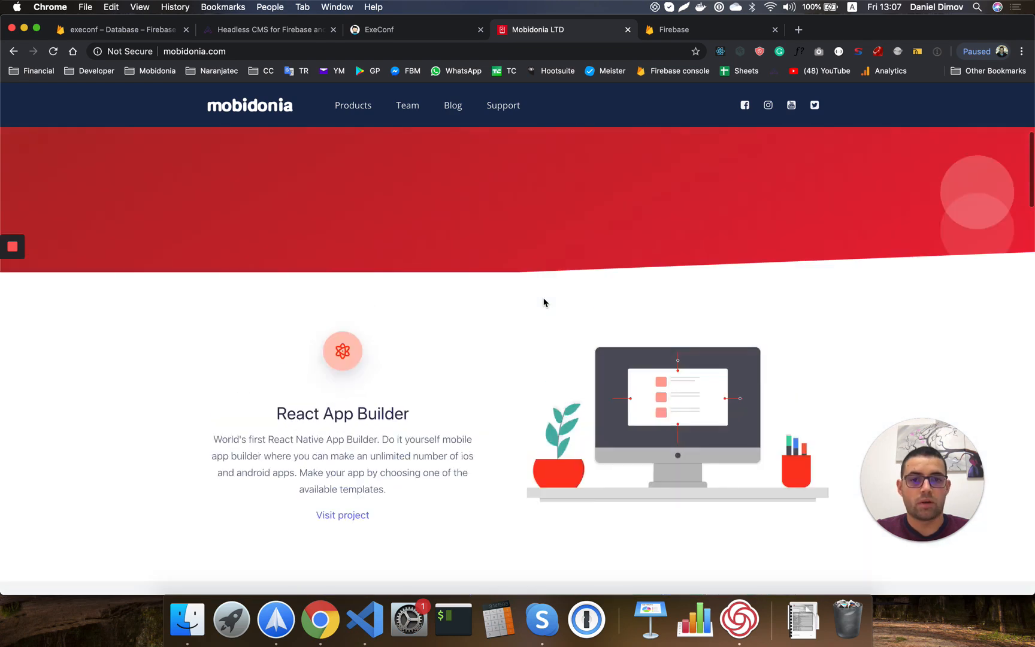
scroll(544, 301, up, 4)
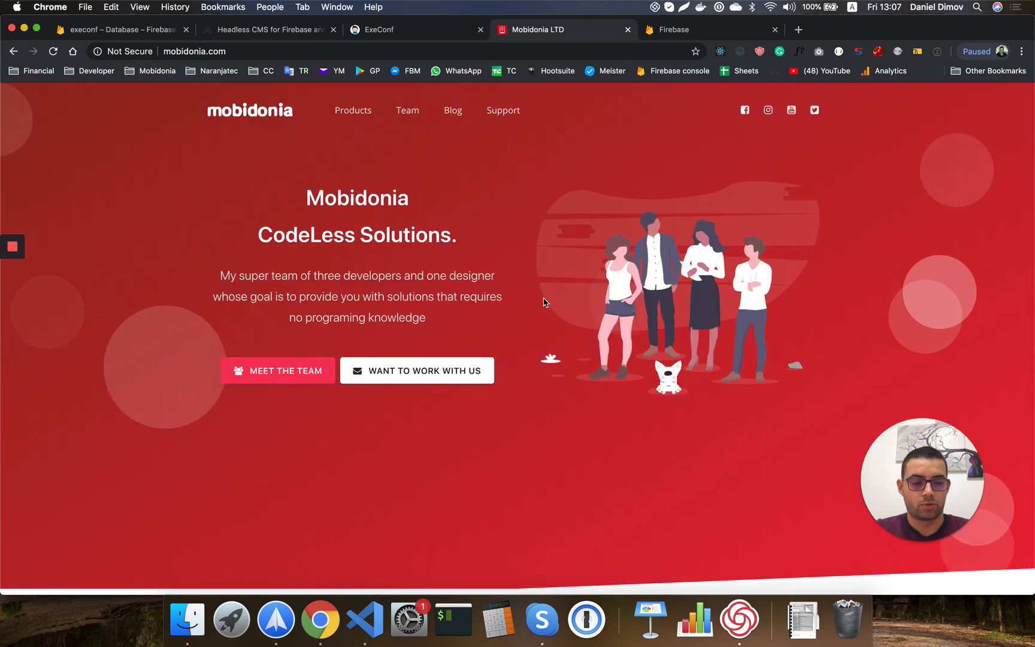
scroll(545, 325, down, 1)
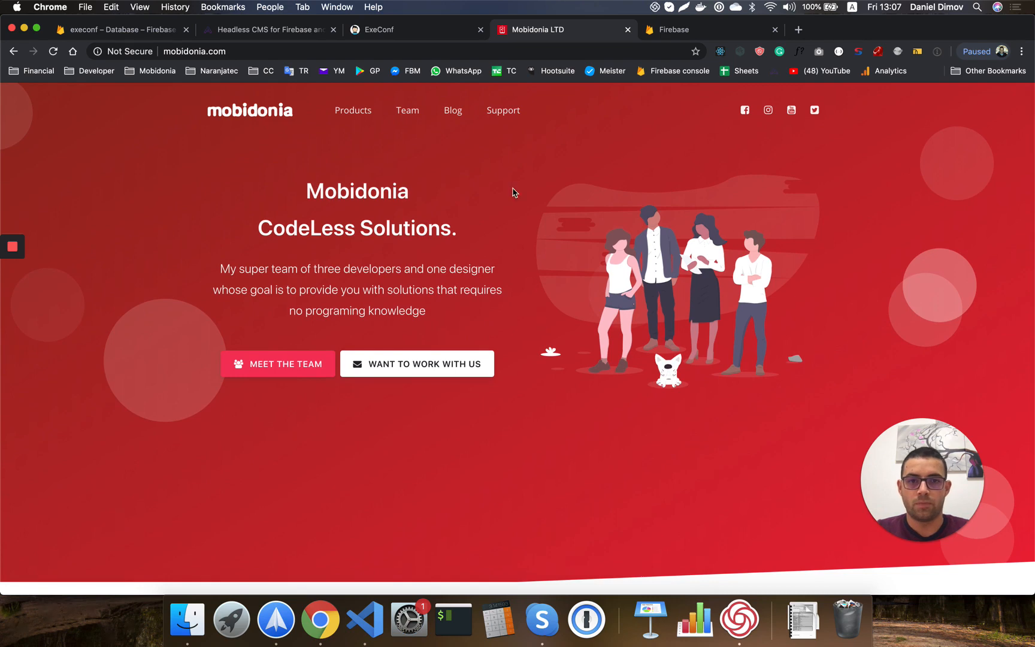
Replace App with Landing on line 8 of index.js and save the file.
click(366, 623)
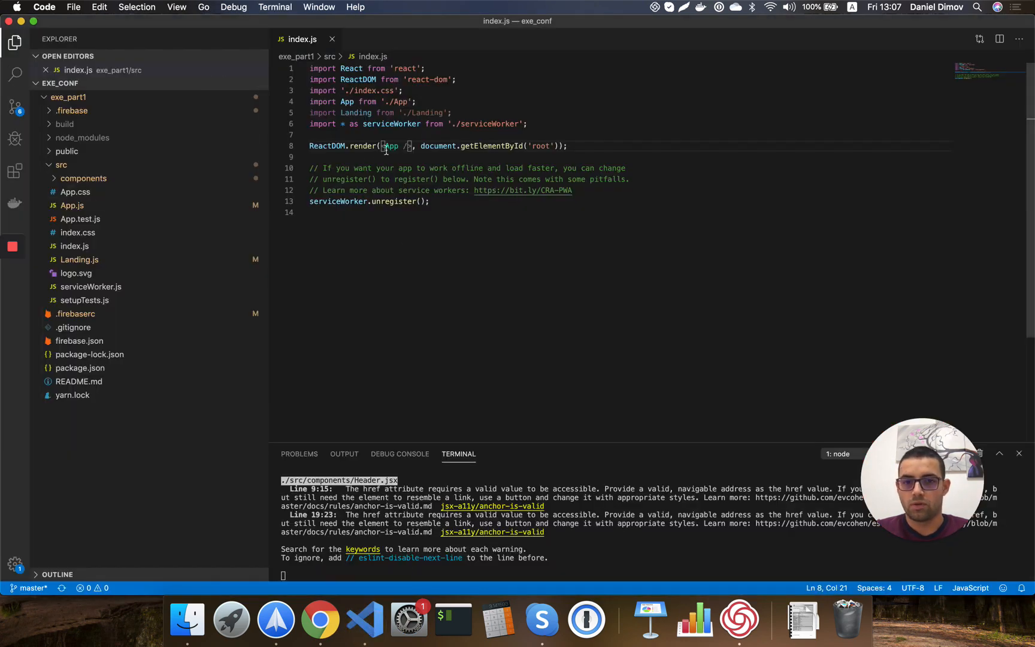
double_click(391, 146)
text(Lan)
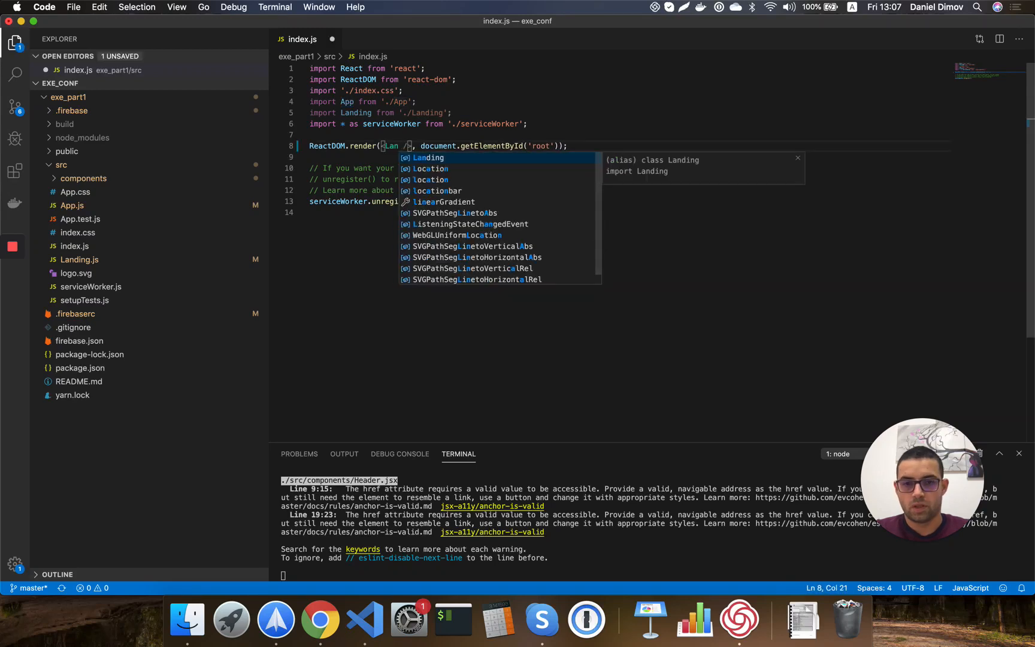
text(ding)
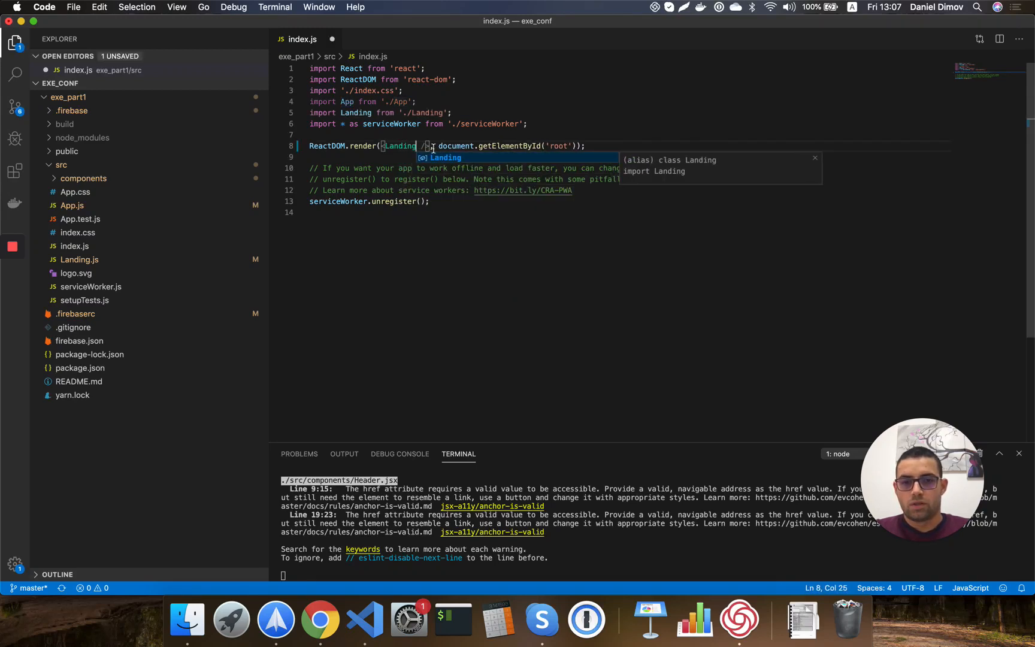
key(super+s)
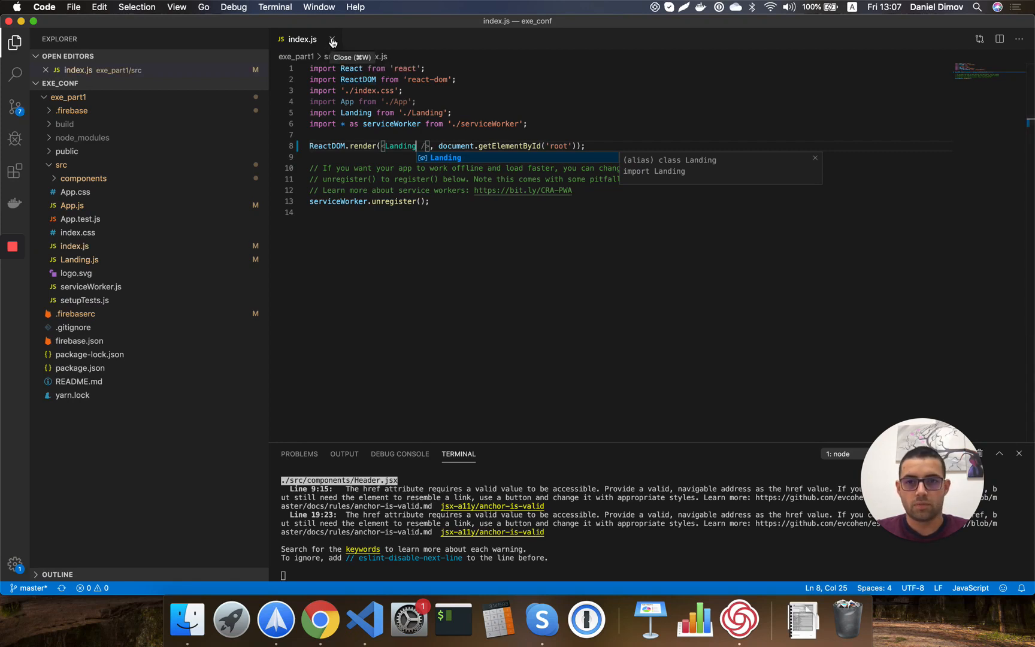
click(320, 619)
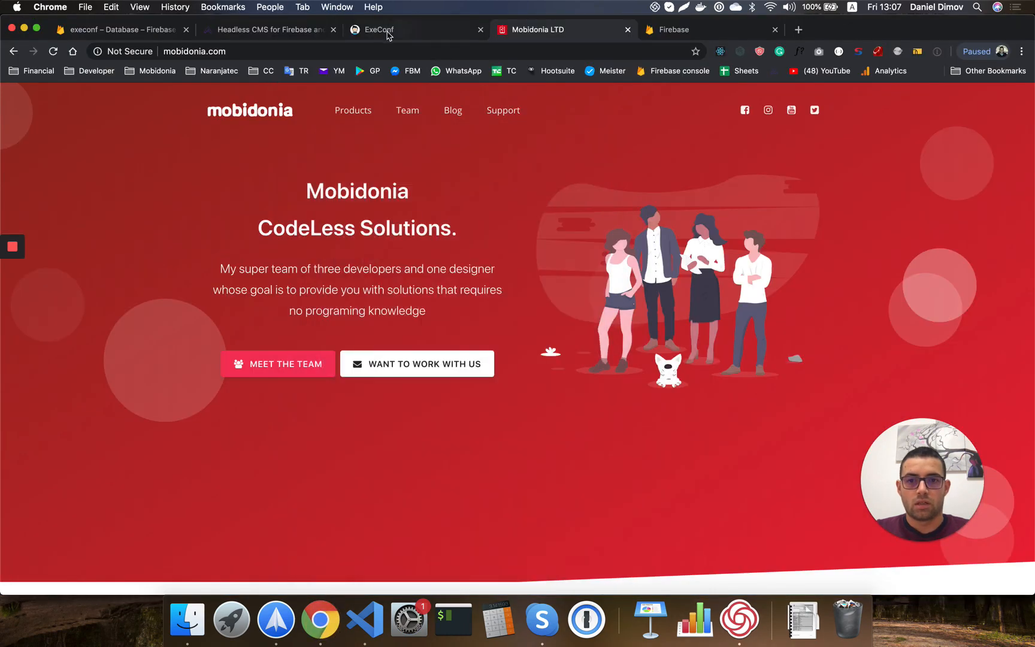
click(386, 30)
scroll(436, 285, up, 5)
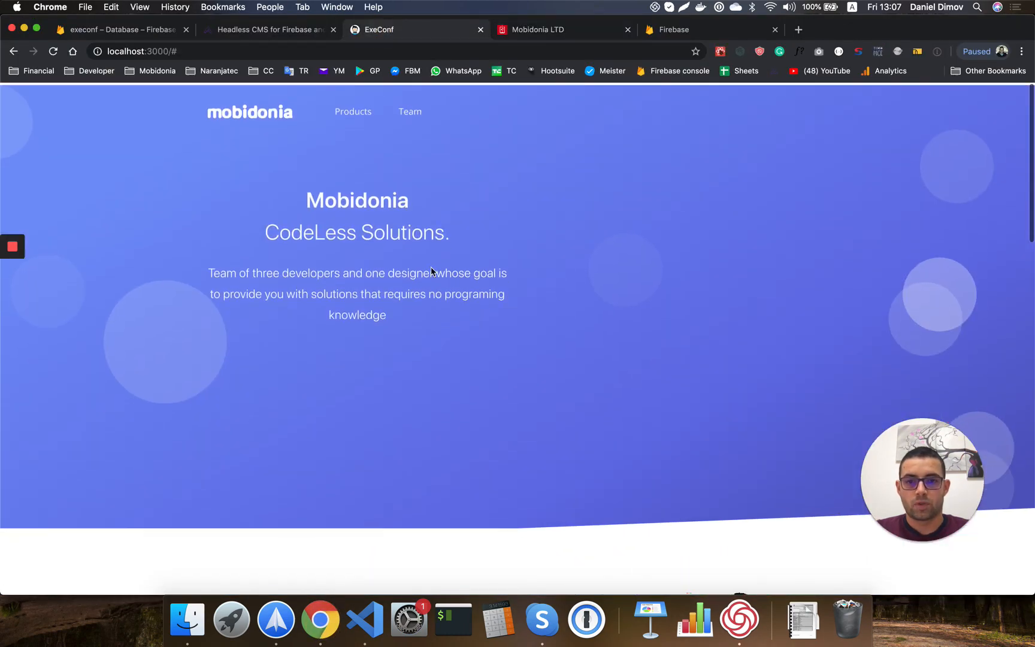
scroll(428, 267, down, 1)
scroll(335, 227, up, 1)
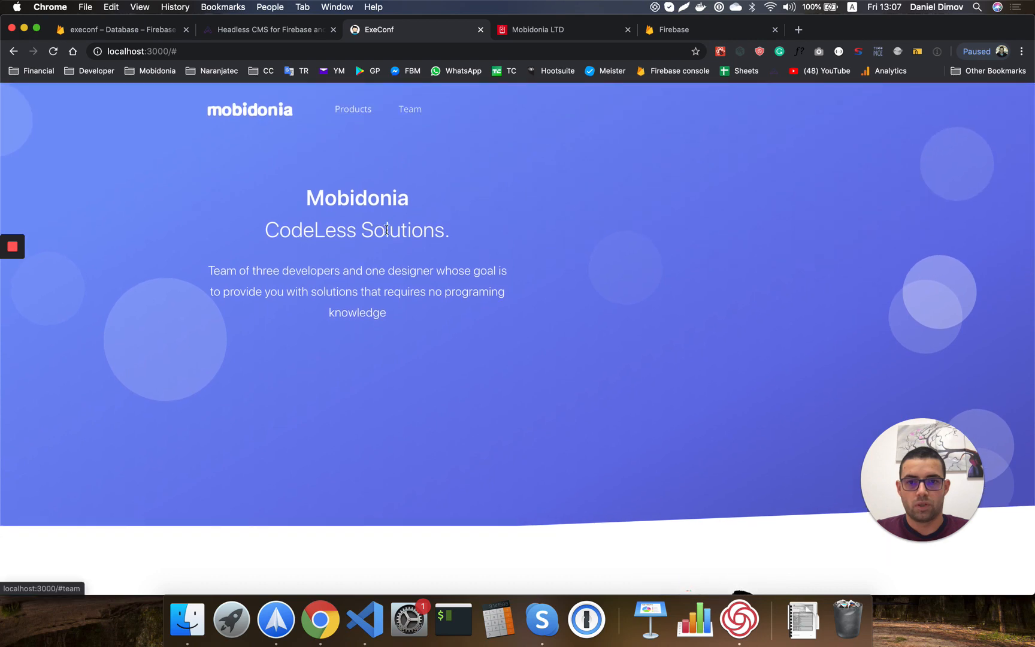
click(413, 111)
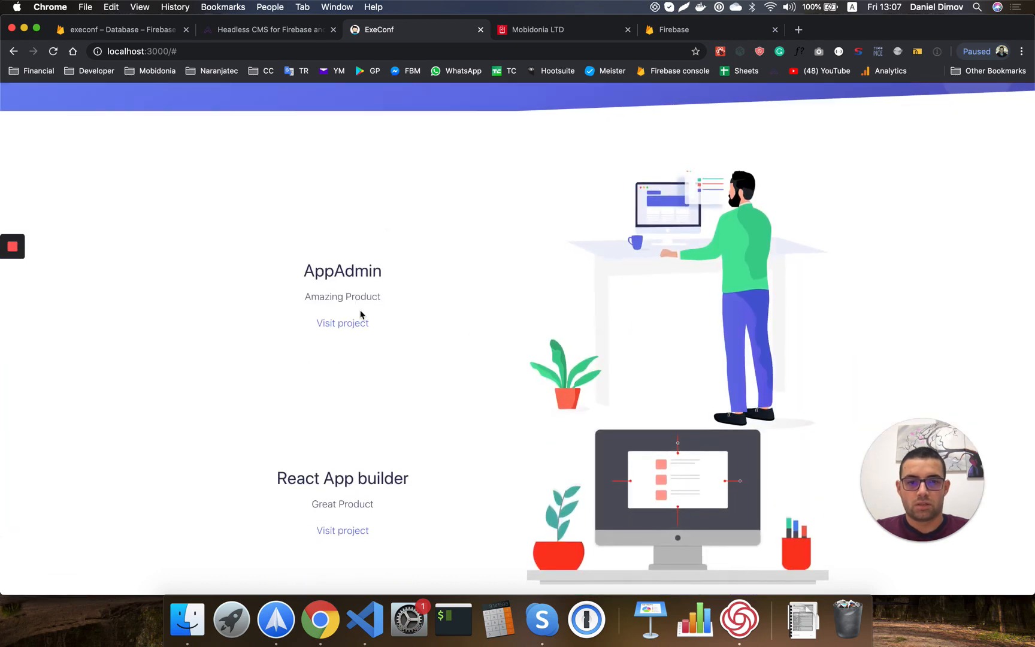
scroll(446, 454, down, 5)
scroll(446, 454, down, 5)
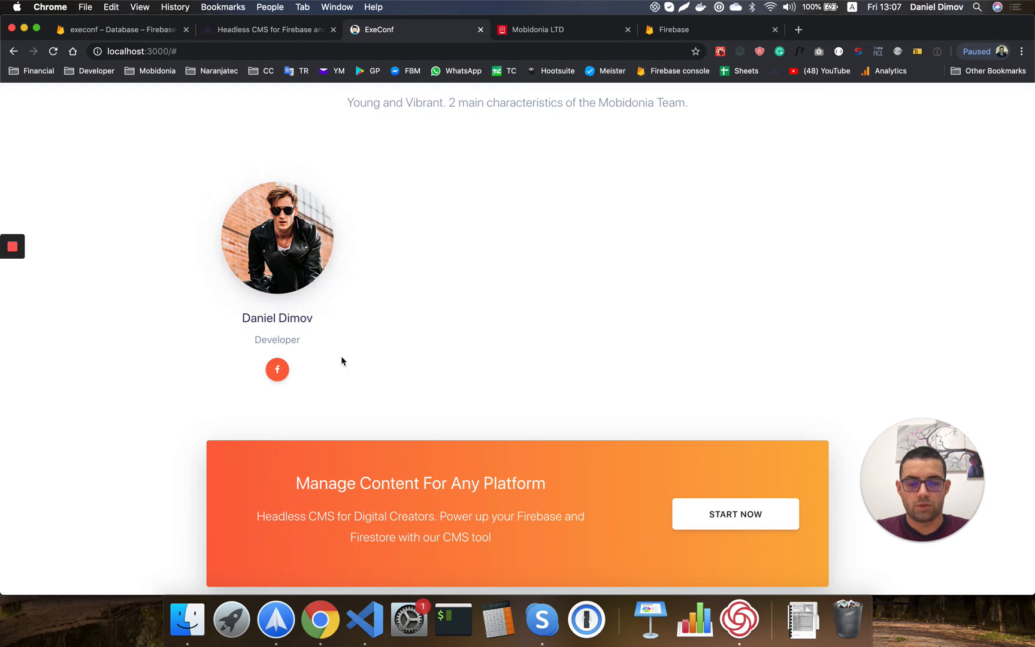
click(365, 619)
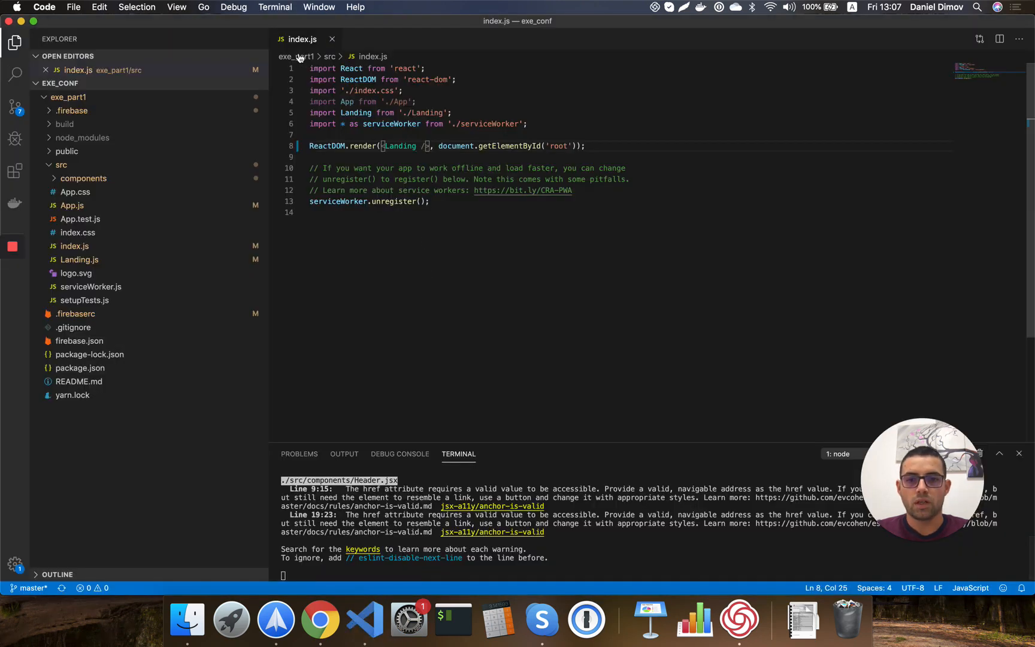
Close index.js and open Landing.js, scrolling down to its state definition.
click(331, 39)
click(96, 246)
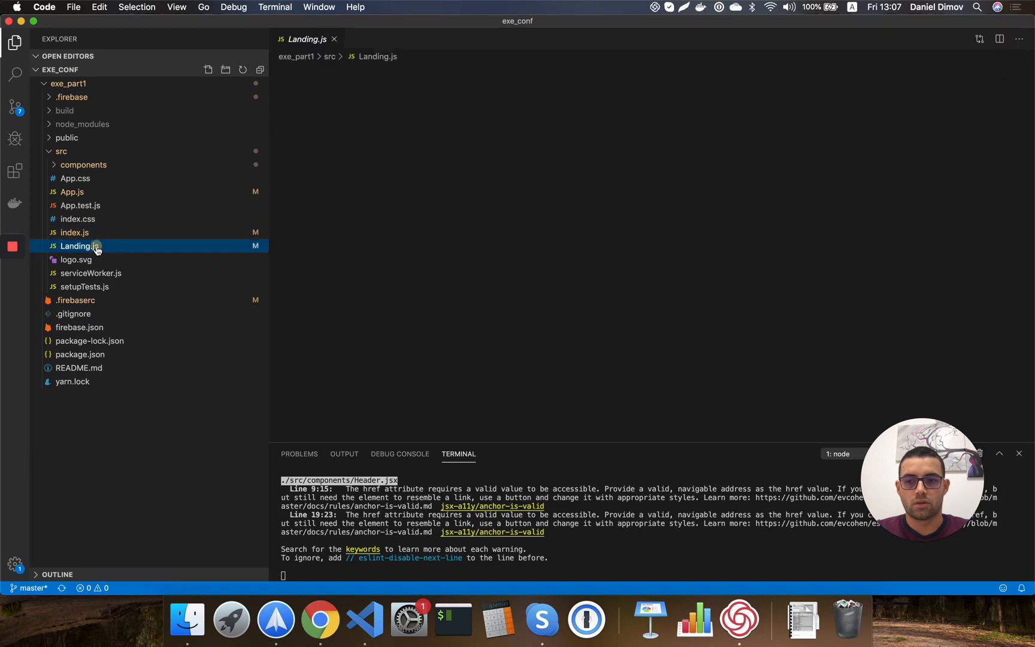
double_click(96, 247)
scroll(446, 128, left, 2)
scroll(446, 128, up, 16)
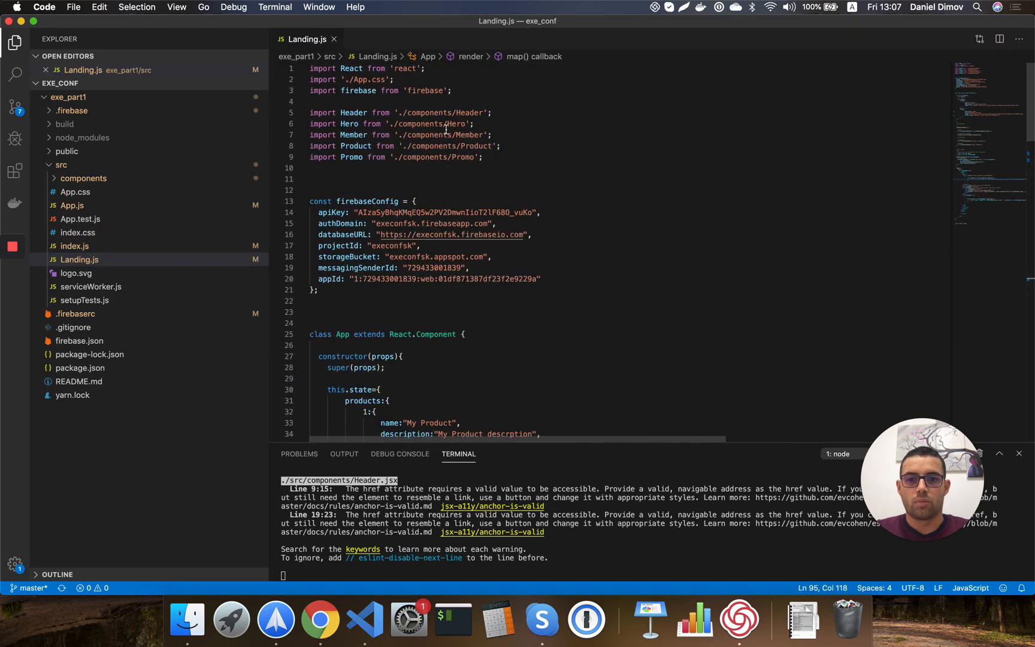
scroll(446, 128, down, 2)
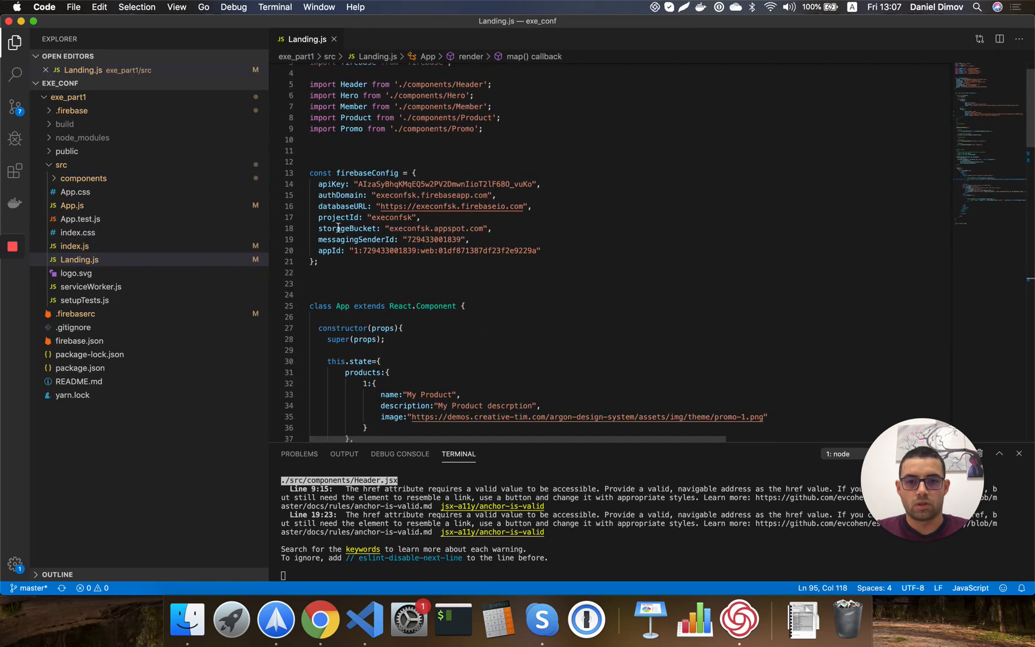
scroll(353, 203, down, 4)
scroll(370, 198, down, 6)
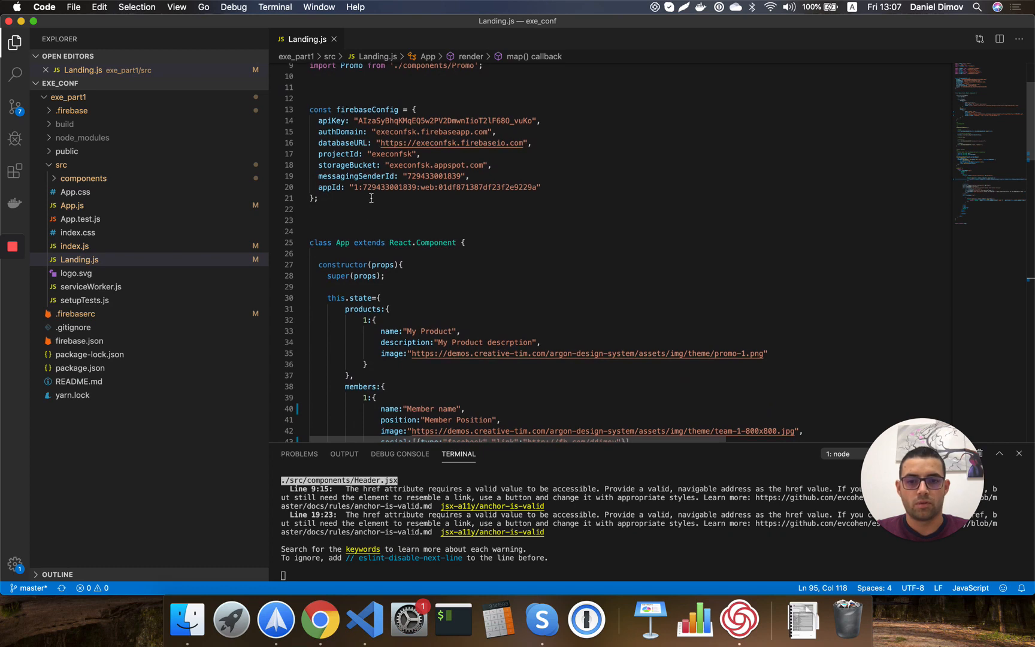
Delete the hardcoded product and member entries from this.state and save Landing.js.
drag(361, 220, 370, 310)
key(BackSpace)
click(378, 309)
shift+click(302, 253)
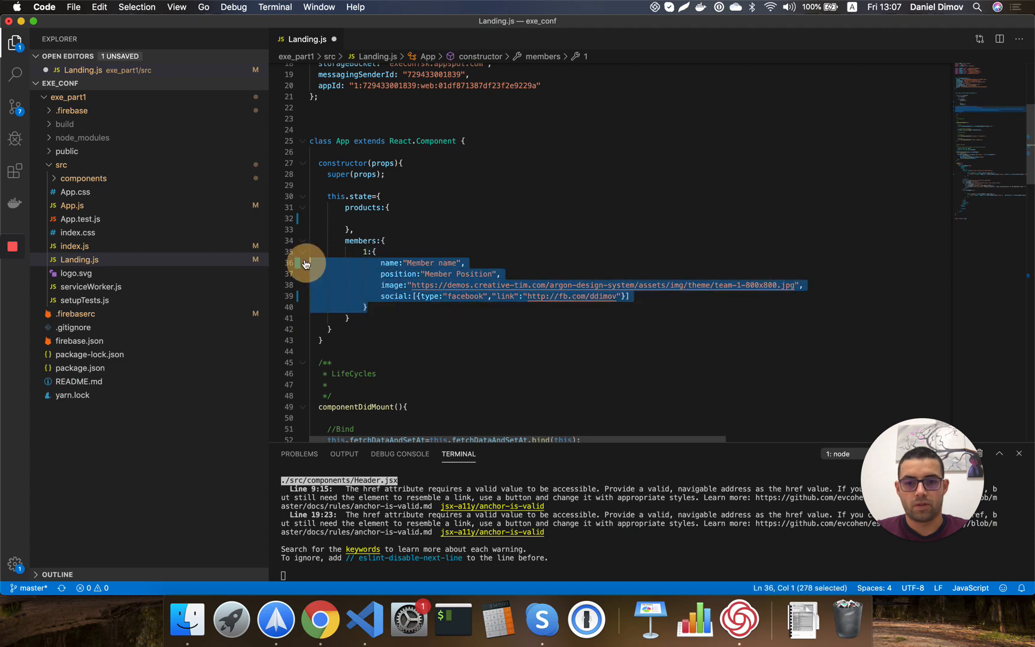
key(BackSpace)
key(BackSpace)
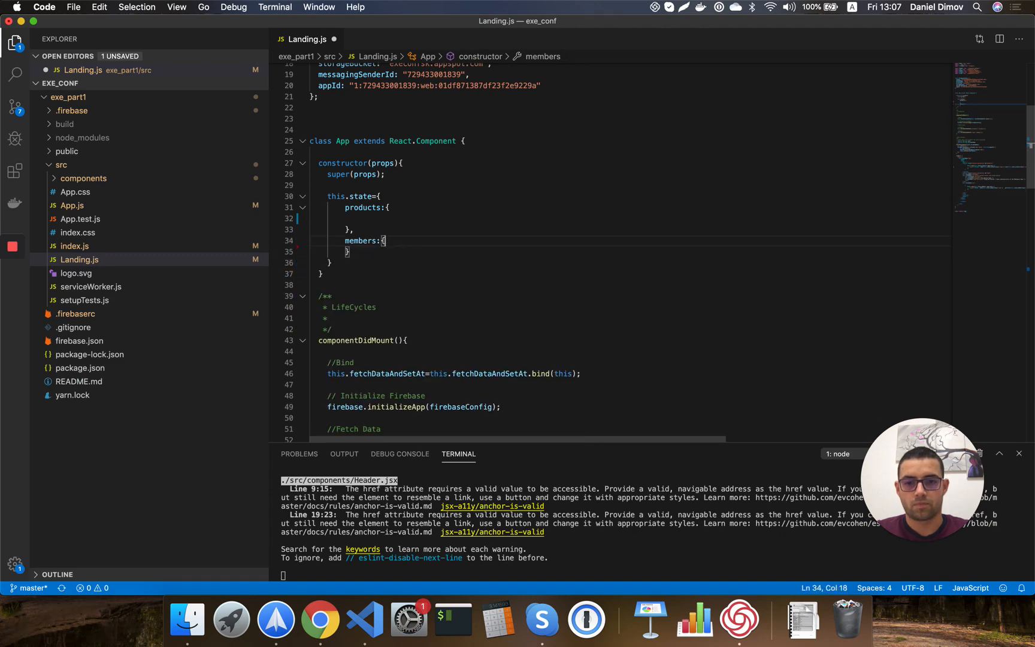
key(super+s)
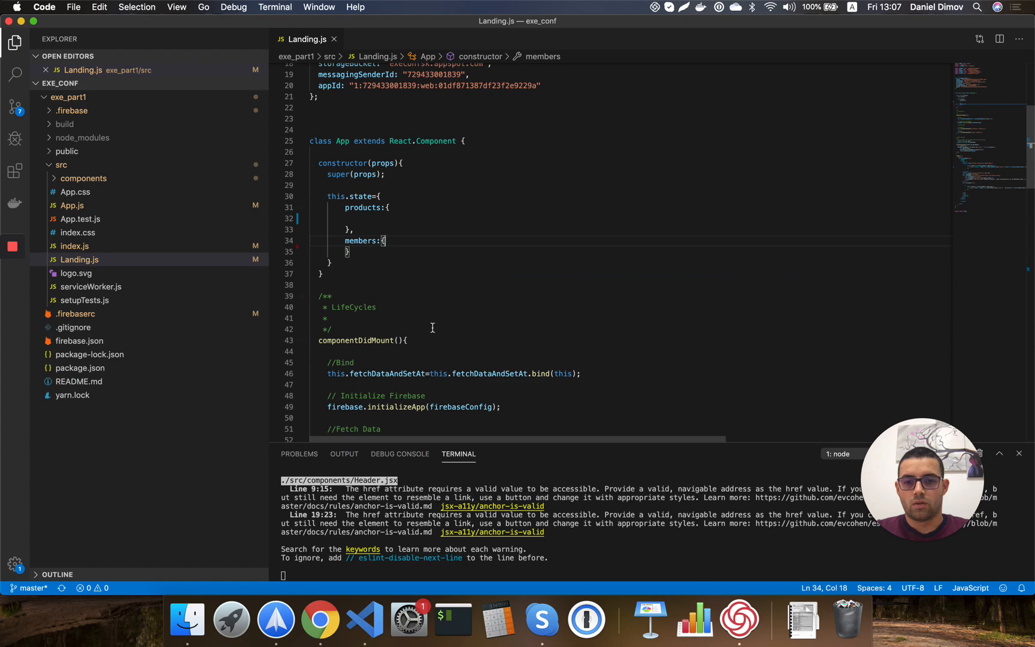
Check the local app and review the products and team paths in the fetch calls.
scroll(432, 328, up, 1)
click(319, 618)
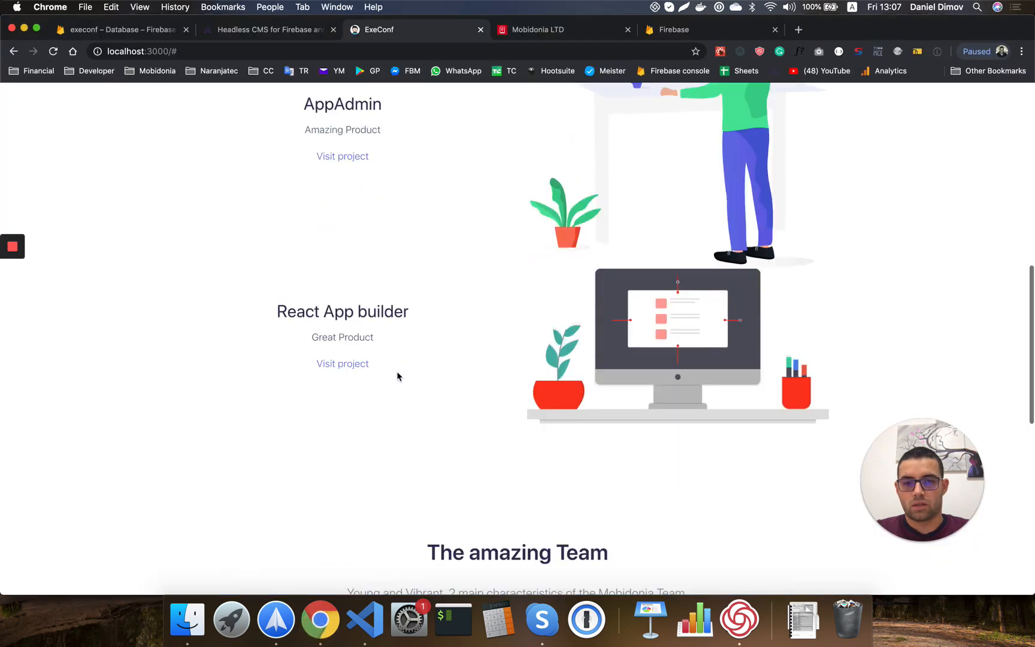
scroll(397, 376, down, 5)
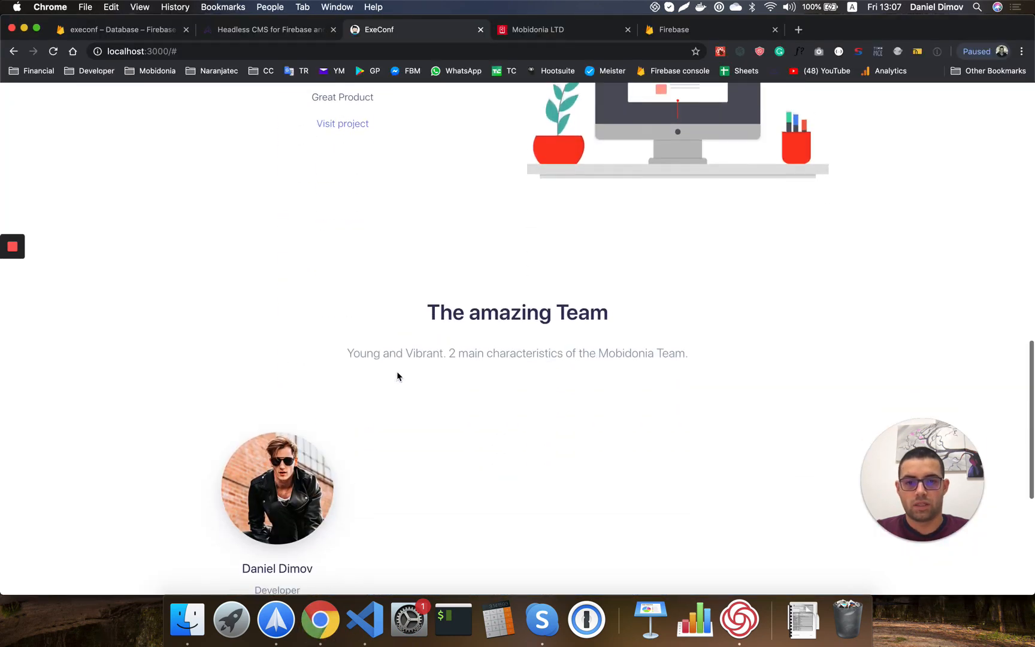
key(super+Tab)
scroll(408, 304, down, 5)
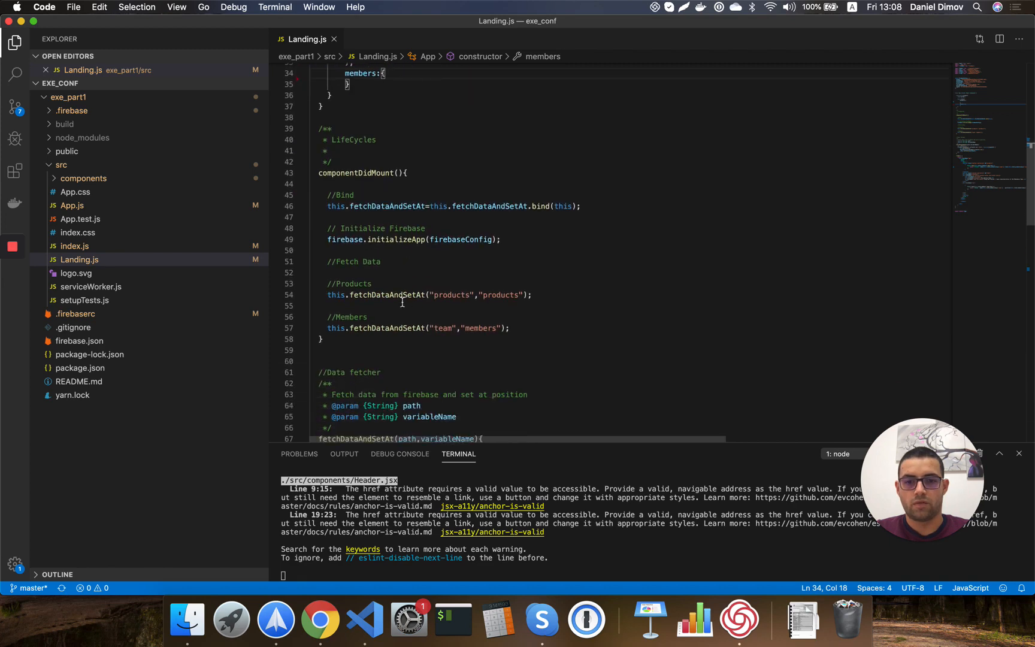
double_click(449, 294)
double_click(444, 328)
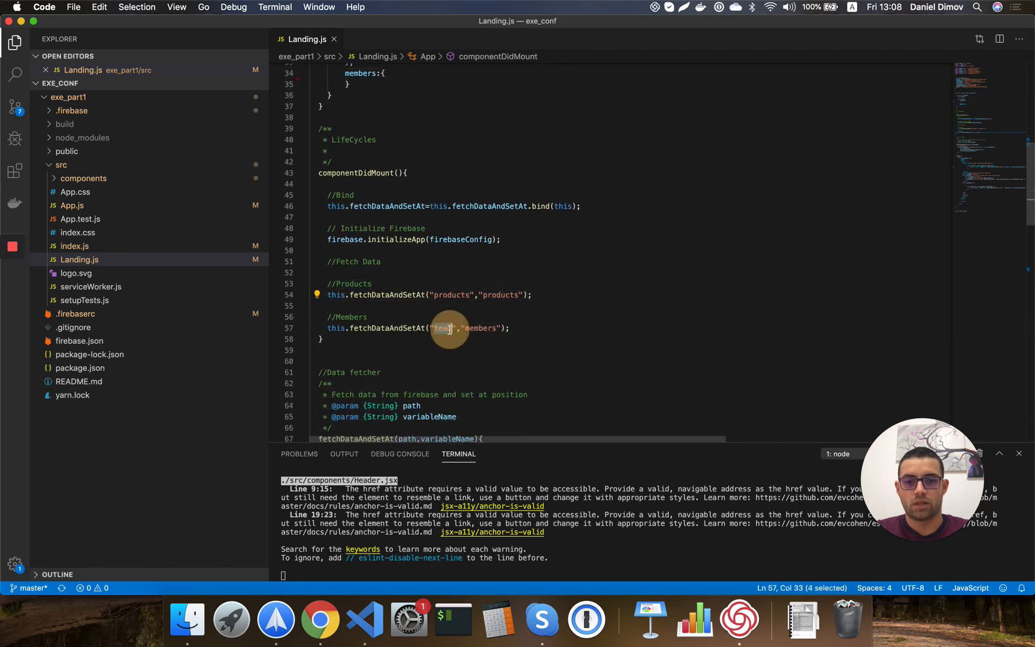
click(320, 620)
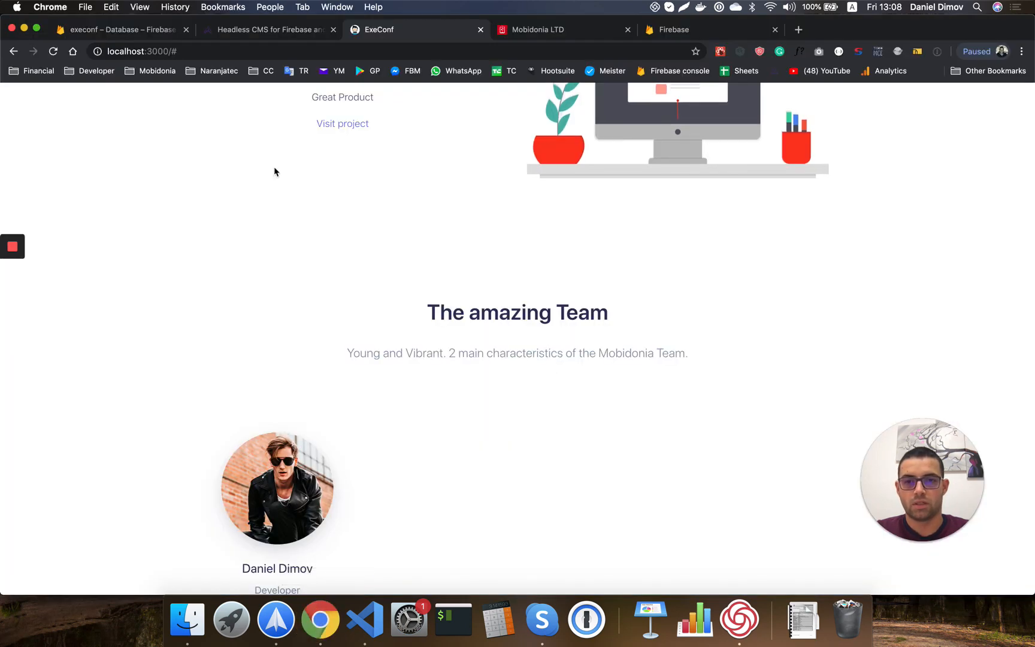
click(122, 30)
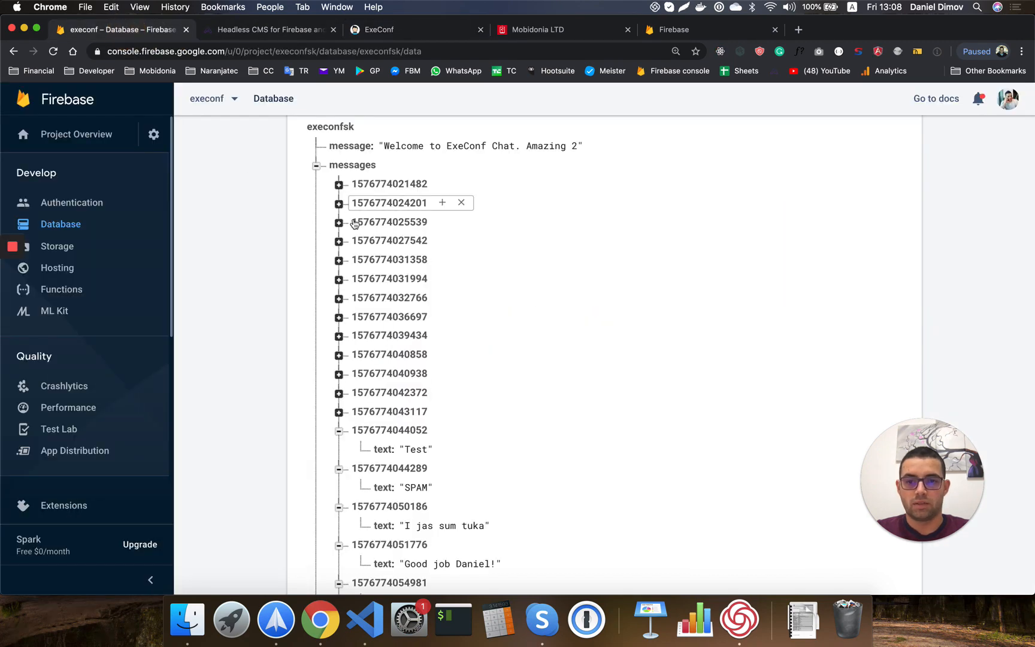
Collapse messages and expand products and team, showing two products and one team member.
click(314, 166)
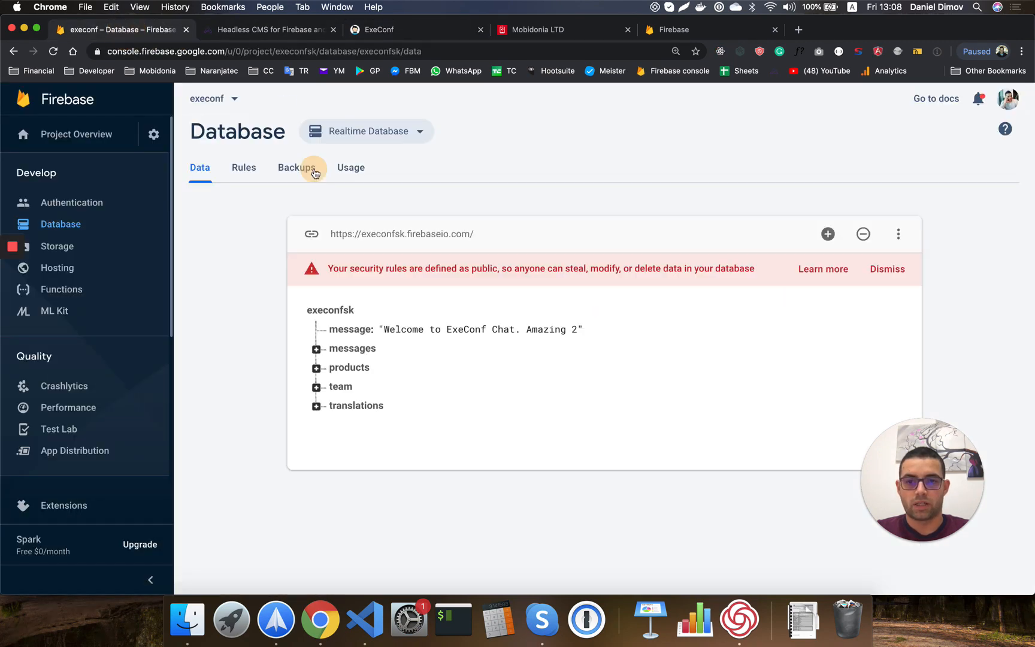
click(316, 368)
scroll(362, 486, down, 2)
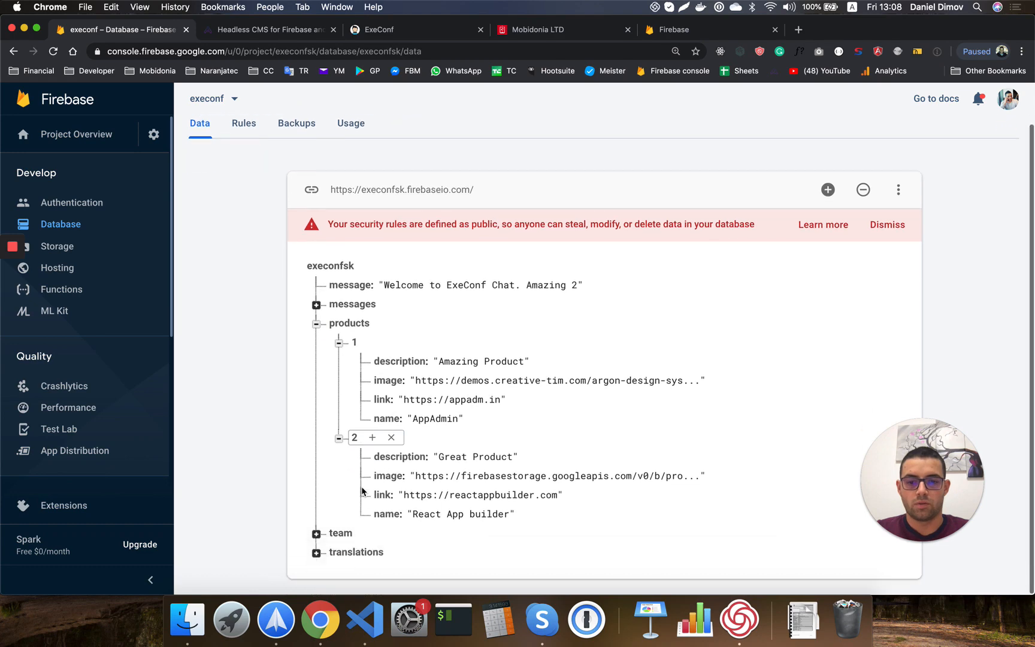
click(317, 531)
scroll(318, 535, down, 3)
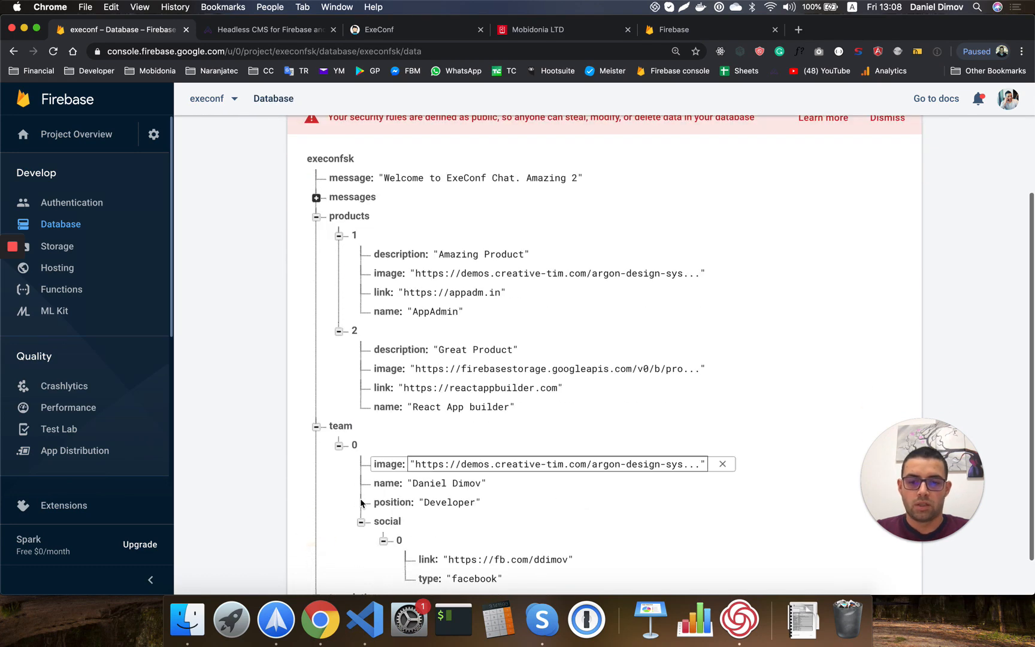
scroll(382, 514, down, 2)
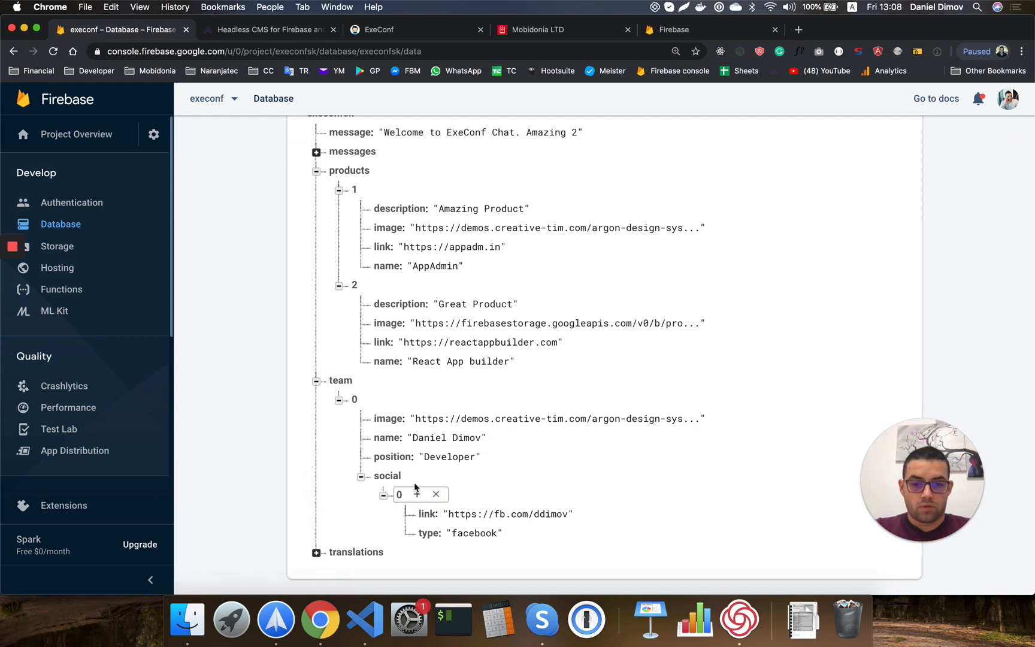
scroll(459, 347, up, 3)
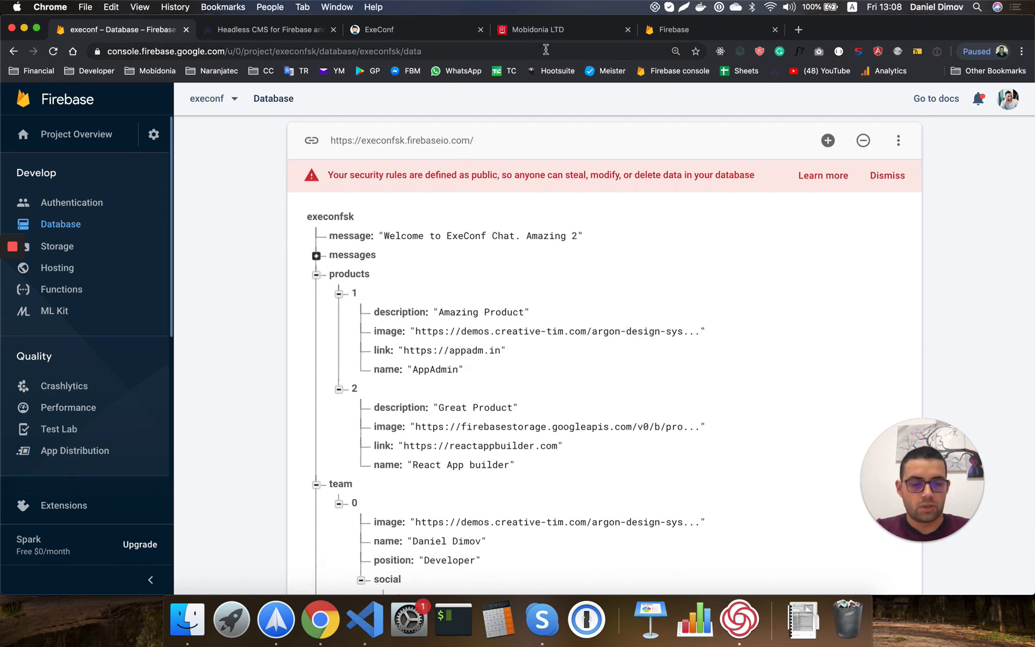
click(534, 30)
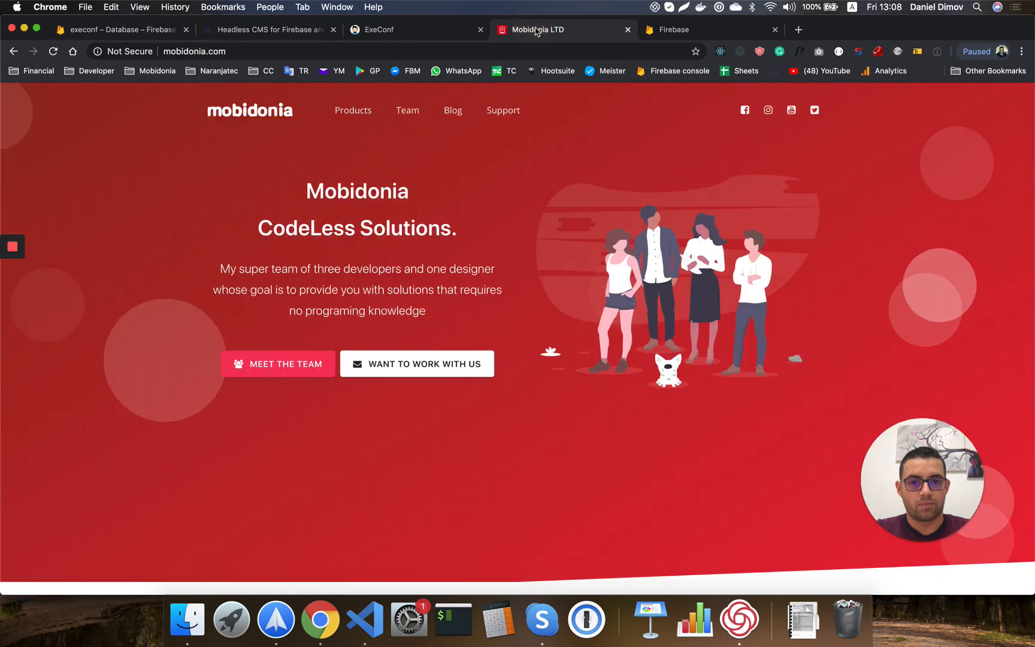
scroll(528, 200, down, 3)
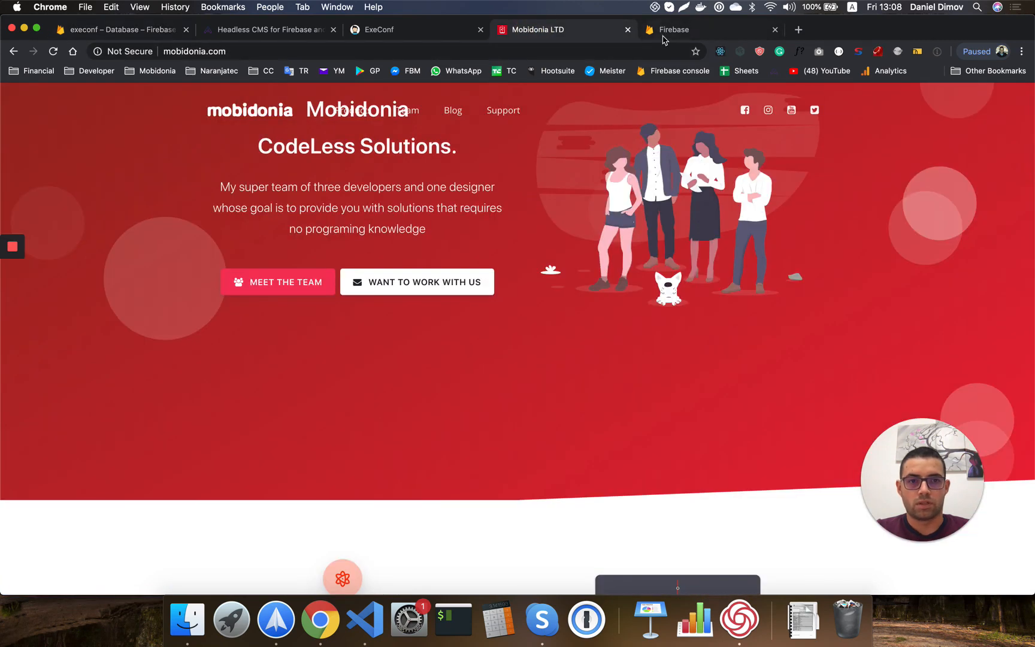
click(407, 30)
scroll(465, 272, up, 8)
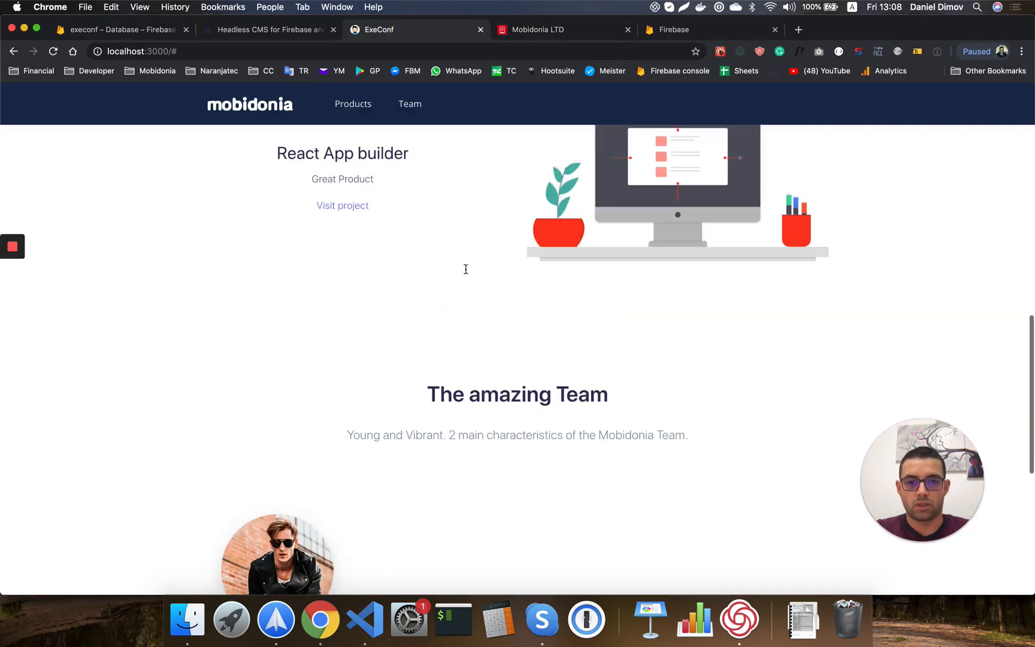
scroll(466, 273, up, 1)
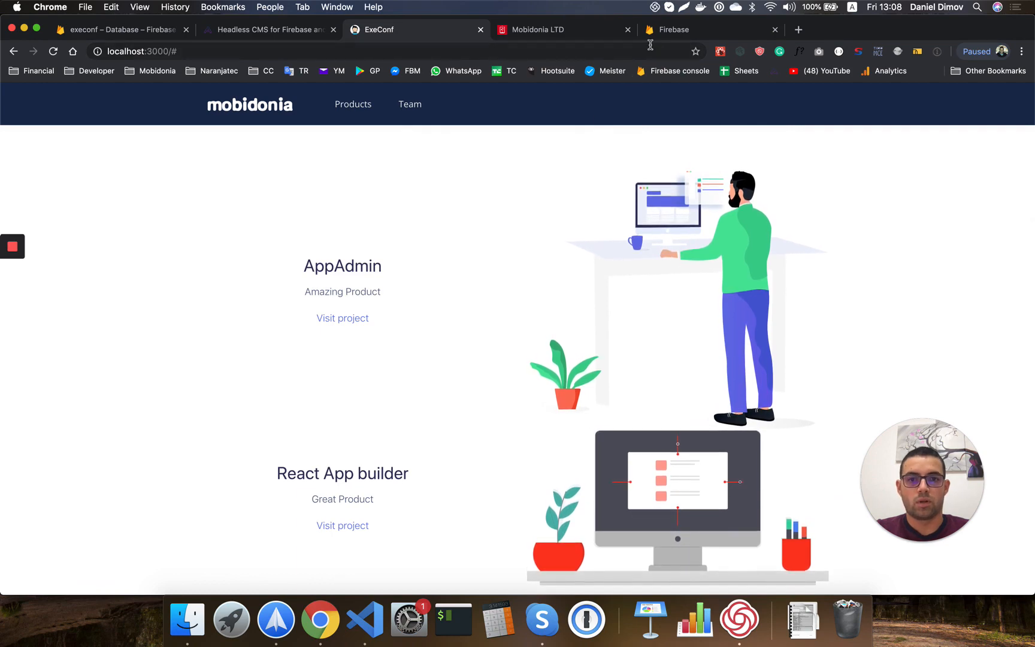
click(563, 29)
scroll(547, 239, down, 10)
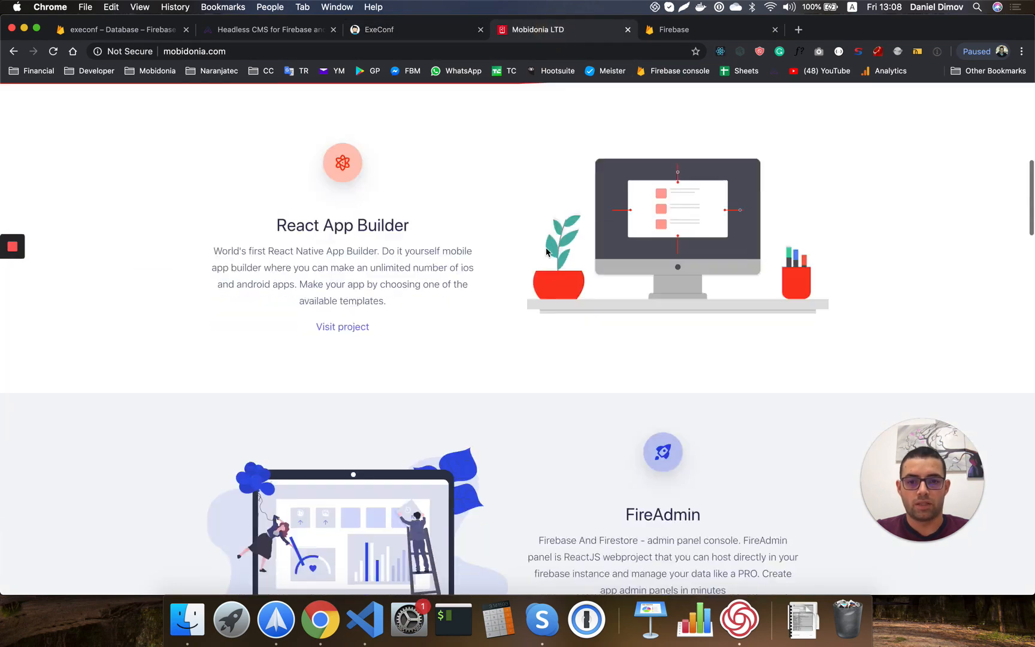
scroll(545, 247, down, 5)
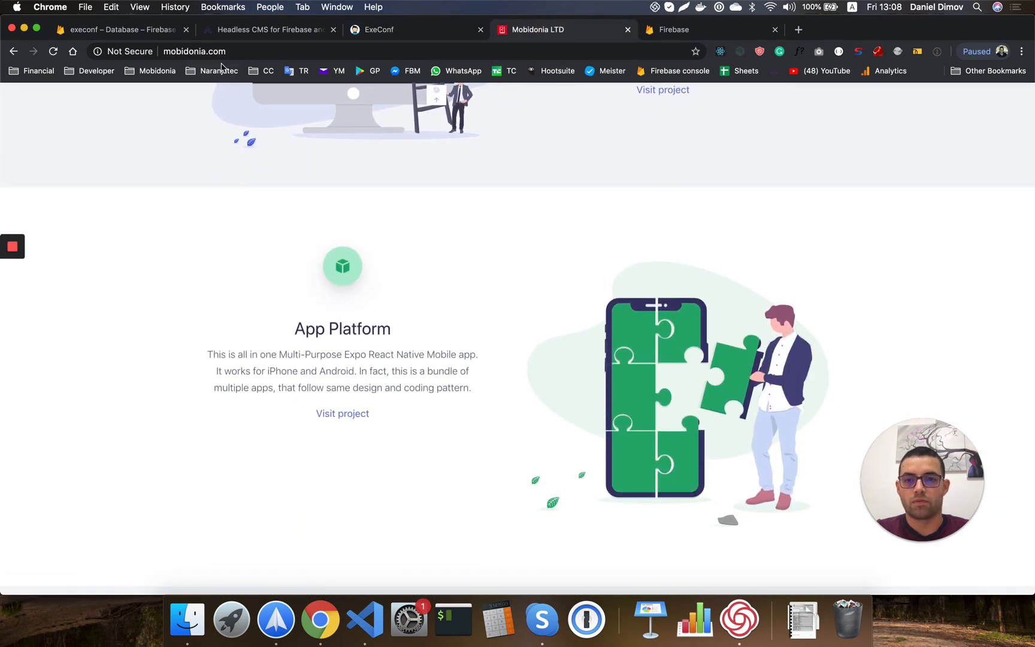
click(123, 30)
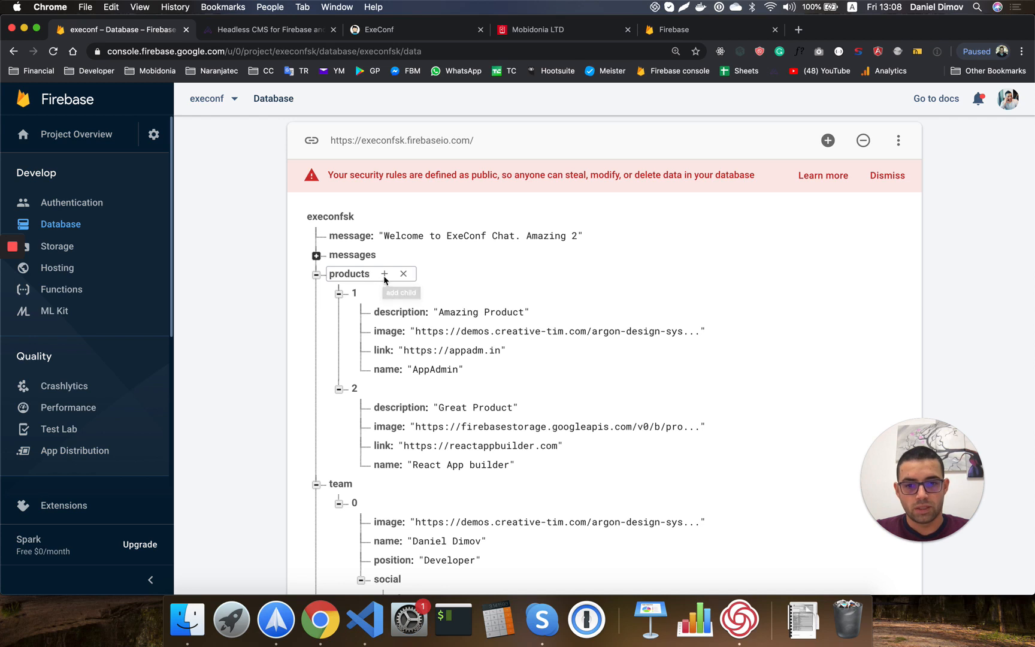
Add child 3 under products with a description field pasted from Mobidonia's App Platform paragraph.
click(384, 274)
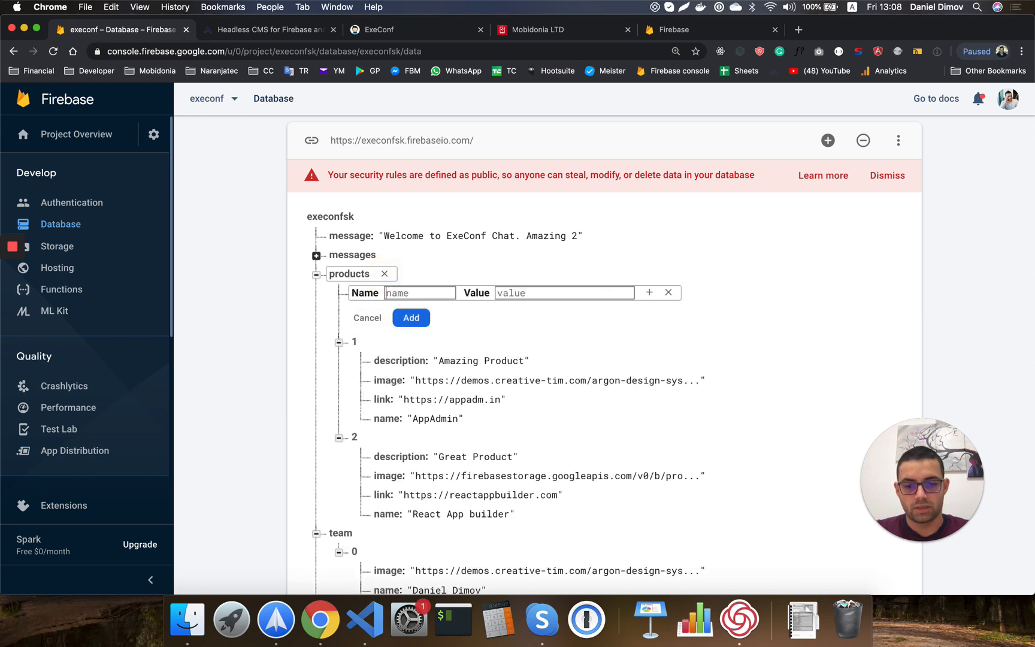
click(649, 293)
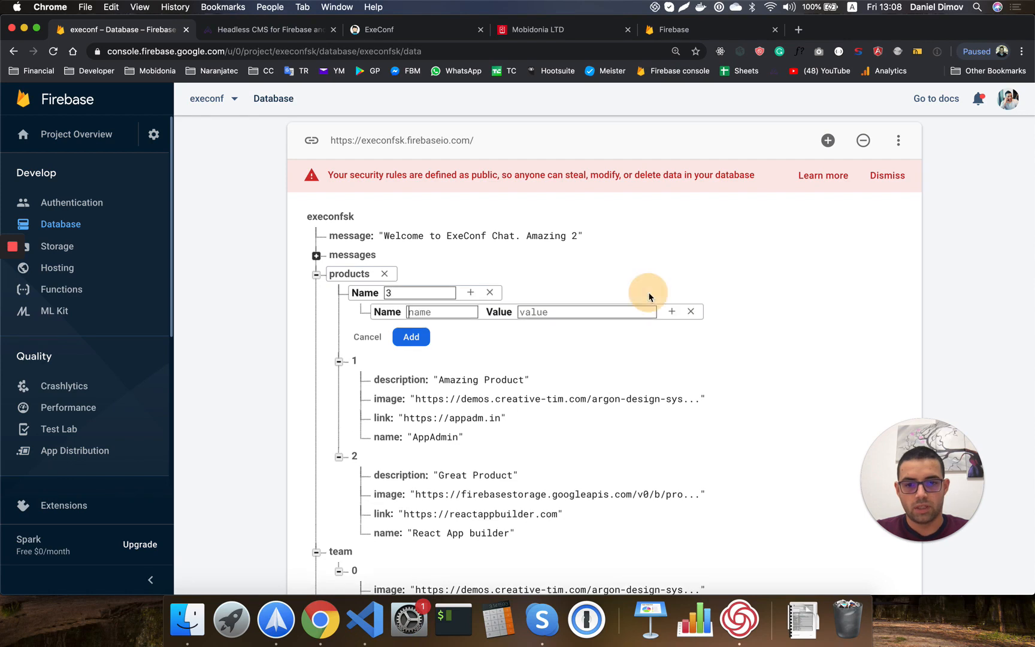
click(447, 312)
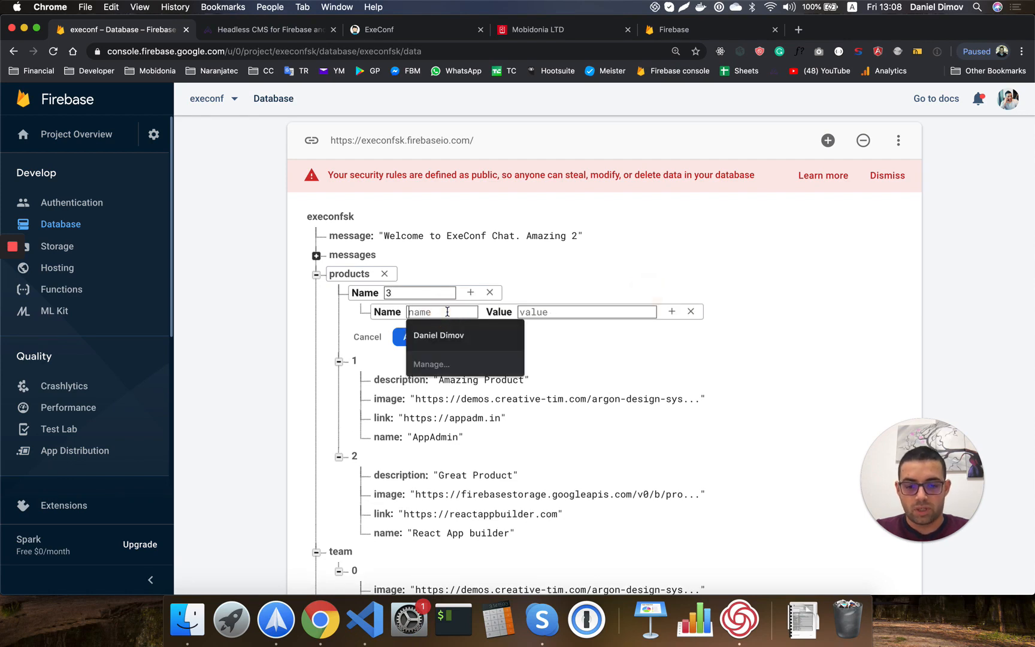
text(description)
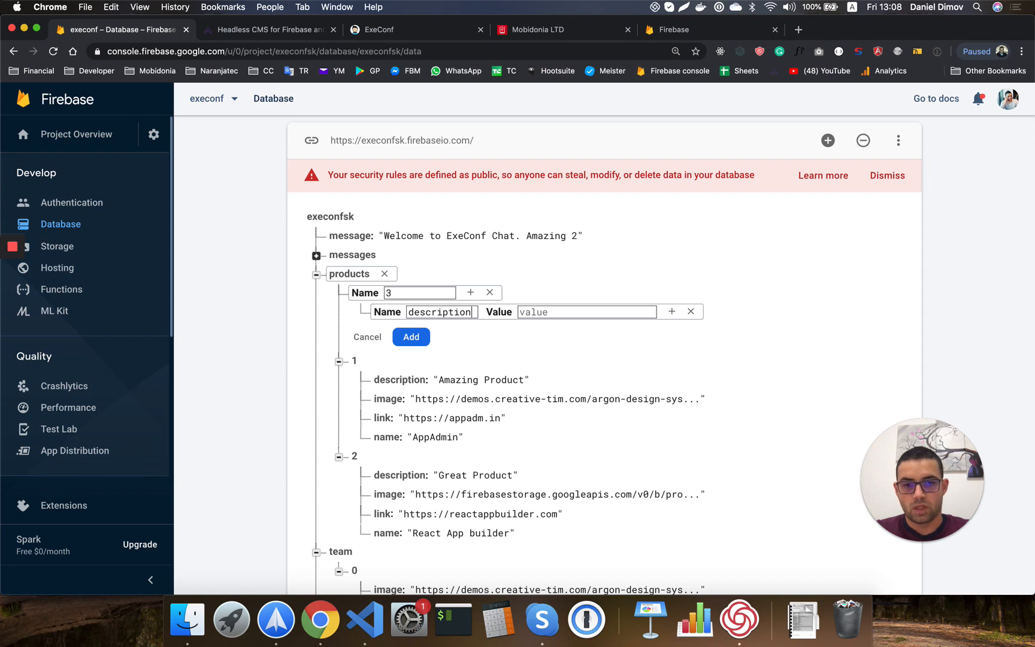
click(532, 31)
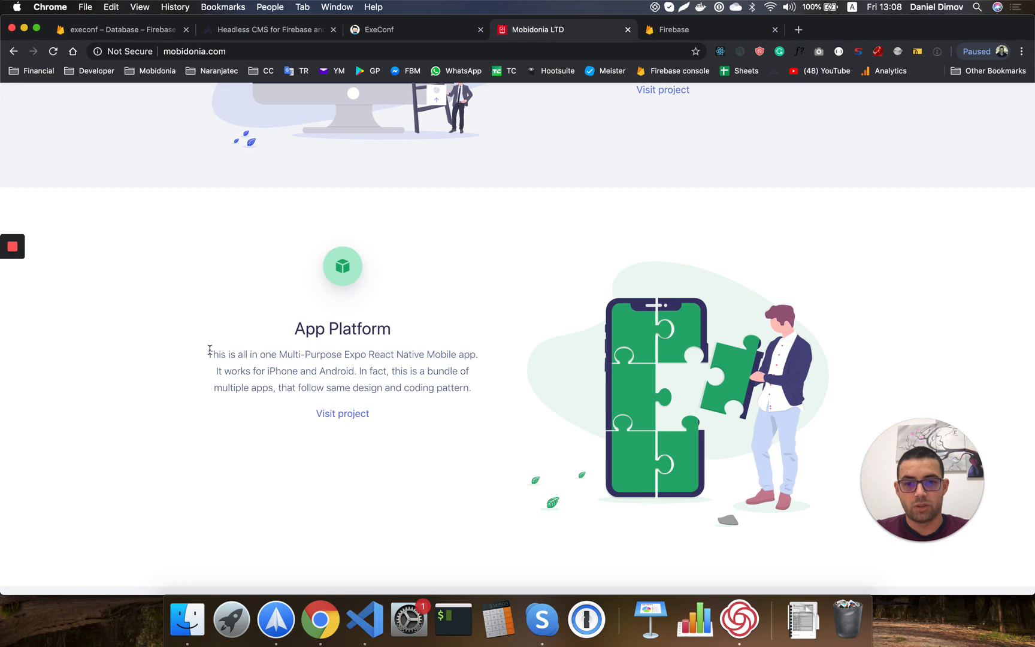
drag(209, 349, 472, 388)
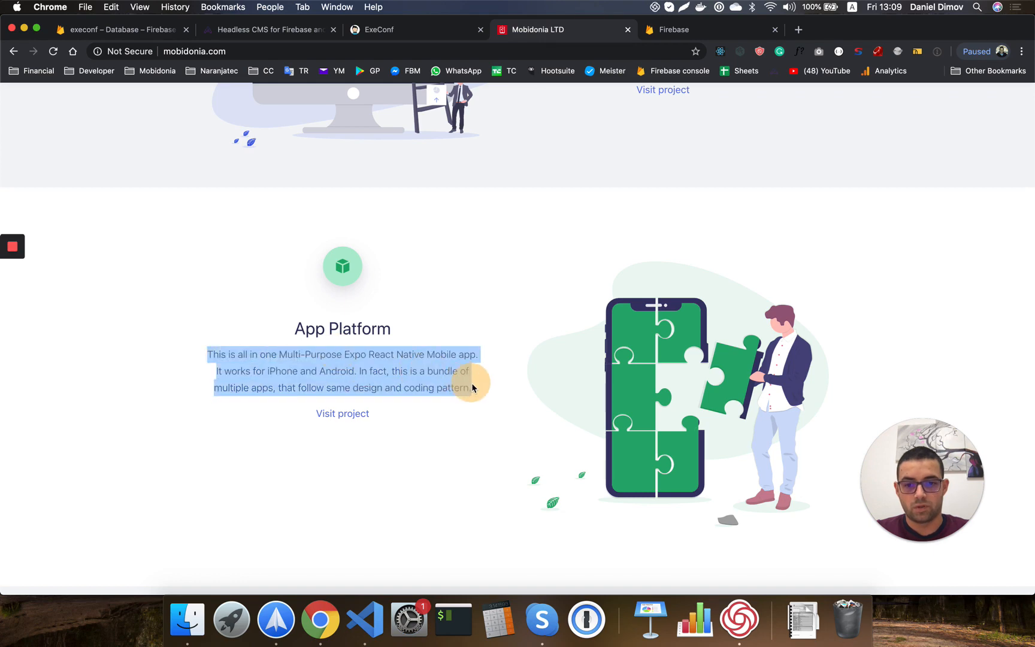
click(122, 30)
key(cmd+v)
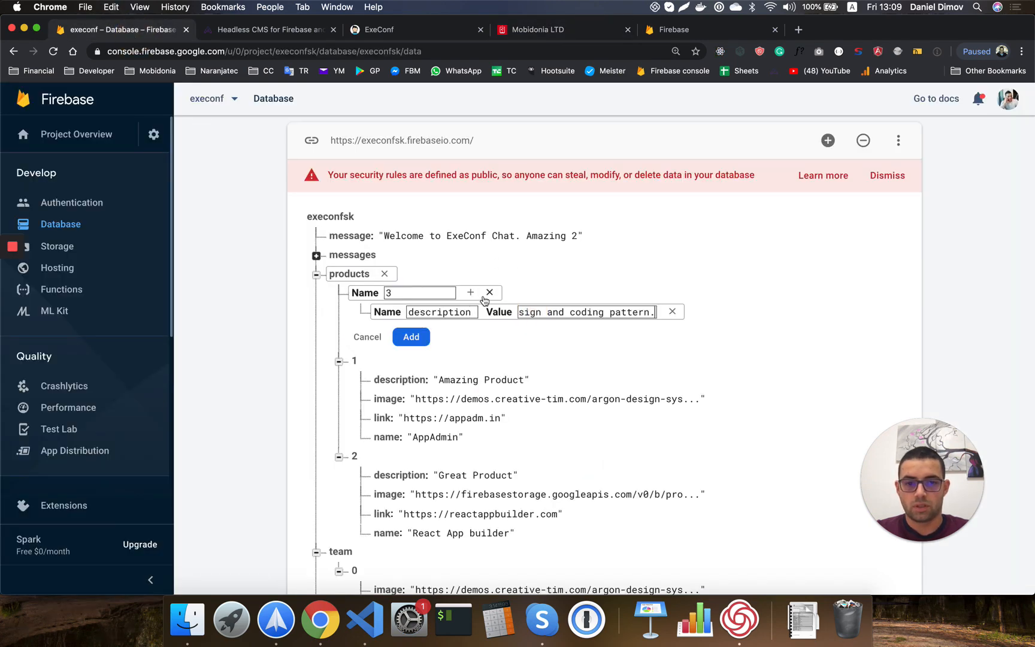
click(470, 292)
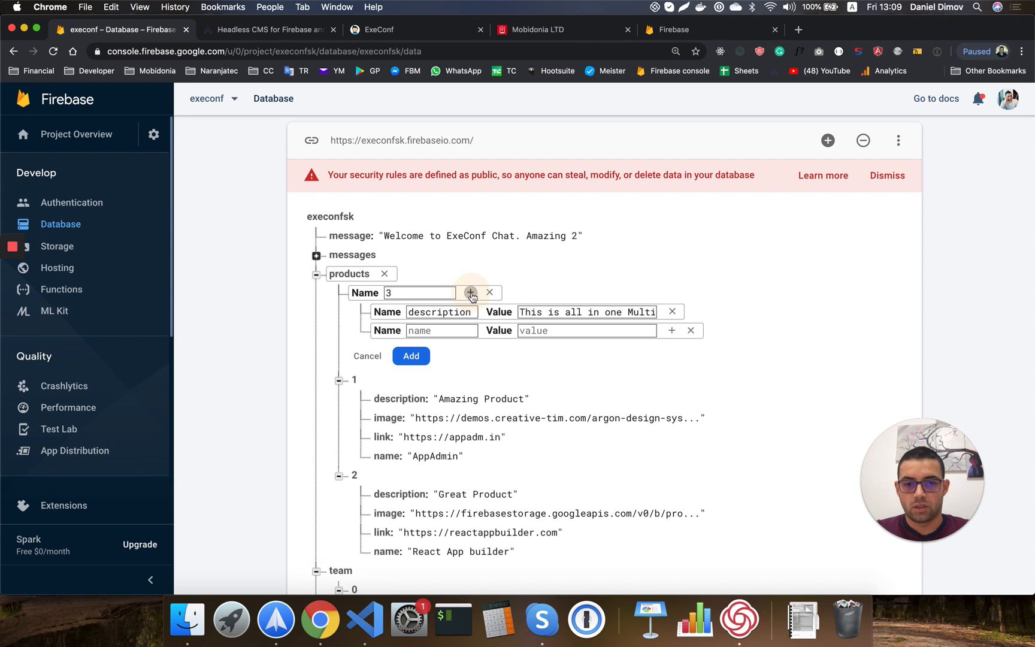
click(420, 332)
text(nm)
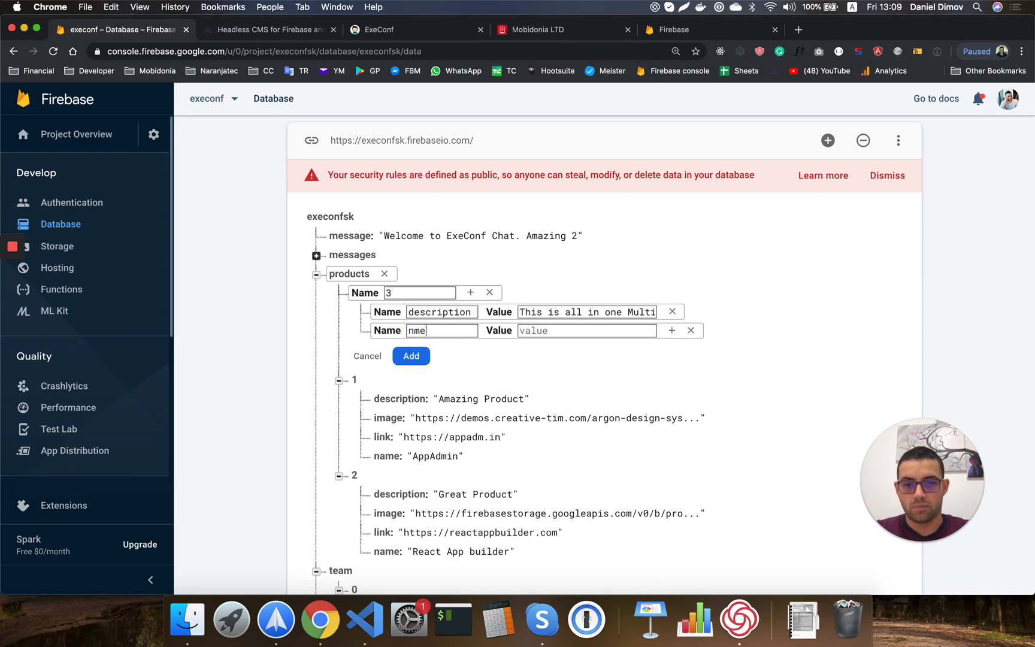
text(AppPlatfrom)
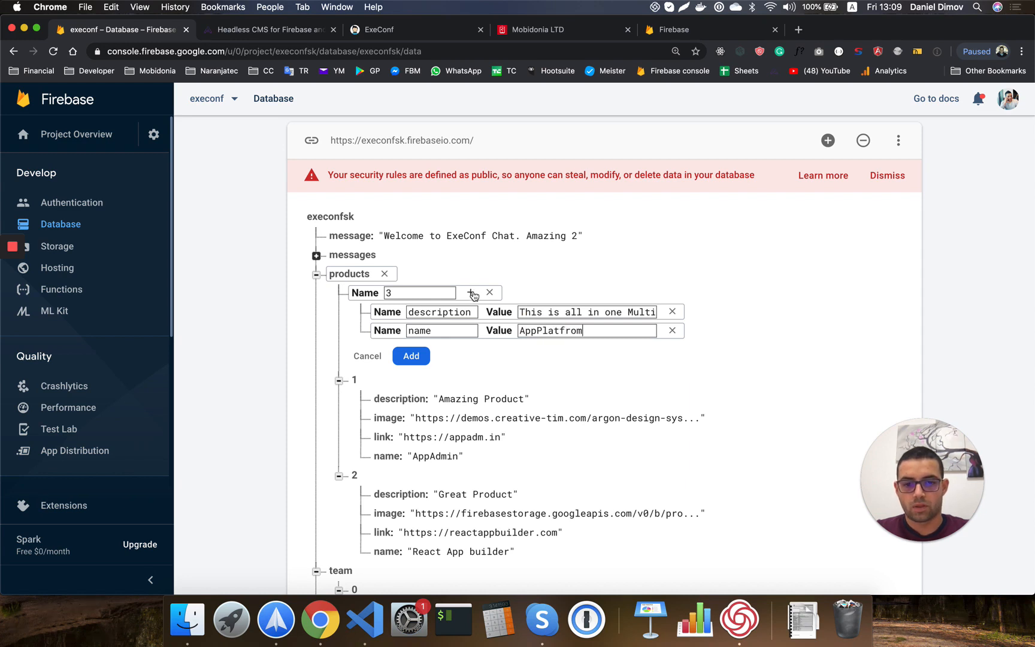
click(471, 292)
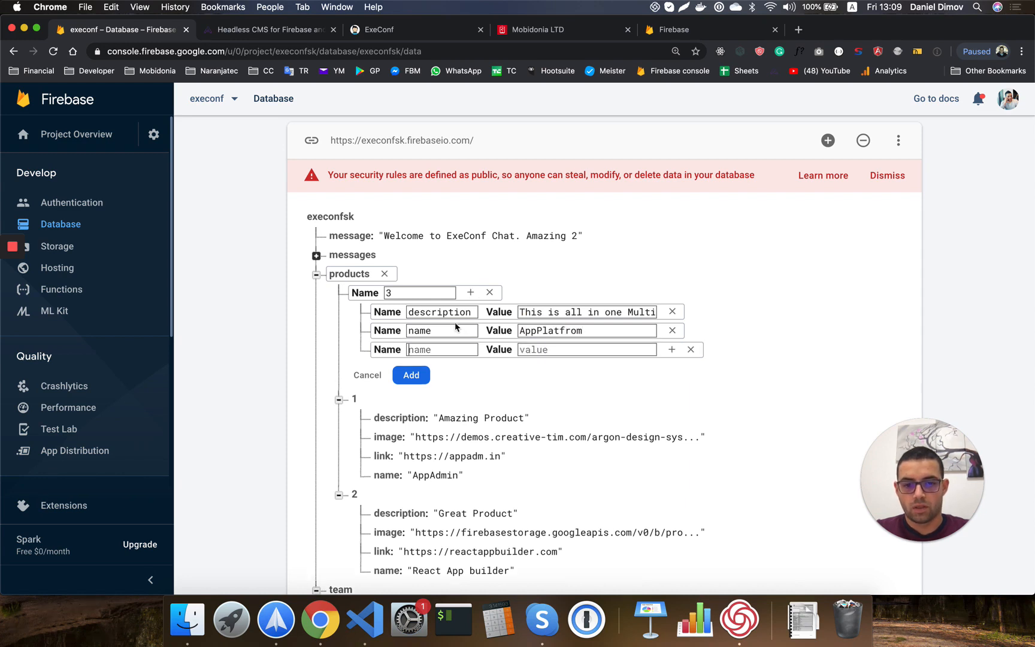
click(438, 348)
text(image)
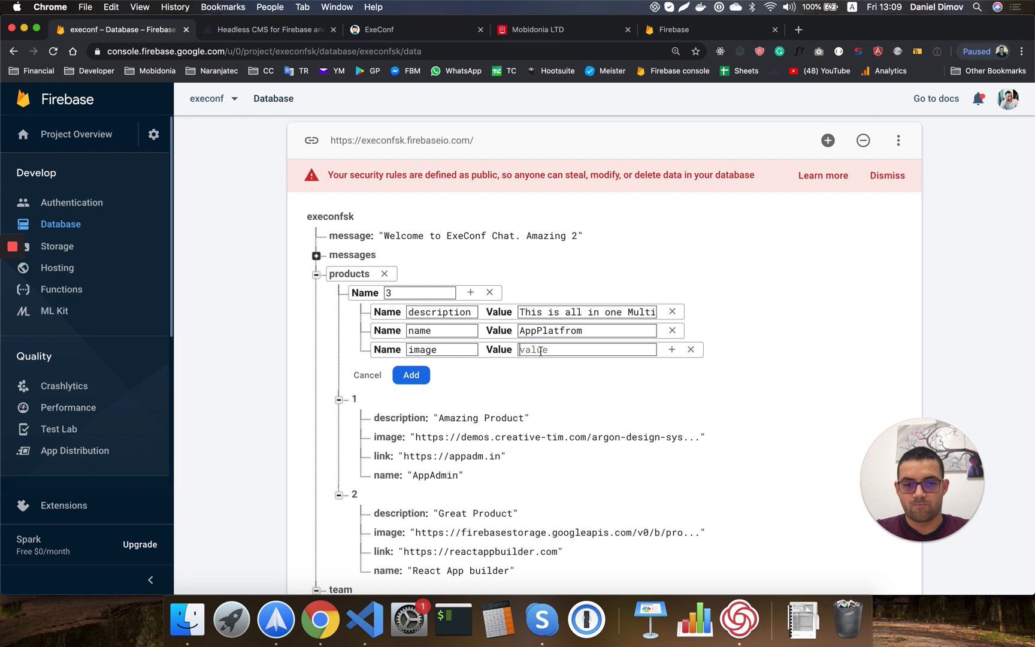
text(---)
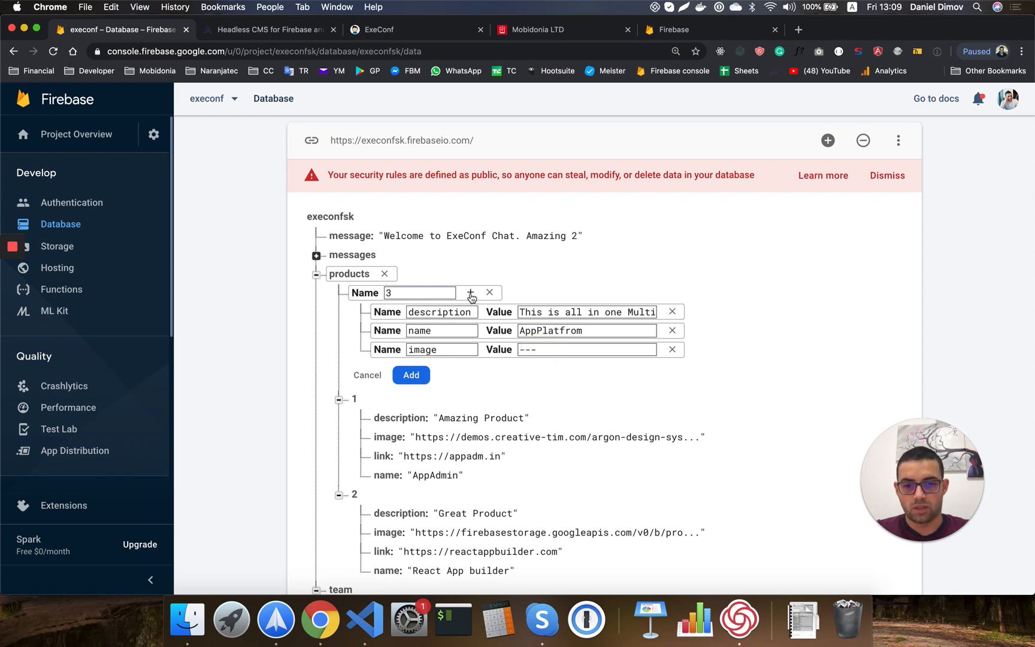
click(470, 293)
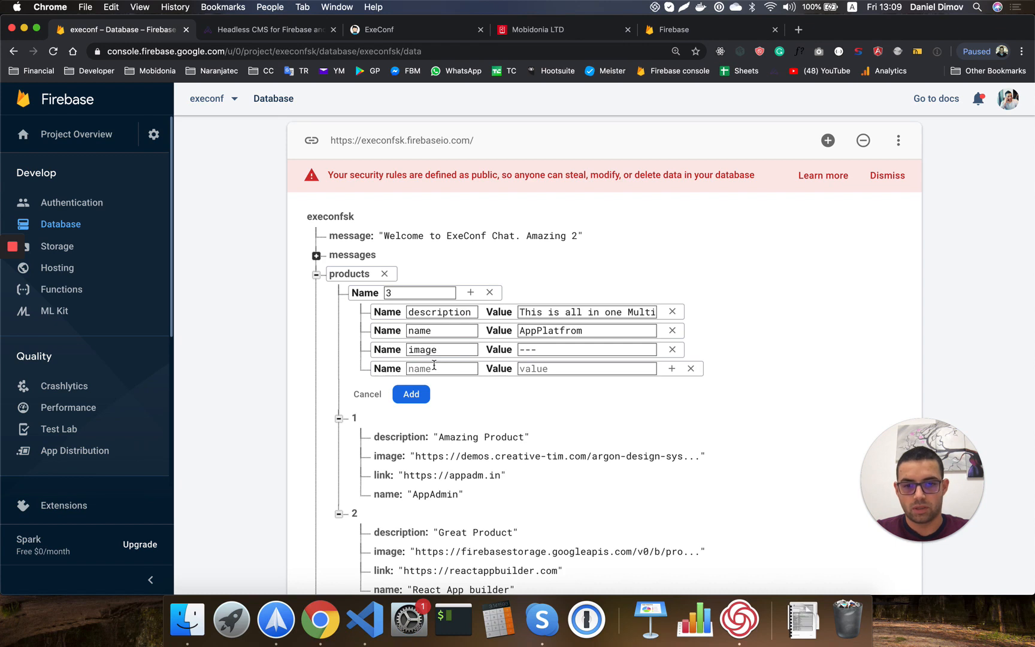
click(434, 367)
text(li)
text(https://appify.com)
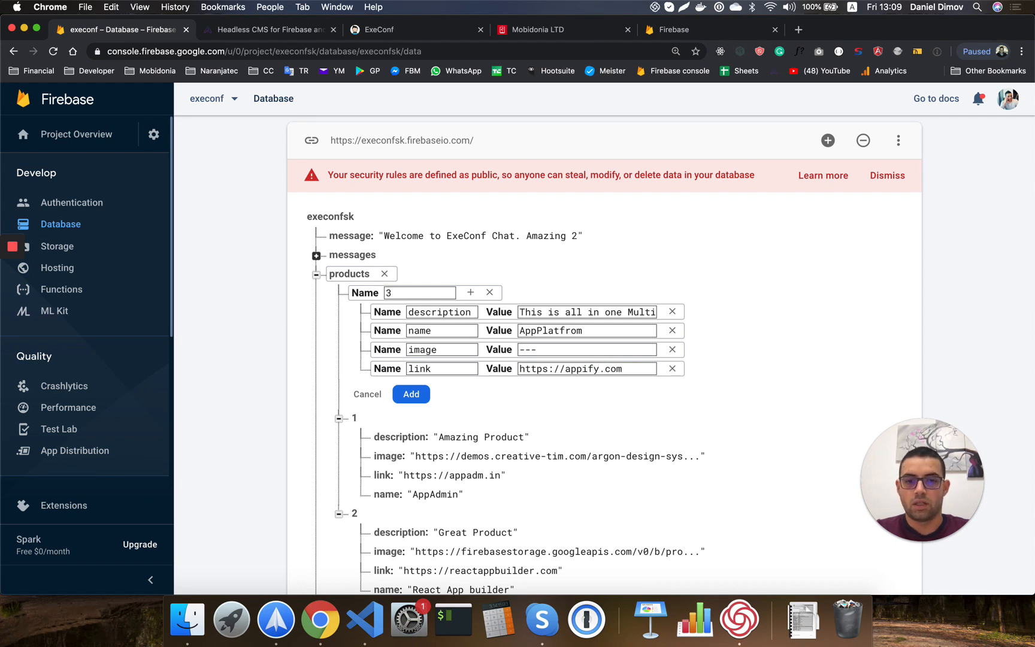
key(Return)
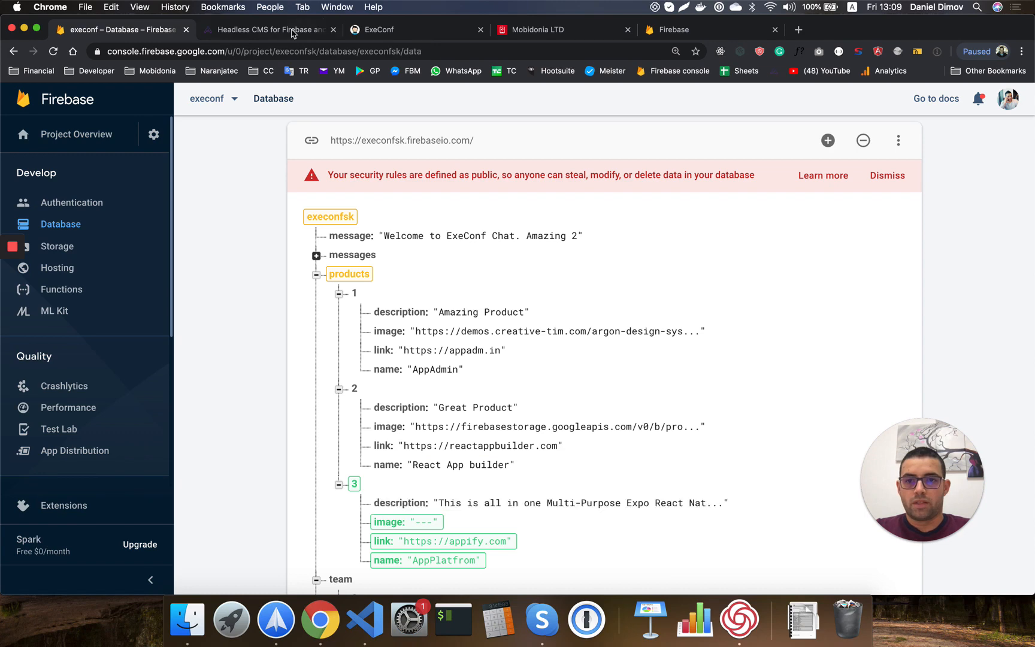
click(584, 26)
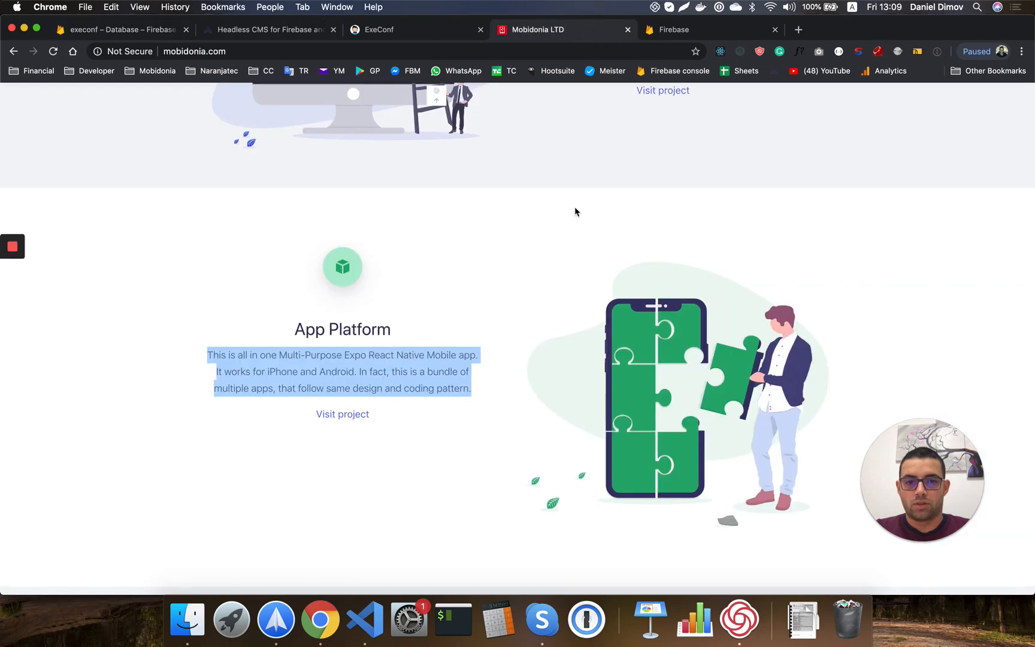
Verify AppPlatfrom now appears as the third product in the localhost ExeConf app.
scroll(575, 211, down, 2)
click(382, 31)
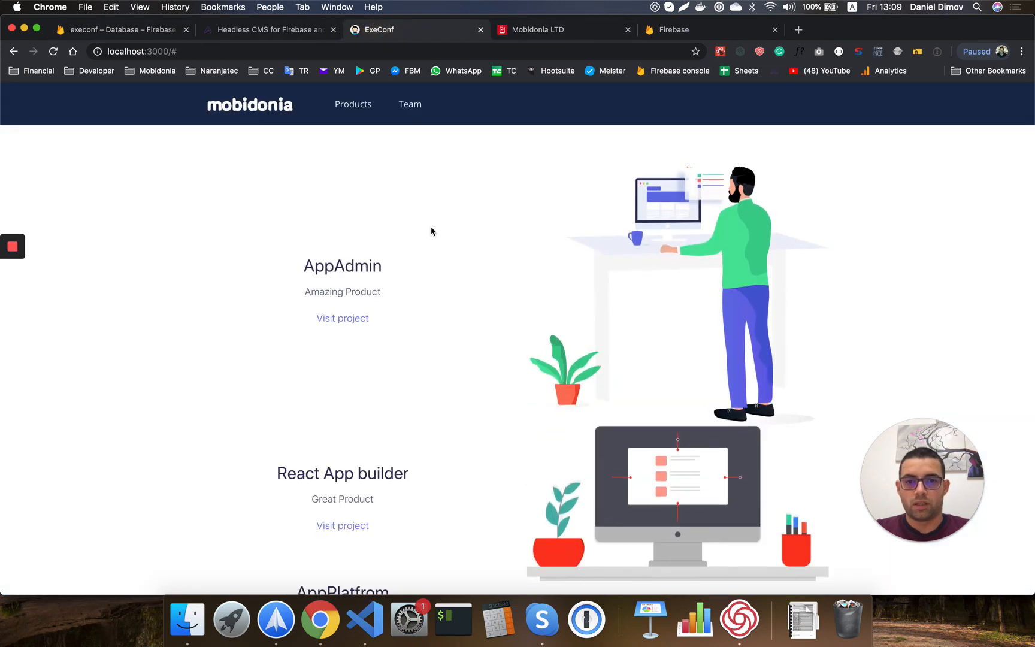
scroll(432, 231, down, 5)
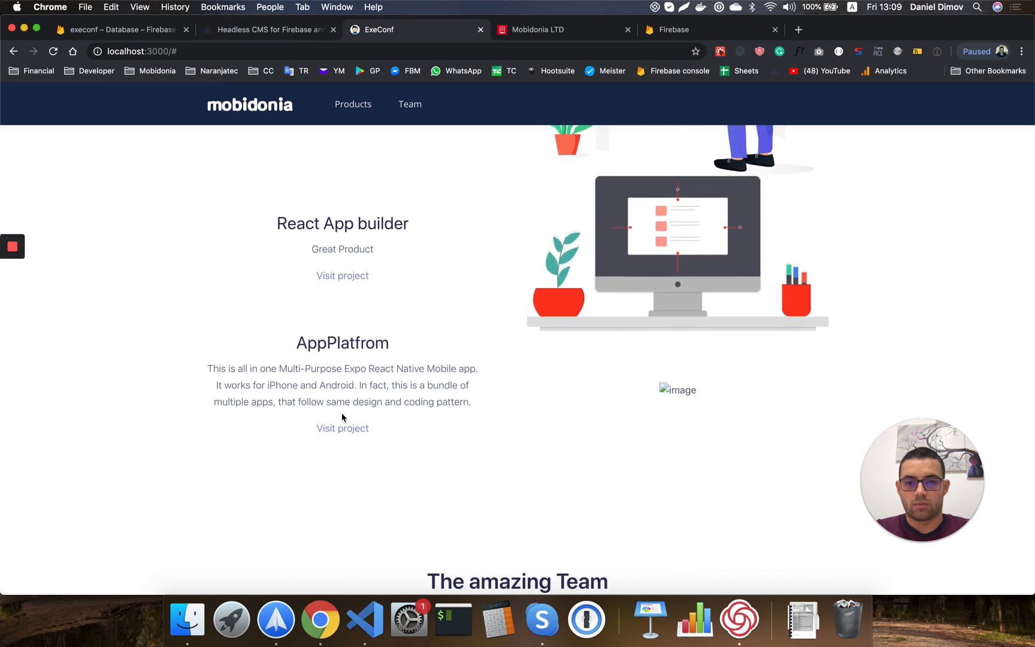
scroll(394, 221, up, 3)
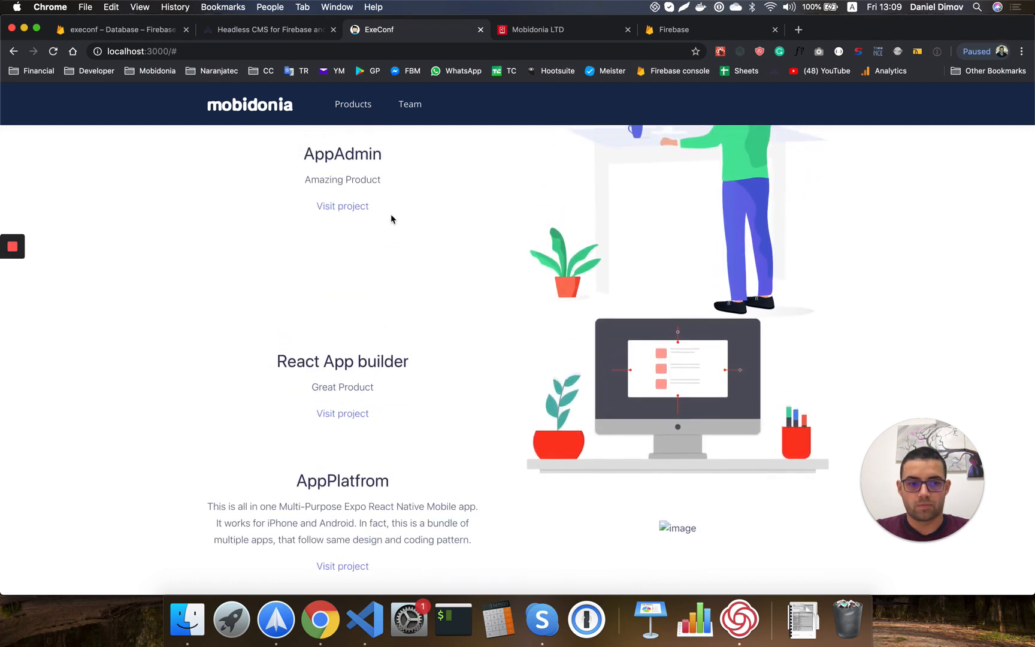
scroll(395, 367, down, 2)
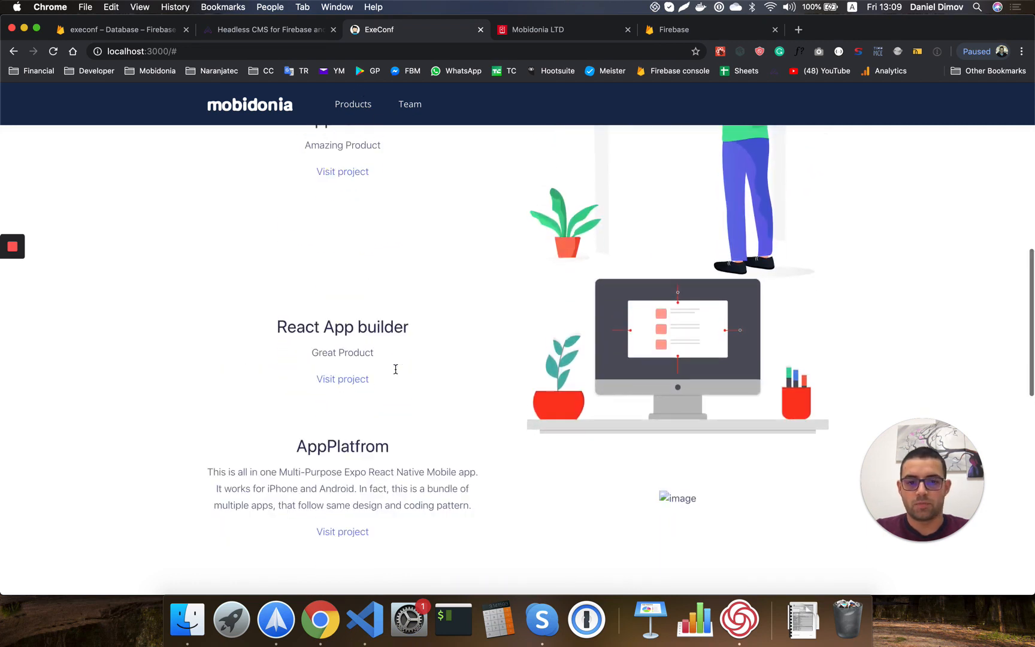
click(97, 30)
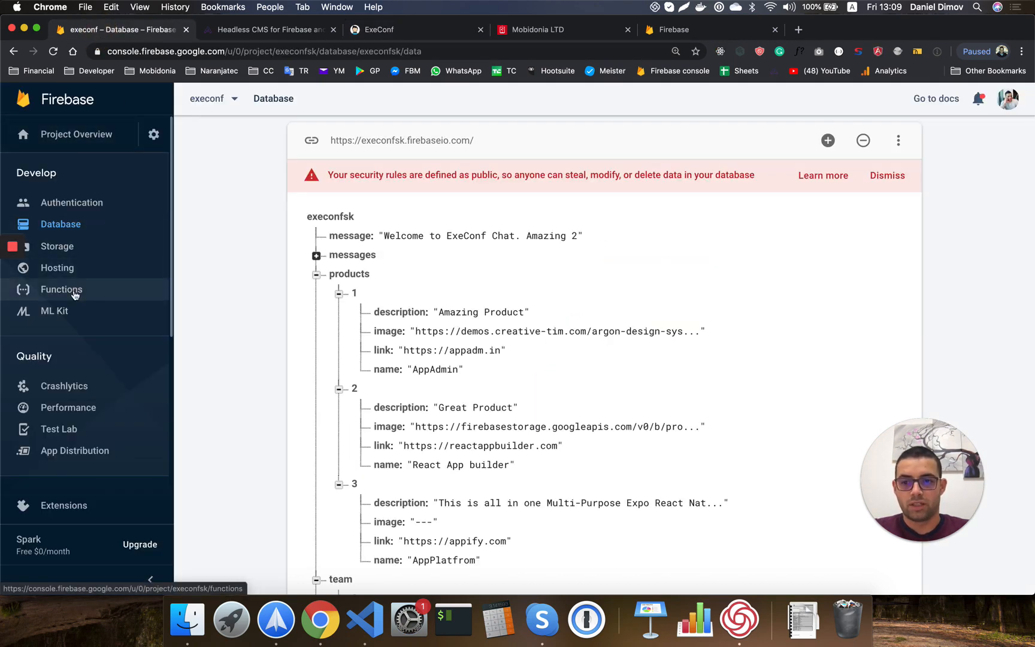
Upload app_platform.png to the execonf project's Firebase Storage.
click(60, 246)
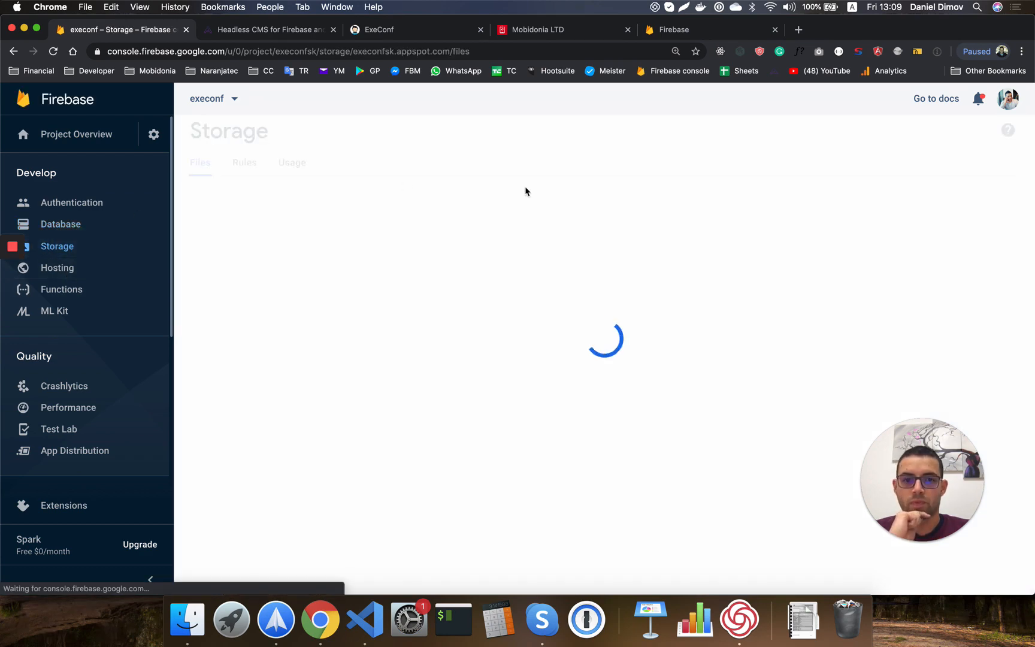
click(929, 231)
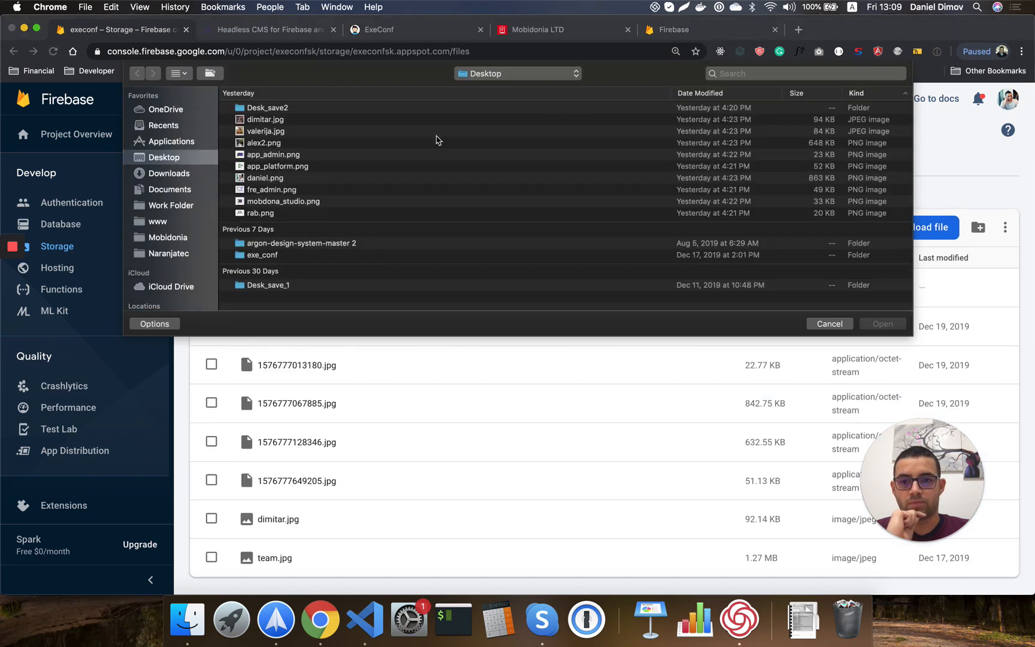
double_click(282, 167)
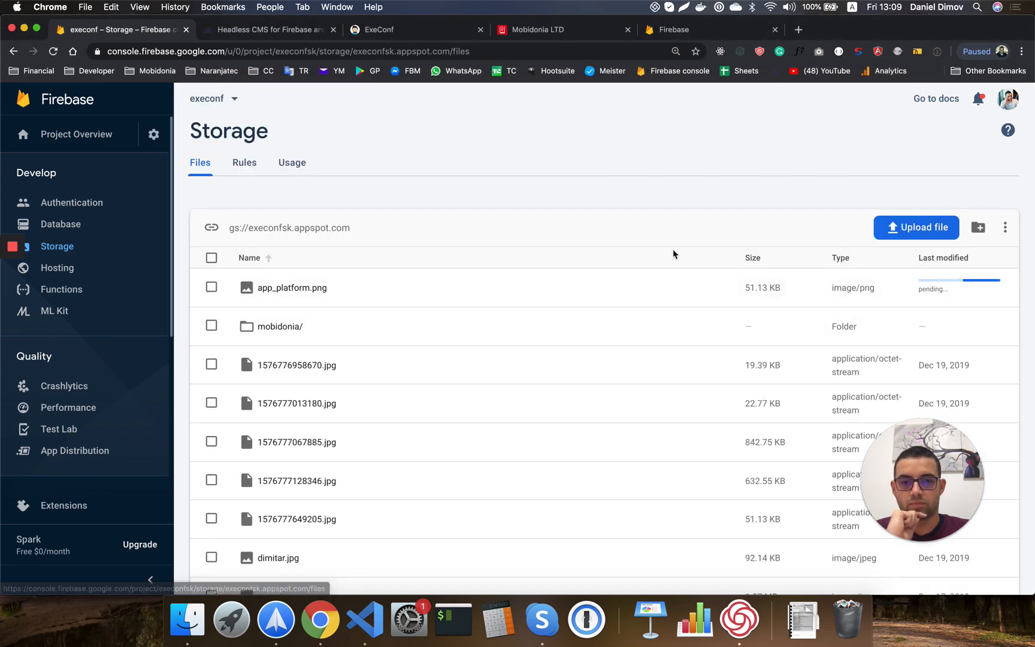
scroll(311, 335, down, 1)
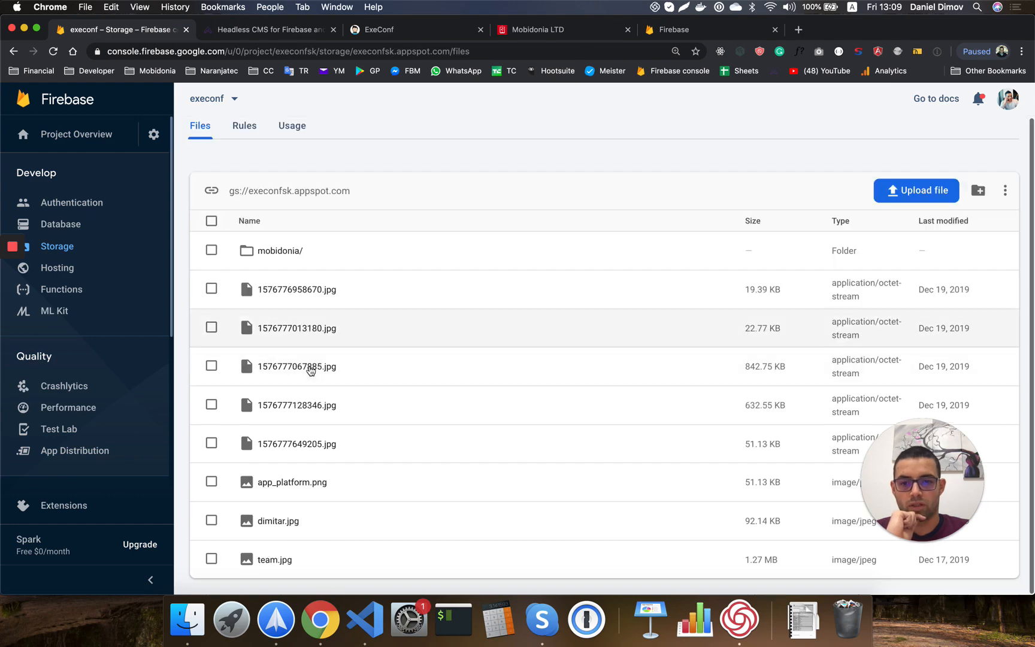
Open app_platform.png's details and reveal its file location information.
click(298, 484)
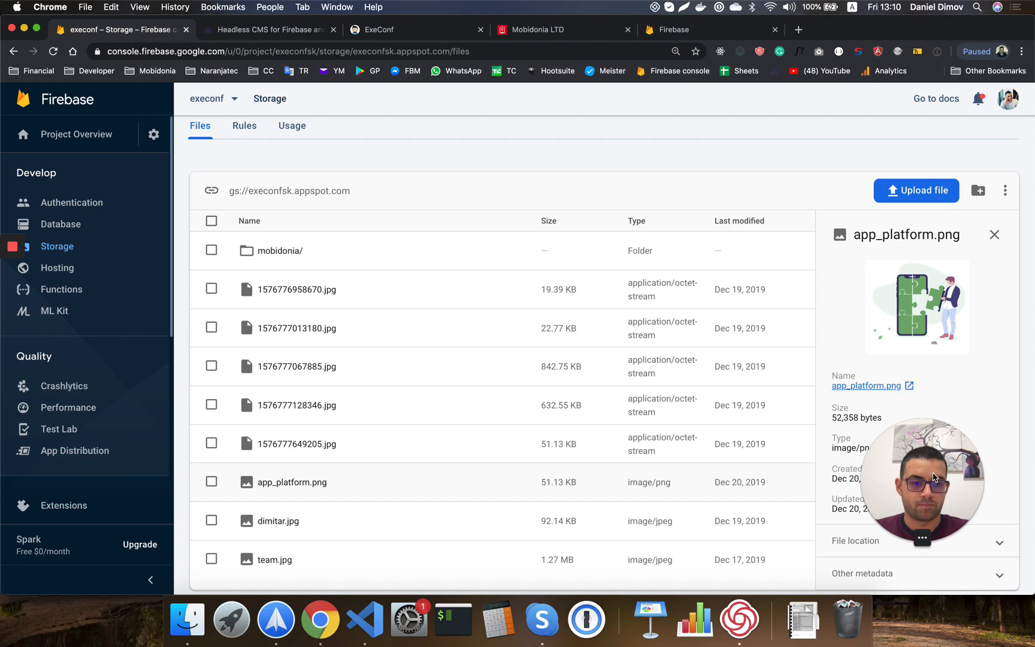
drag(922, 473, 961, 407)
click(906, 542)
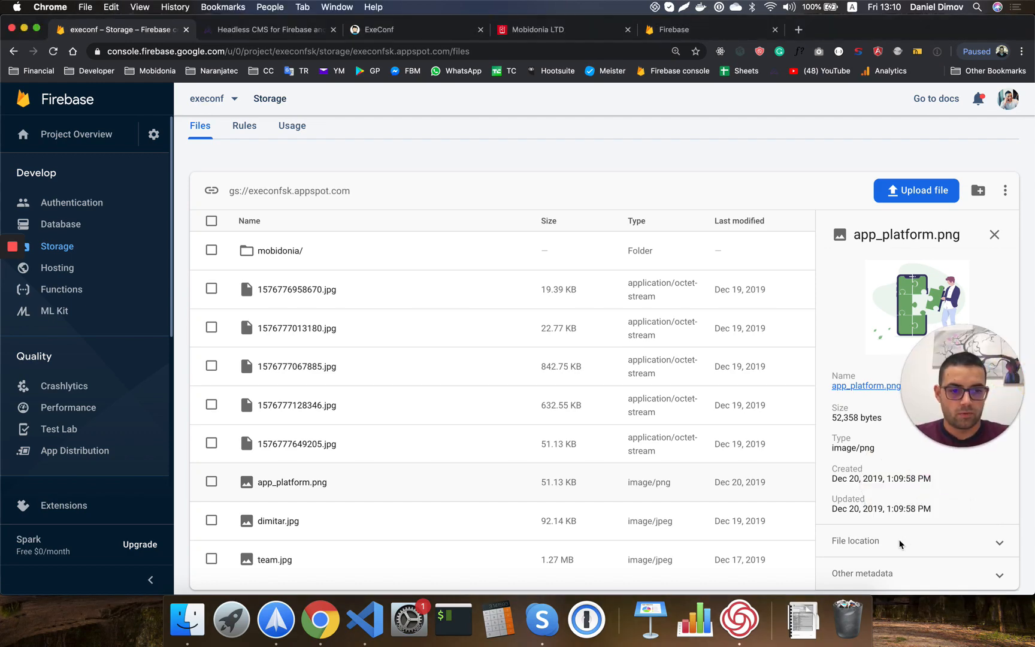
click(879, 542)
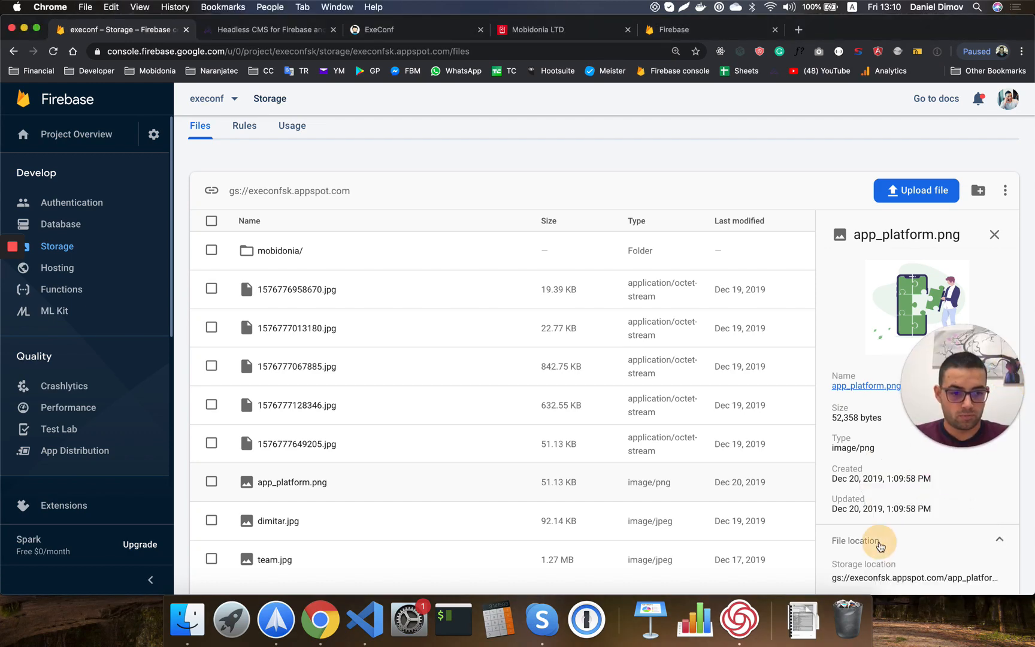
scroll(883, 539, down, 3)
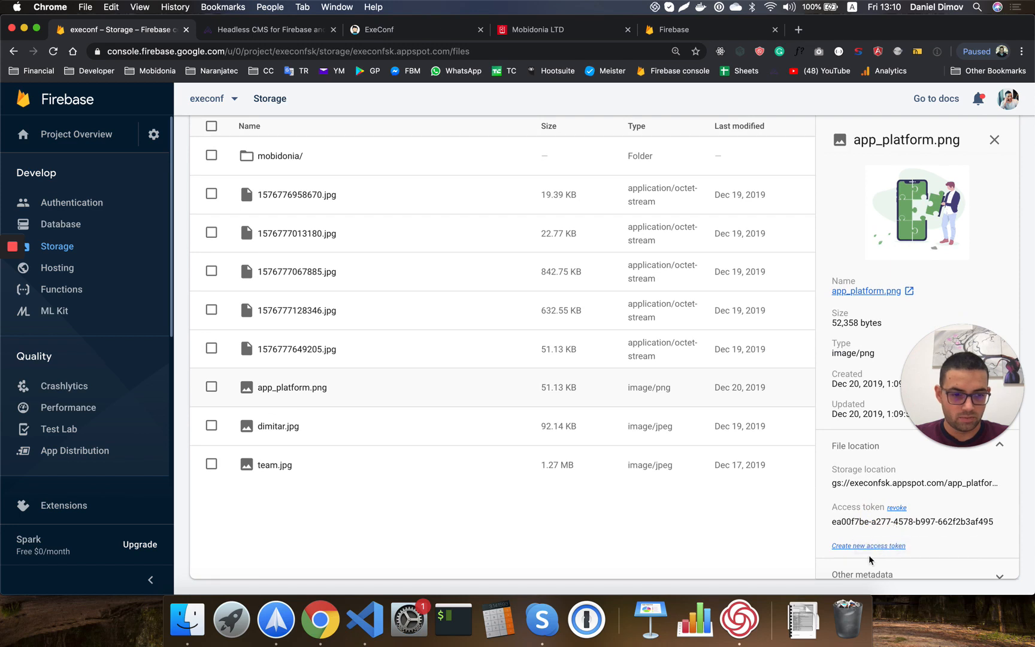
scroll(871, 551, down, 1)
scroll(880, 453, up, 1)
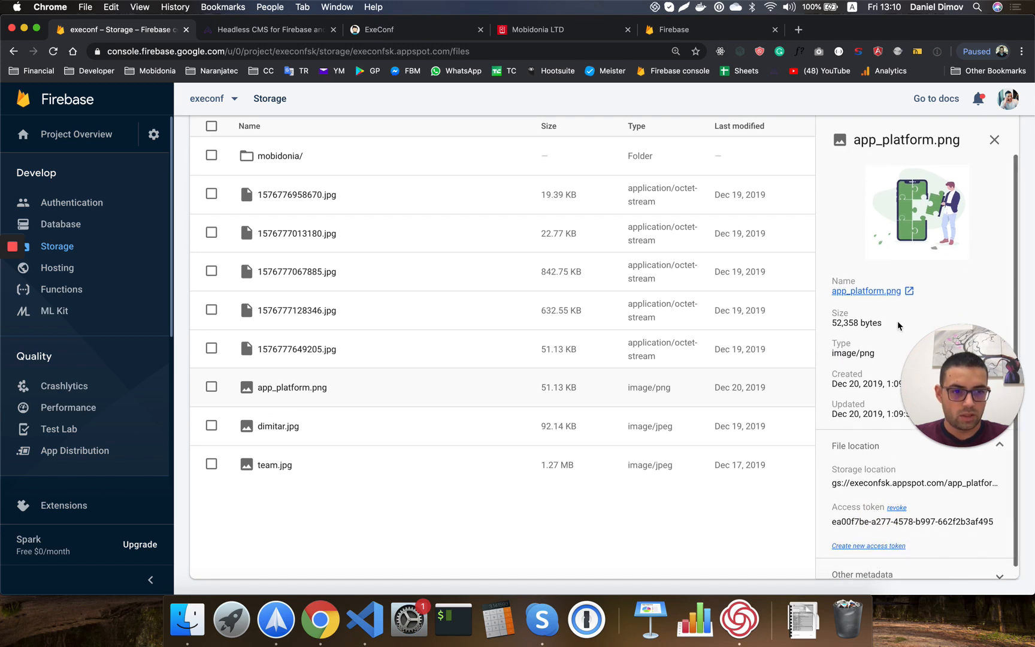
Open the image link in a new tab to get its URL, then return to the Database overview.
click(905, 291)
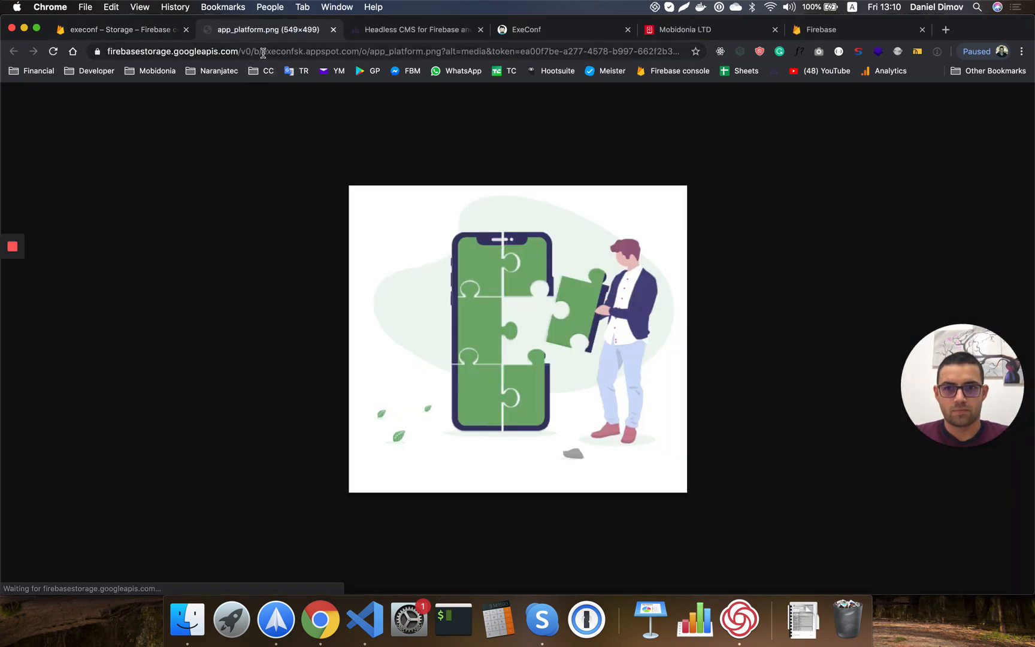
click(263, 52)
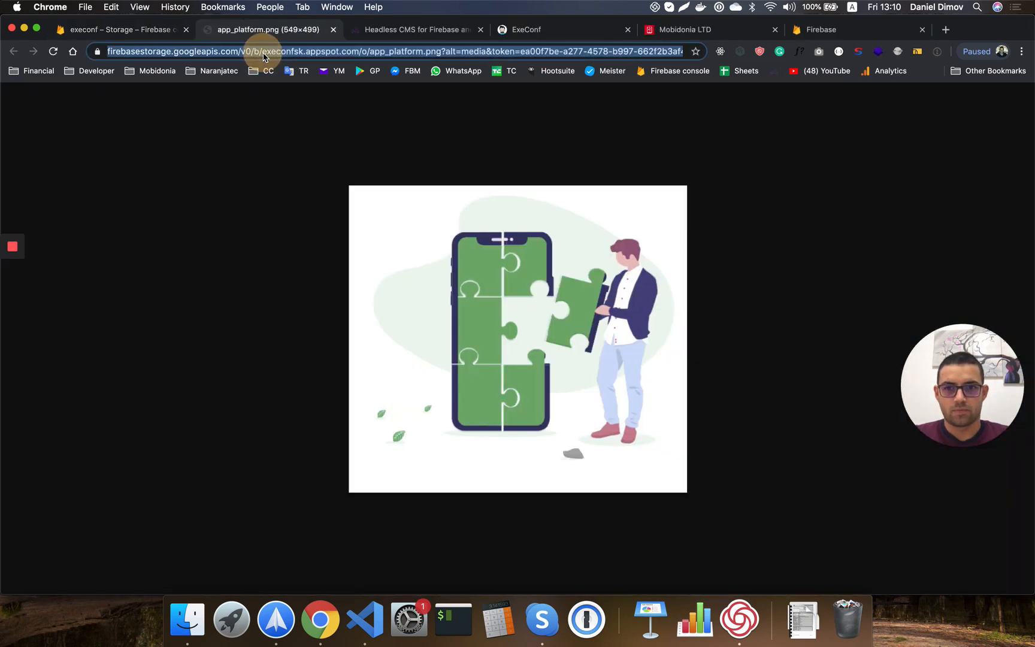
click(160, 33)
click(333, 30)
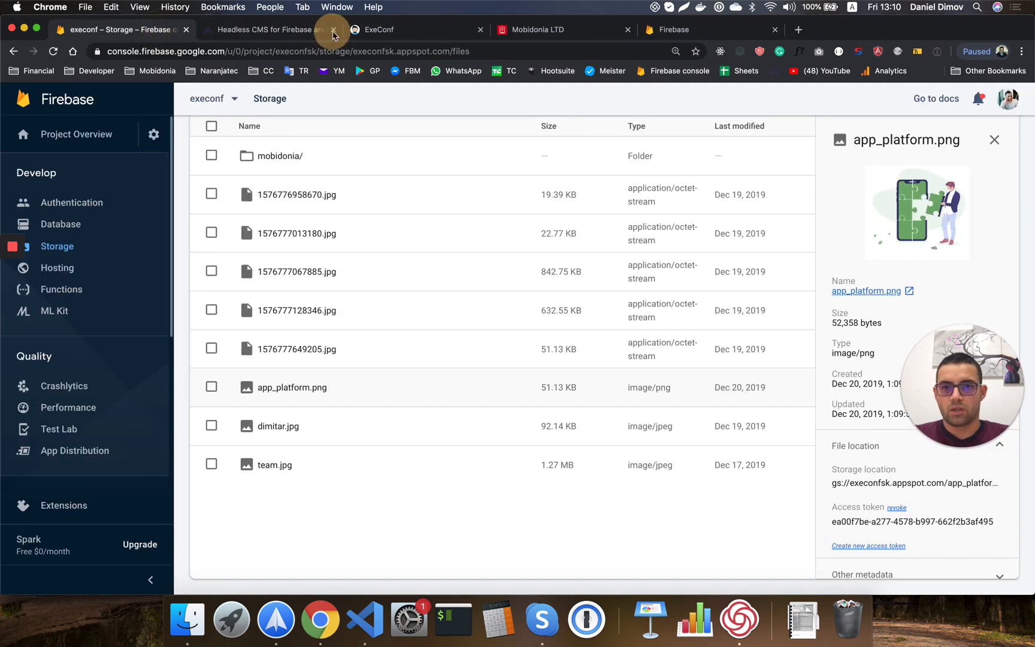
click(62, 226)
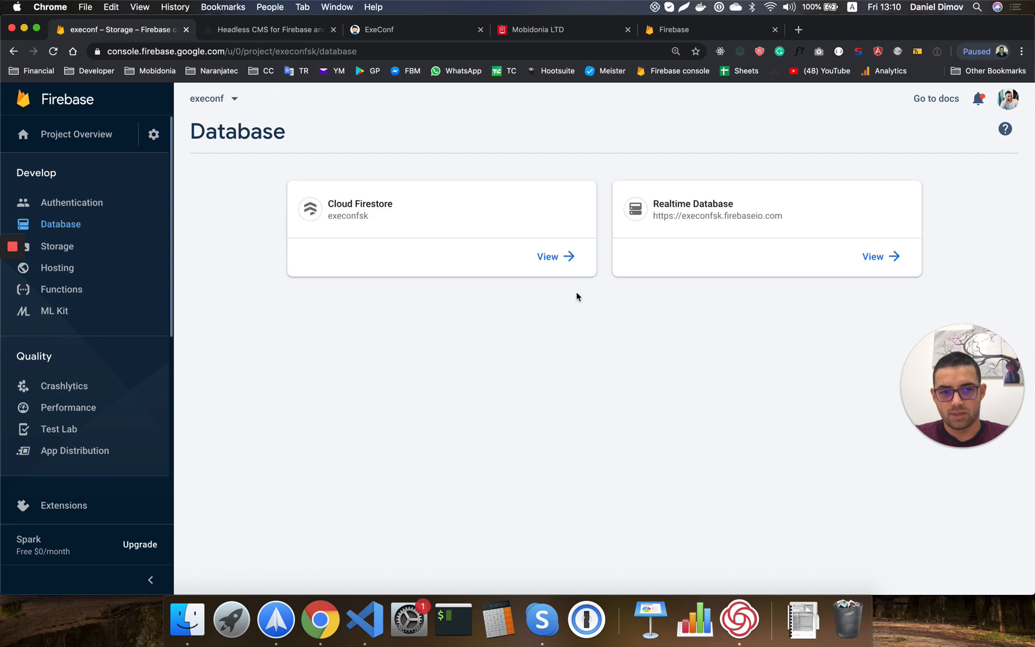
Replace product 3's placeholder image with the Firebase Storage URL, then view the ExeConf app.
click(677, 210)
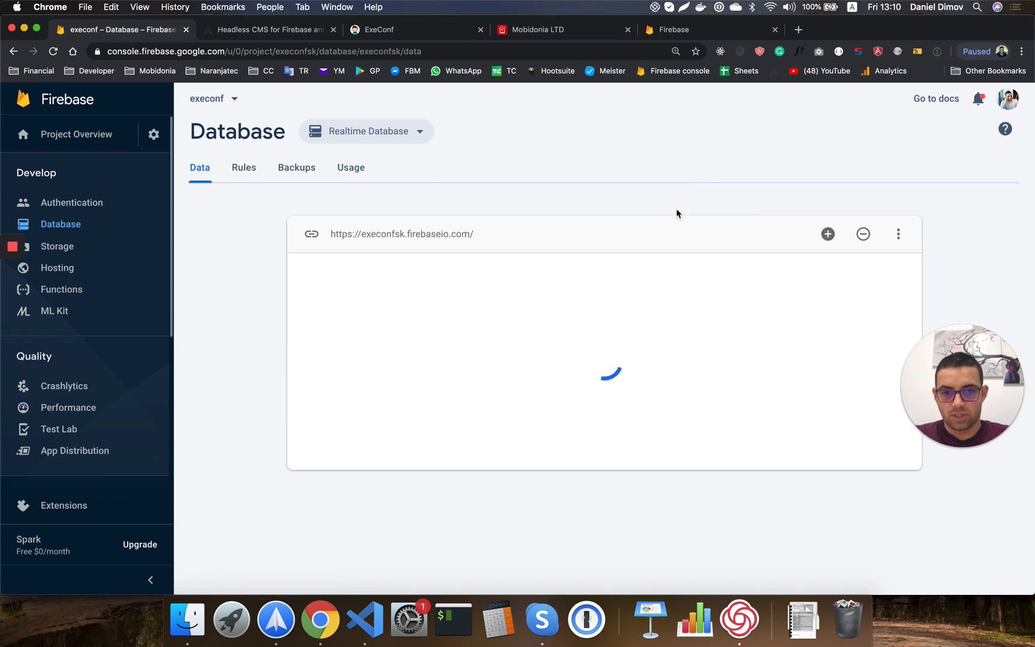
scroll(390, 406, down, 1)
scroll(389, 405, down, 3)
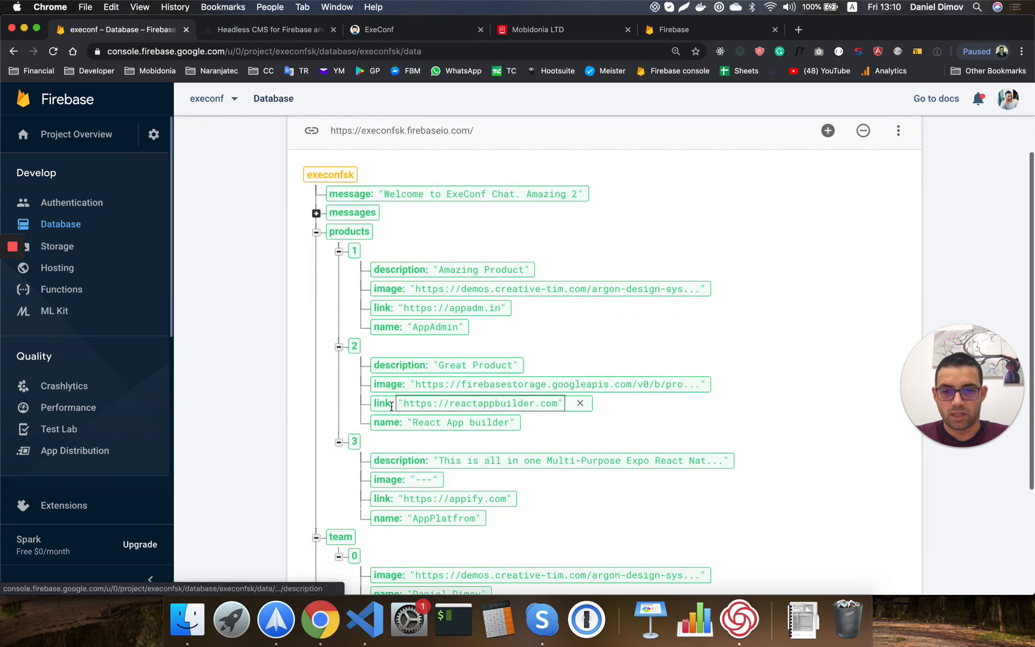
click(417, 479)
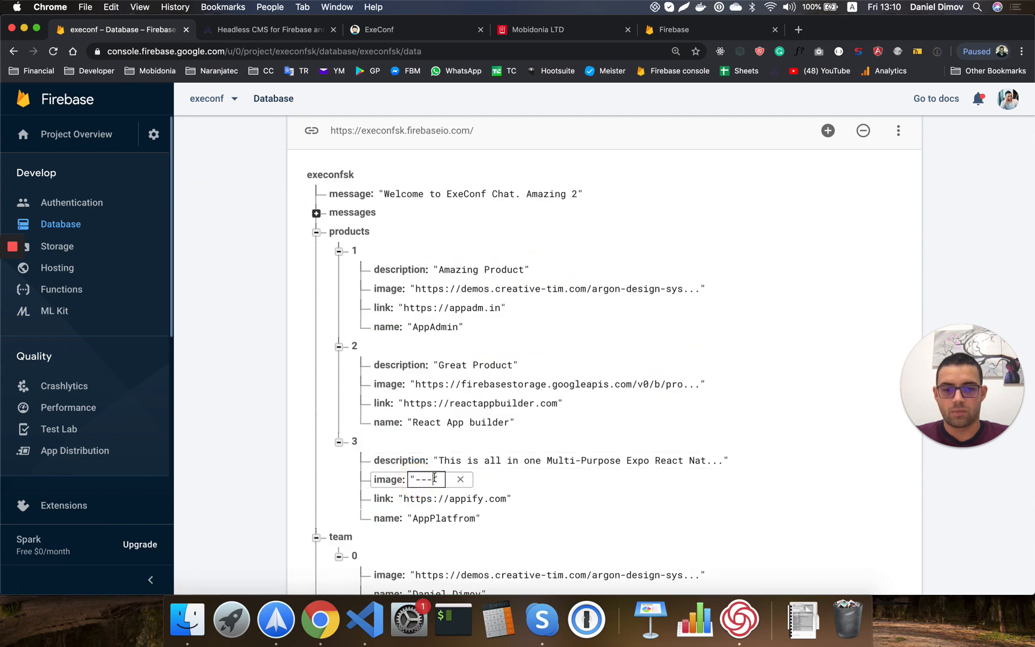
double_click(434, 478)
key(BackSpace)
key(Return)
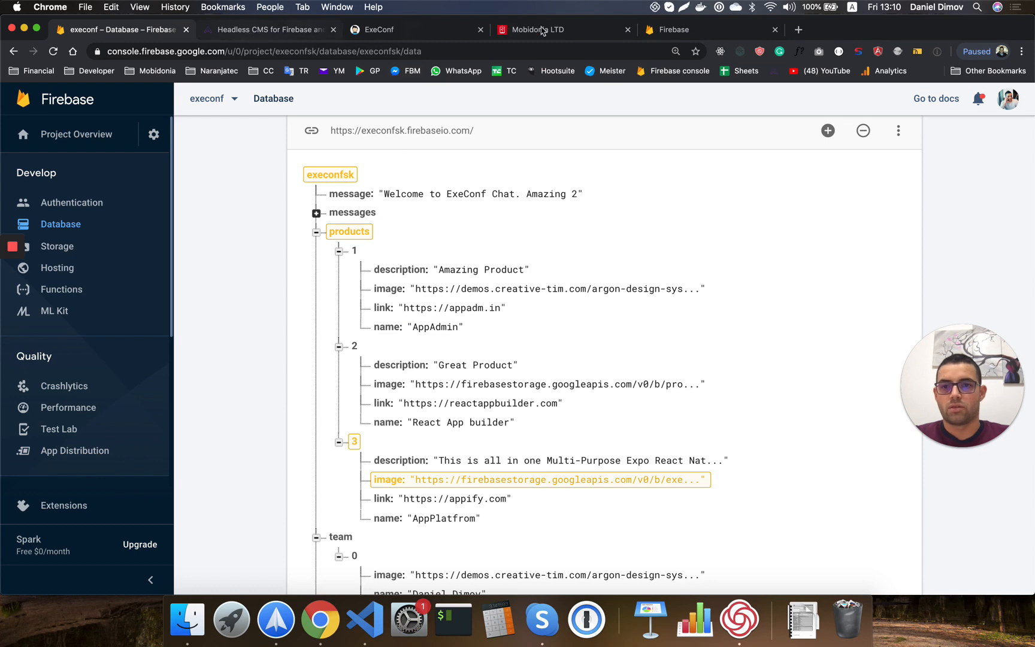
click(425, 30)
scroll(687, 422, down, 2)
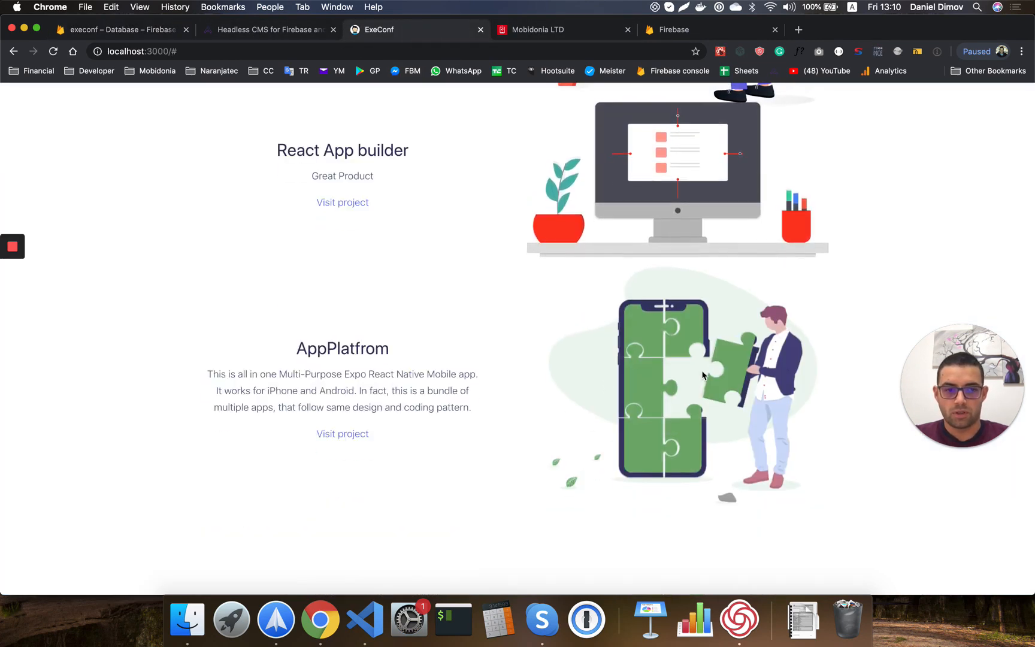
Review the AppAdmin, React App builder and AppPlatfrom products in ExeConf, then return to Firebase.
scroll(581, 234, up, 1)
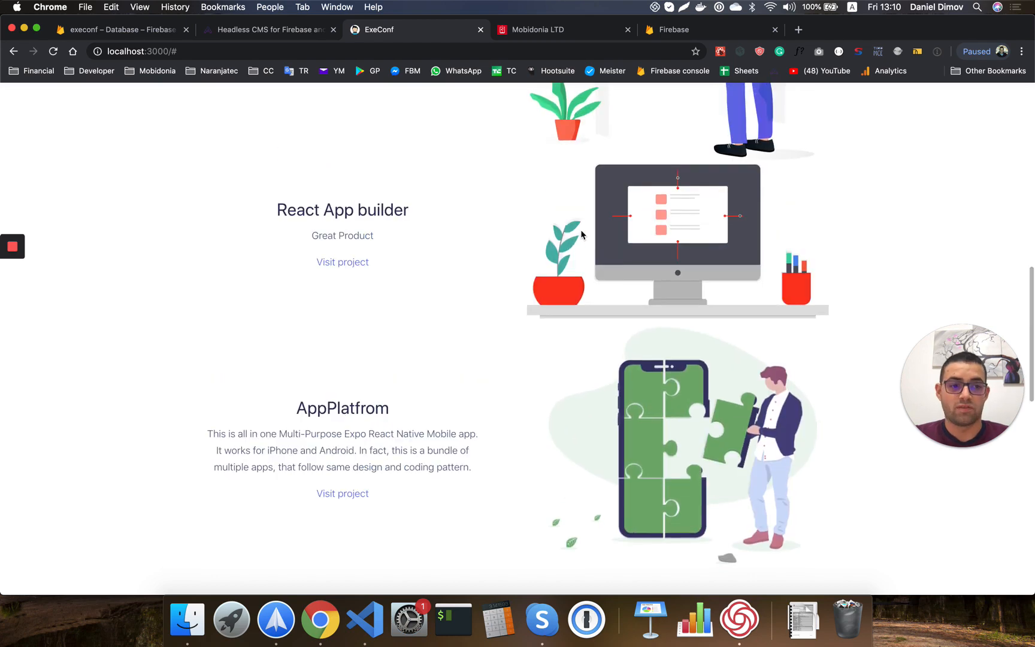
scroll(581, 234, up, 7)
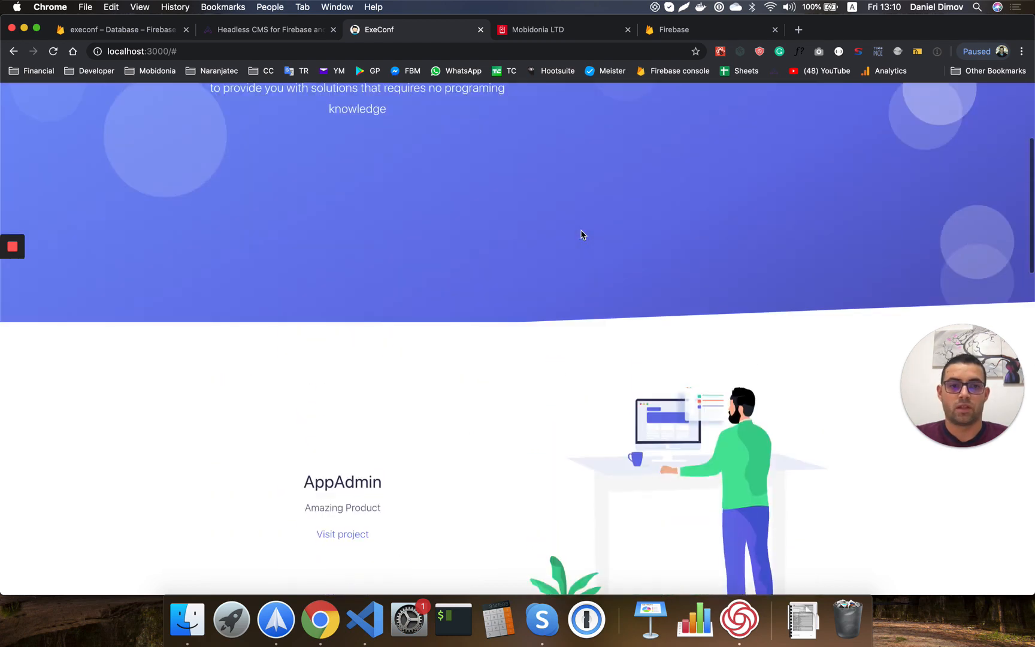
scroll(581, 234, down, 3)
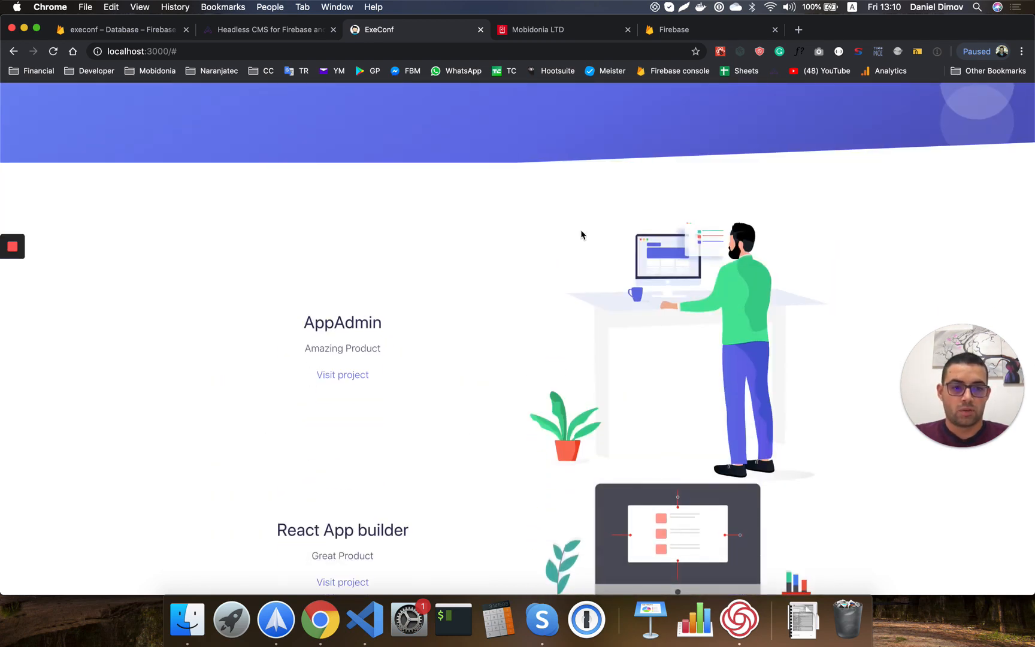
scroll(616, 277, down, 4)
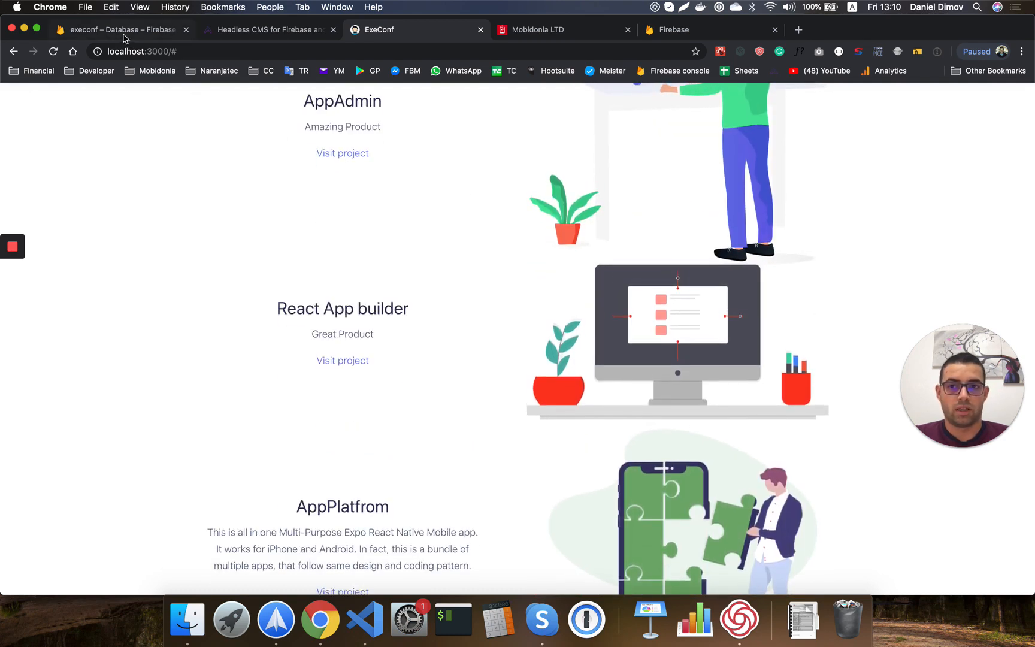
click(124, 31)
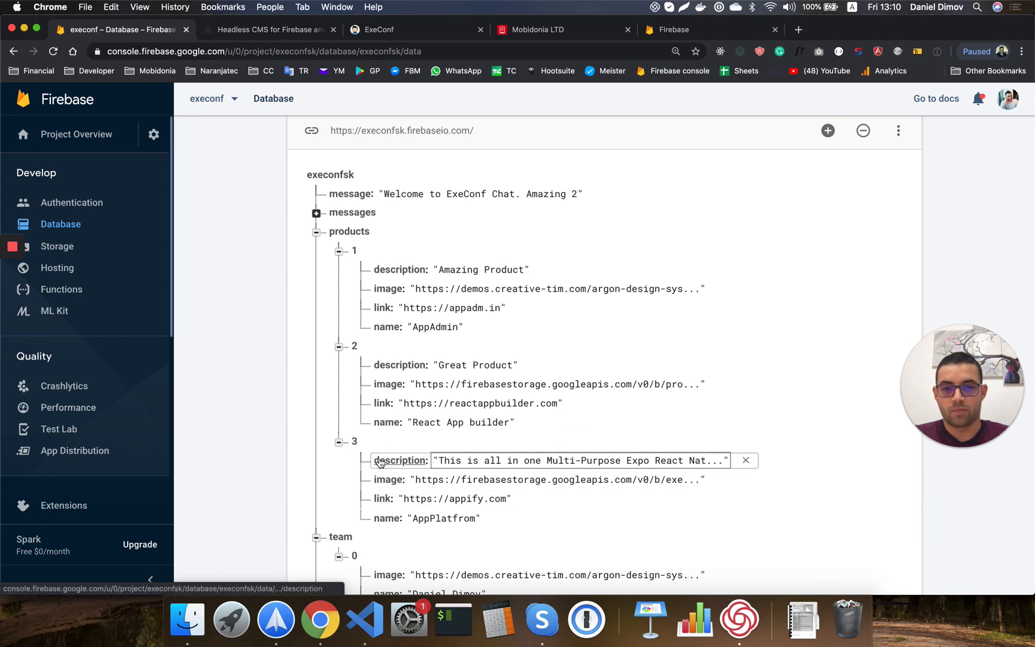
On the appadm.in website, launch the admin builder with Start Now.
click(269, 30)
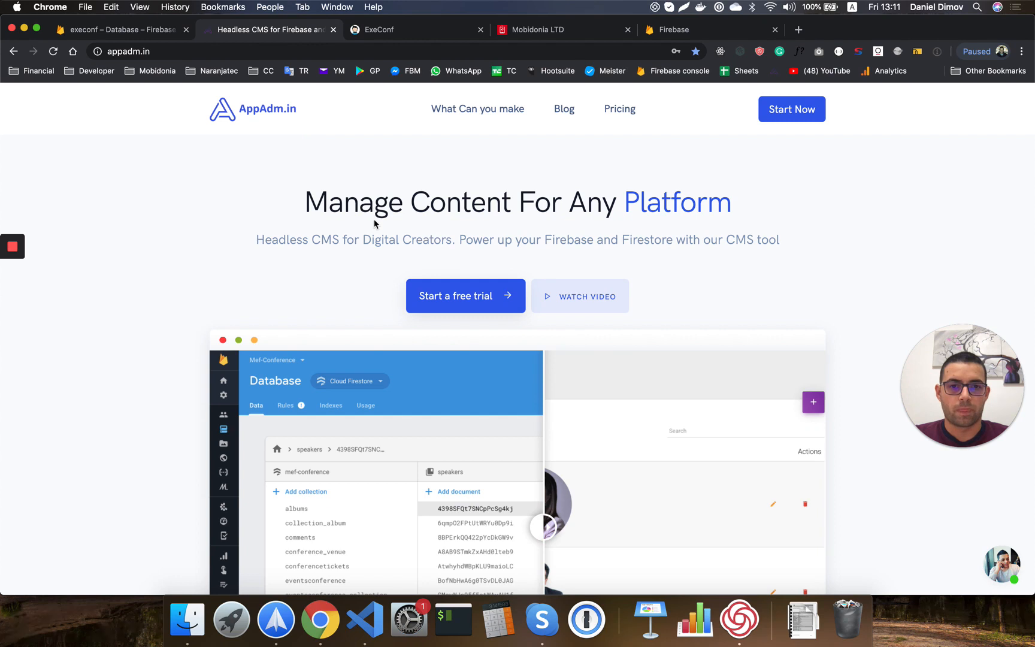
scroll(376, 223, down, 1)
scroll(623, 160, up, 1)
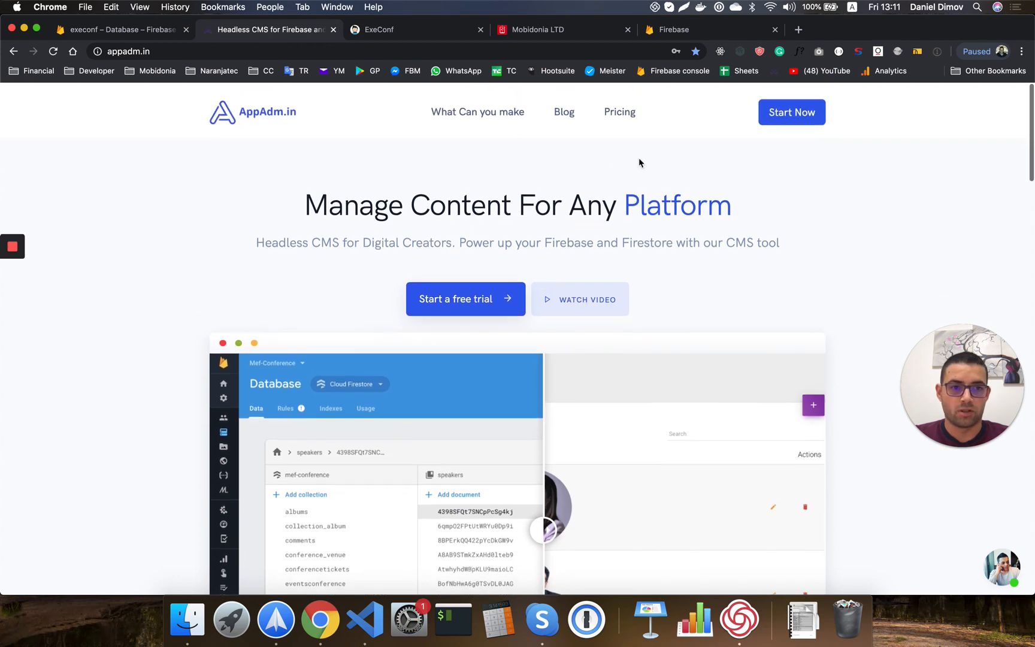
click(797, 111)
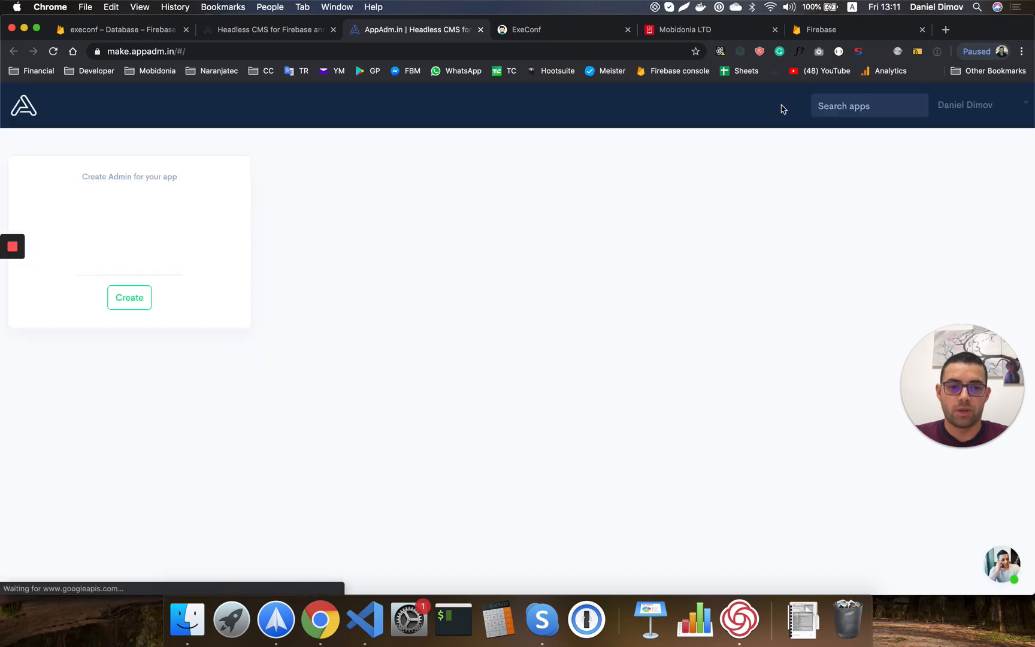
Create a new admin panel, sign in with Google, and choose the execonf Firebase project.
click(131, 298)
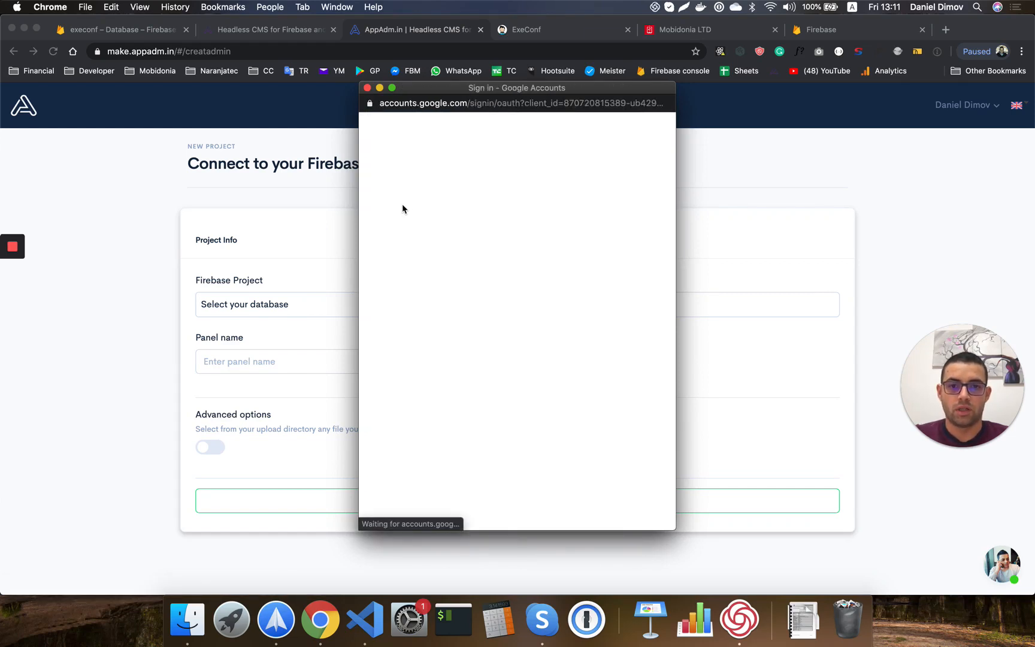
click(430, 280)
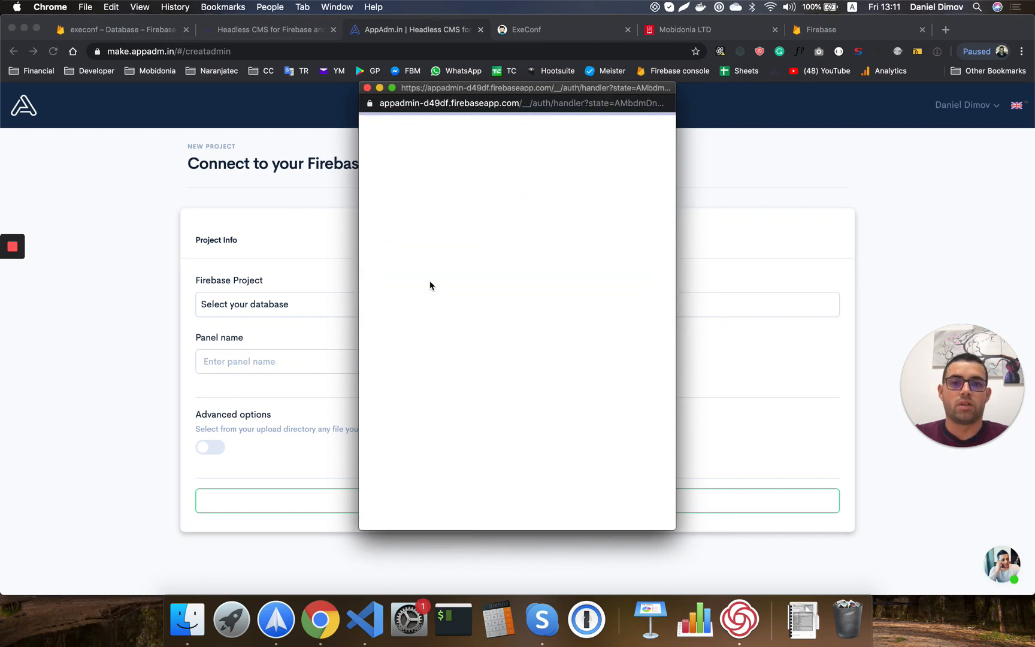
click(395, 307)
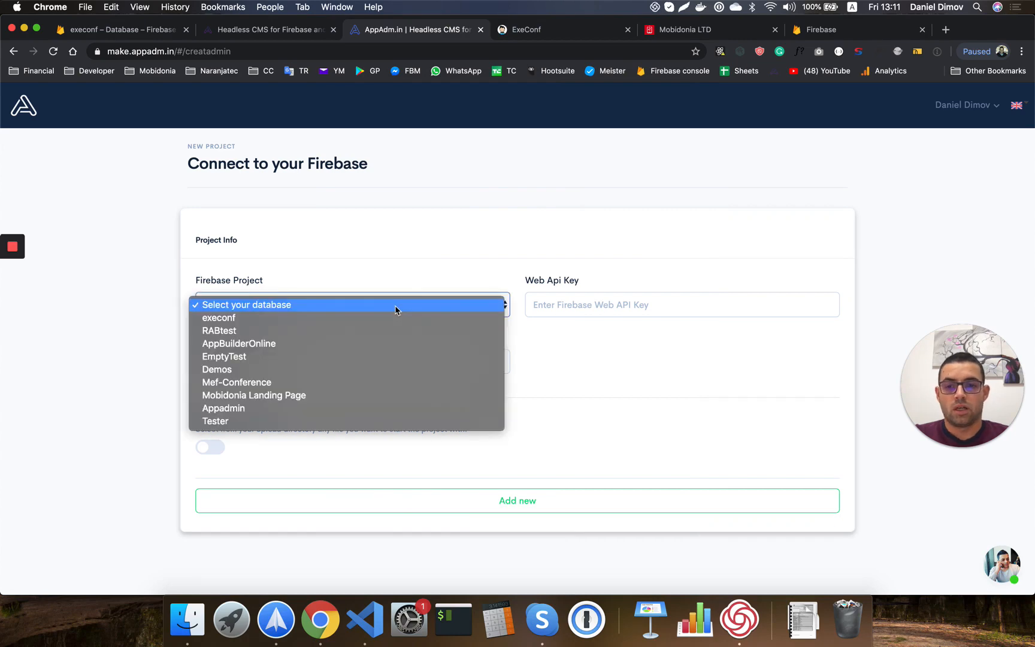
click(377, 319)
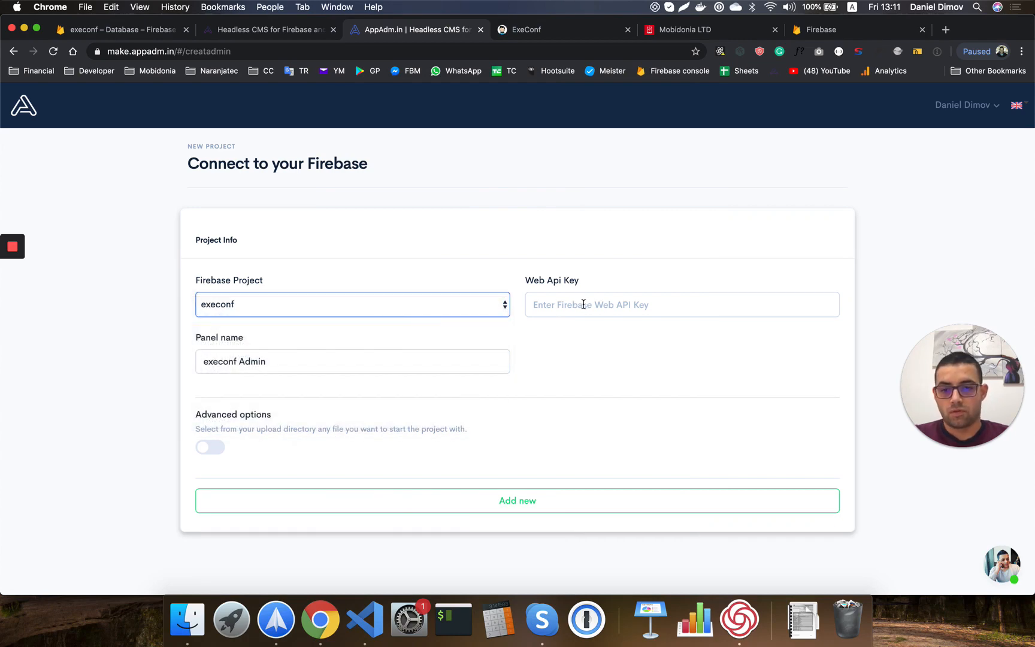
In the Firebase console's project settings, select the execonf Web API key.
click(151, 32)
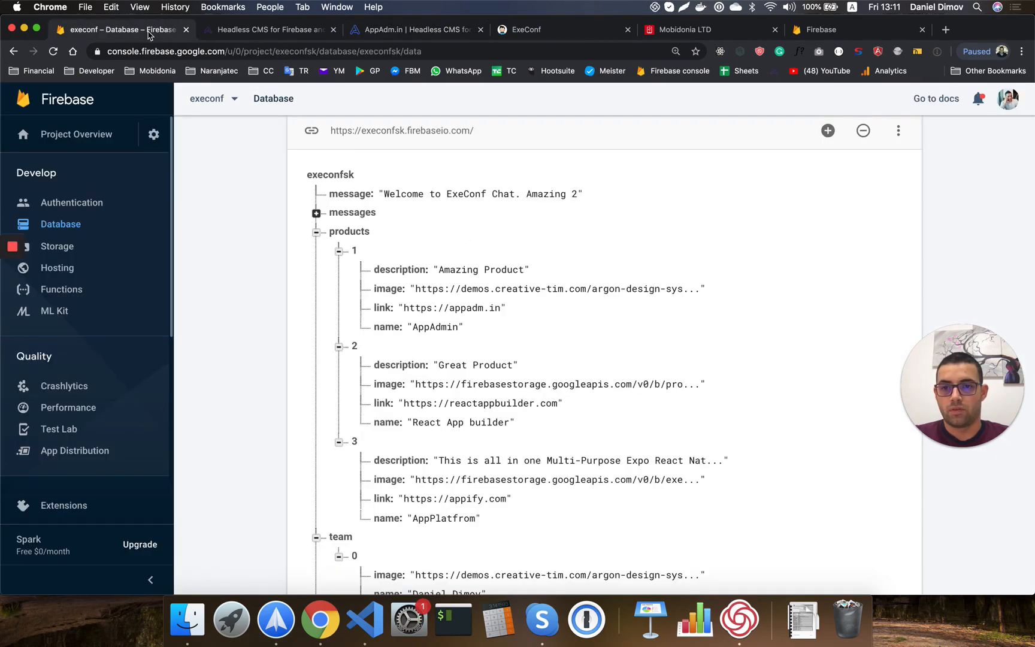
click(153, 134)
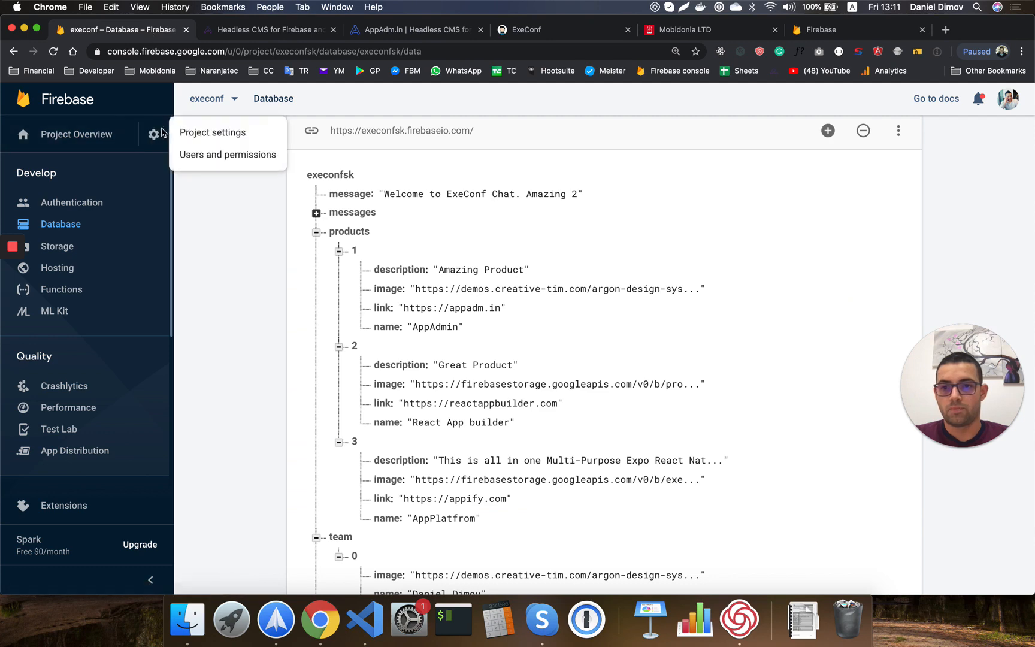
click(192, 130)
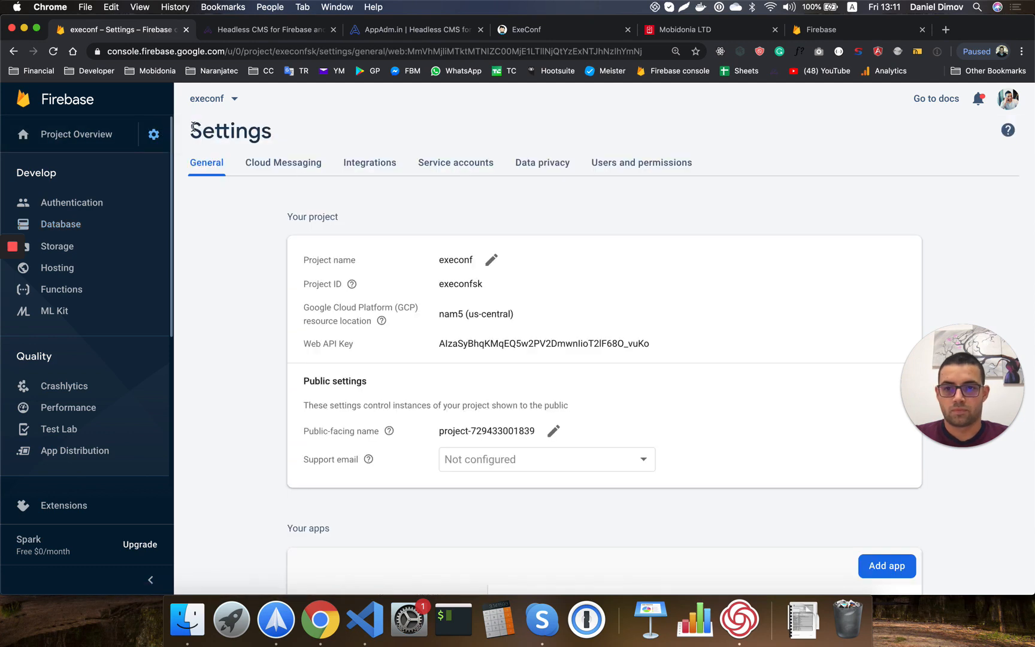
double_click(467, 343)
key(super+c)
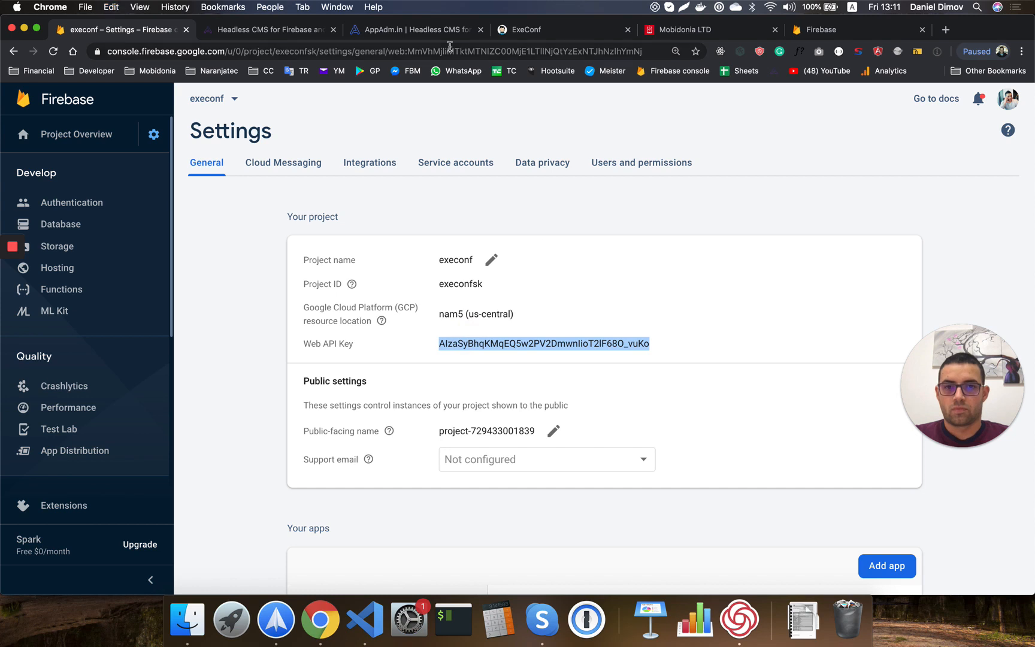
Paste the project's Web API key into the admin form's Web Api Key field.
click(379, 35)
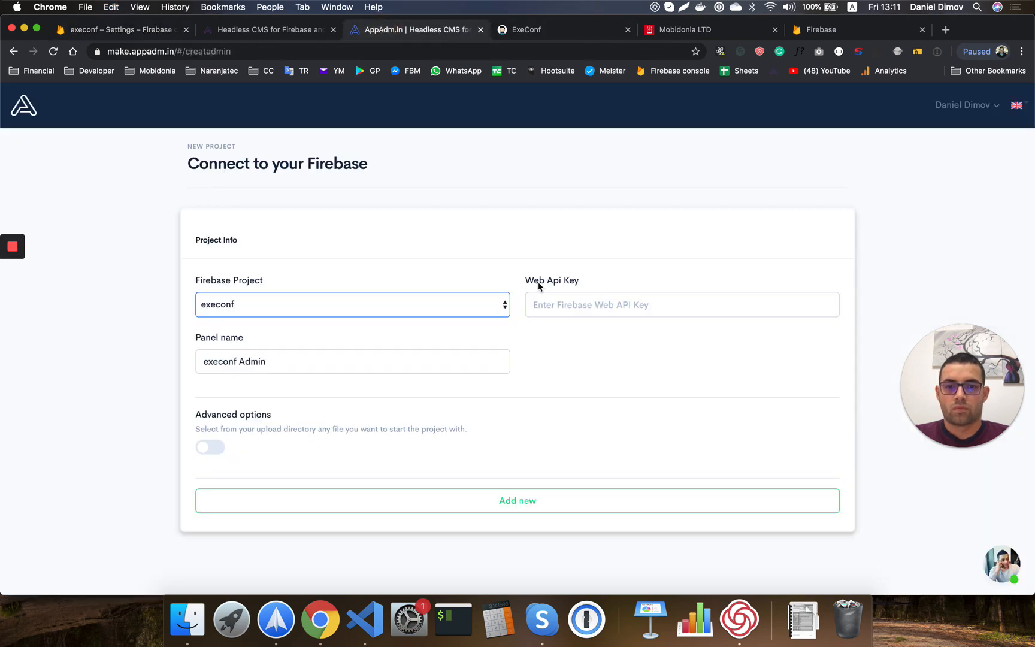
click(559, 303)
key(super+v)
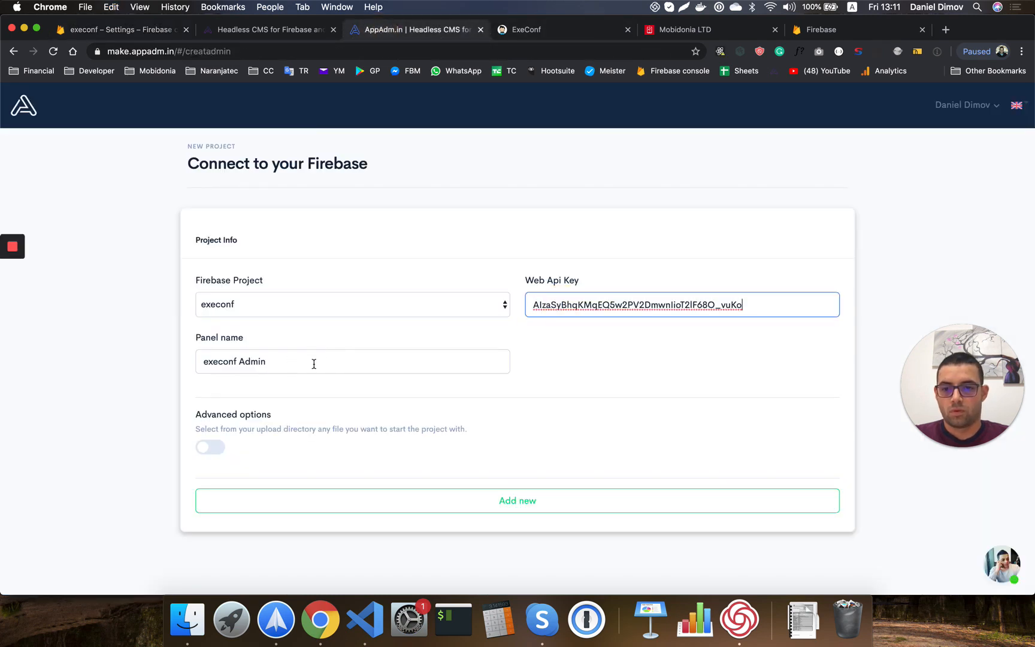
Rename the panel to 'LandingDemo Admin', add it, and open its management page.
drag(313, 364, 180, 363)
double_click(231, 361)
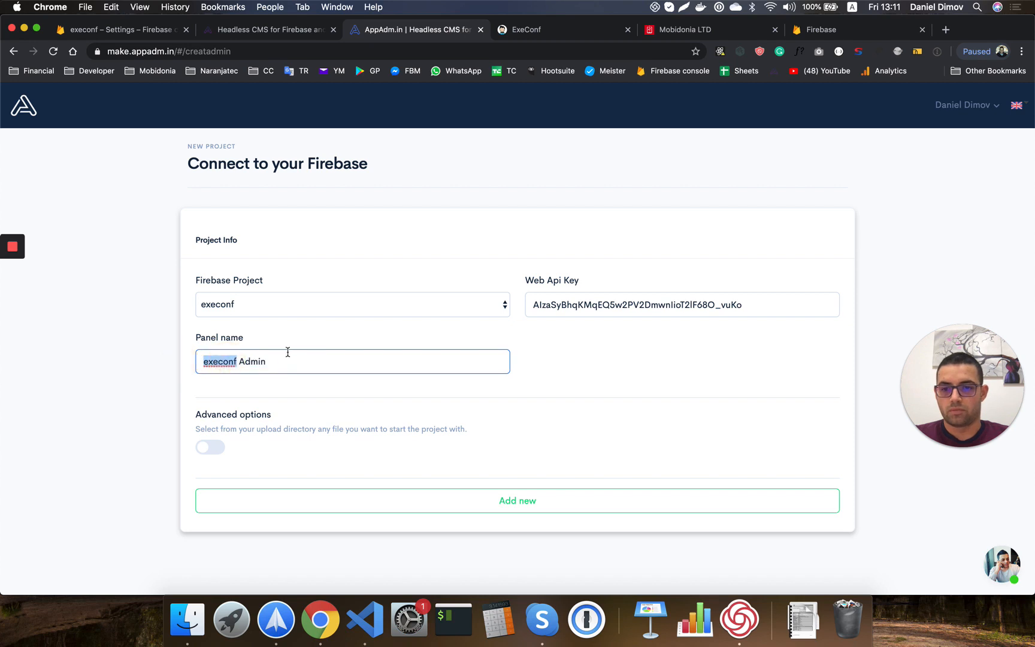
text(LandingDem)
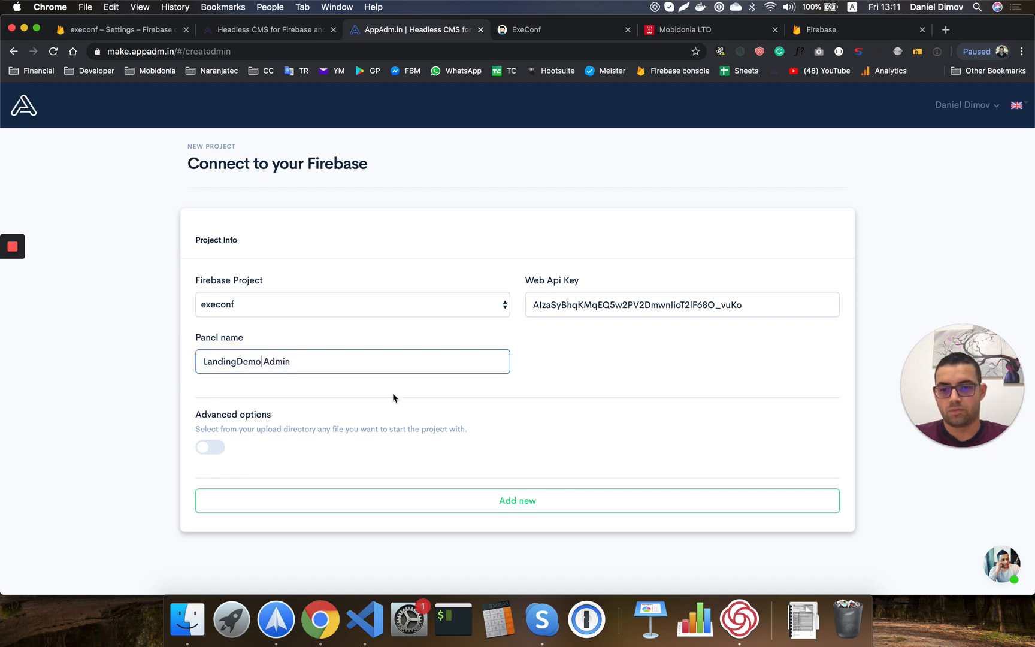
click(549, 506)
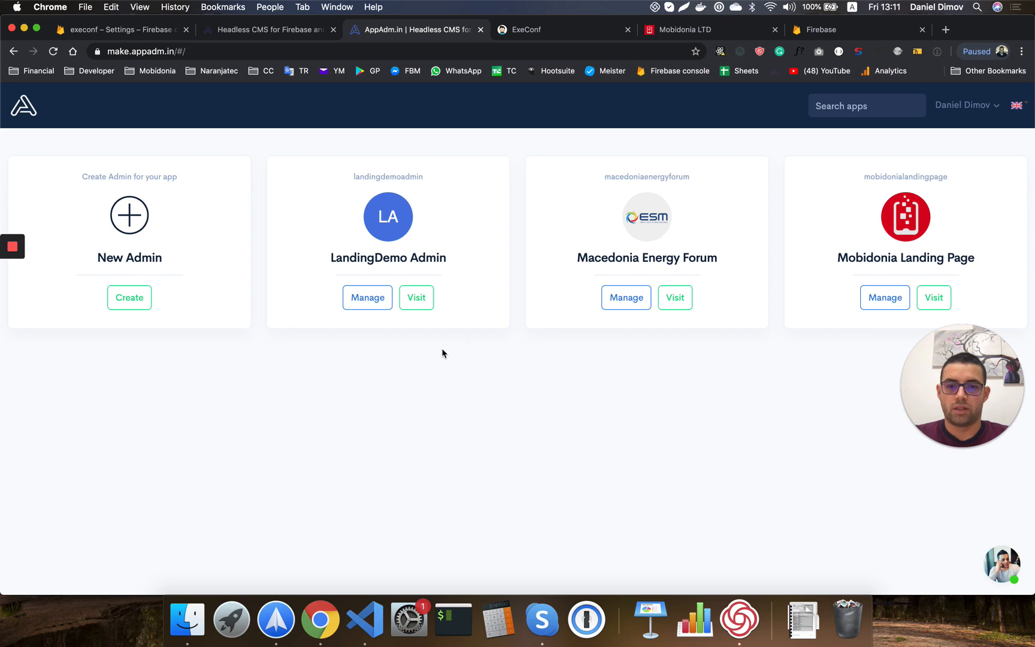
click(369, 296)
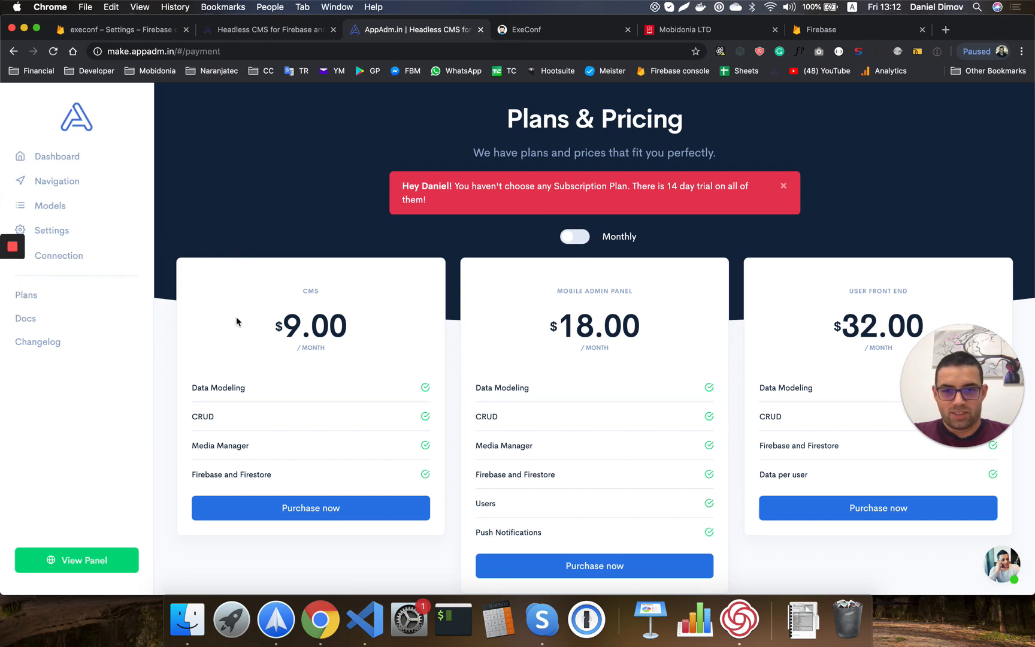
Subscribe to the $18 Mobile Admin Panel plan via Paddle checkout, then open the Models page.
mouse_move(16, 268)
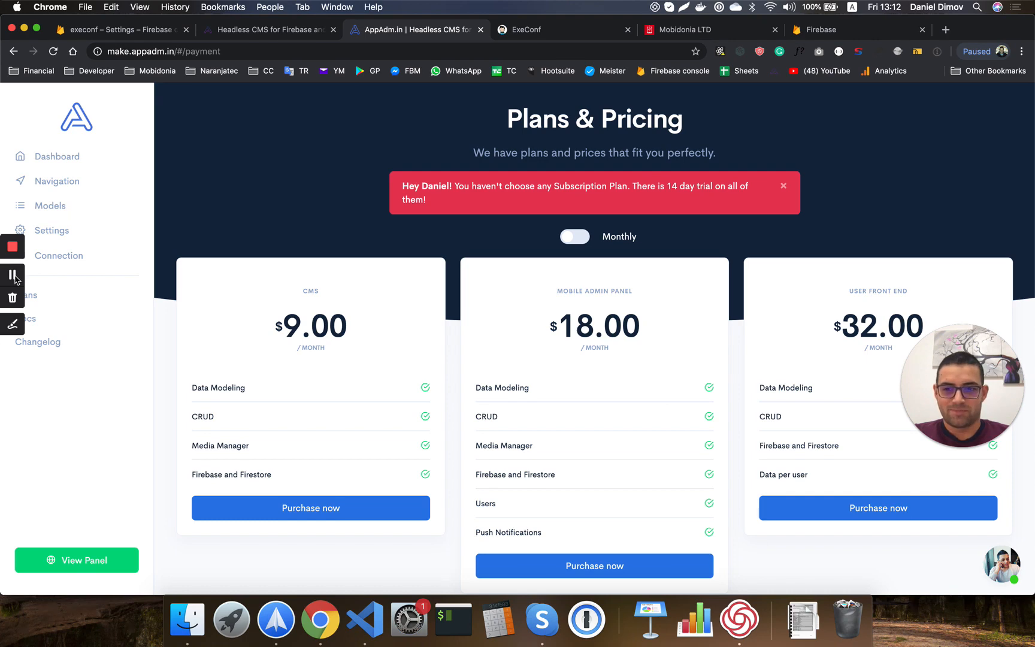
click(13, 276)
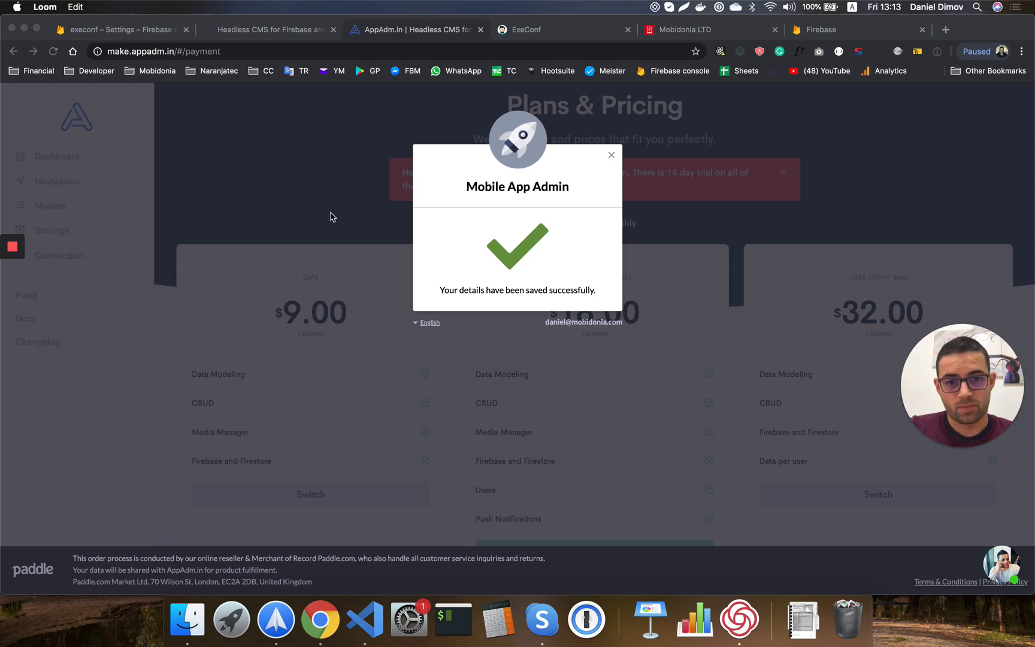
click(356, 216)
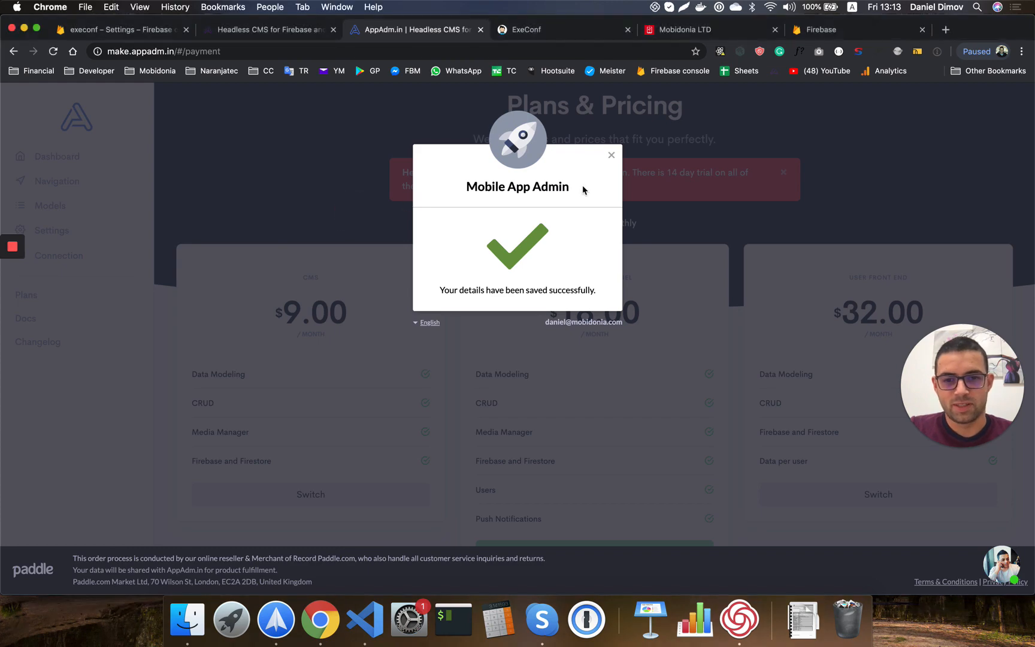
click(612, 158)
scroll(588, 358, down, 4)
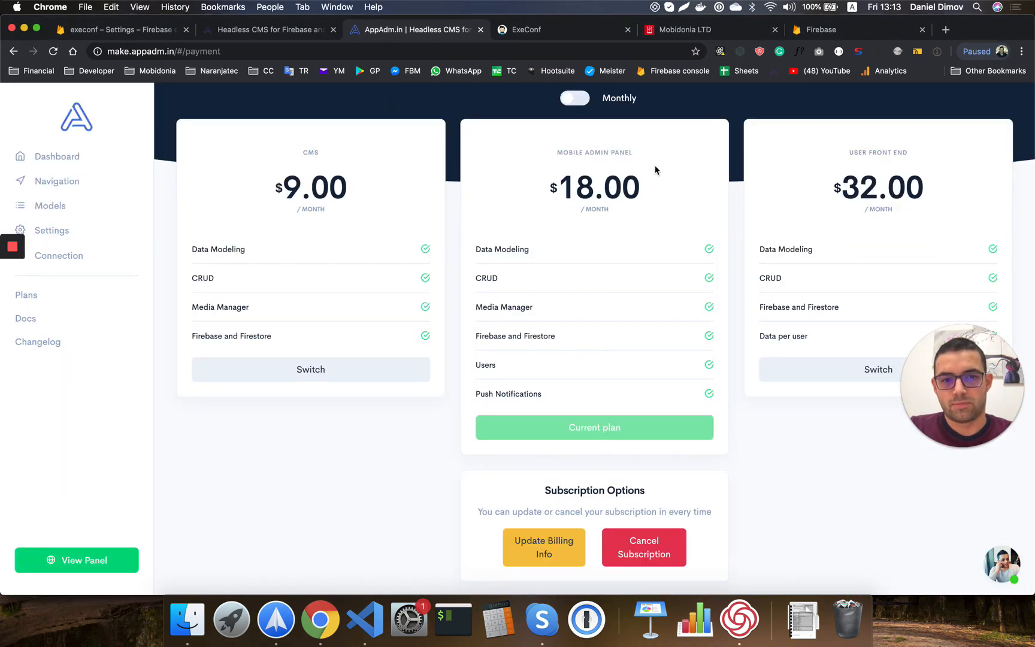
scroll(528, 273, up, 3)
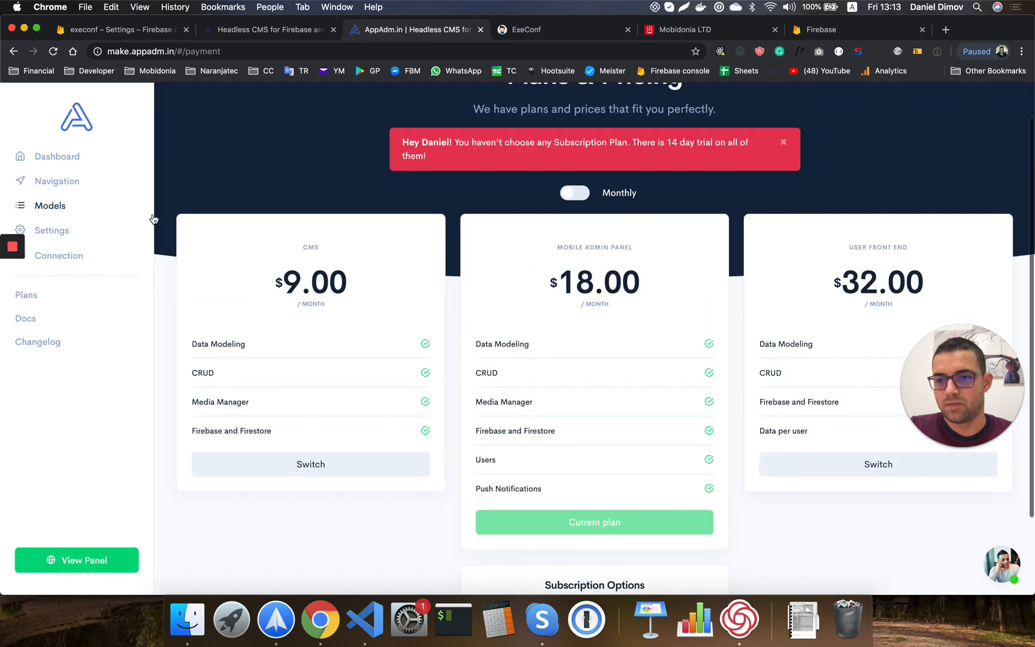
click(58, 209)
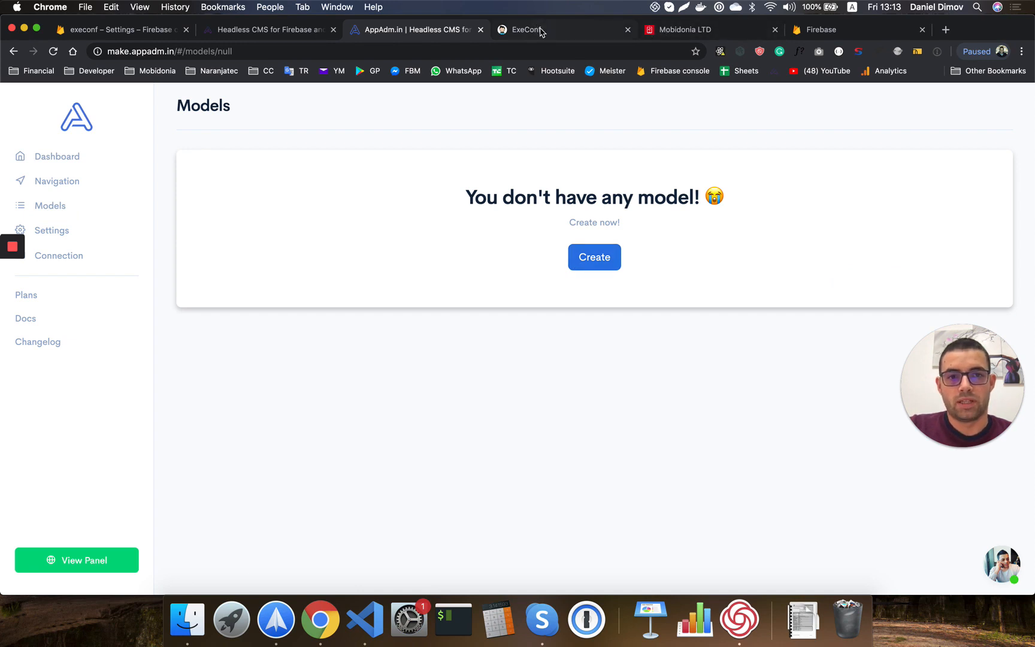
click(689, 29)
scroll(585, 274, up, 20)
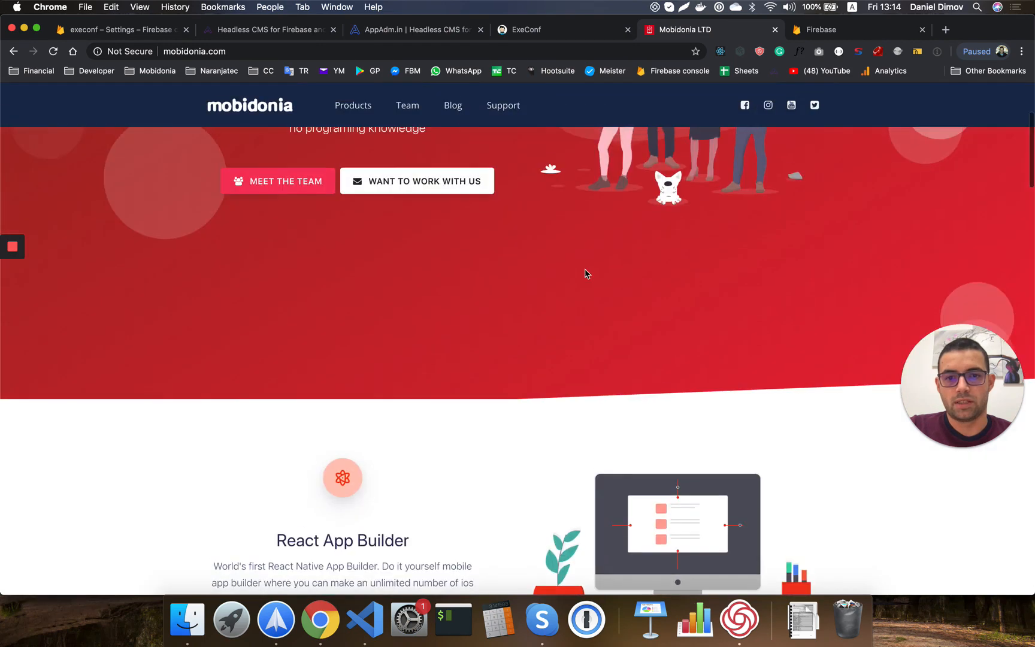
scroll(586, 273, down, 5)
scroll(585, 274, down, 3)
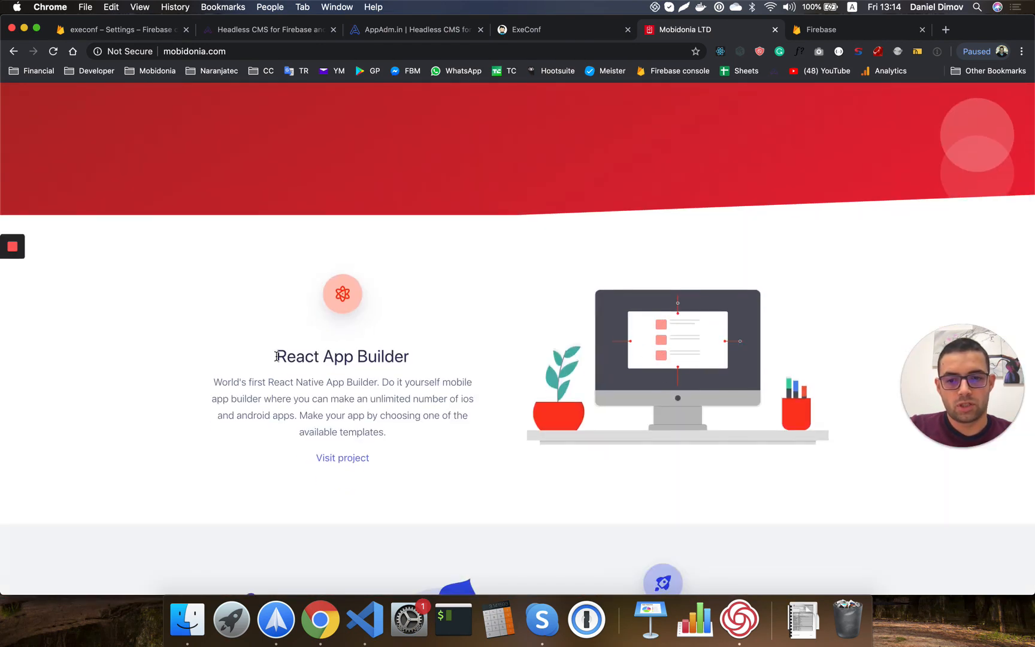
drag(276, 357, 403, 357)
click(357, 382)
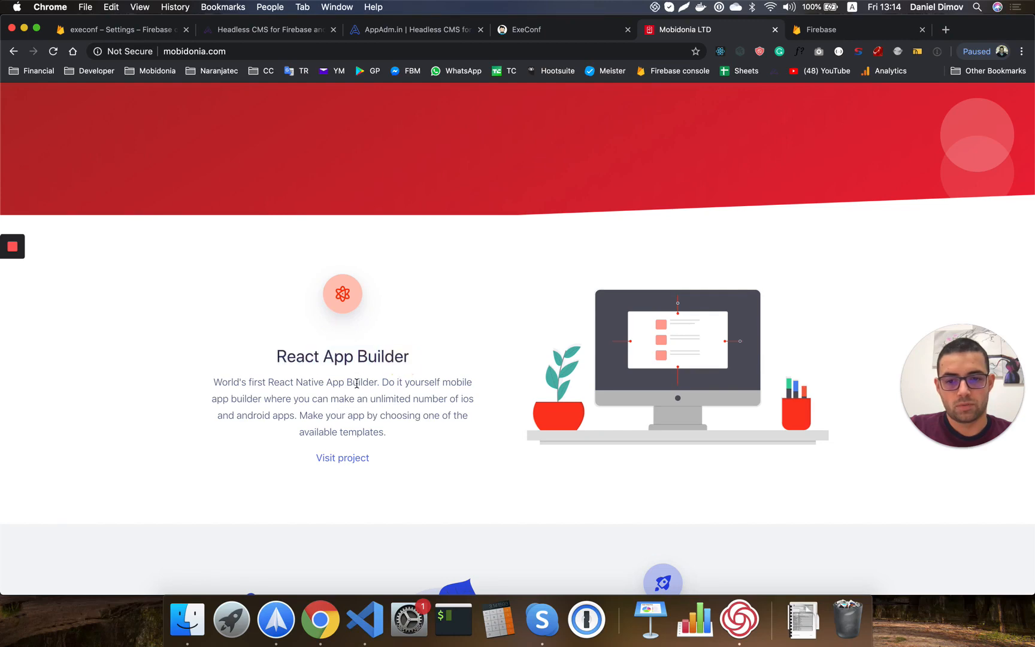
scroll(507, 434, down, 20)
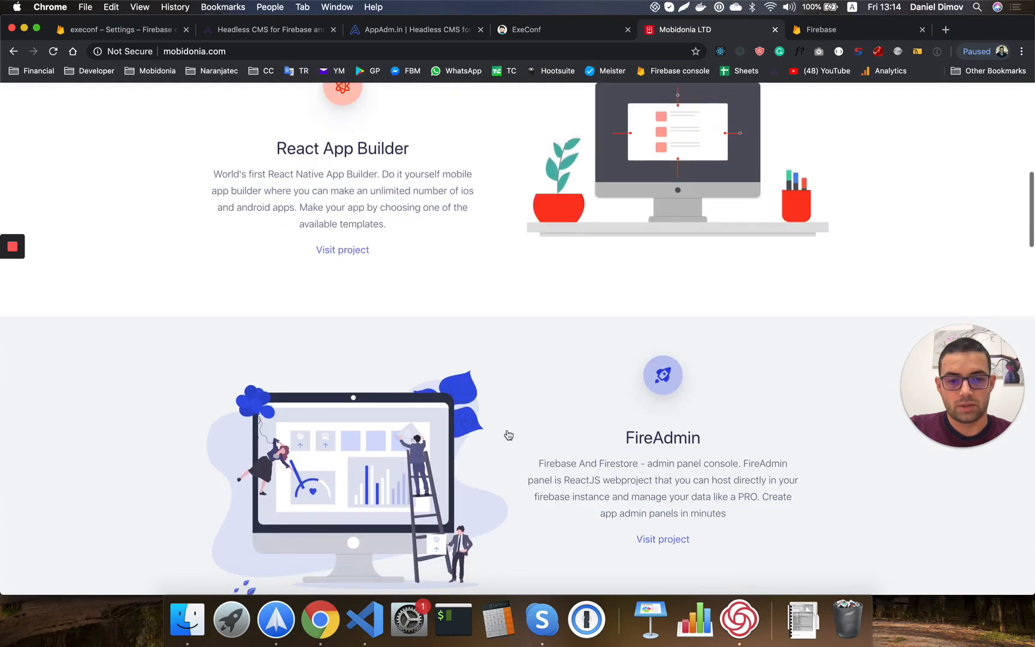
scroll(508, 434, down, 20)
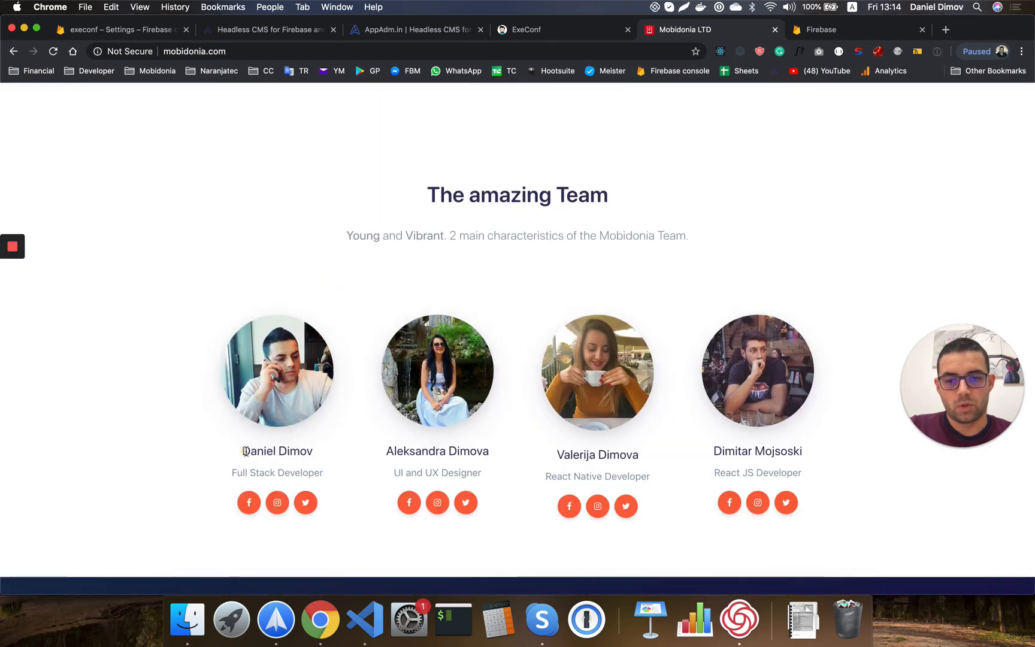
drag(242, 450, 303, 472)
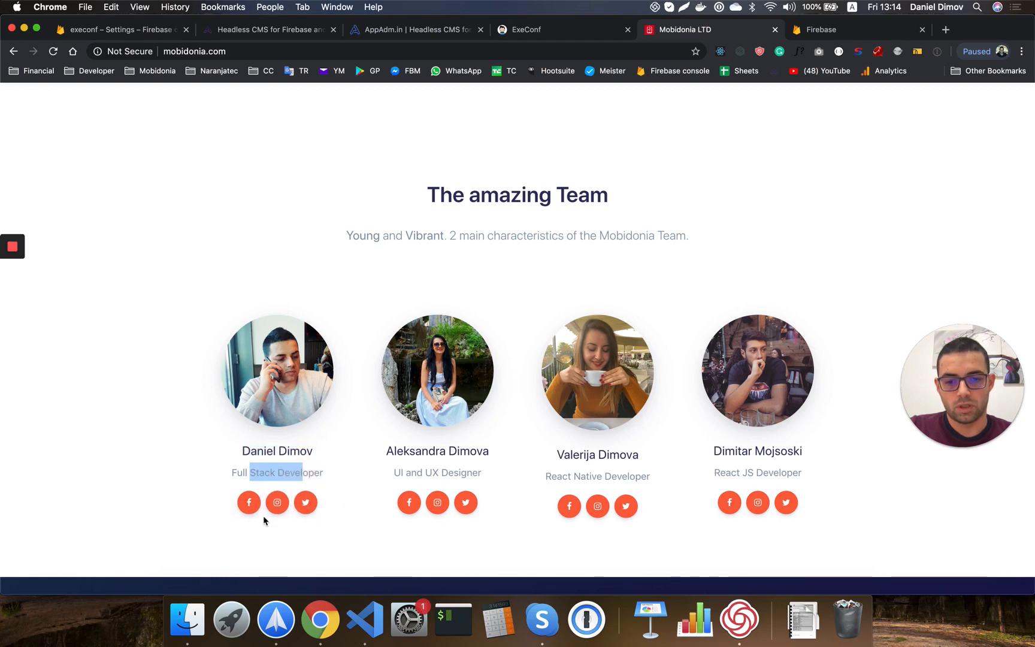
click(396, 33)
Create a new custom model named 'products'.
click(600, 263)
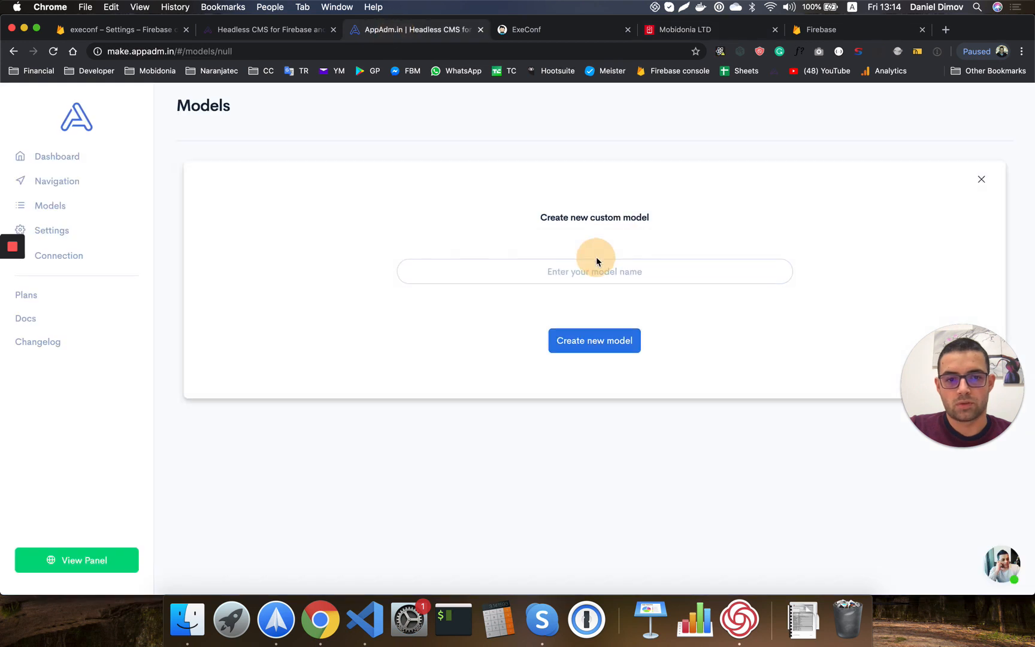
click(559, 274)
text(produ)
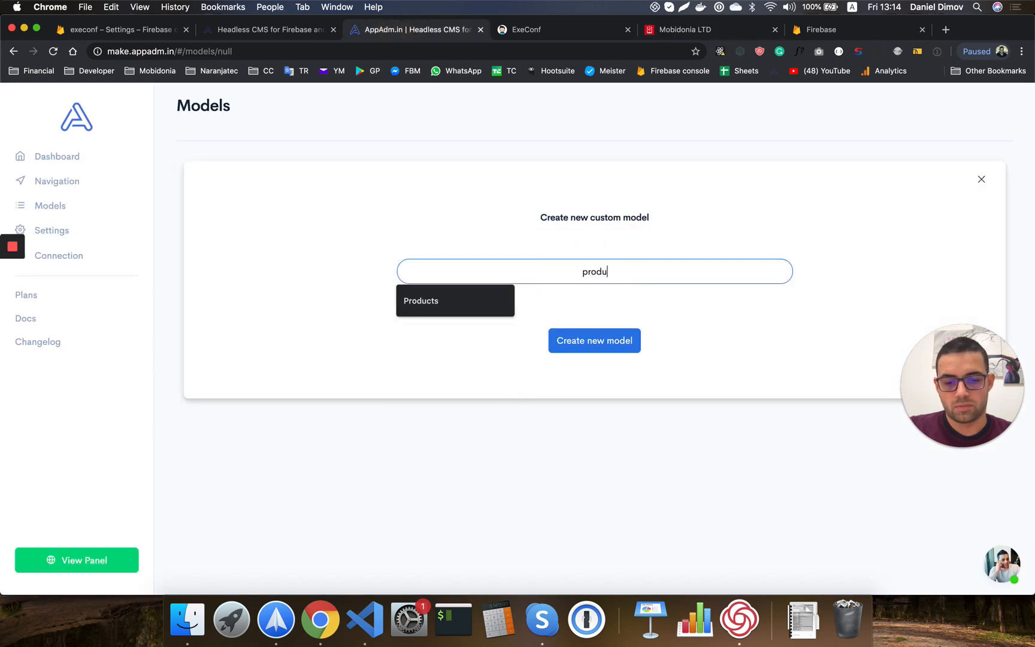
text(cts)
click(627, 338)
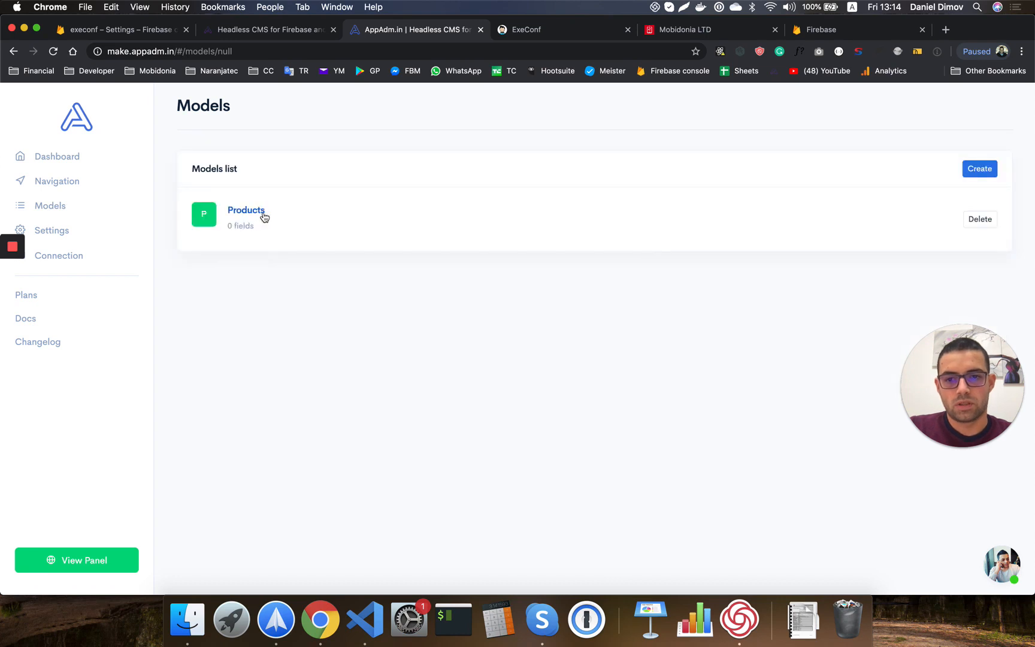
Add a 'name' Input field and a 'description' TextArea field to Products.
click(263, 216)
click(959, 130)
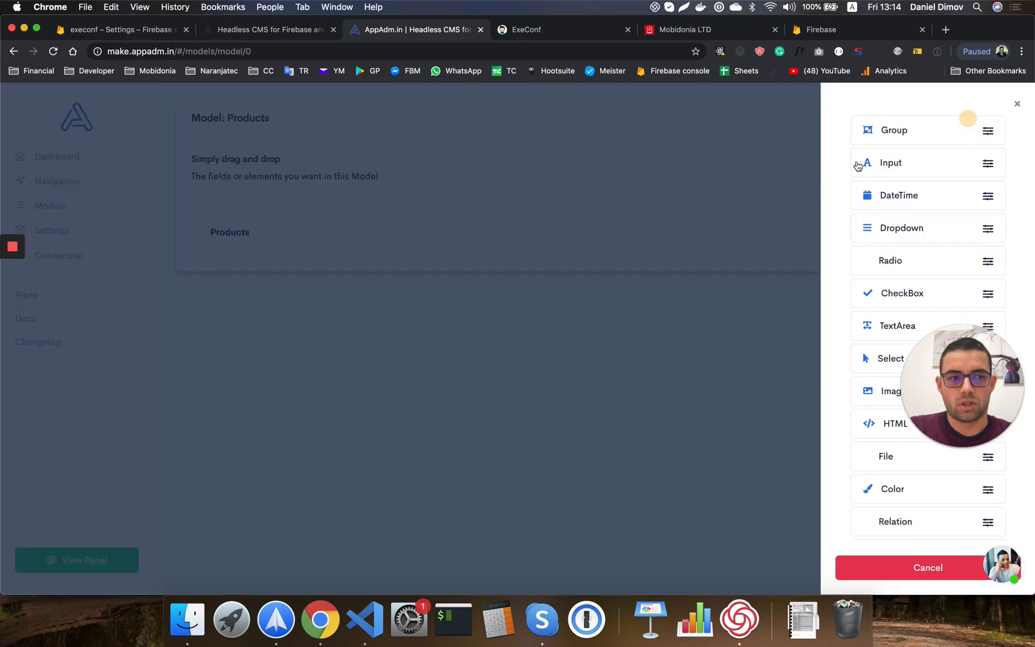
drag(881, 163, 298, 236)
click(879, 182)
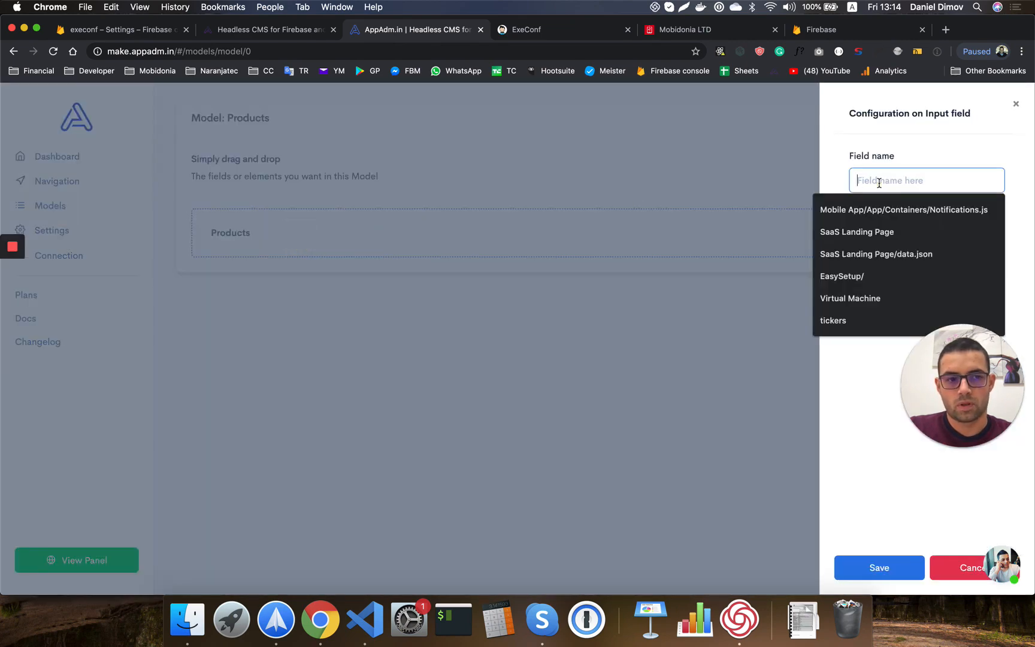
text(name)
click(889, 570)
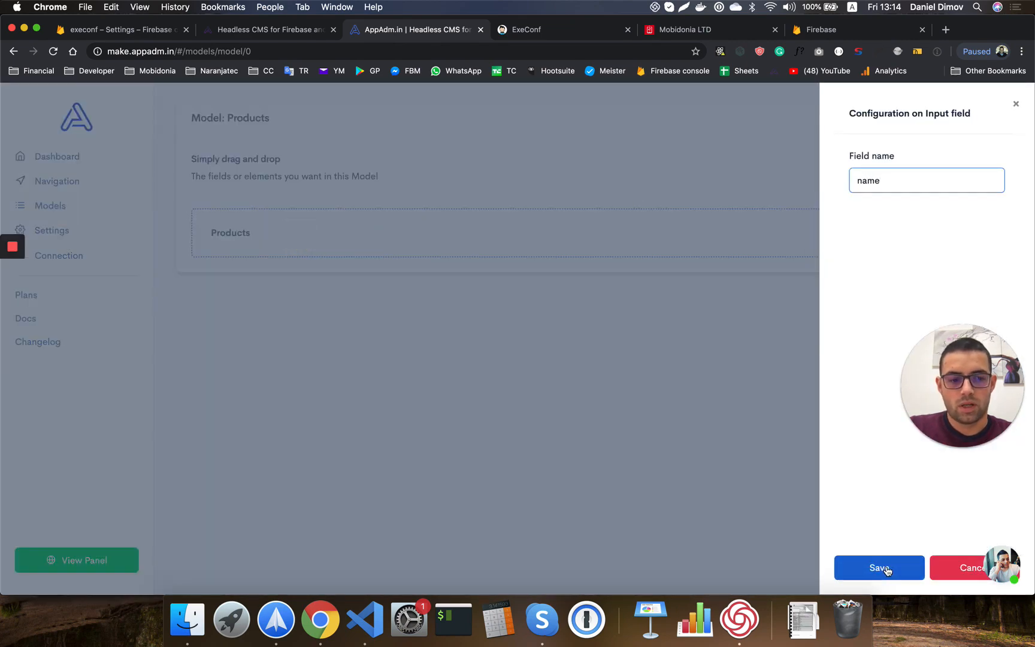
click(959, 165)
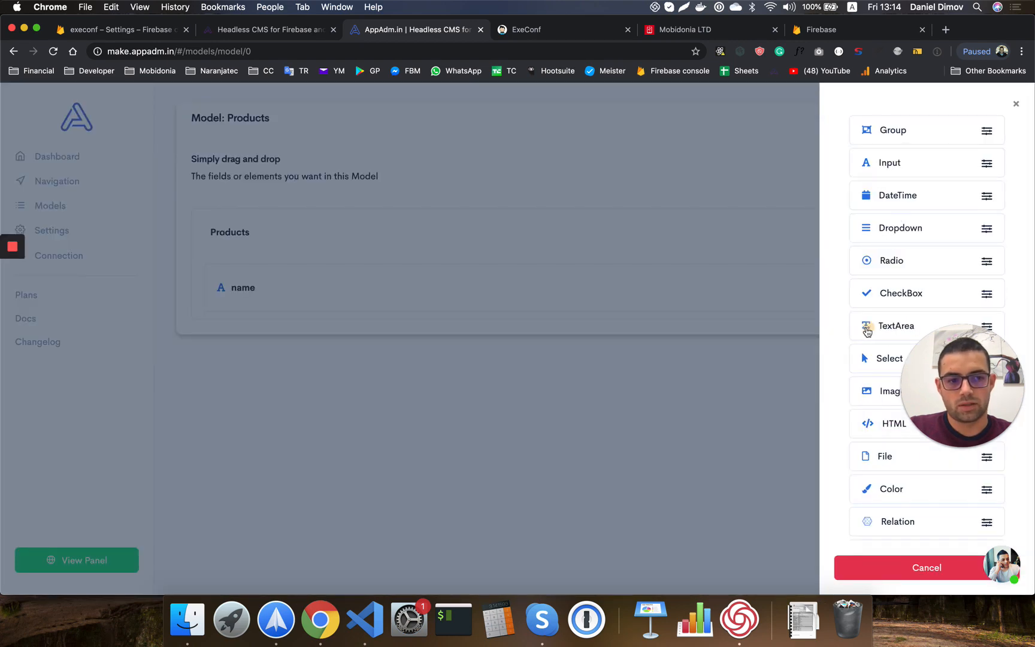
drag(867, 332, 308, 236)
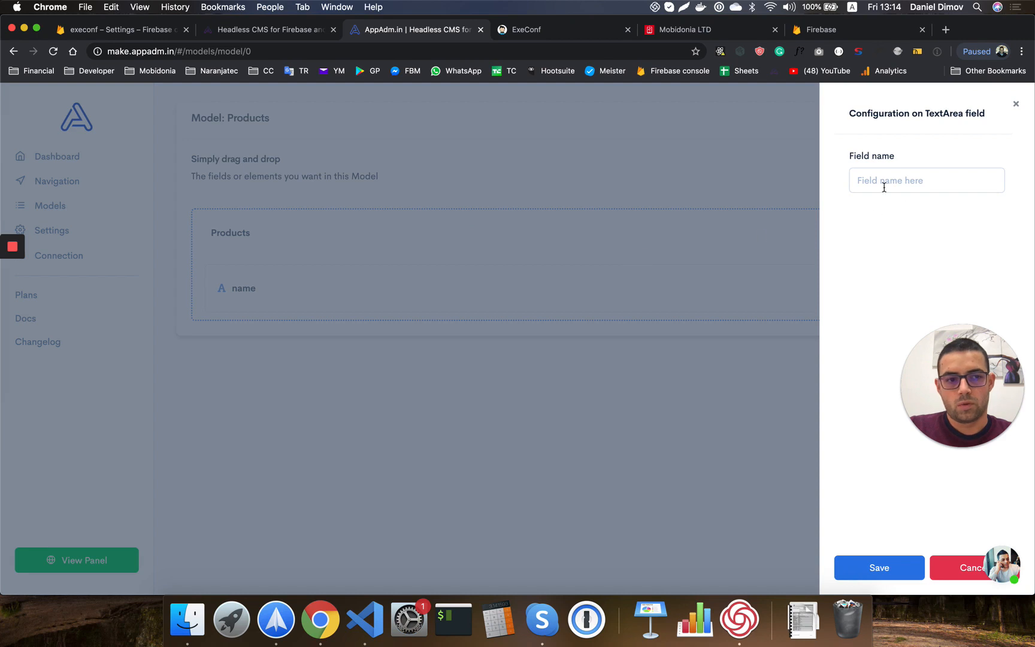
click(884, 187)
text(description)
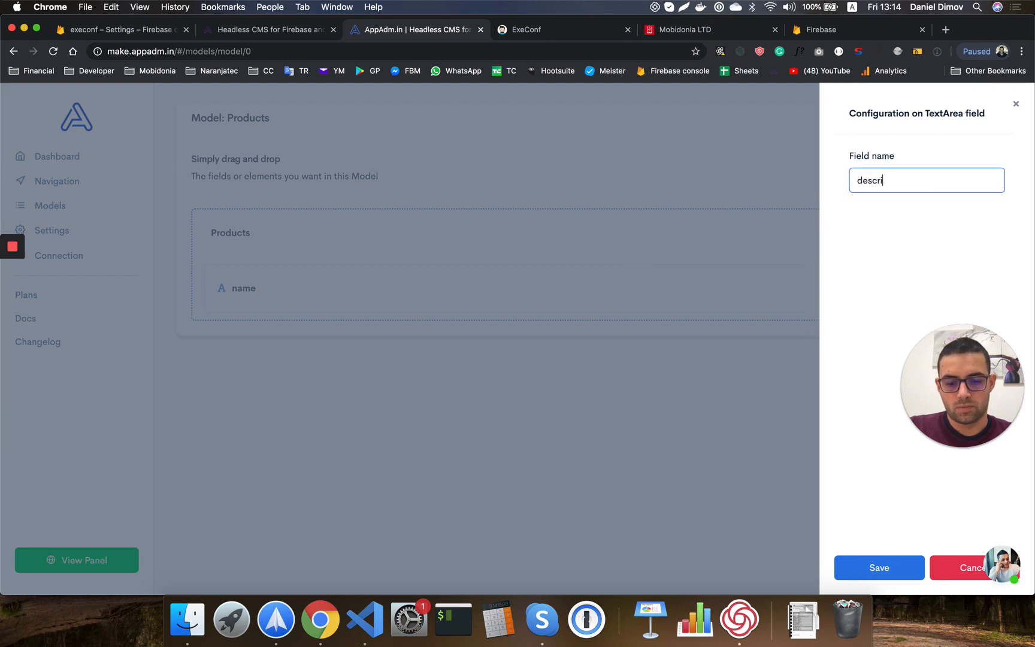
click(878, 567)
Add an 'image' Image field and a 'link' Input field, then return to Models.
click(971, 165)
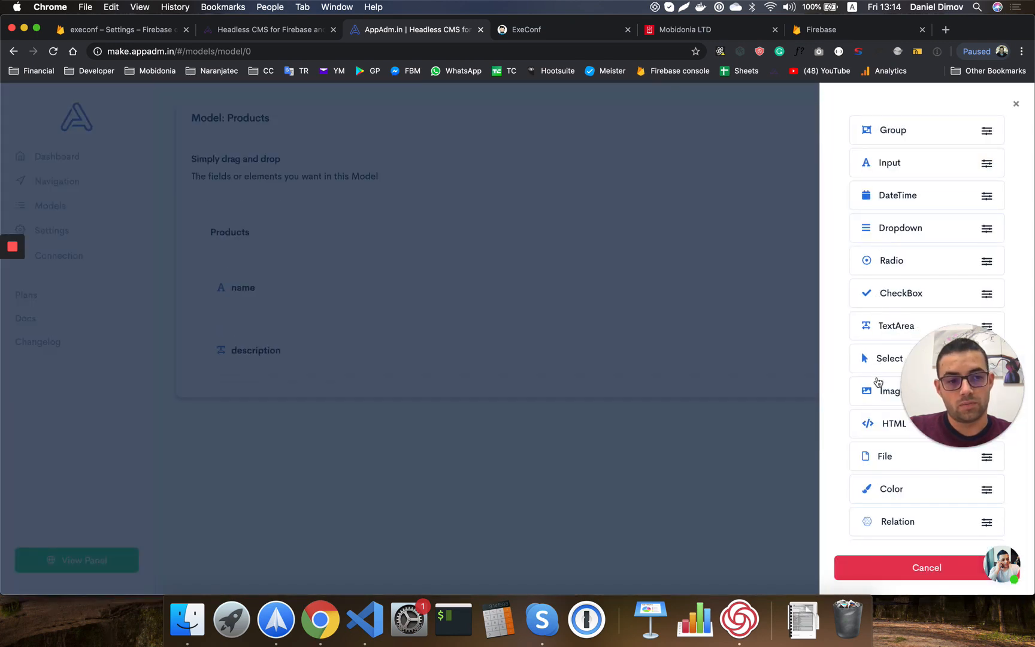
drag(867, 393, 370, 249)
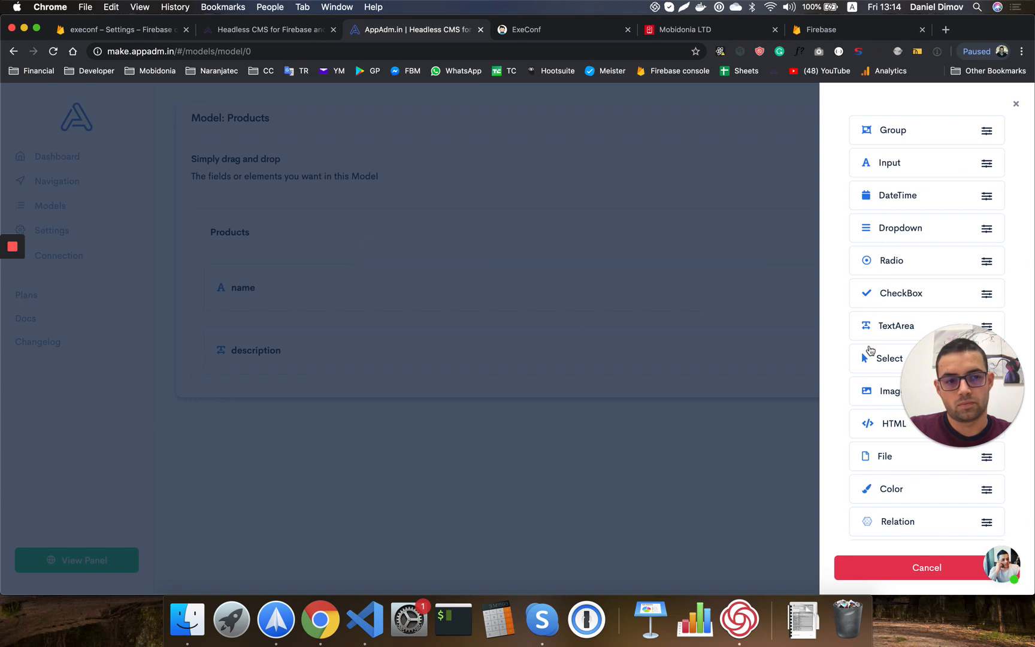
drag(869, 382, 303, 236)
click(884, 186)
text(image)
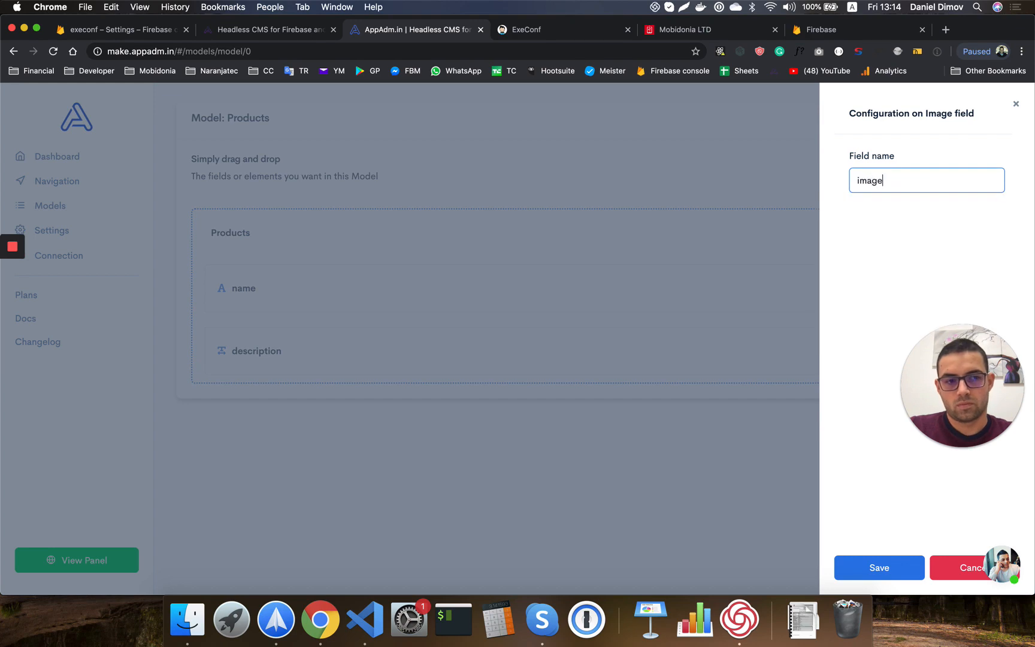
click(873, 567)
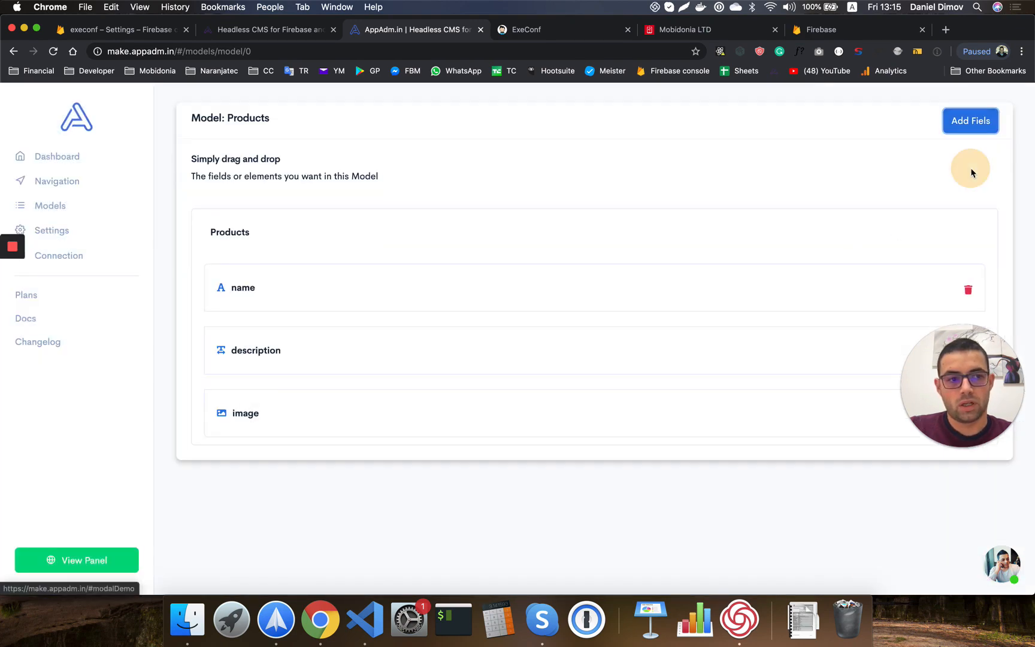
click(972, 123)
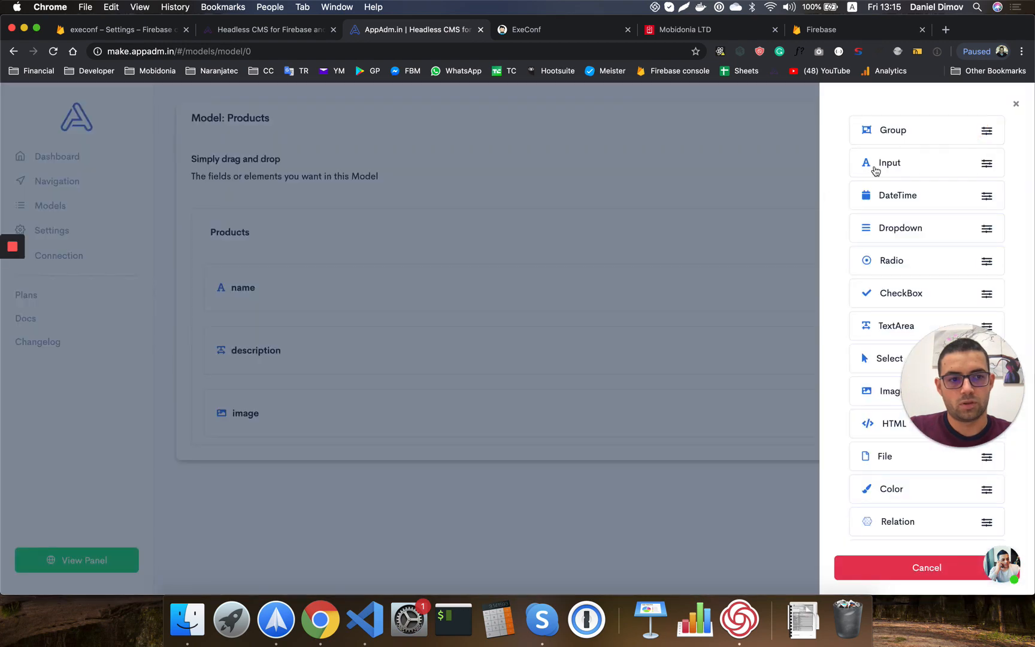
drag(876, 171, 288, 243)
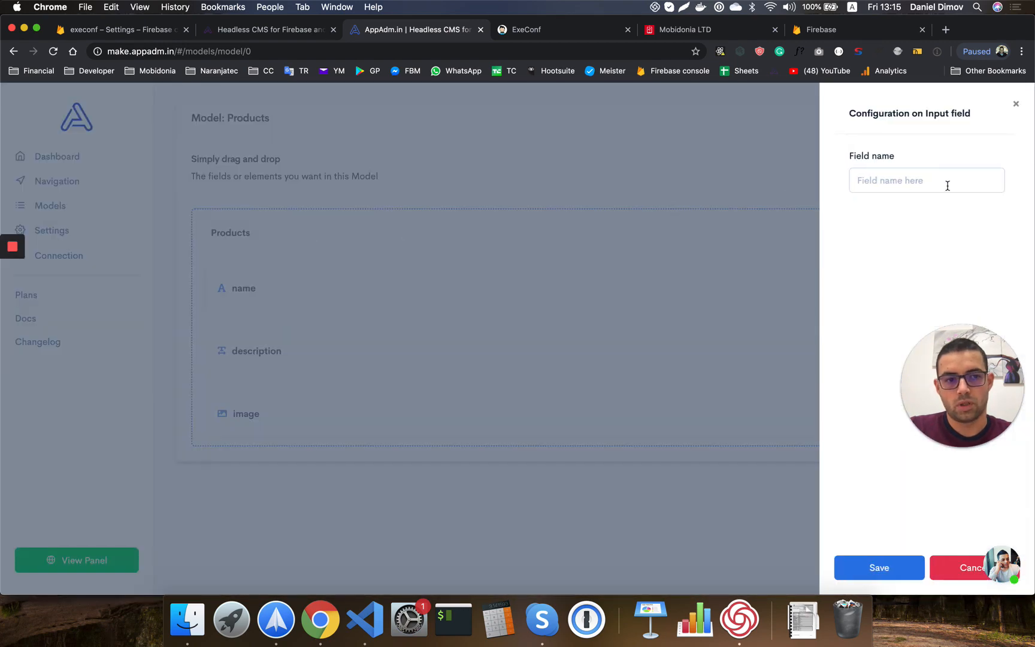
click(931, 183)
text(link)
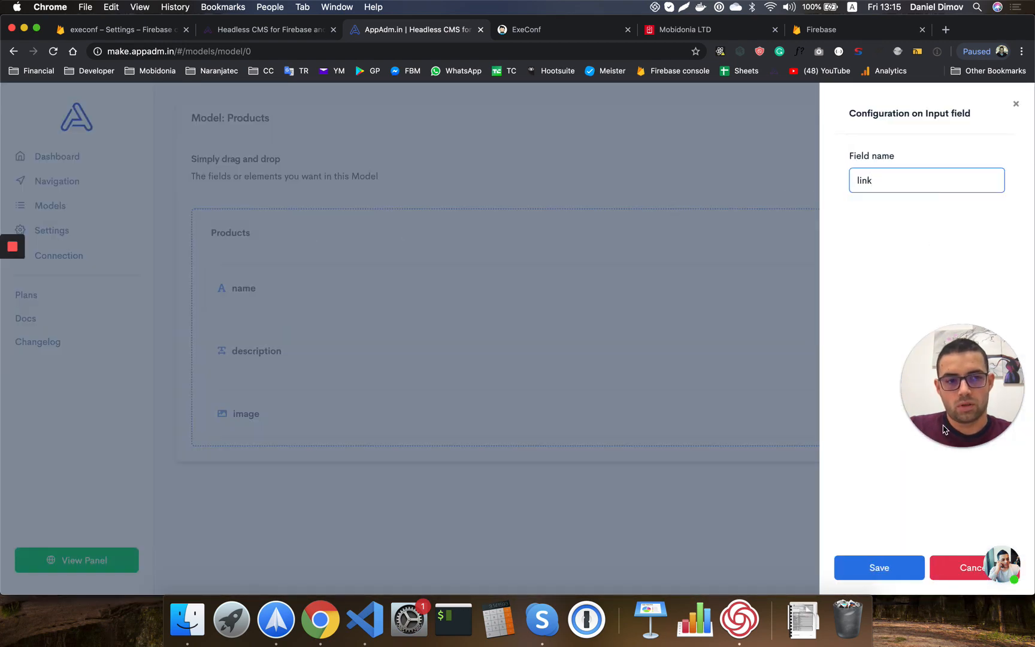
click(889, 557)
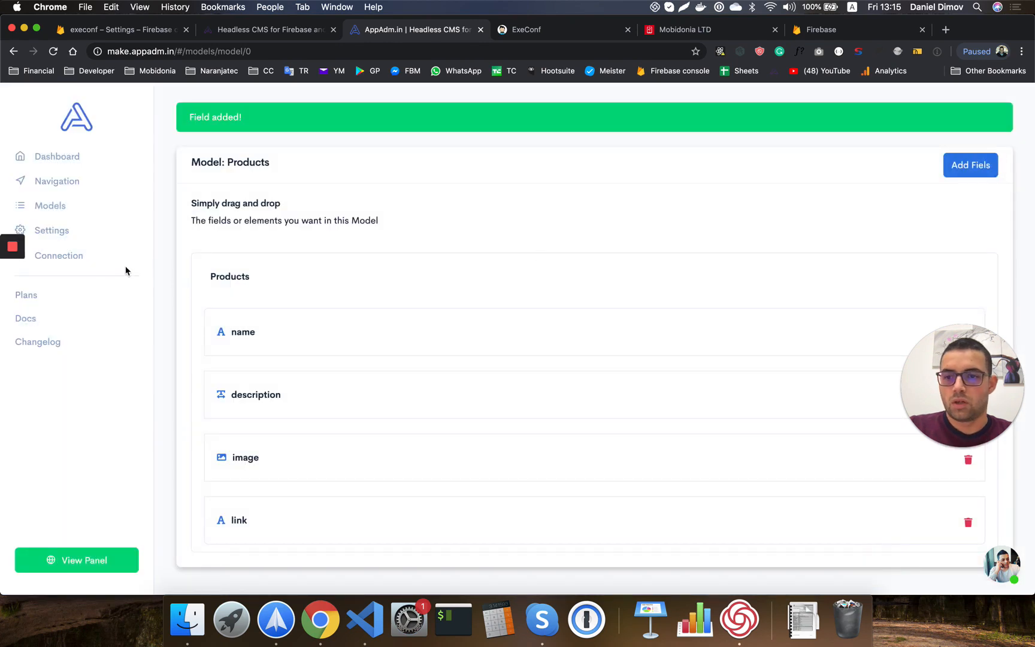
click(53, 207)
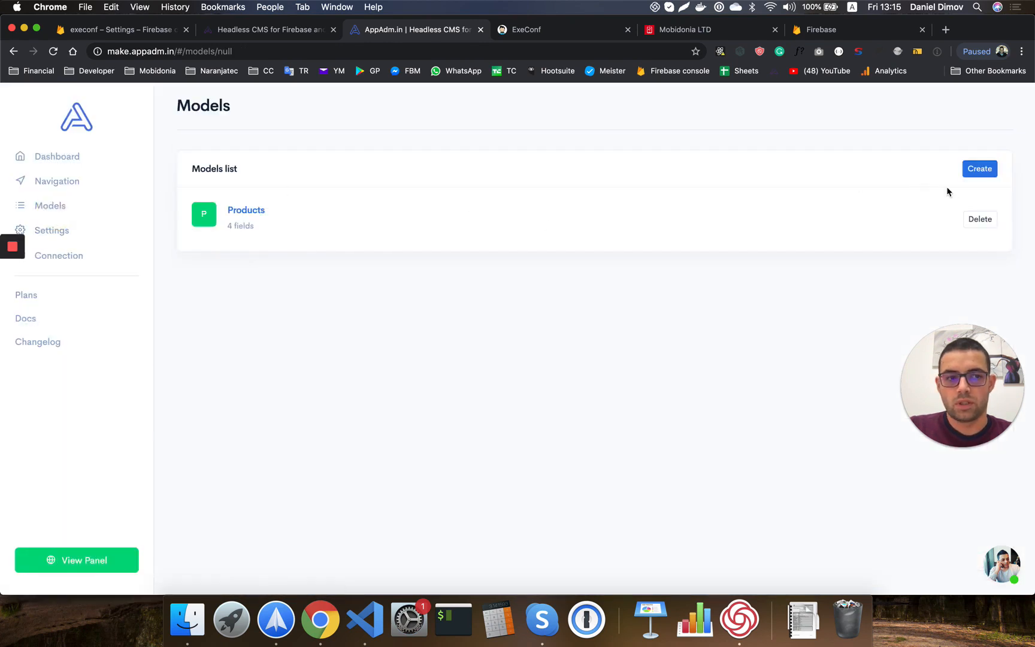
Create a new custom model named Member and open it for editing.
click(979, 168)
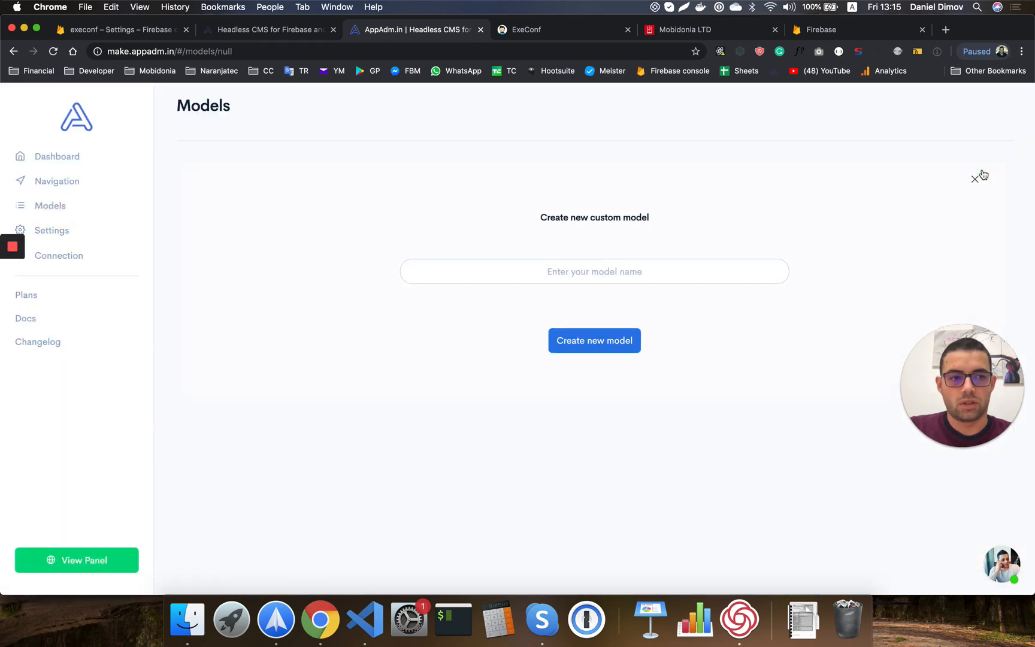
click(573, 268)
text(member)
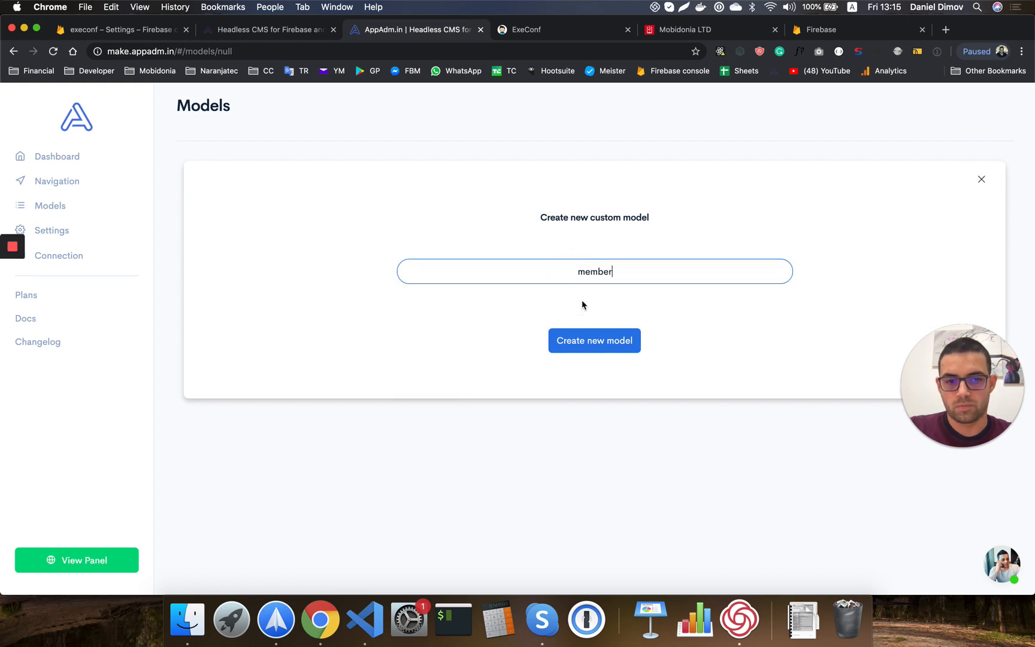
click(584, 344)
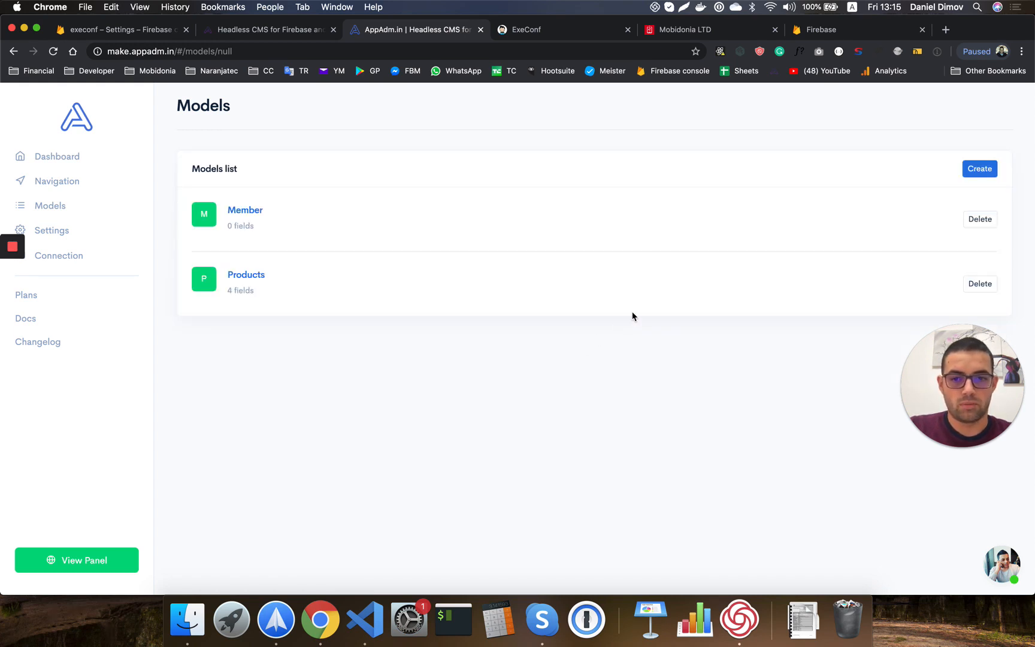
click(251, 219)
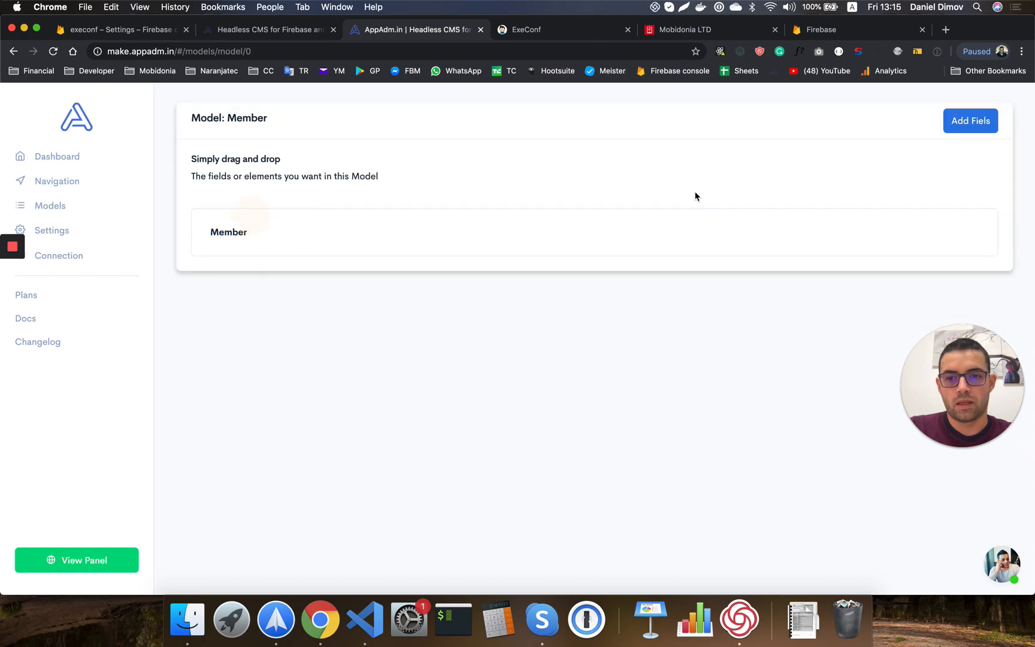
Add a 'name' Input field and an 'image' Image field to Member.
click(970, 120)
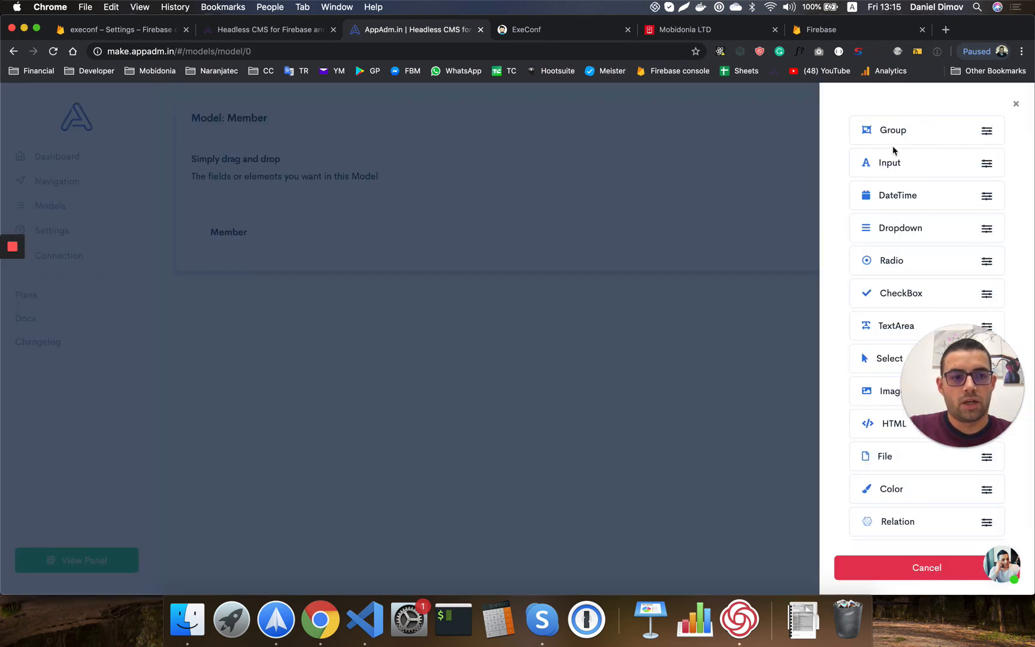
drag(886, 165, 374, 234)
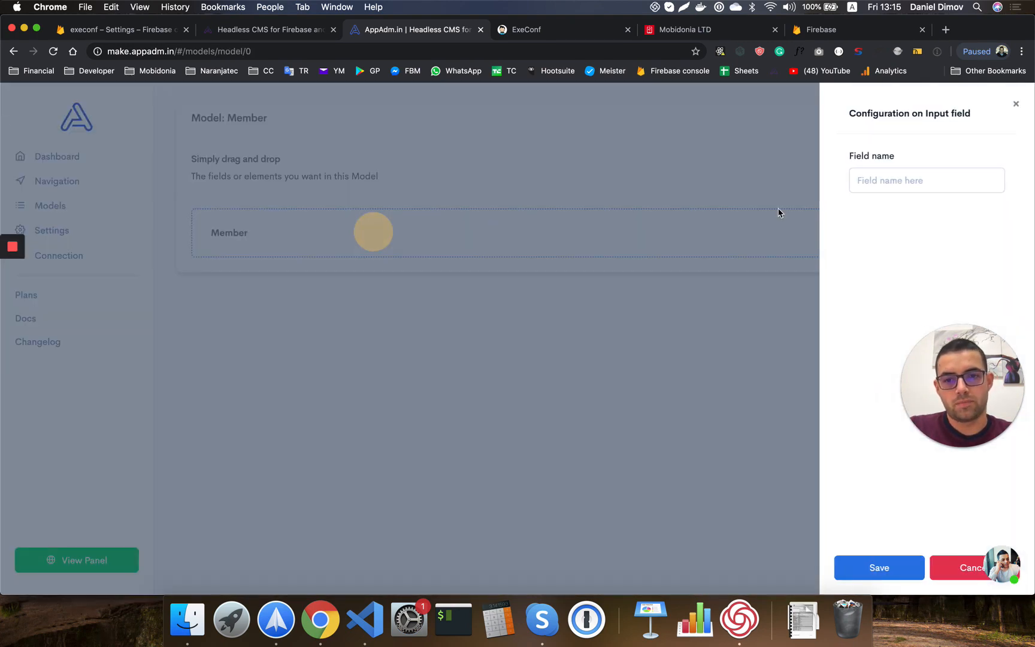
click(888, 181)
text(name)
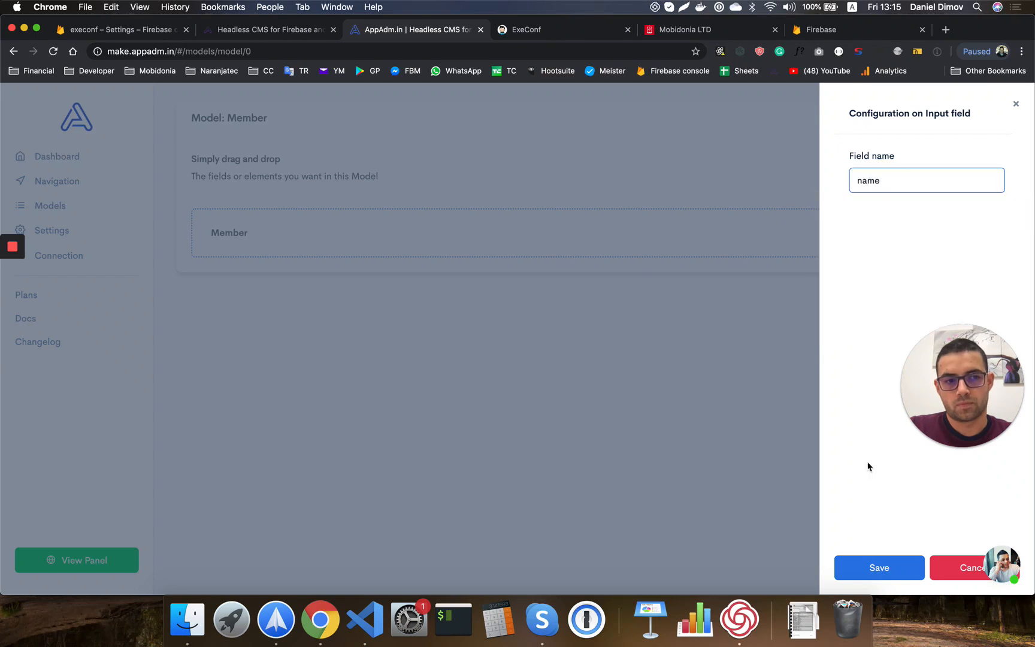
click(869, 569)
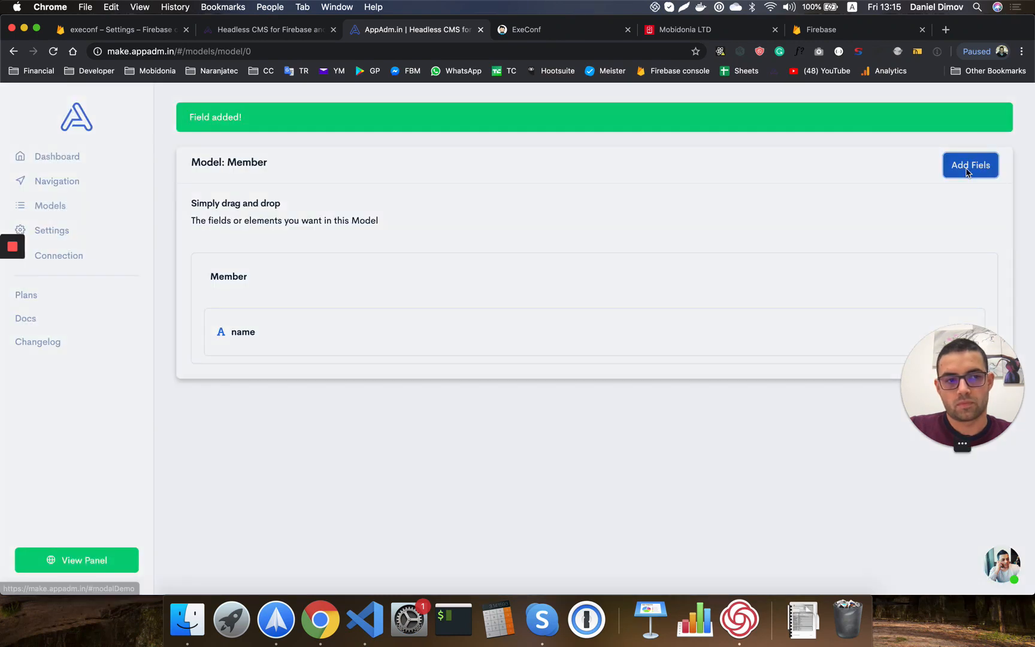
click(966, 170)
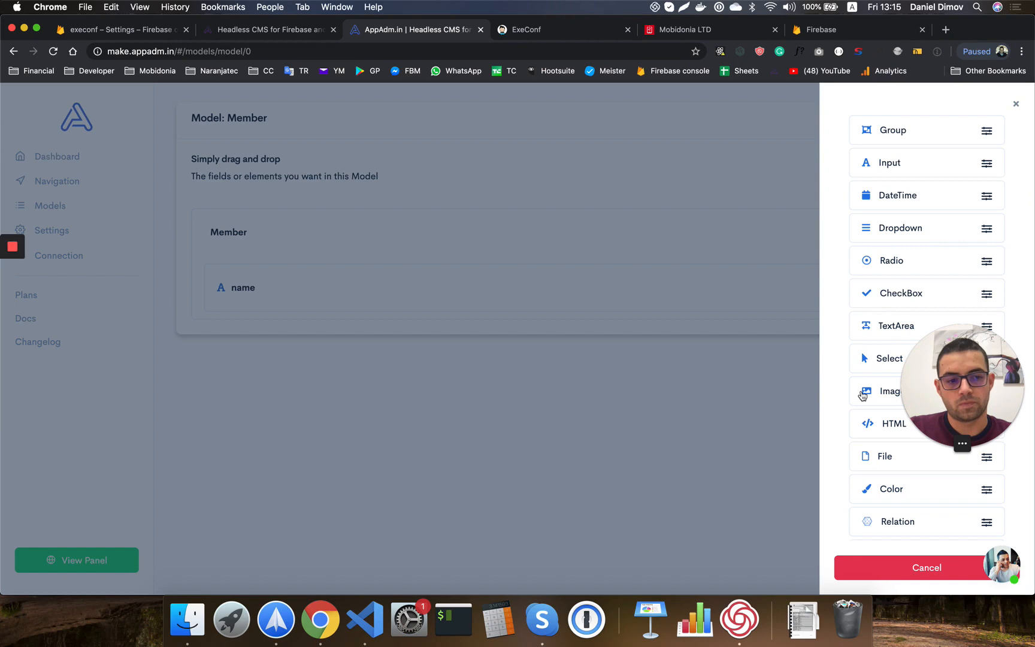
drag(861, 395, 402, 240)
click(887, 178)
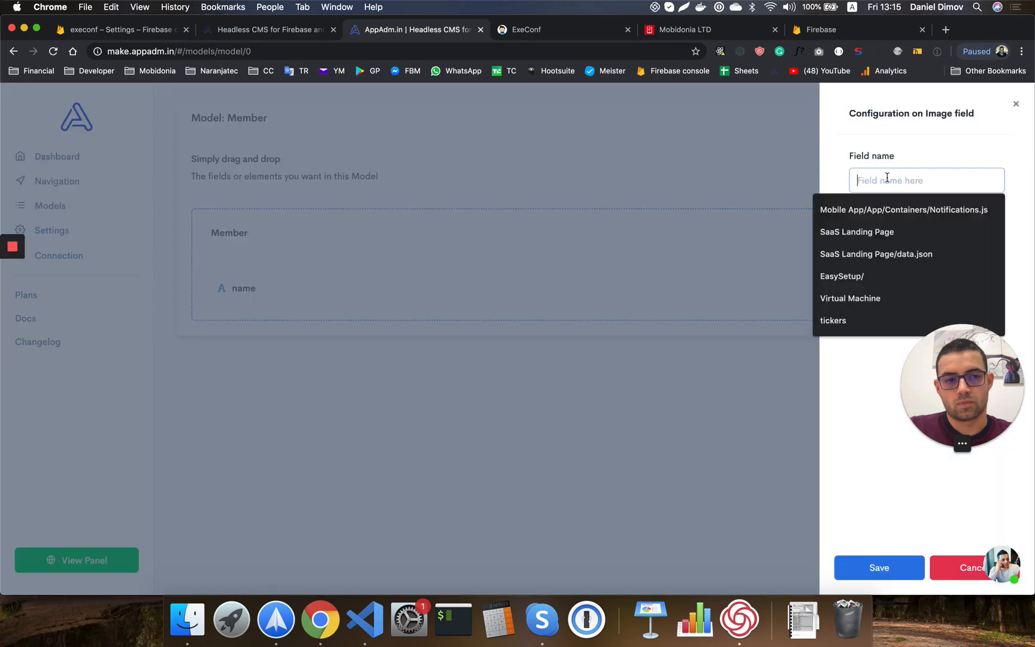
text(image)
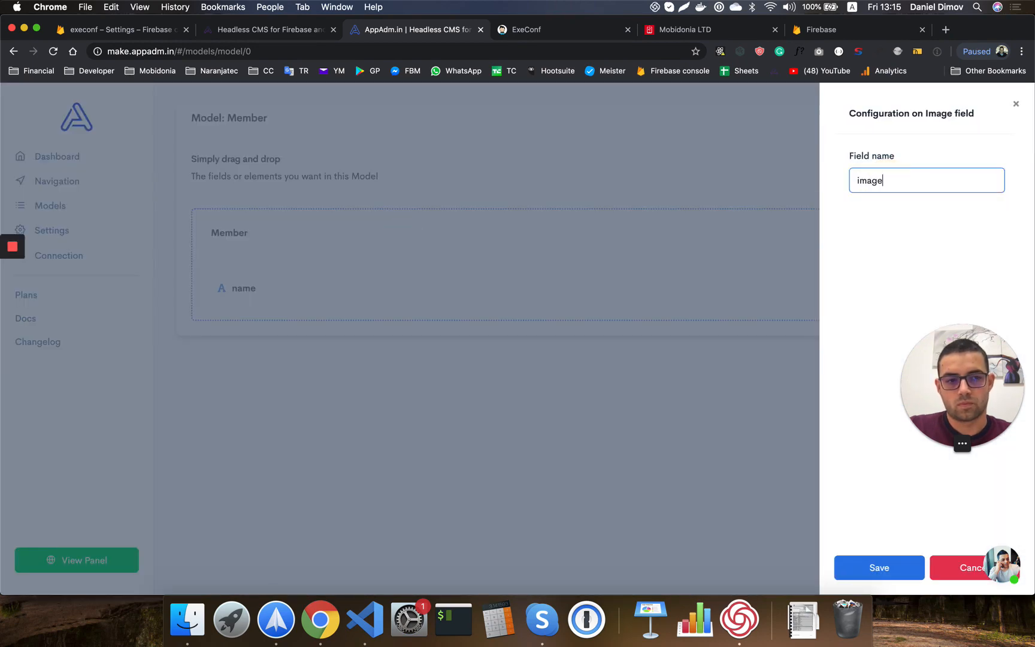
click(870, 562)
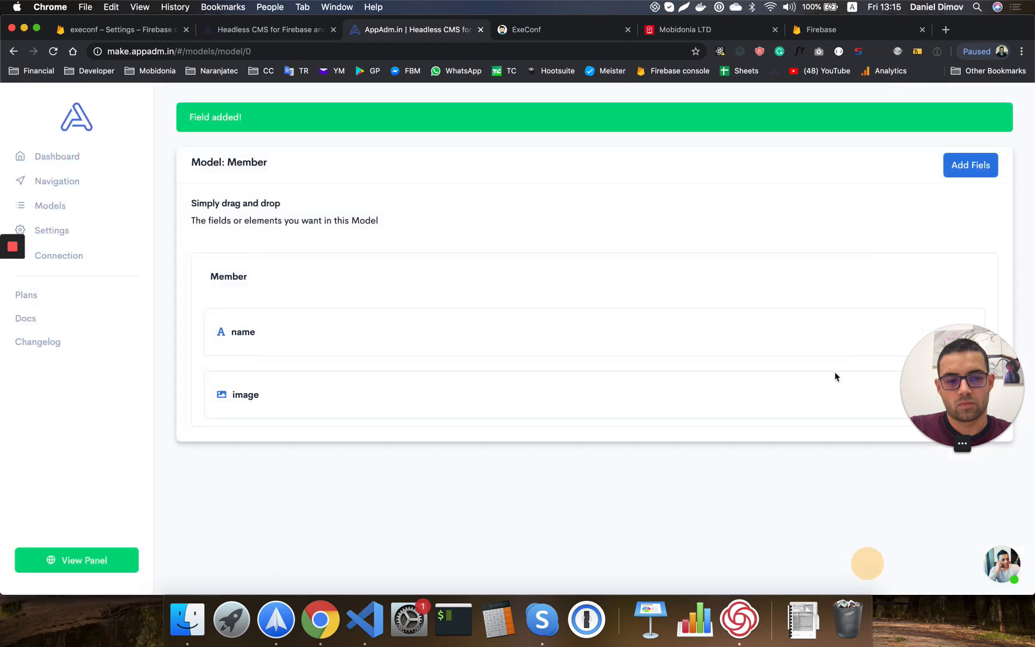
Add a 'position' Input field to Member, then view the Mobidonia team page.
click(968, 165)
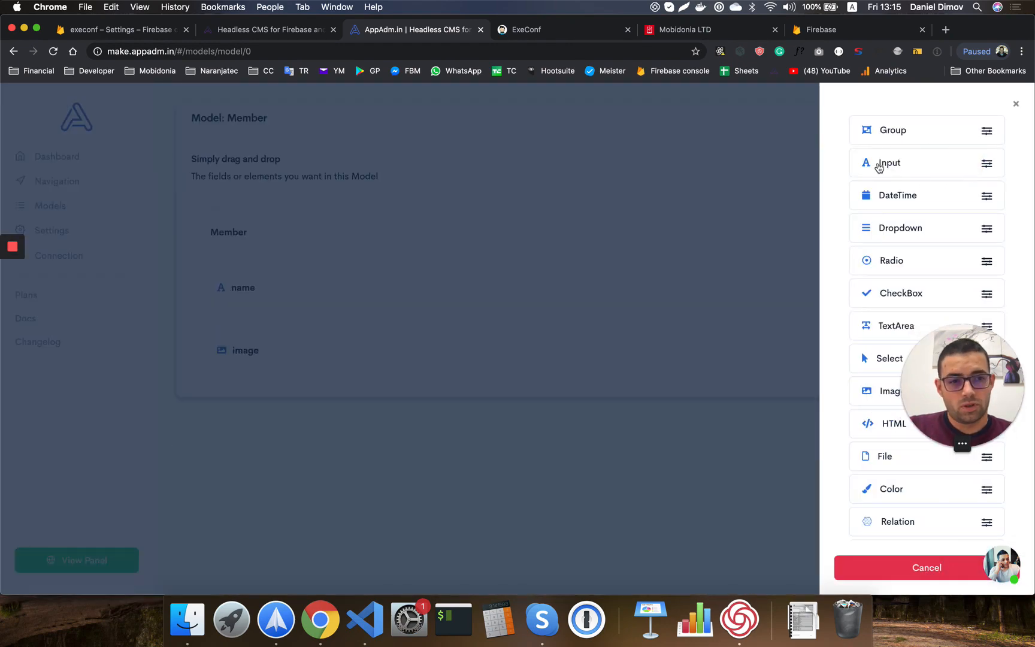
drag(878, 164, 339, 242)
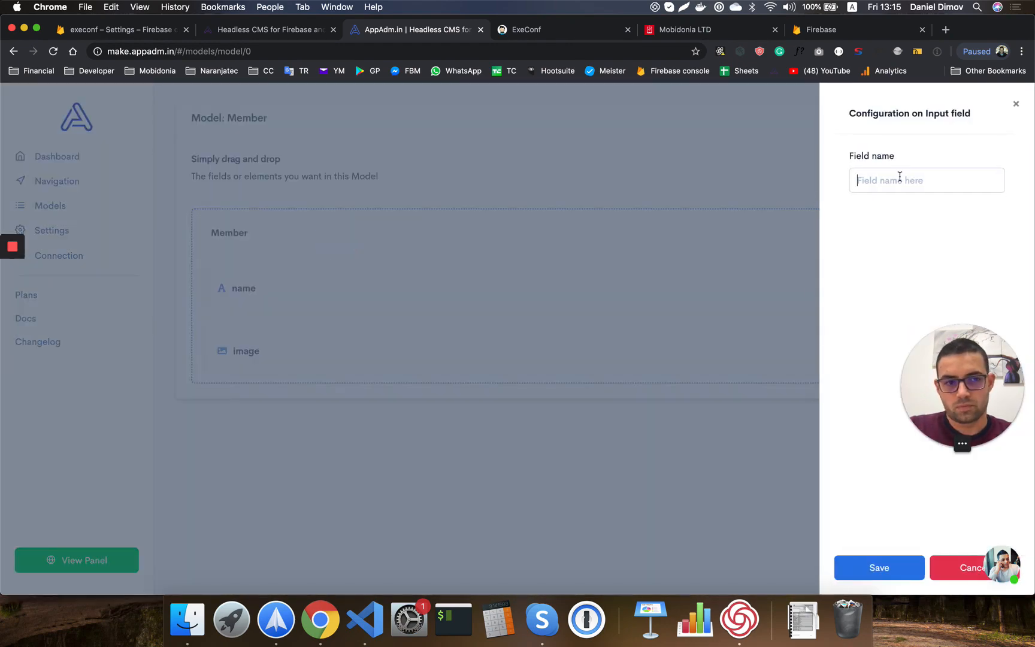
click(901, 177)
text(position)
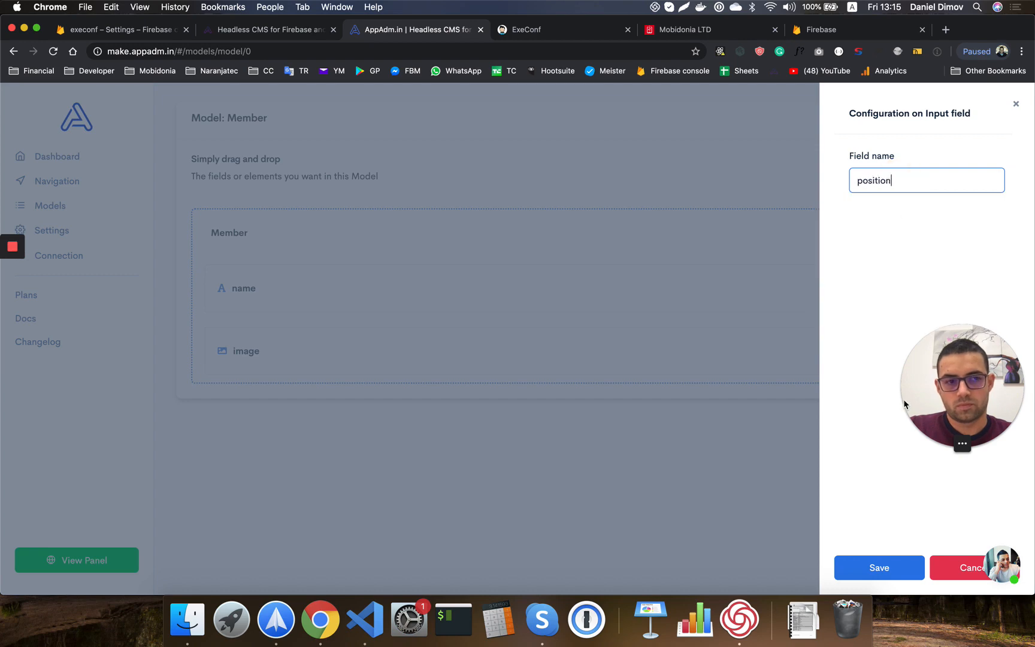
click(874, 566)
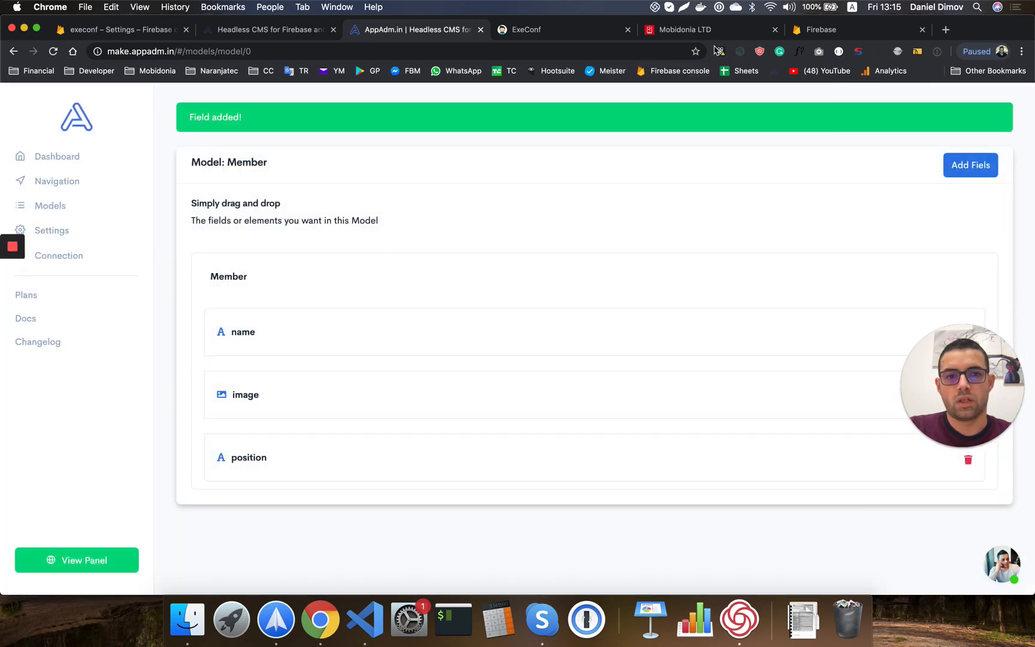
click(704, 30)
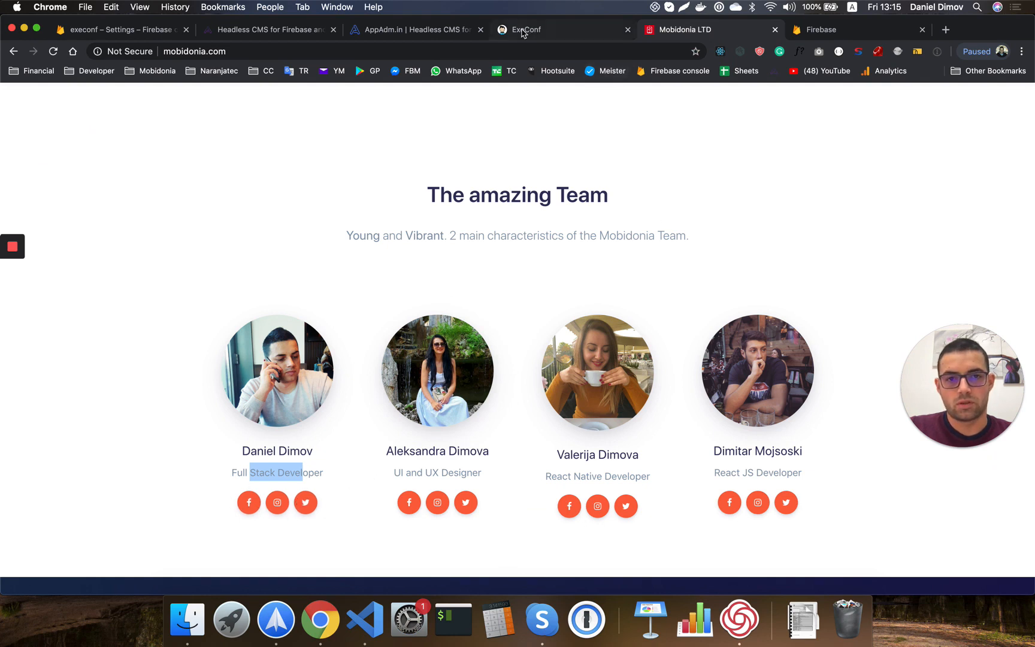
Add a Group field named 'social' to the Member model.
click(398, 30)
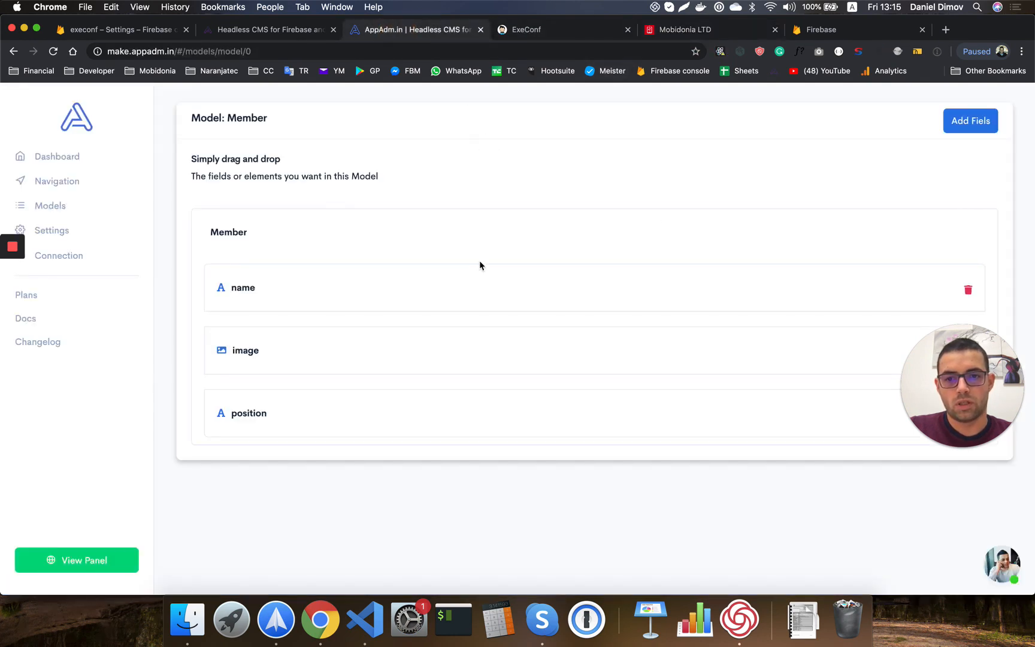
click(970, 125)
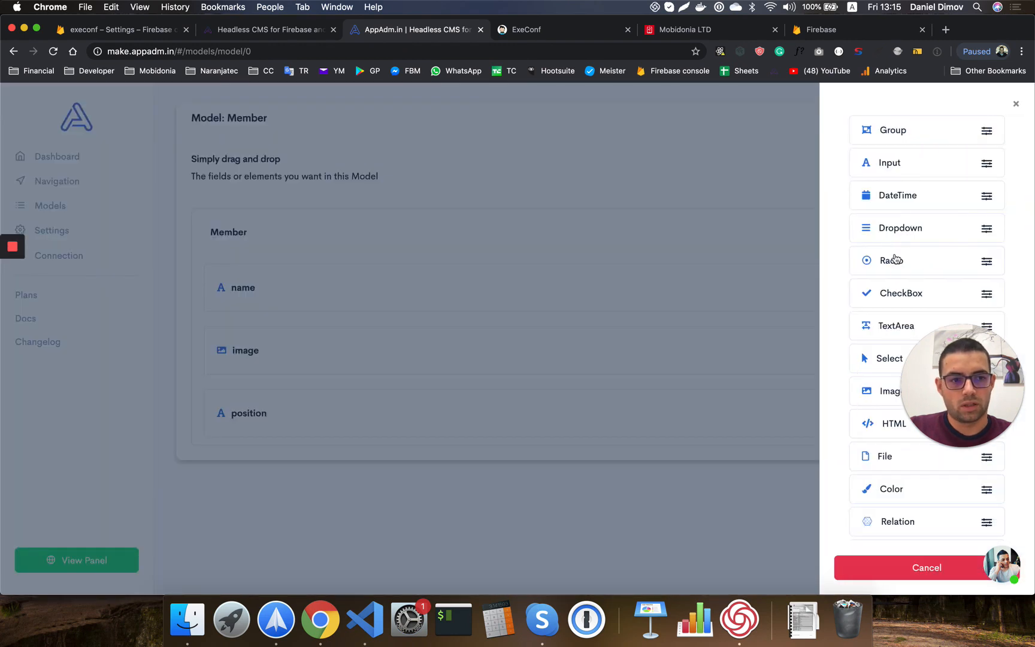
drag(870, 131, 328, 232)
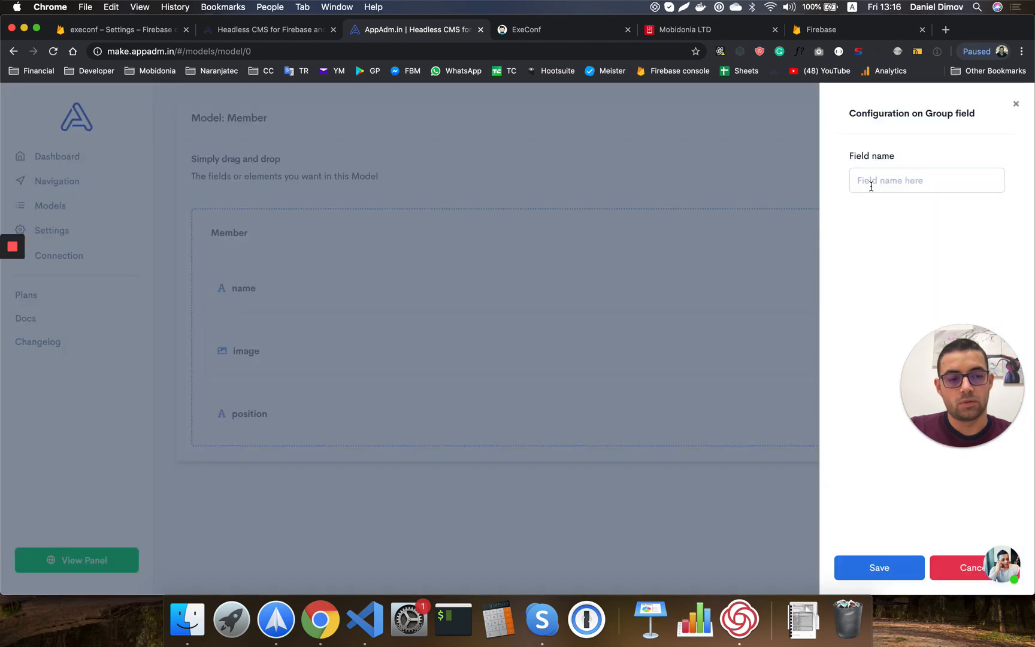
click(879, 188)
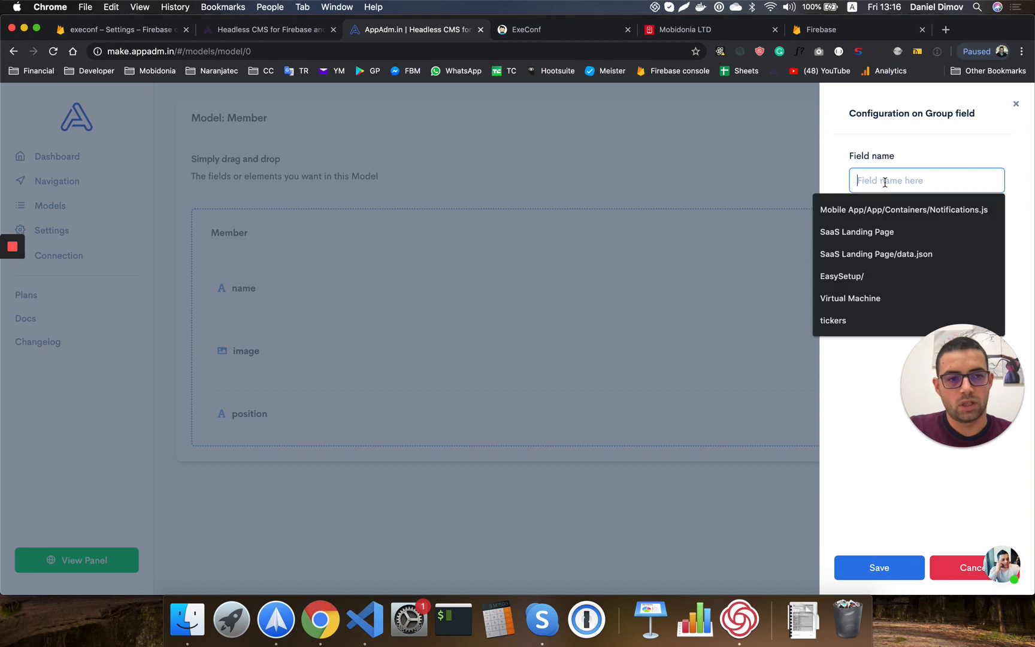
text(social)
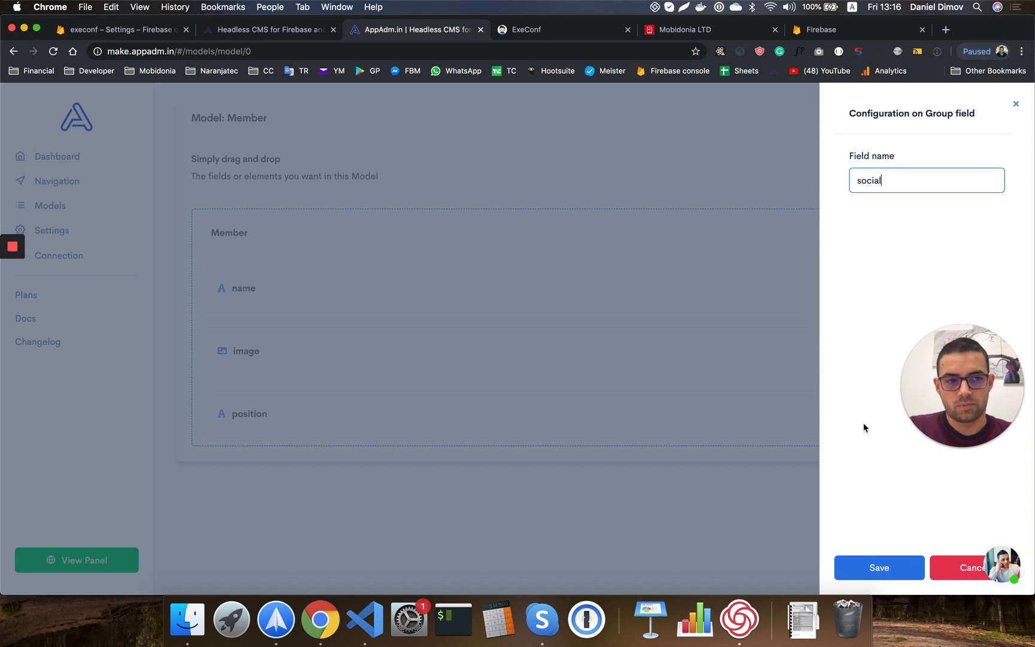
click(873, 570)
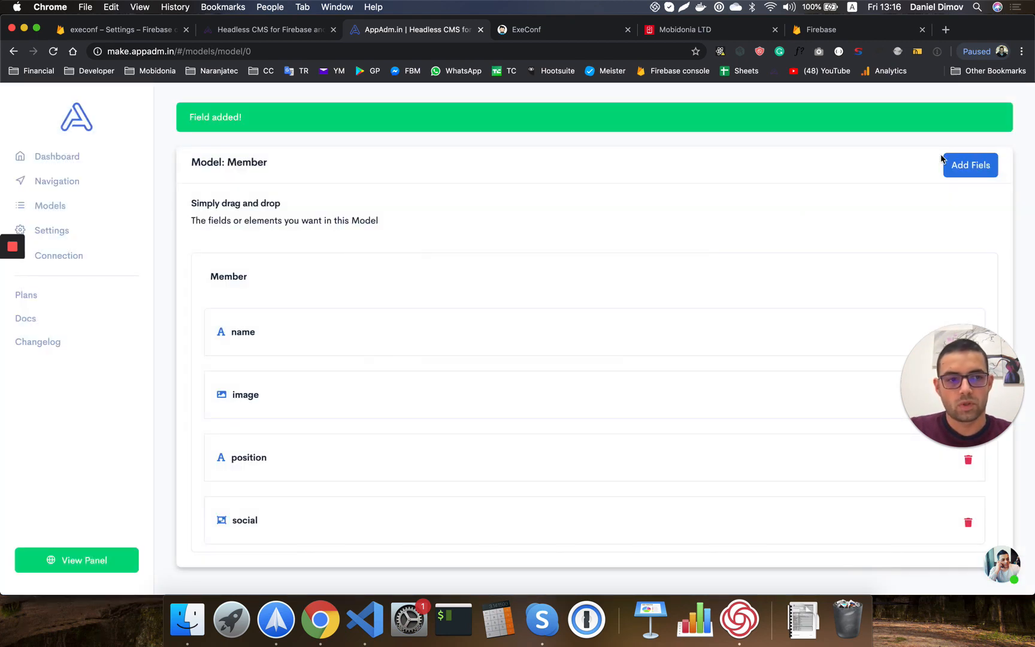
Add 'type' and 'link' Input fields inside the social group, then return to Models.
click(961, 165)
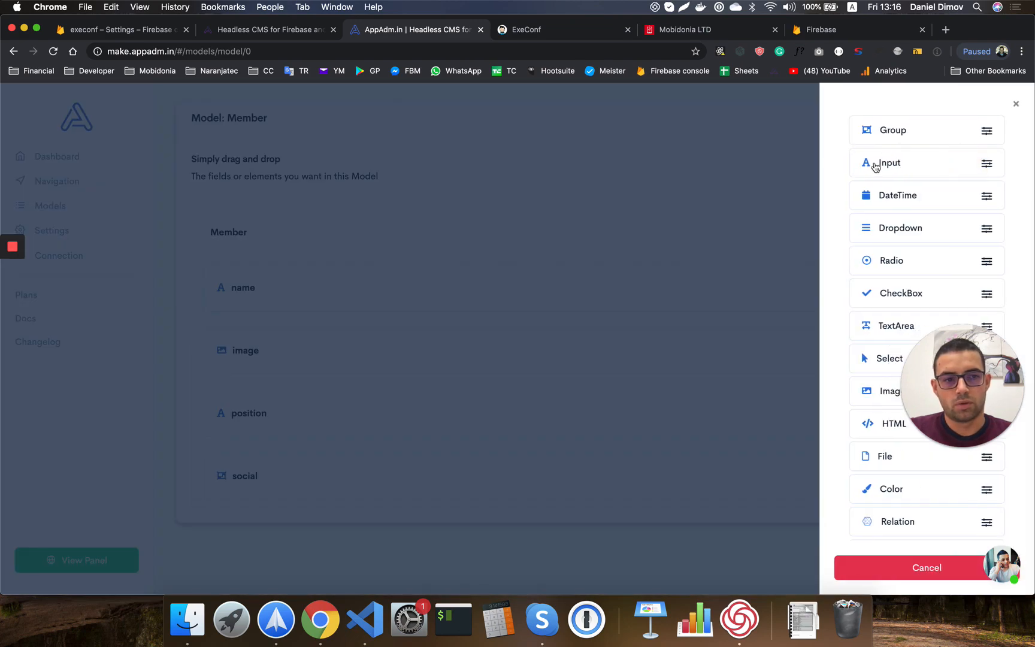
drag(810, 188, 318, 475)
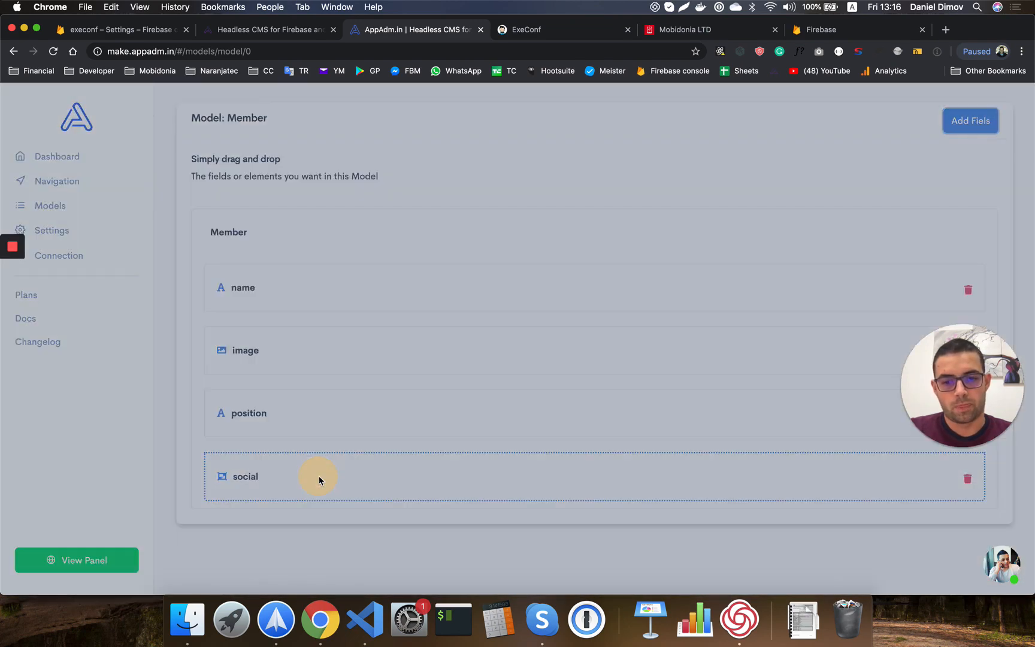
click(883, 180)
text(type)
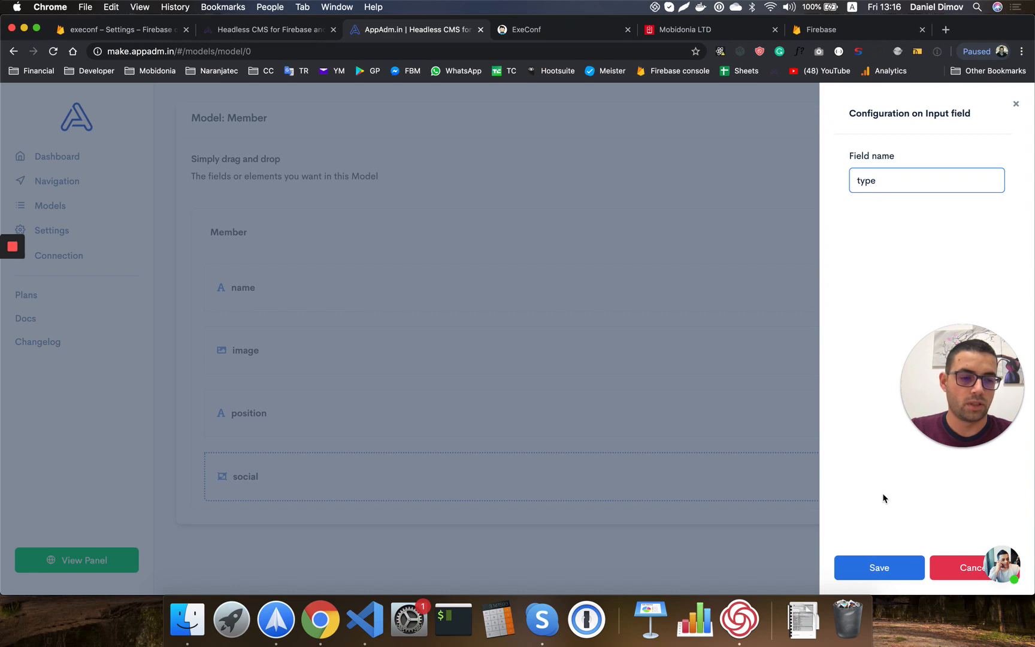
click(882, 564)
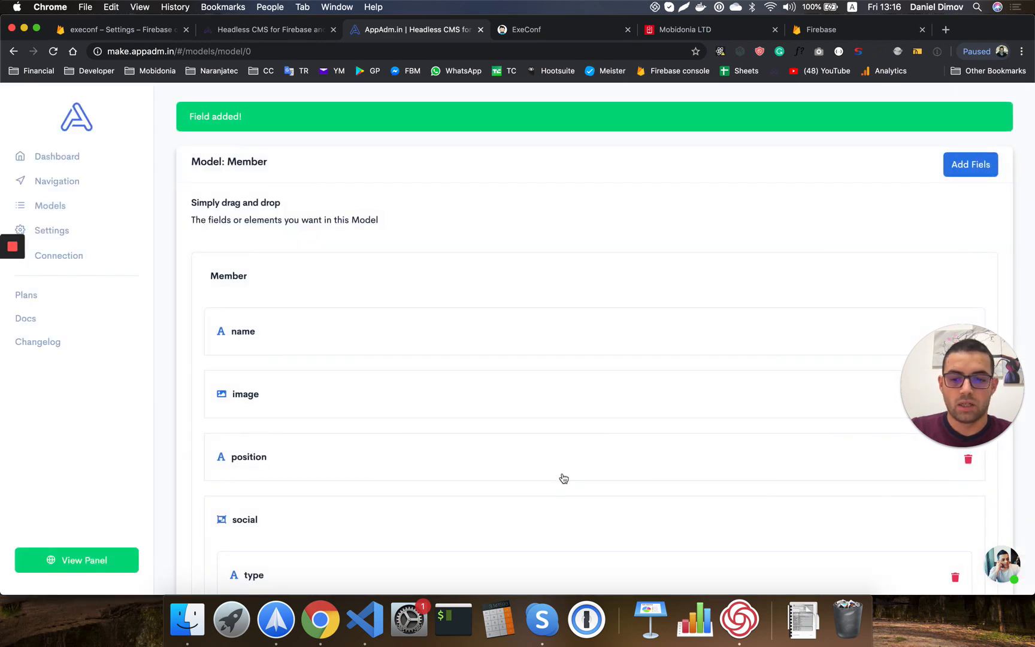
scroll(754, 299, down, 1)
click(964, 102)
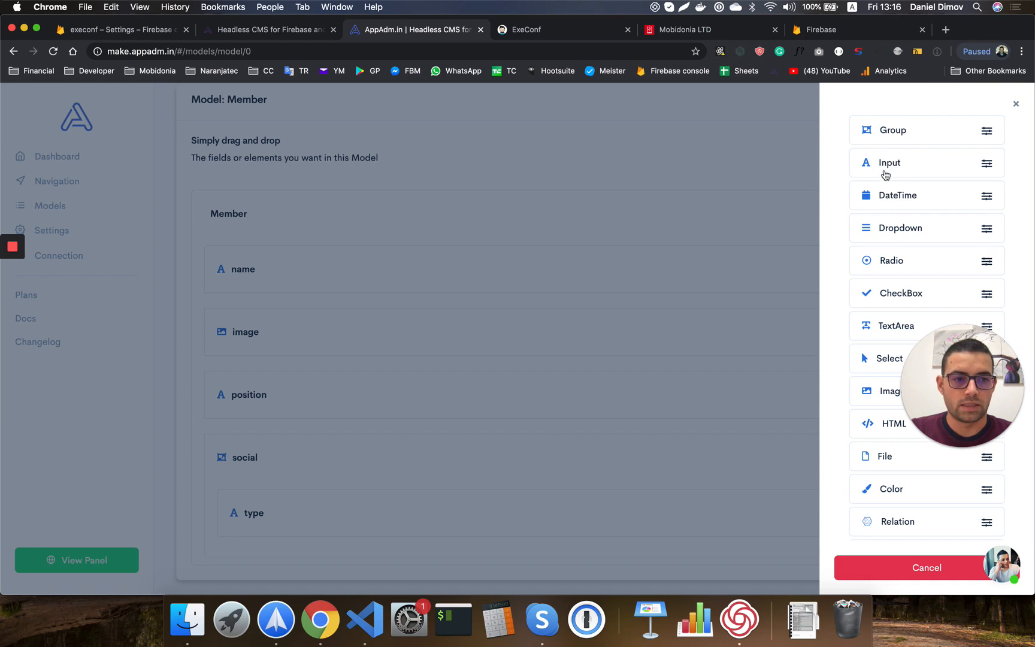
drag(886, 167, 285, 466)
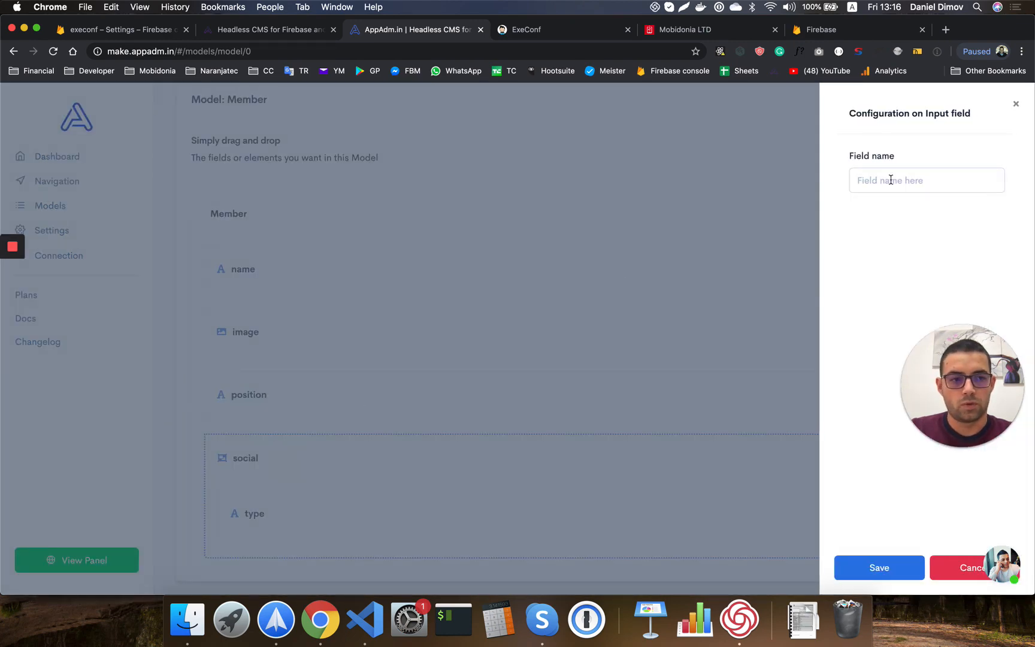
click(891, 180)
text(link)
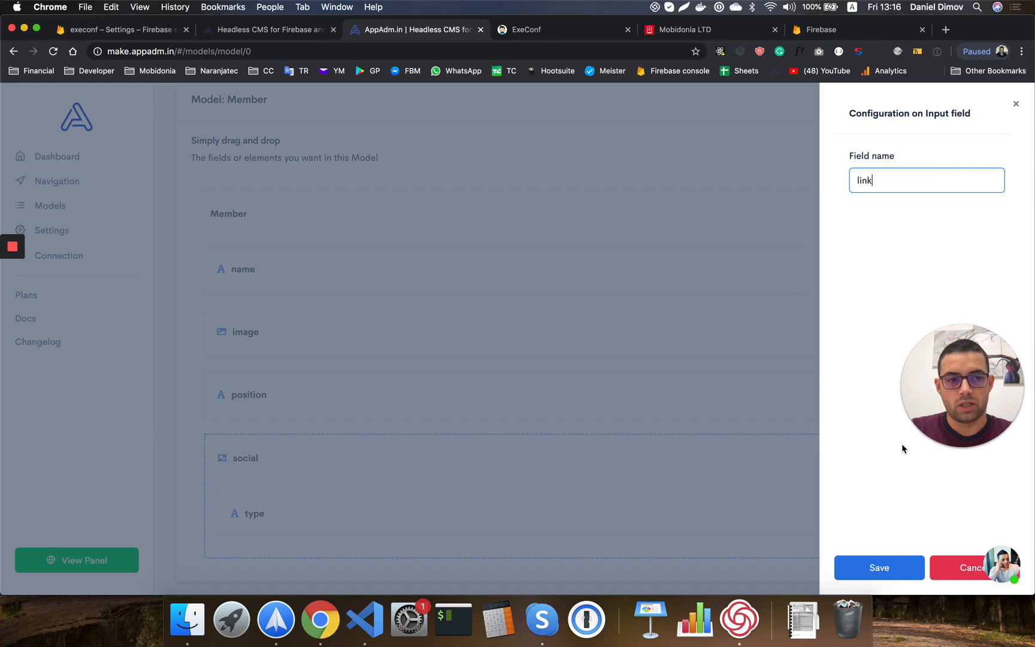
click(875, 567)
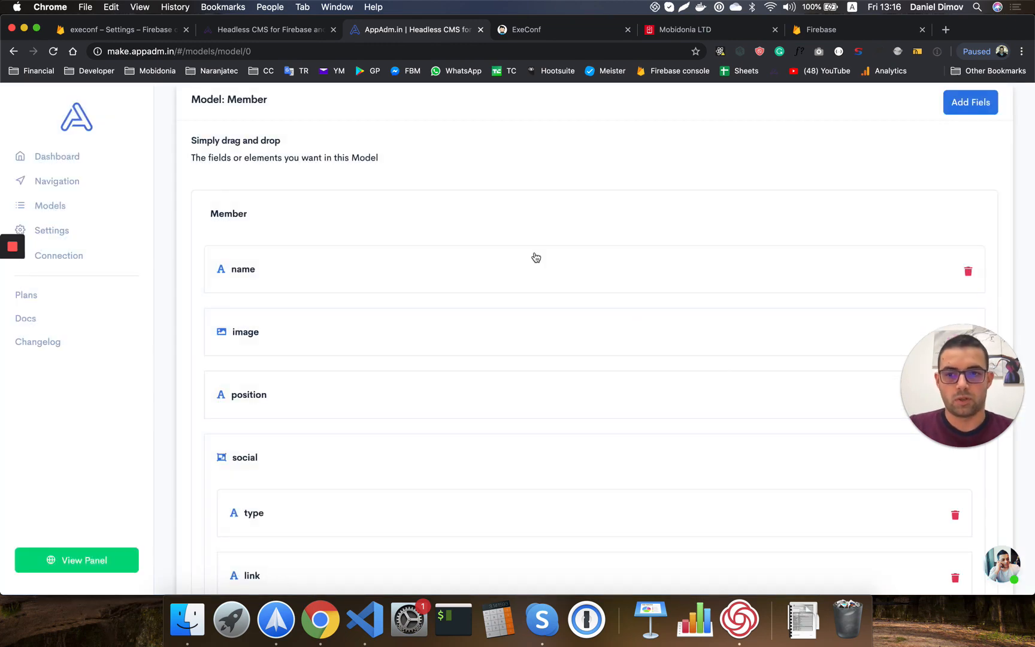
click(63, 206)
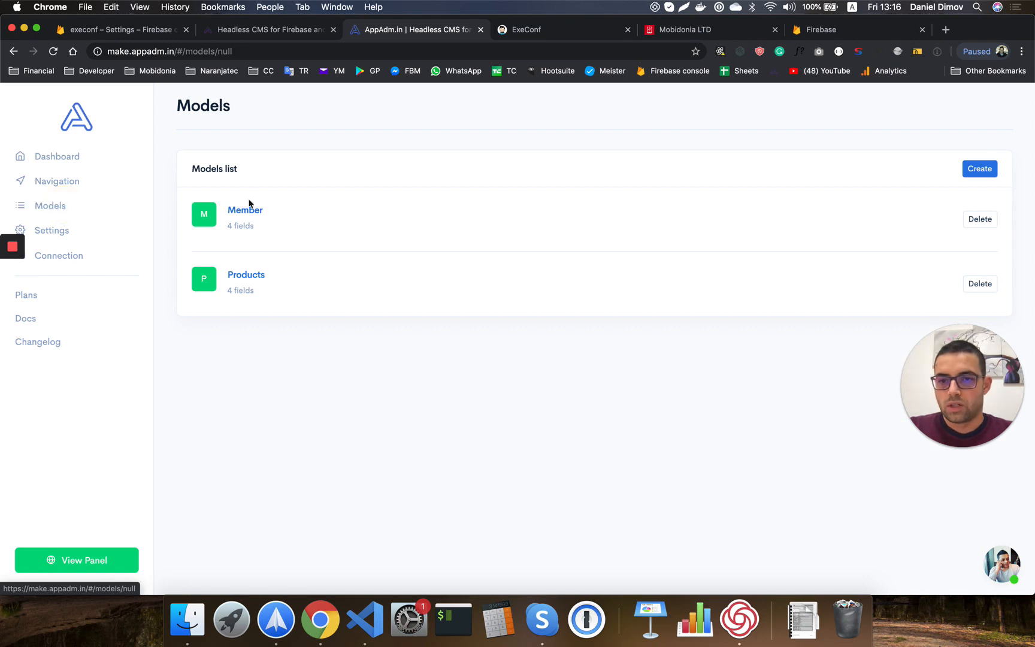
Add a Firebase menu entry in the panel navigation linked to the Products model.
click(45, 181)
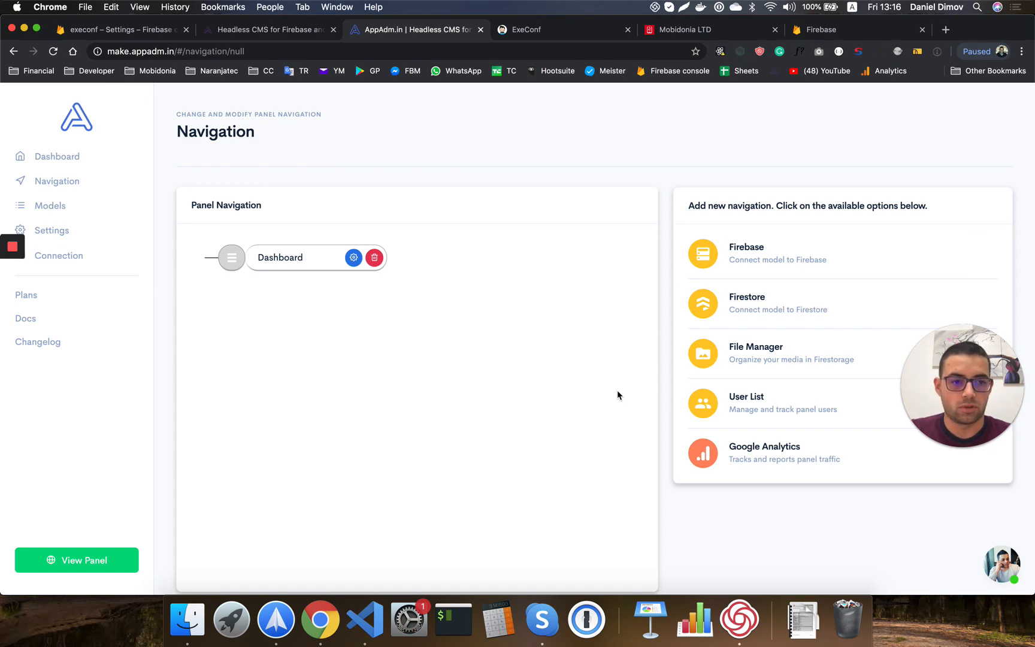
click(707, 261)
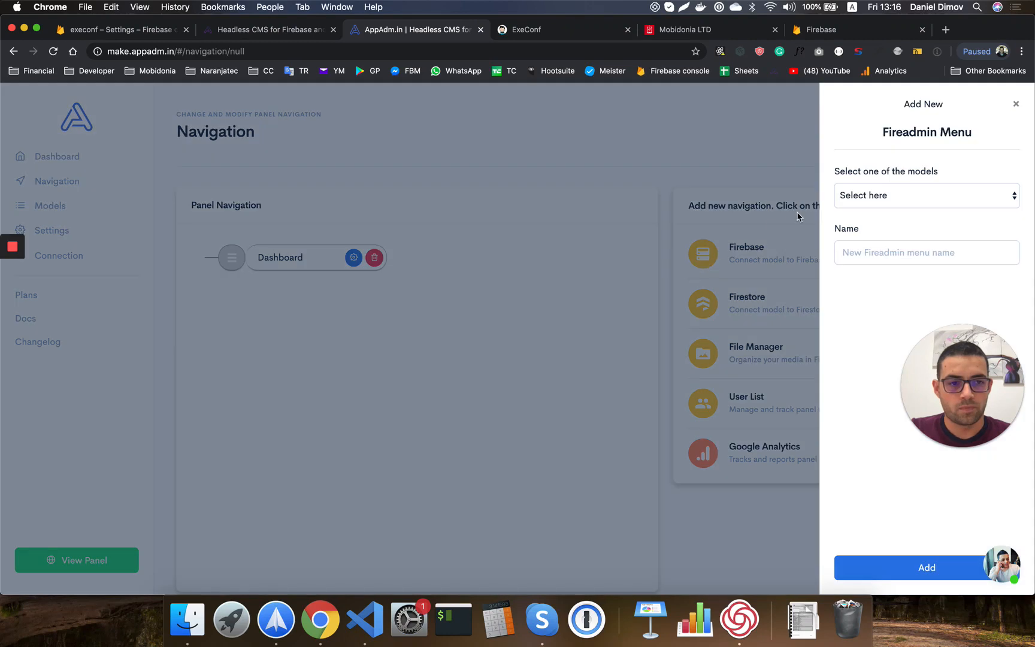
click(858, 195)
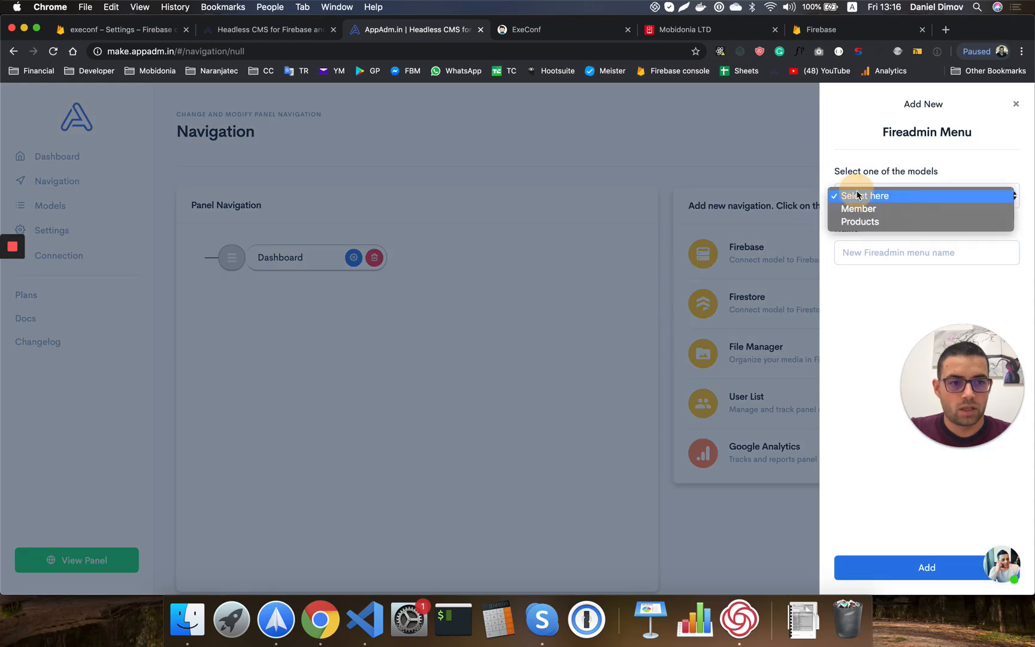
click(861, 221)
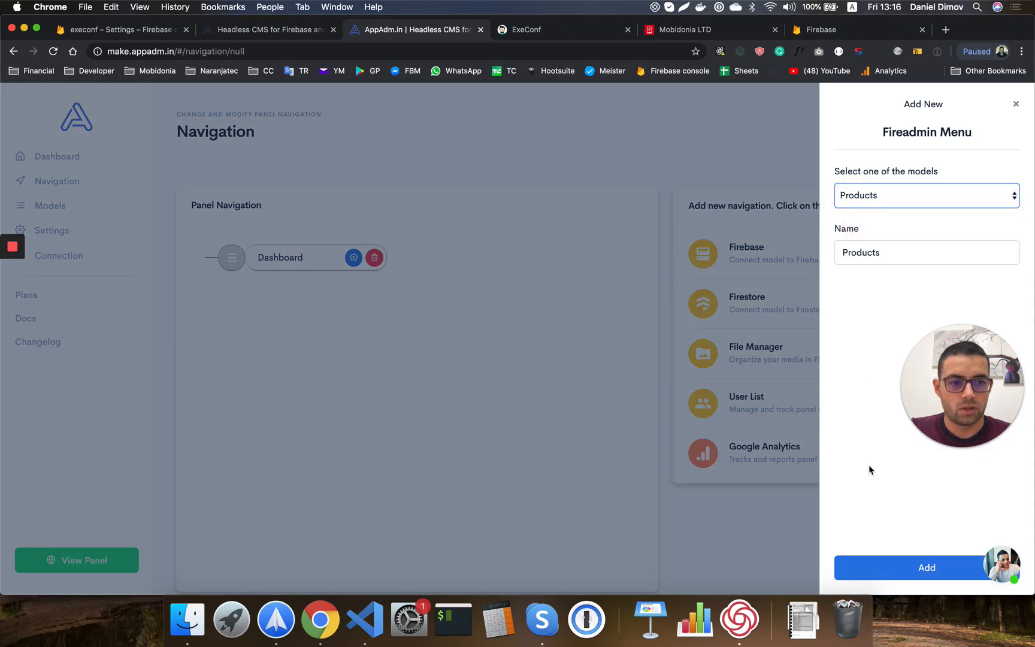
click(878, 566)
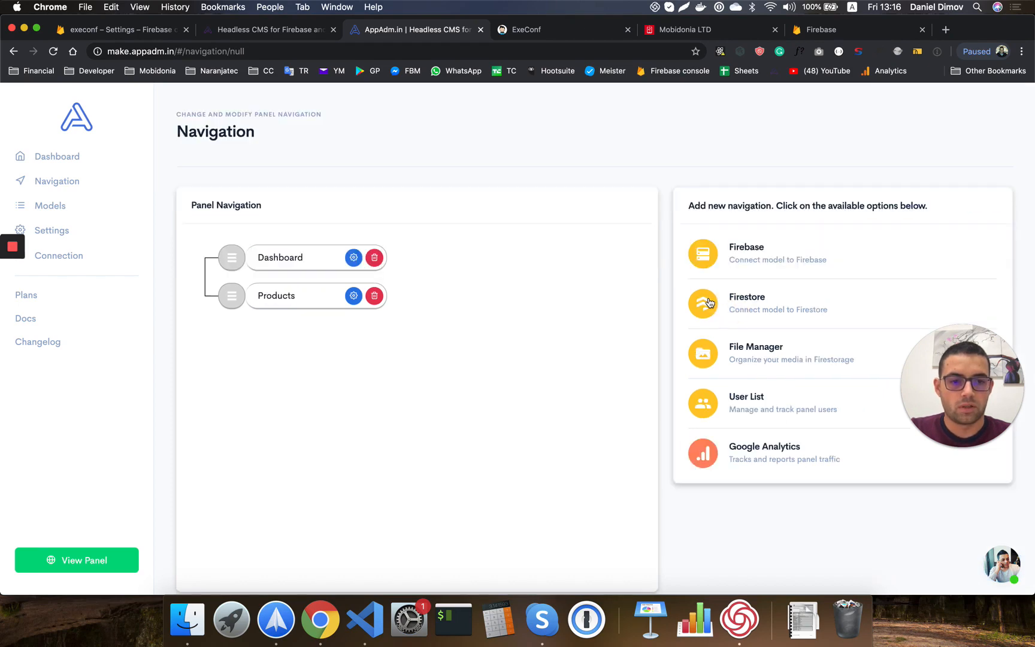
Add a second Firebase menu linked to the Member model, named Members.
click(710, 265)
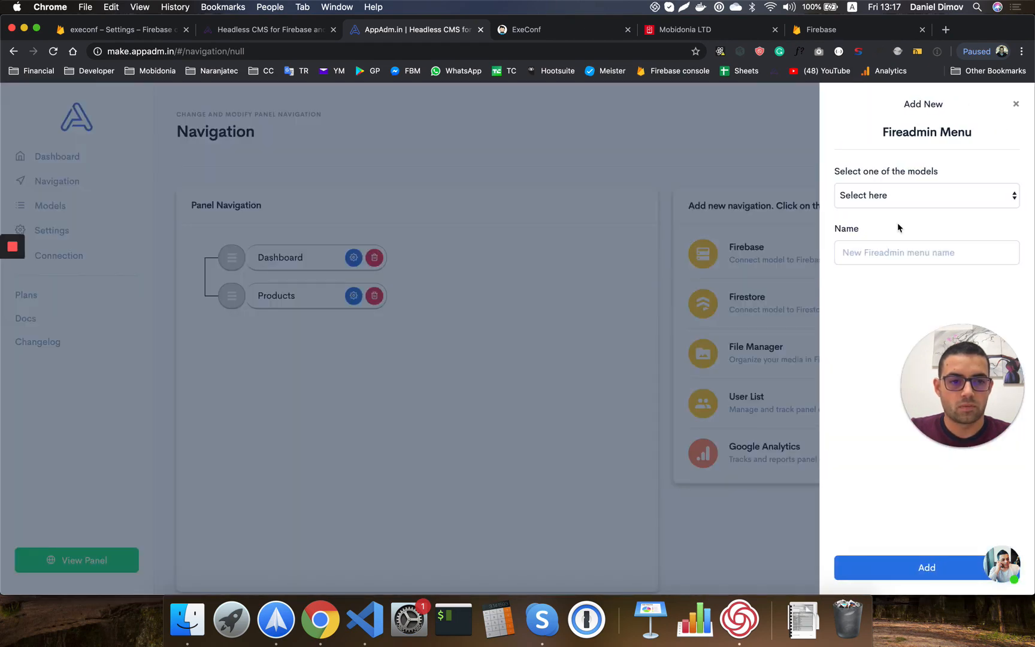
click(887, 198)
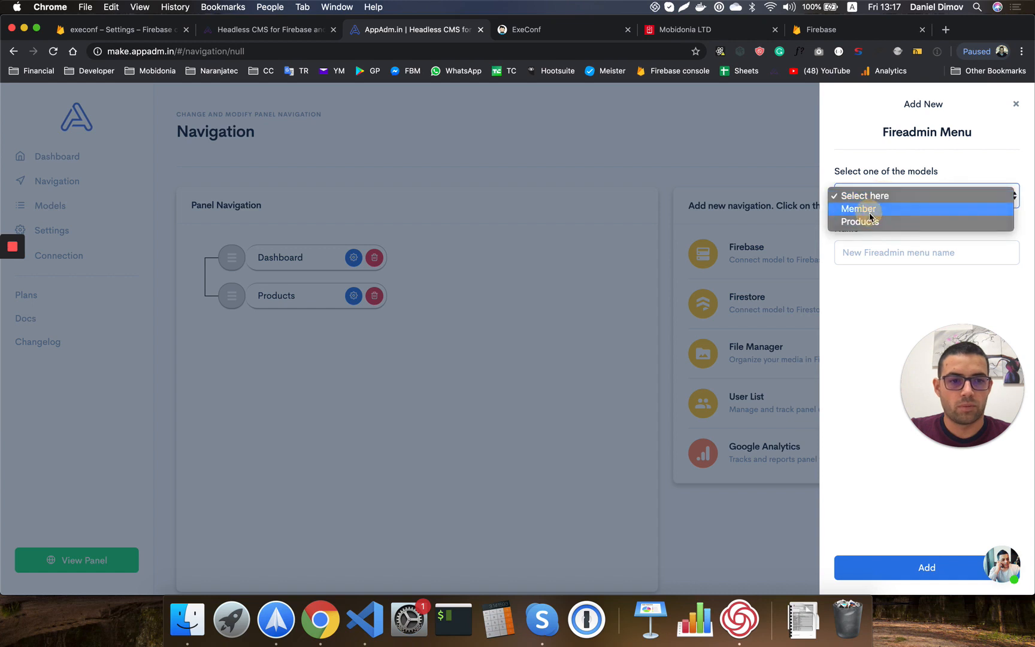
click(867, 208)
click(890, 256)
text(s)
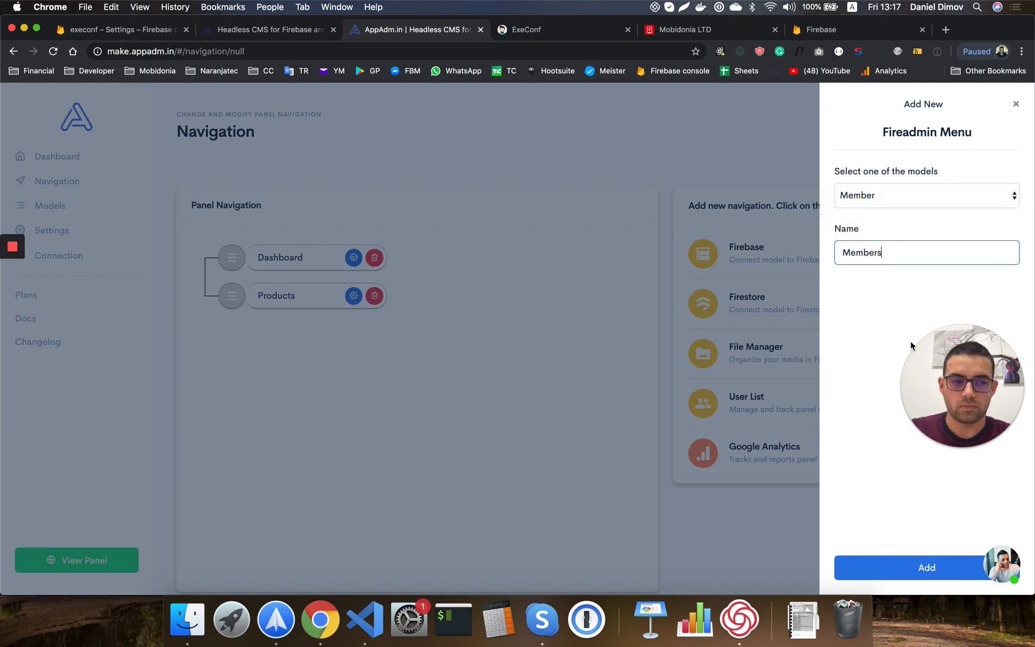
click(895, 561)
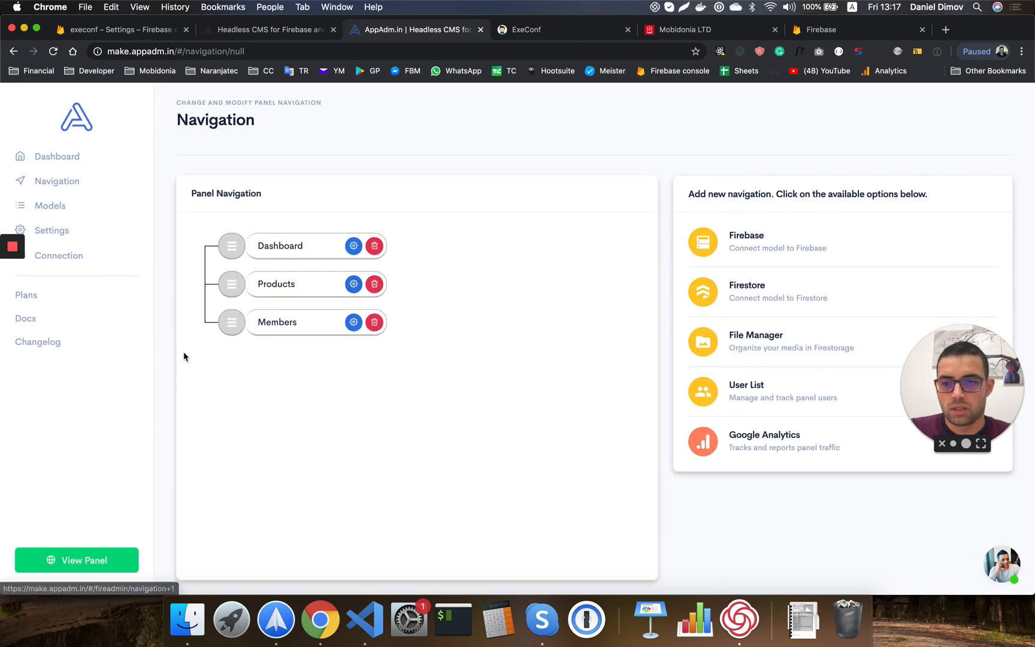
Open the generated LandingDemo Admin panel and sign in with the account e-mail and password.
click(82, 564)
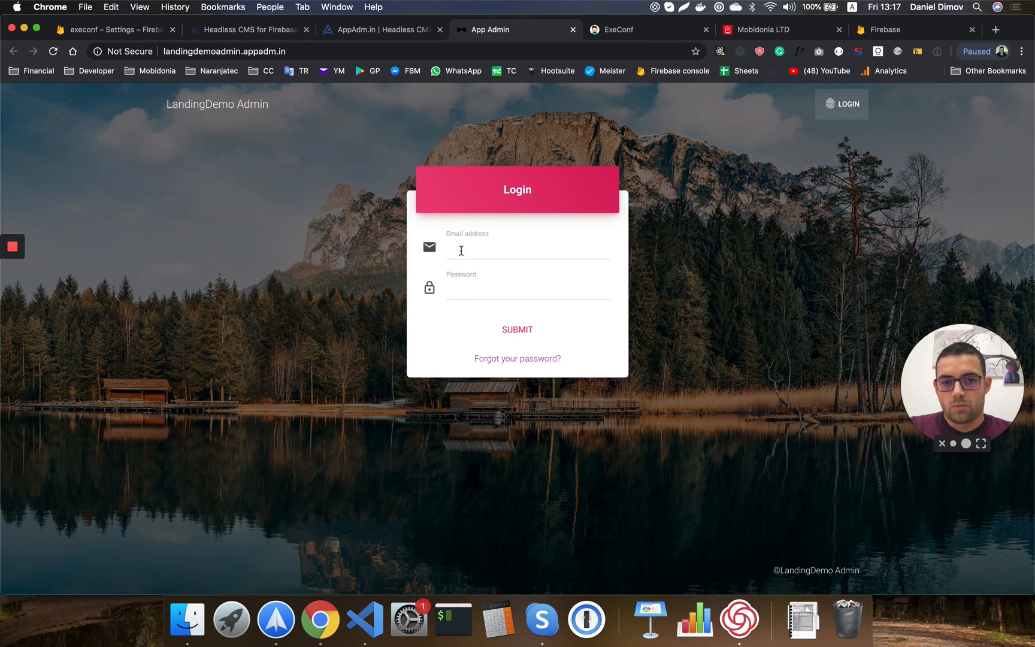
click(94, 33)
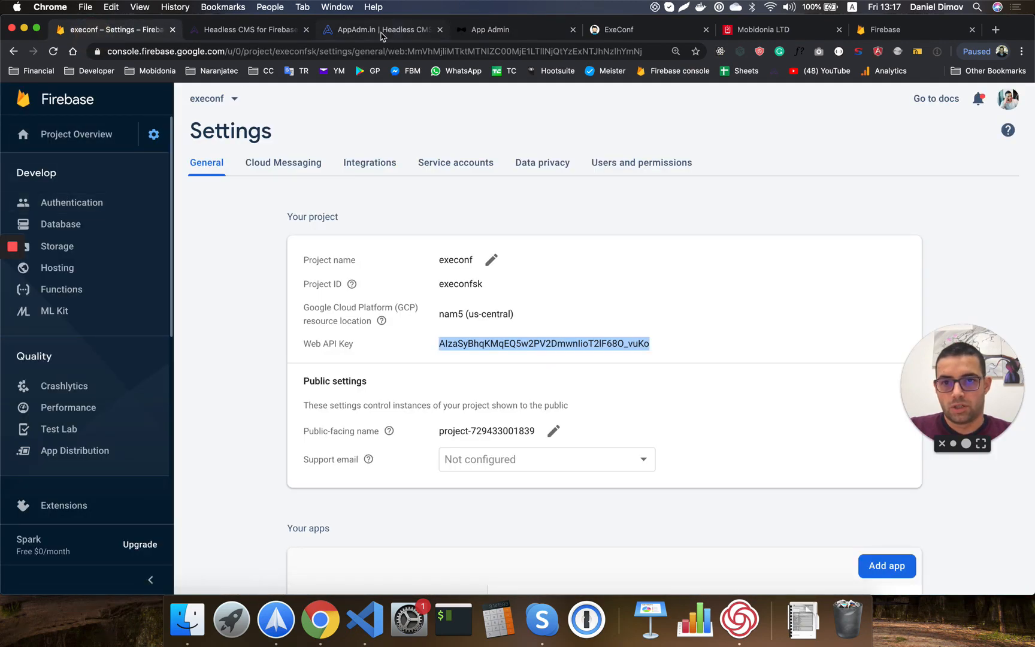
click(509, 31)
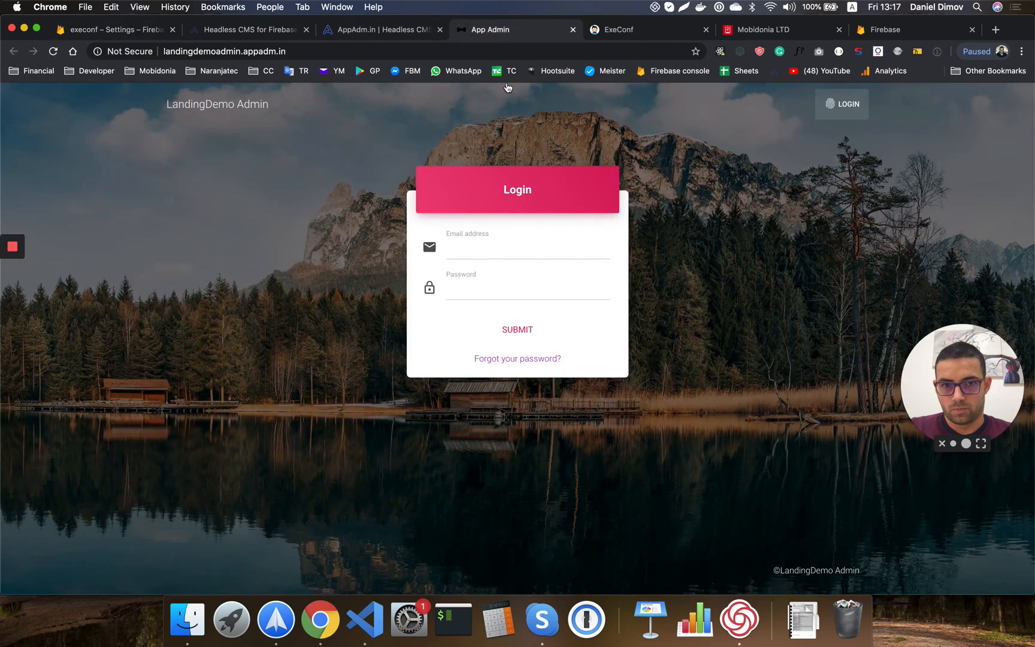
click(498, 254)
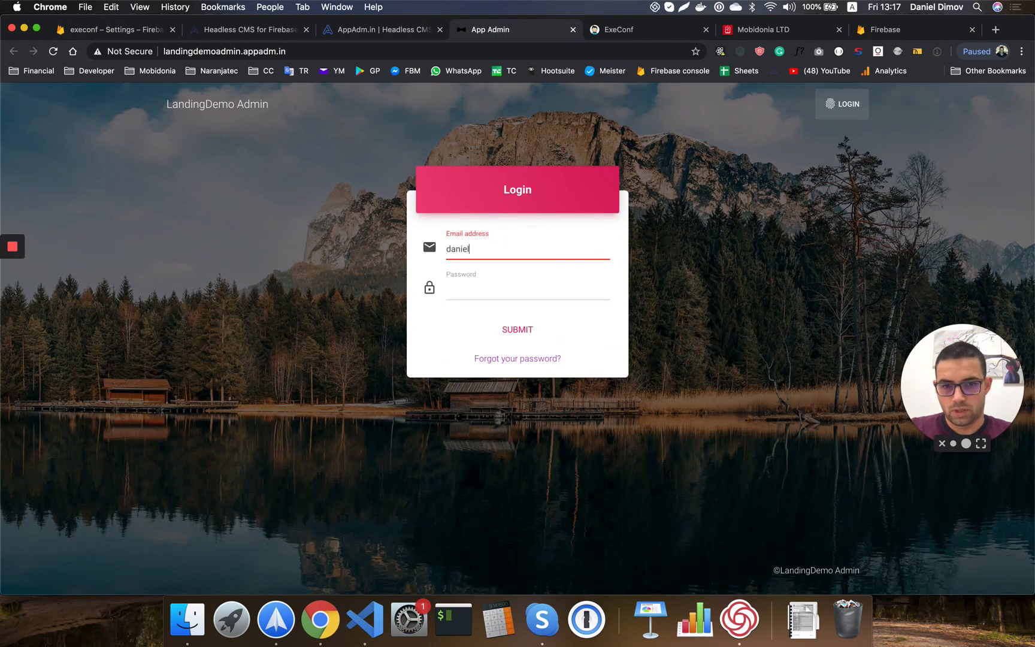
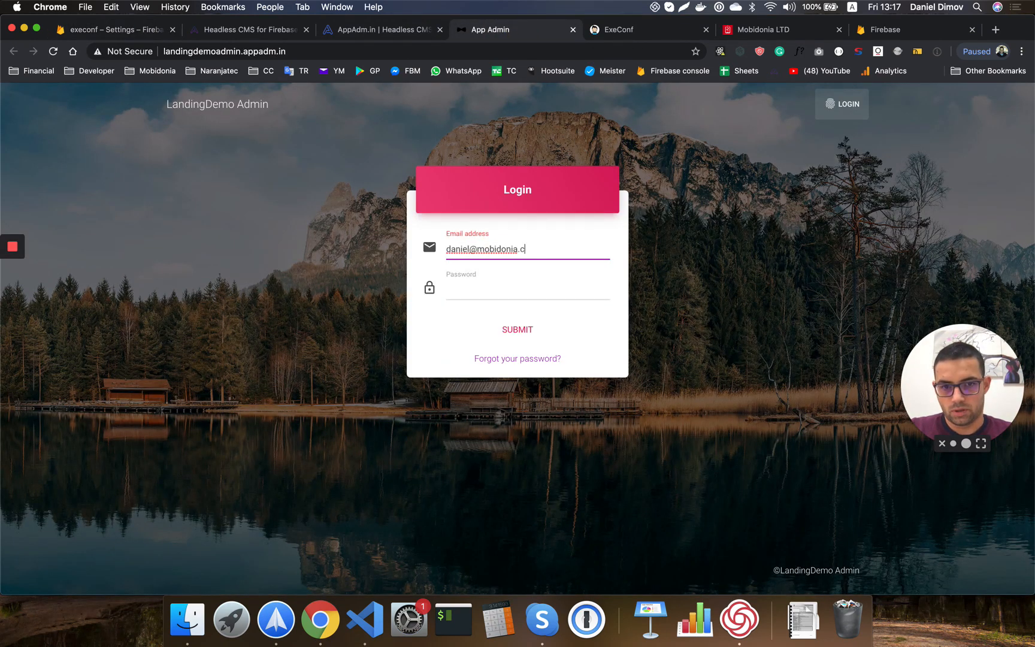
key(Tab)
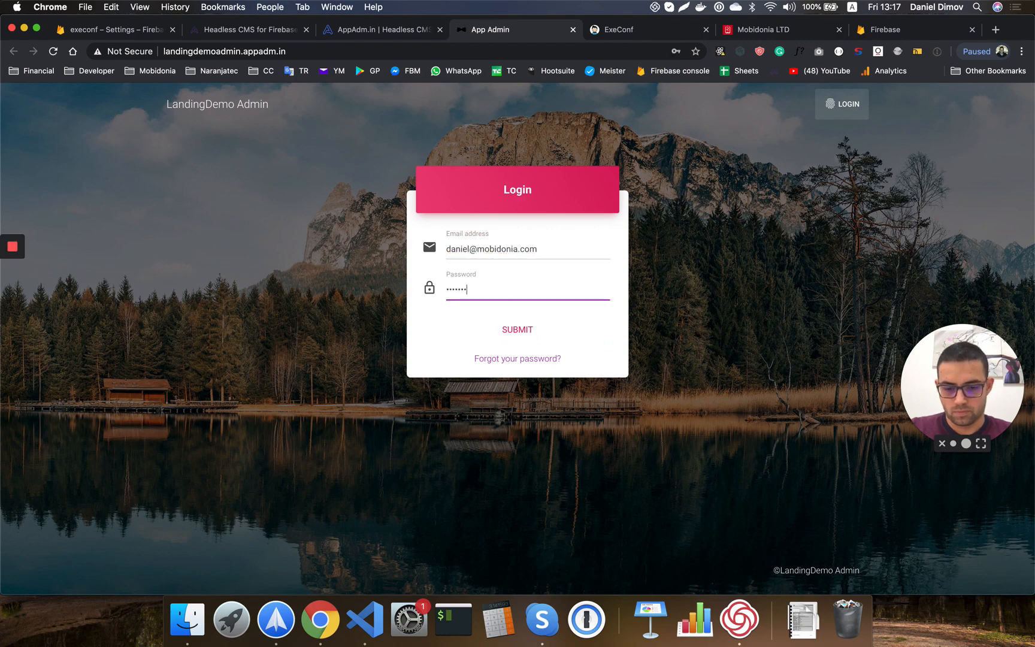
click(518, 330)
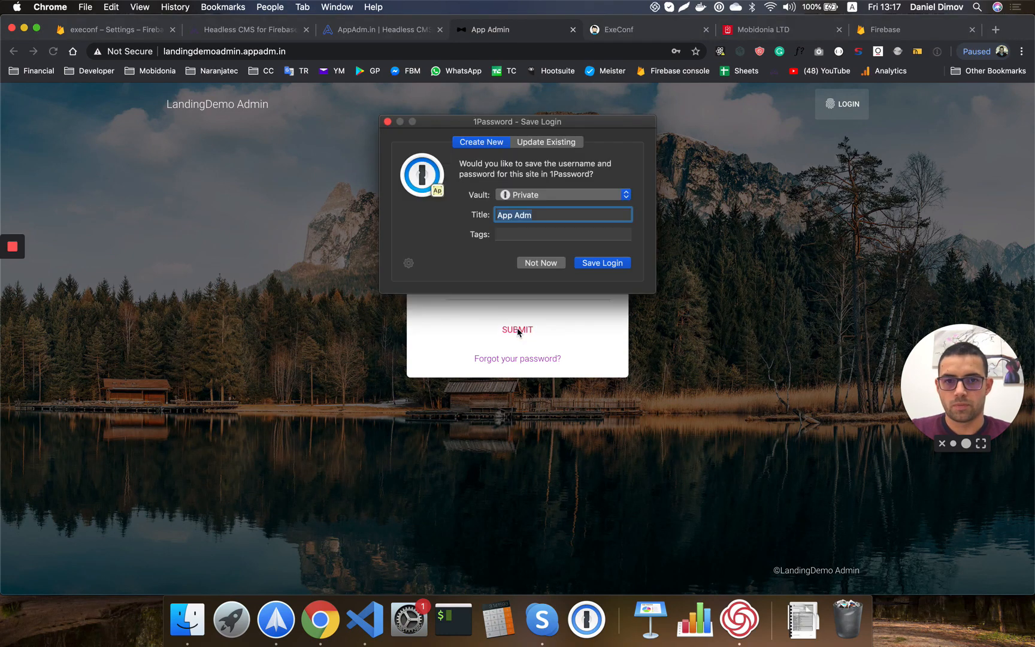
Decline the browser's password-save prompts and return to the AppAdm.in Navigation editor.
click(543, 266)
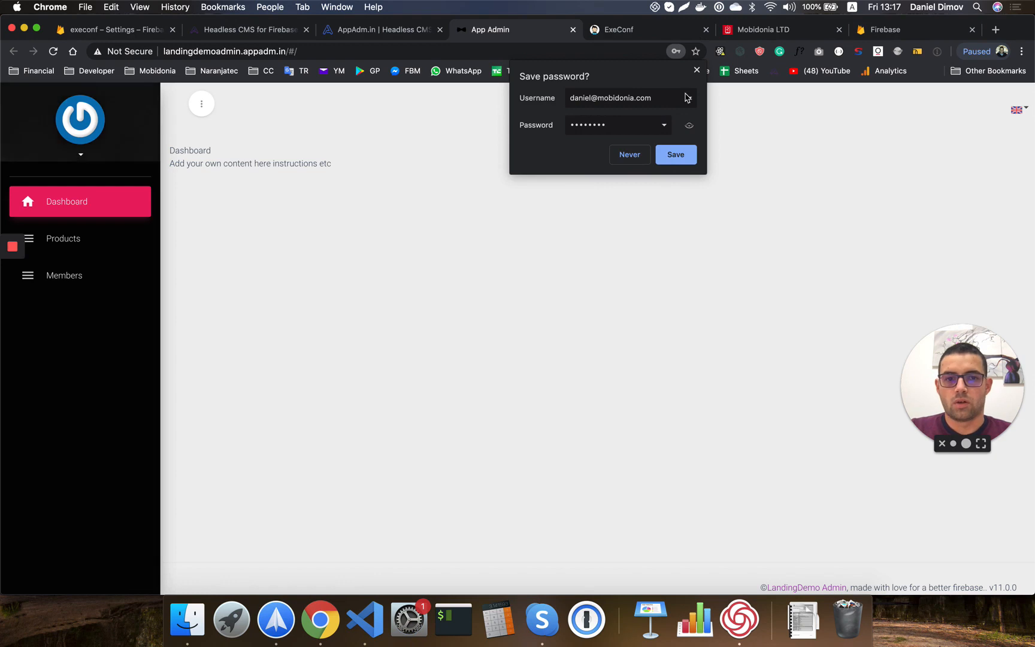
click(697, 71)
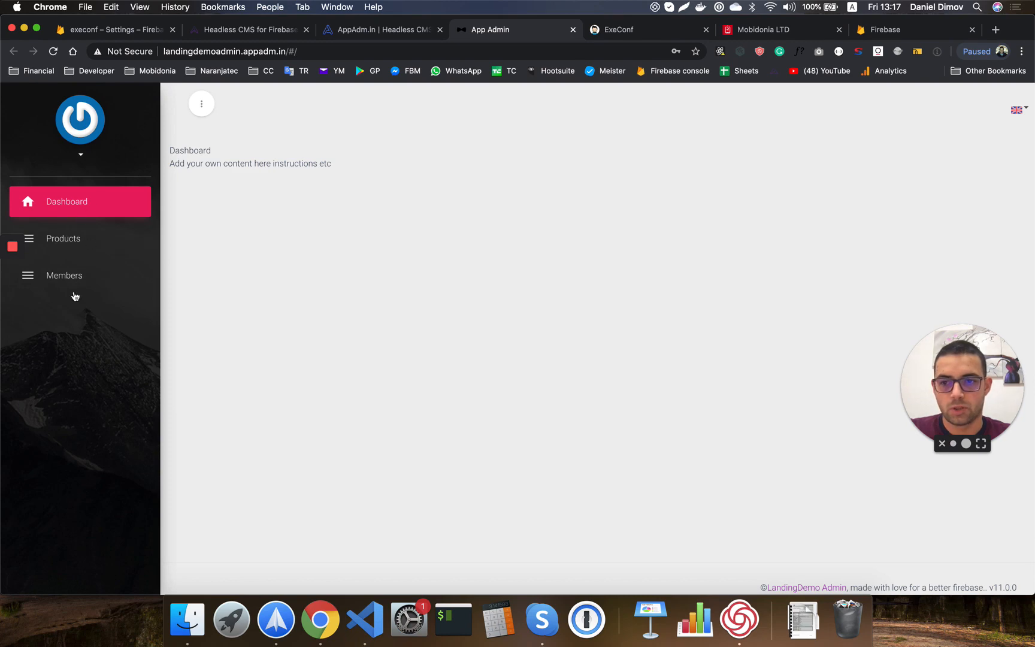
click(383, 29)
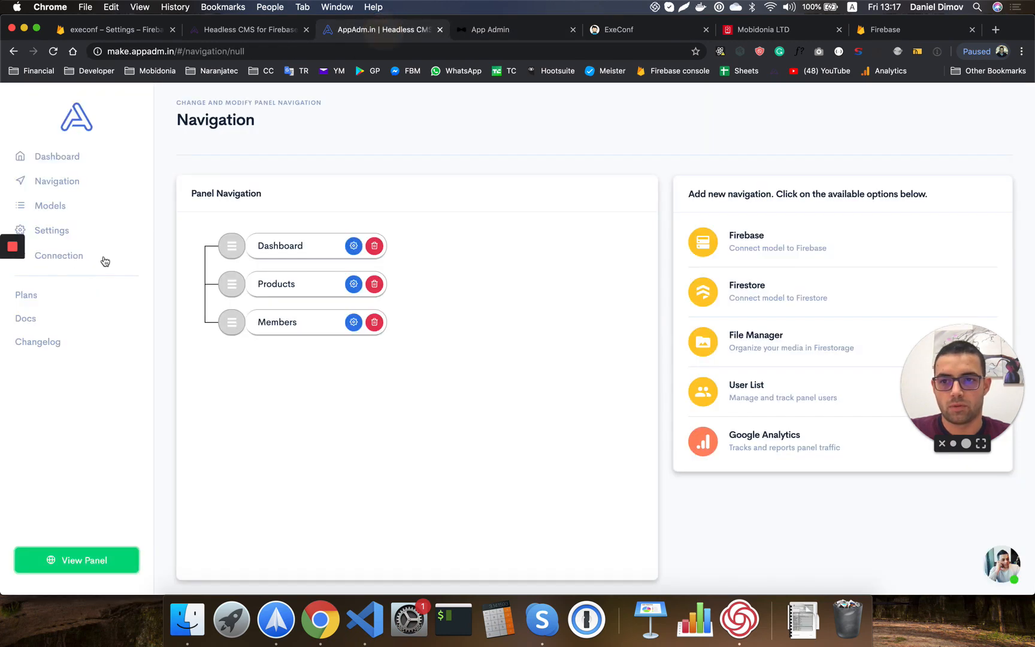
Start a new product in the admin panel's Products list with app_admin.png as its image.
click(514, 30)
click(57, 244)
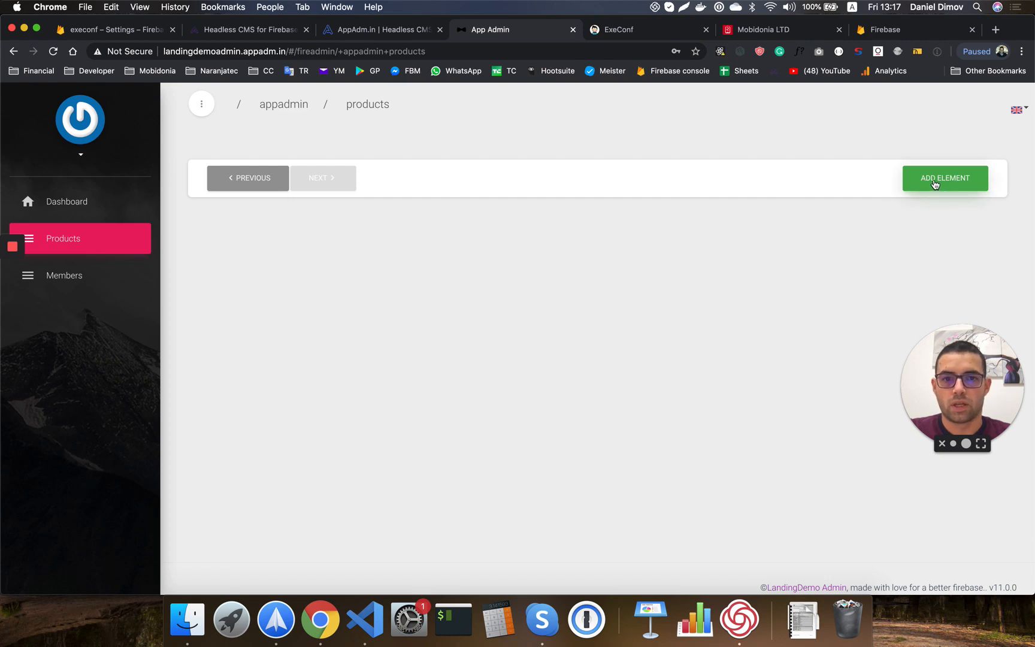
click(934, 182)
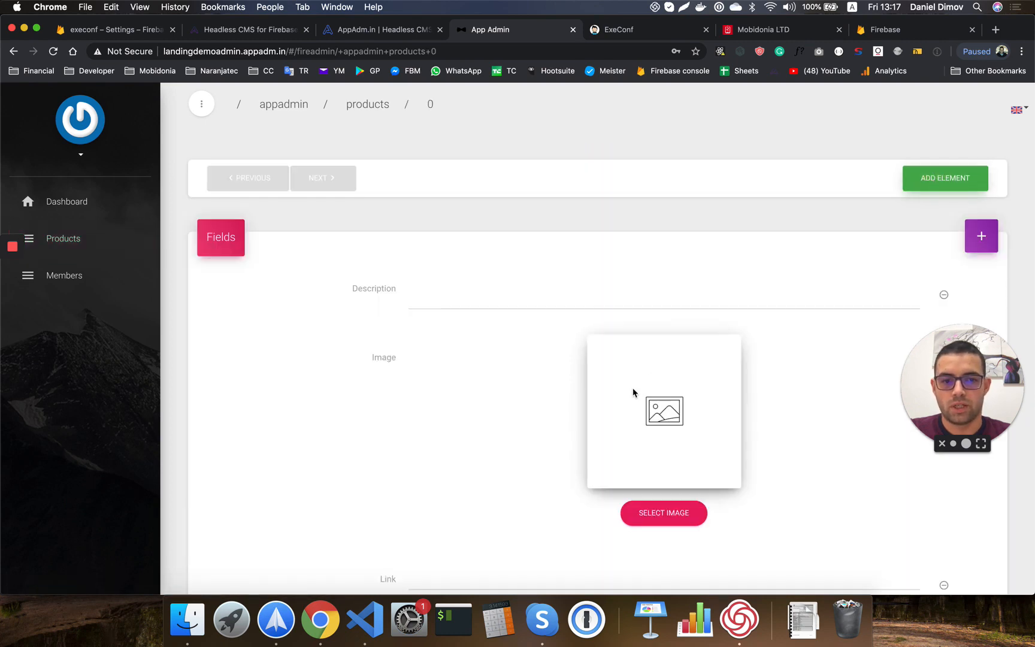
scroll(632, 387, down, 4)
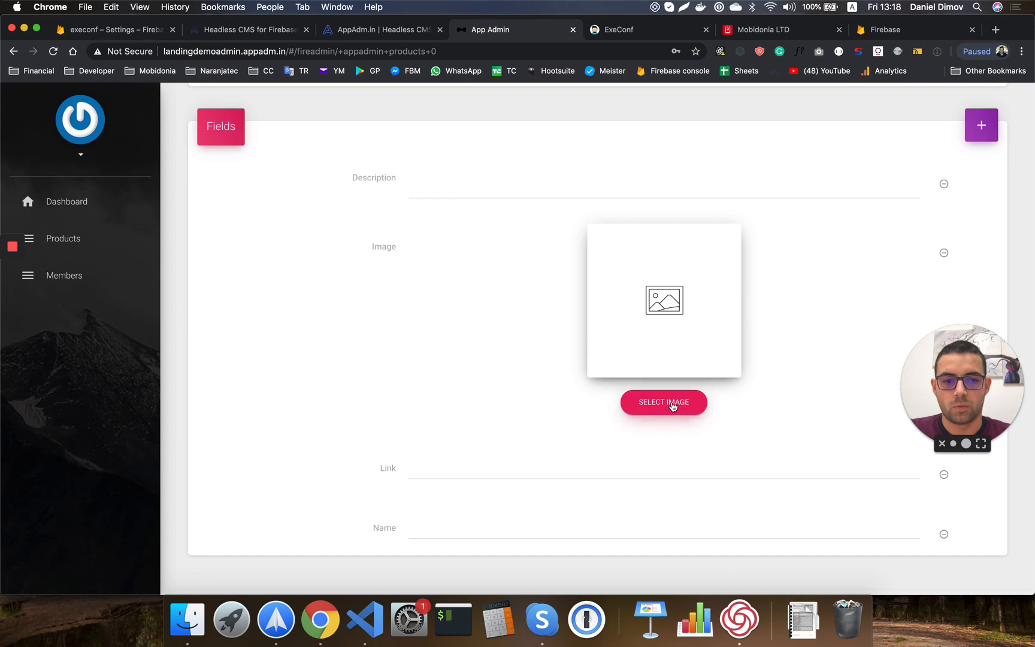
click(672, 406)
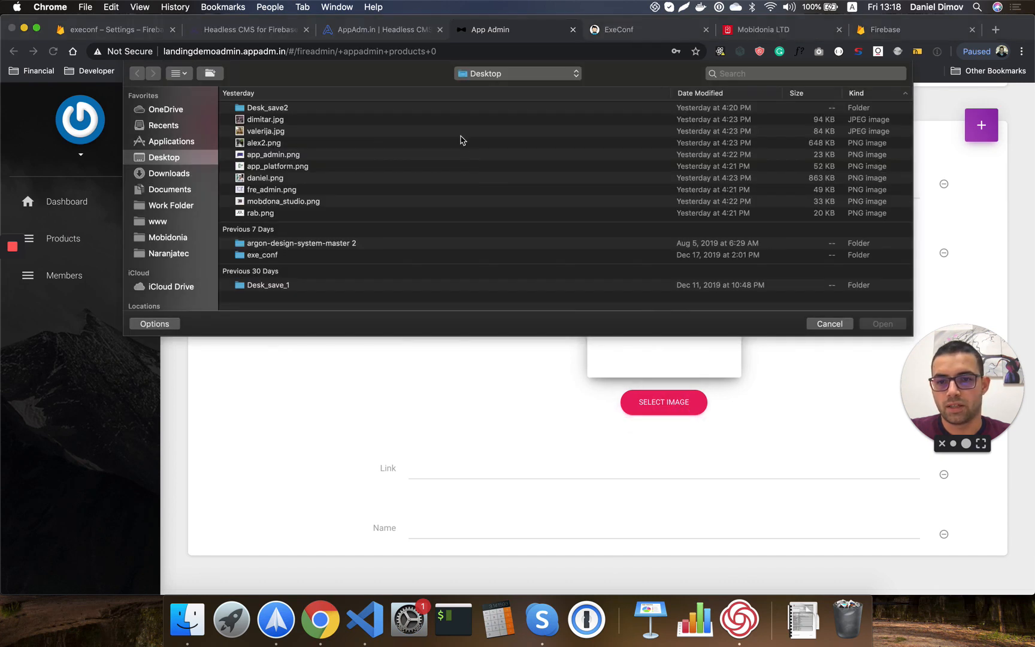
double_click(280, 157)
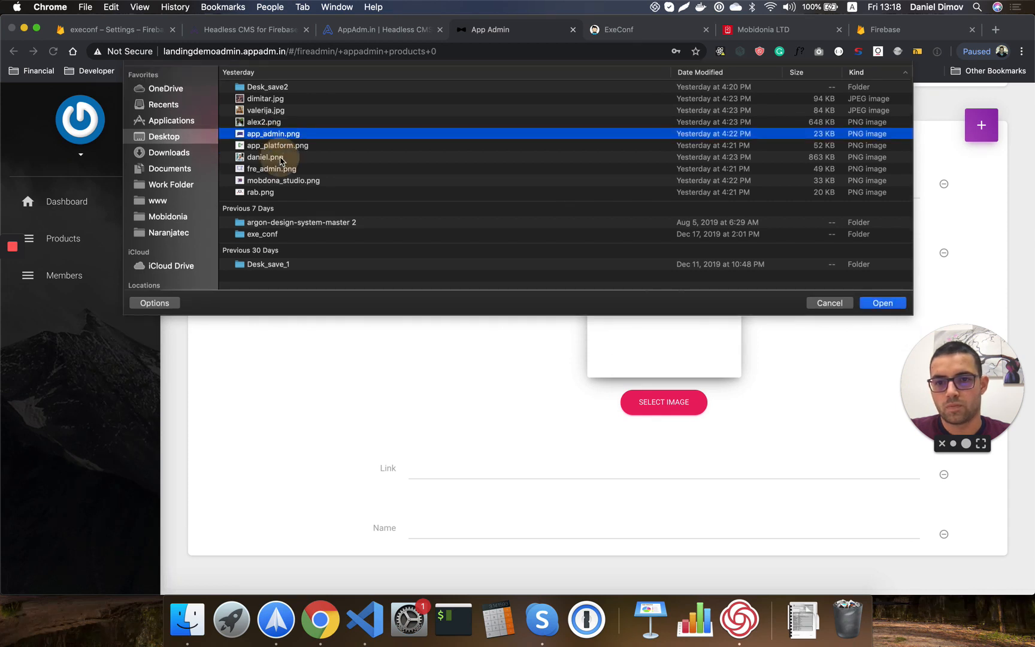
click(427, 502)
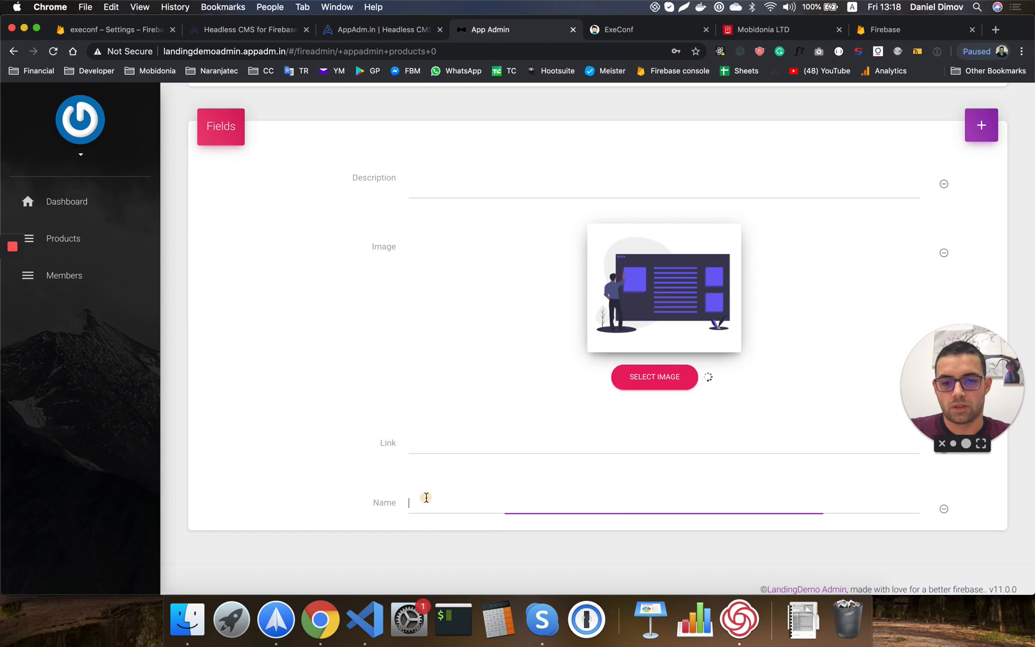
text(AppAdmin)
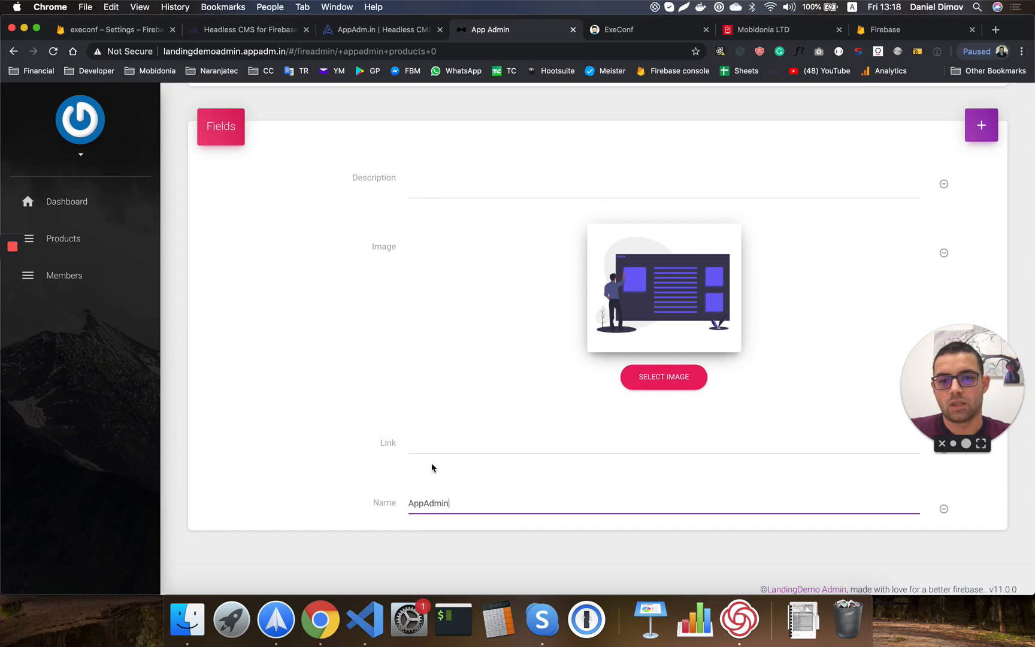
click(421, 445)
text(https://appadm.in)
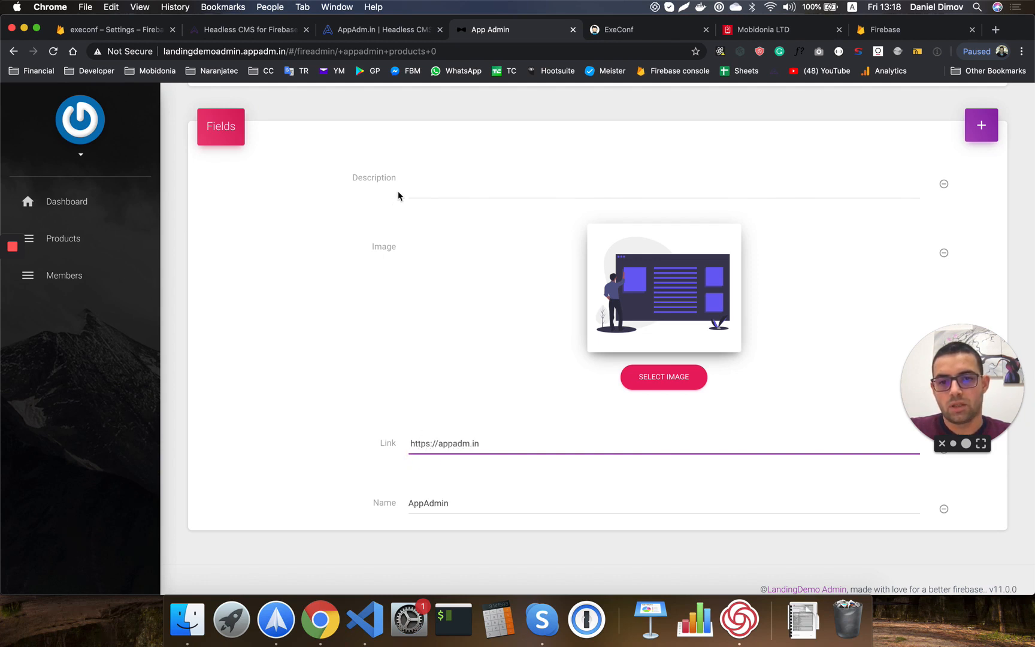
click(432, 180)
text(Hea)
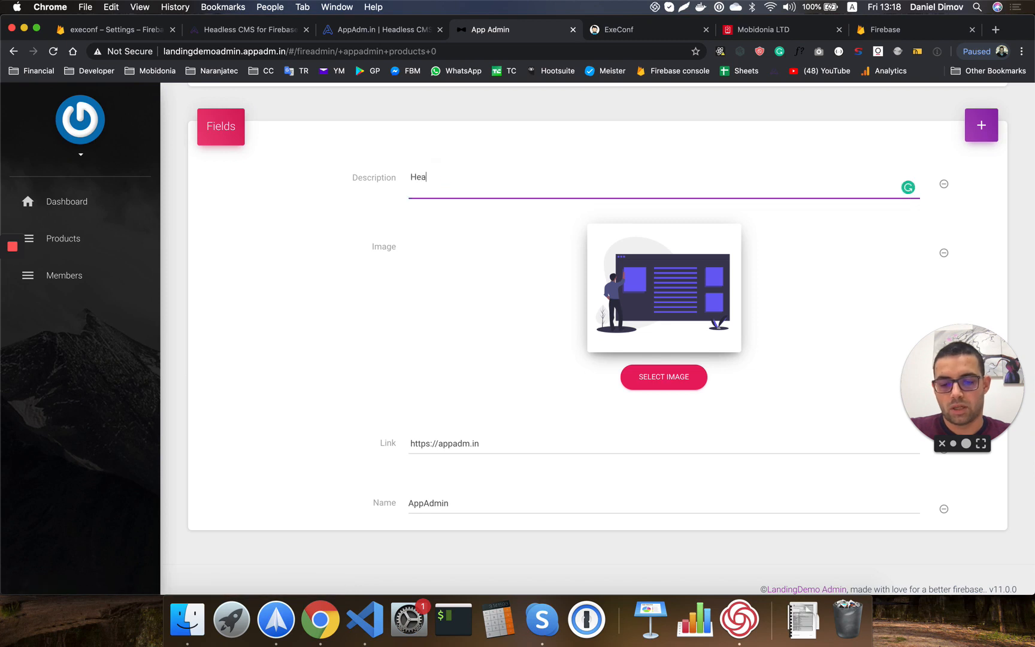
text(dless CMS from Firebase)
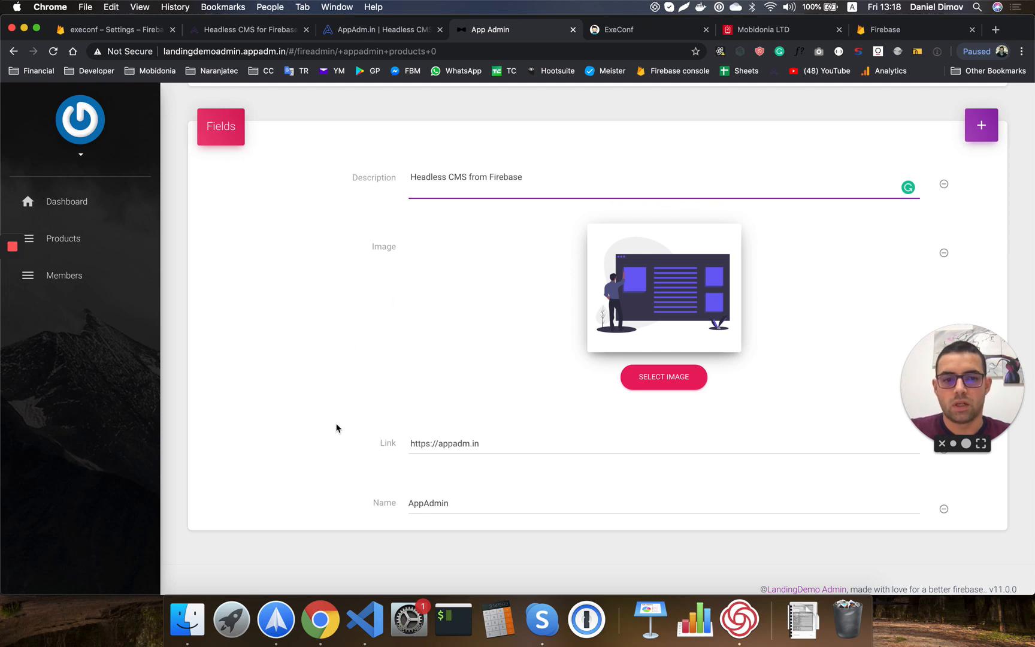
click(238, 358)
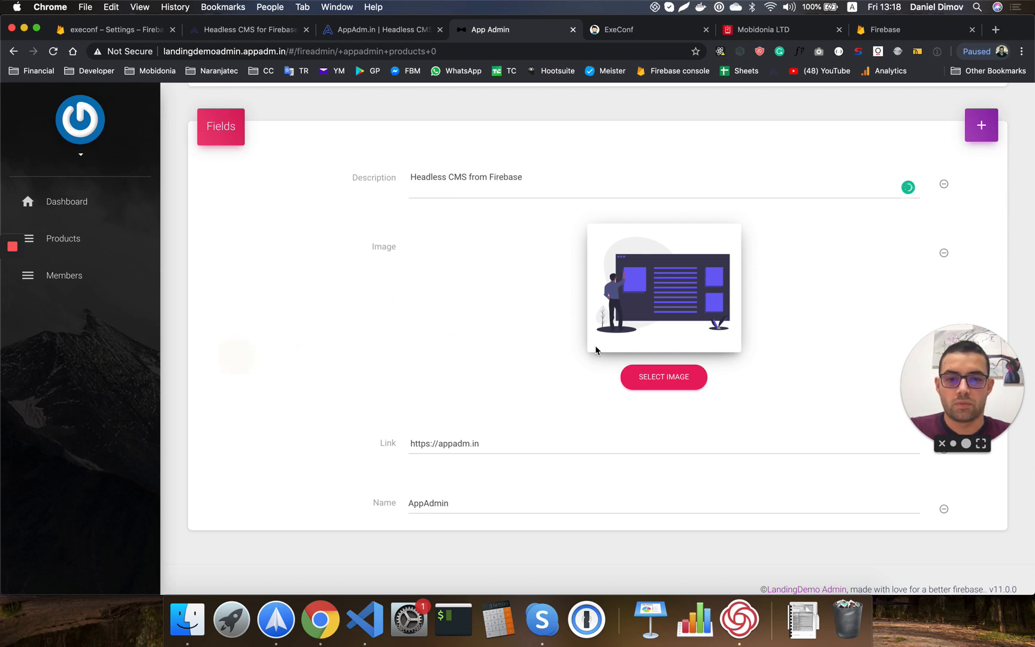
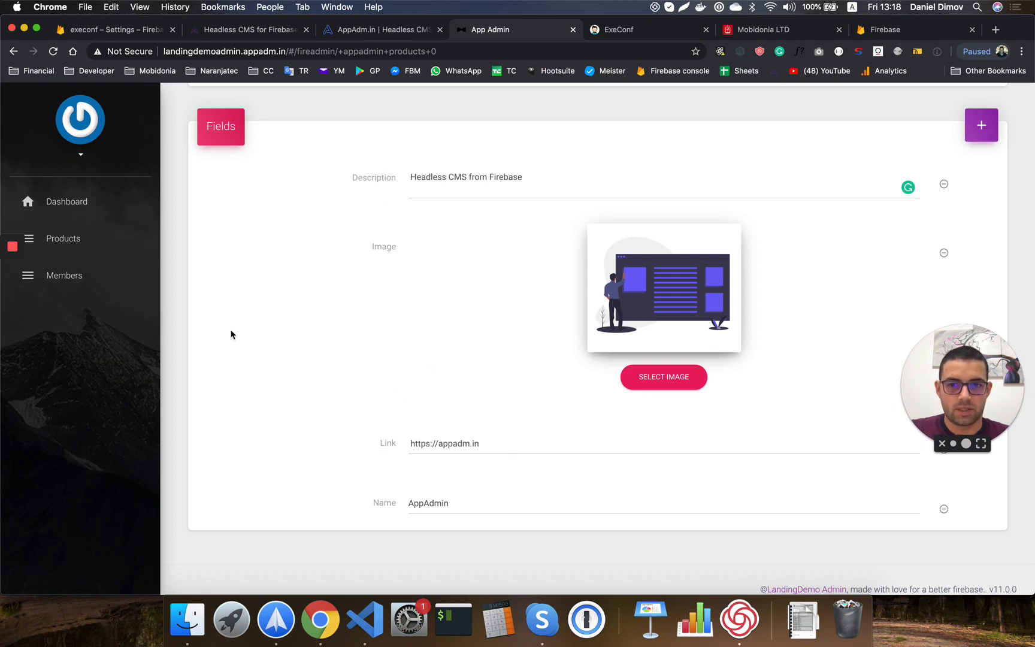
Insert a second, blank product row in the Products list and open it for editing.
click(57, 241)
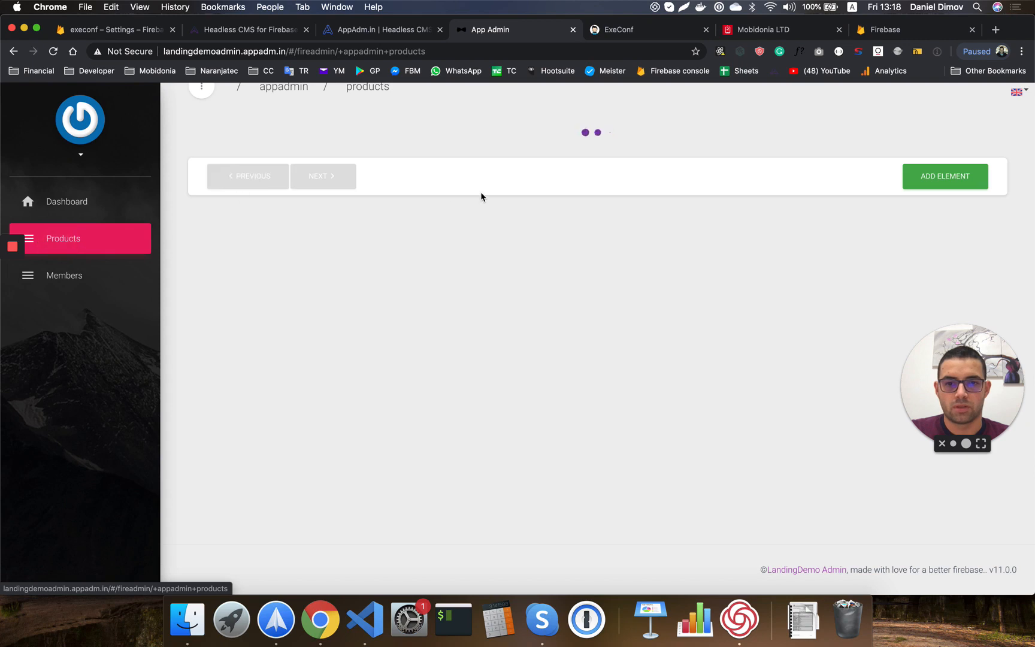
click(971, 220)
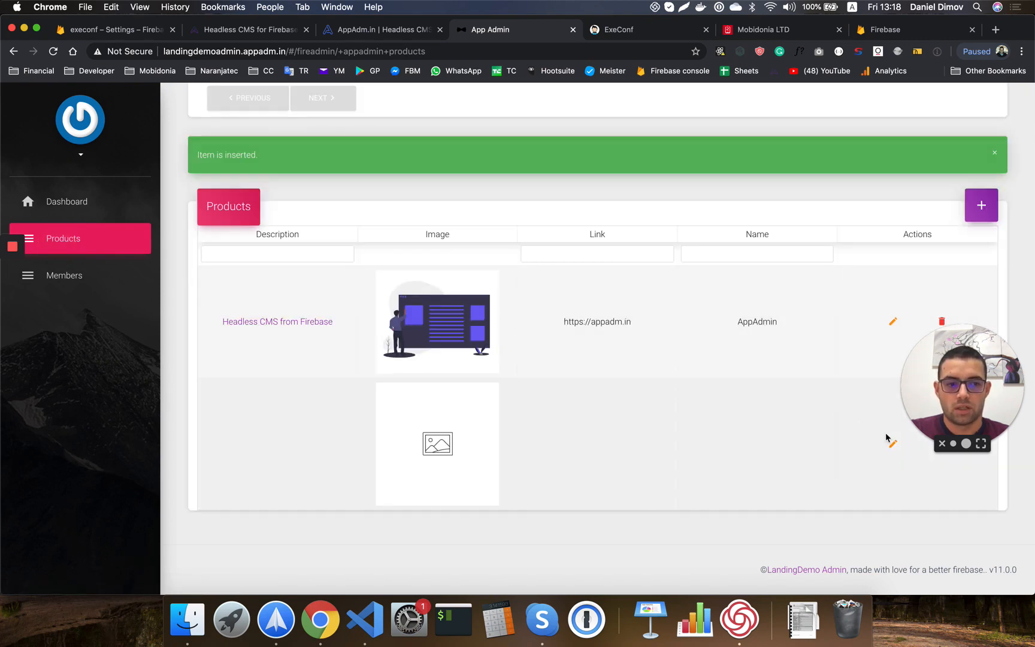
click(892, 444)
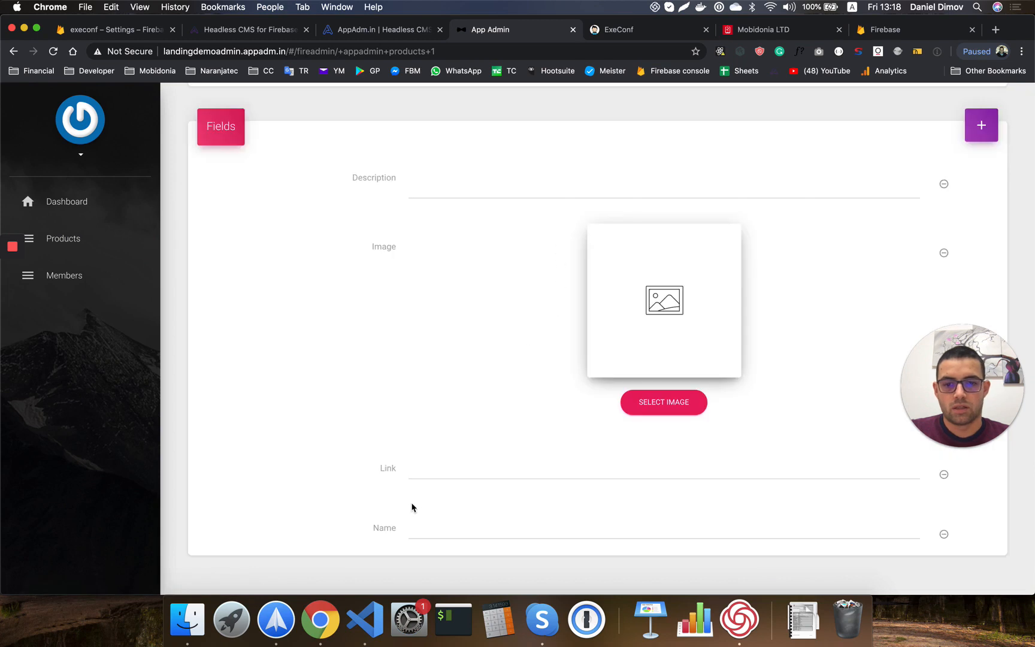
click(421, 527)
text(ReactAppBuilder)
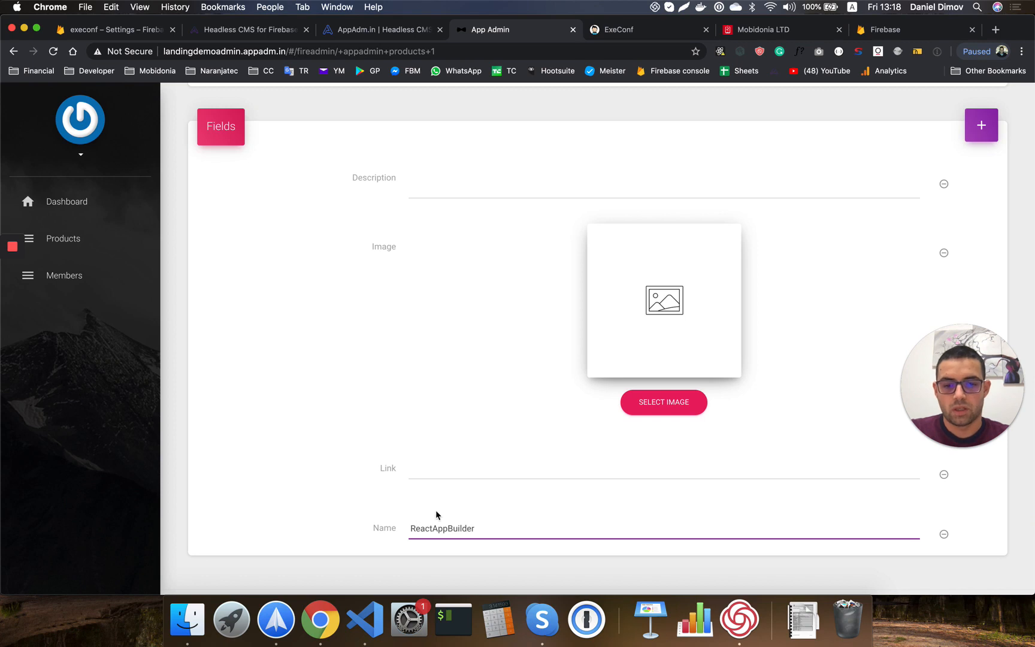
click(431, 470)
text(https://reactappbuil)
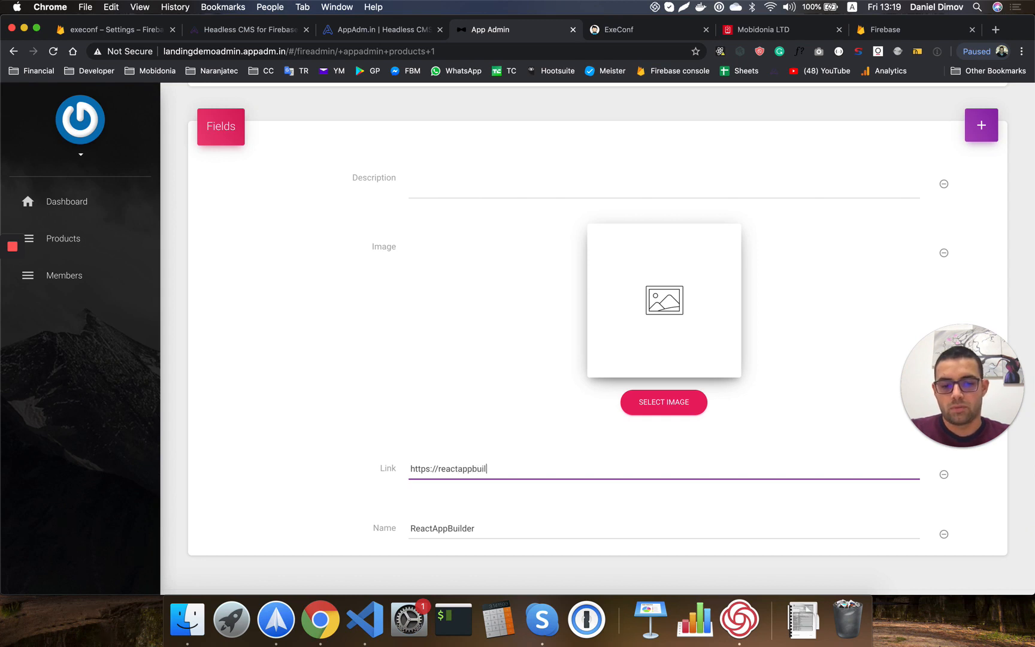
text(der.com)
Set the product image to rab.png and description 'React App builder that anyone can use!'.
click(652, 411)
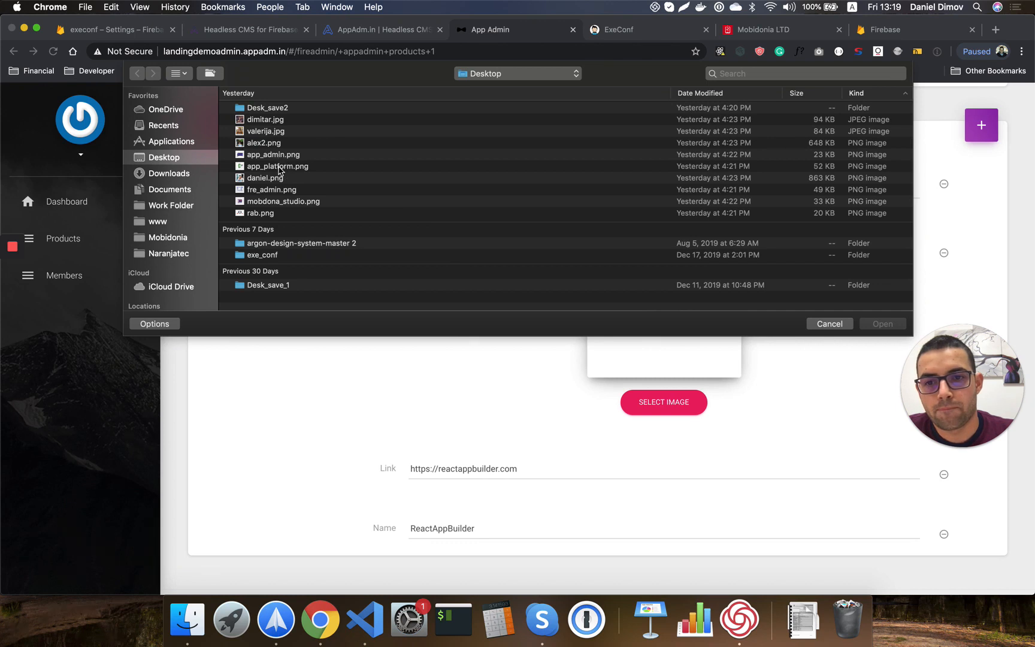
double_click(273, 213)
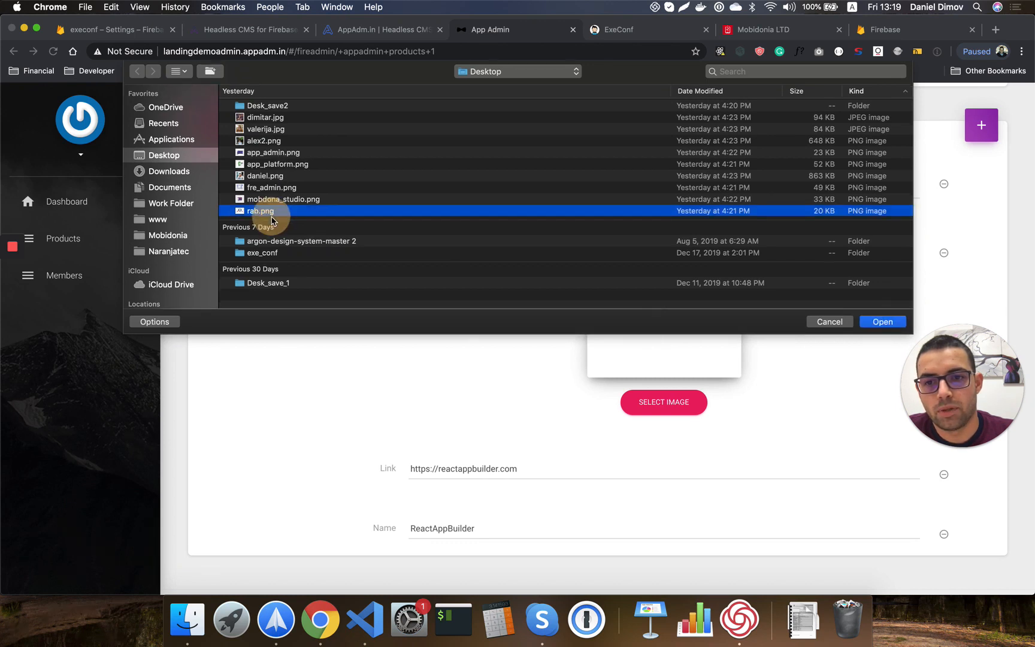
click(449, 185)
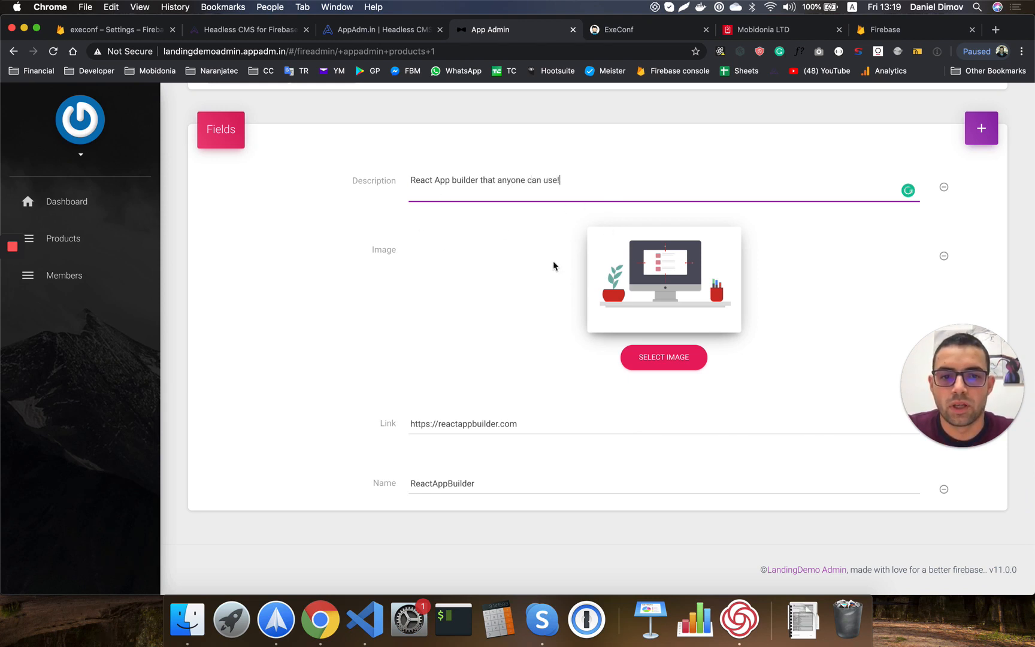
click(412, 335)
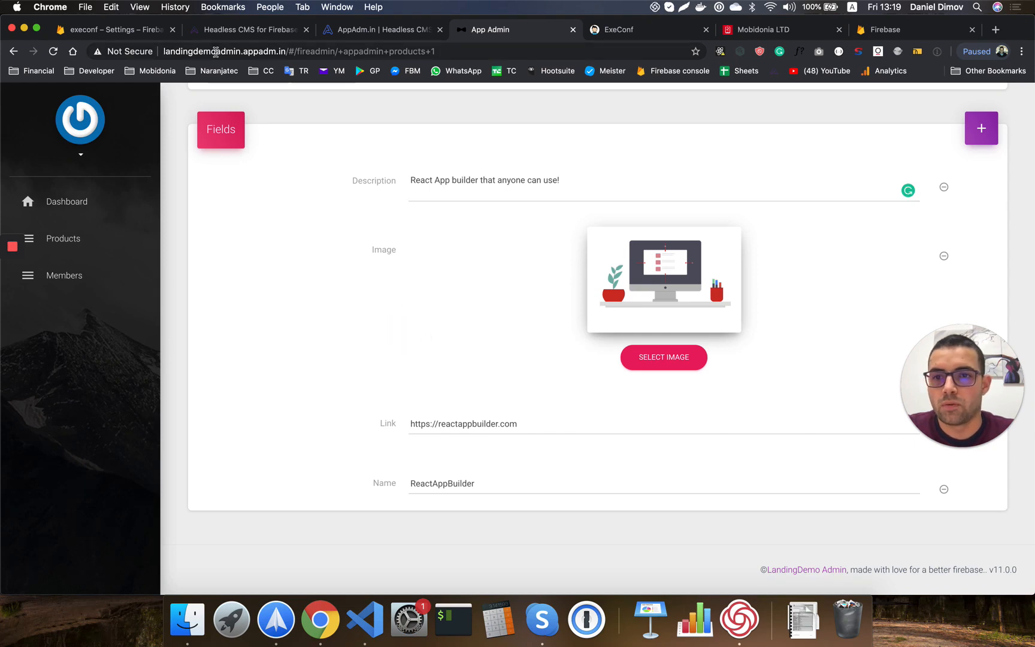
click(111, 30)
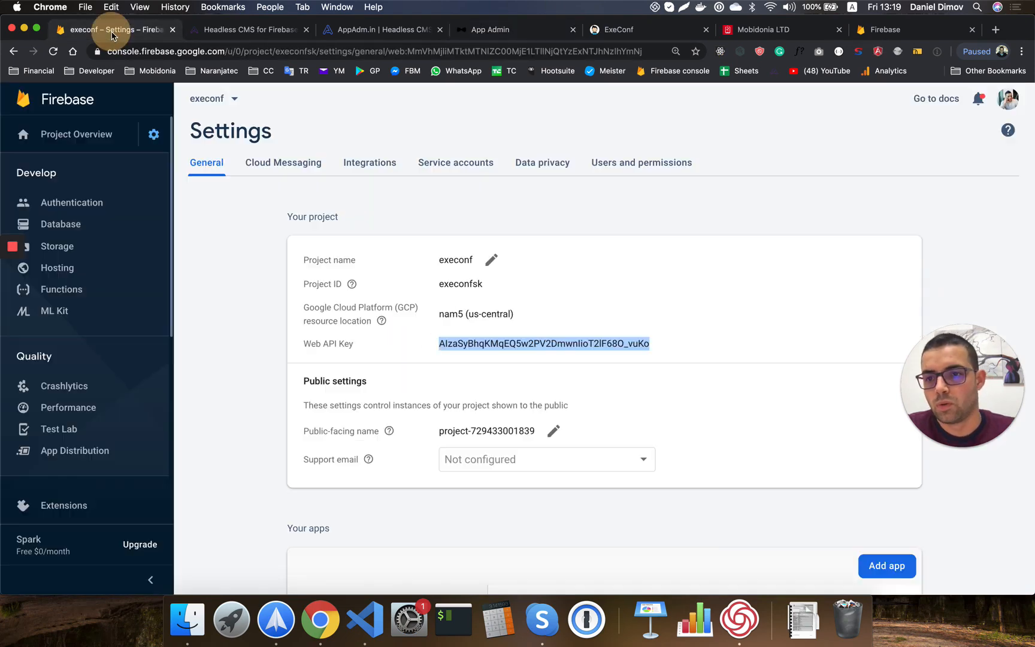
In Firebase's Realtime Database, expand appadmin/products/1 and check ReactAppBuilder's stored image URL.
click(78, 230)
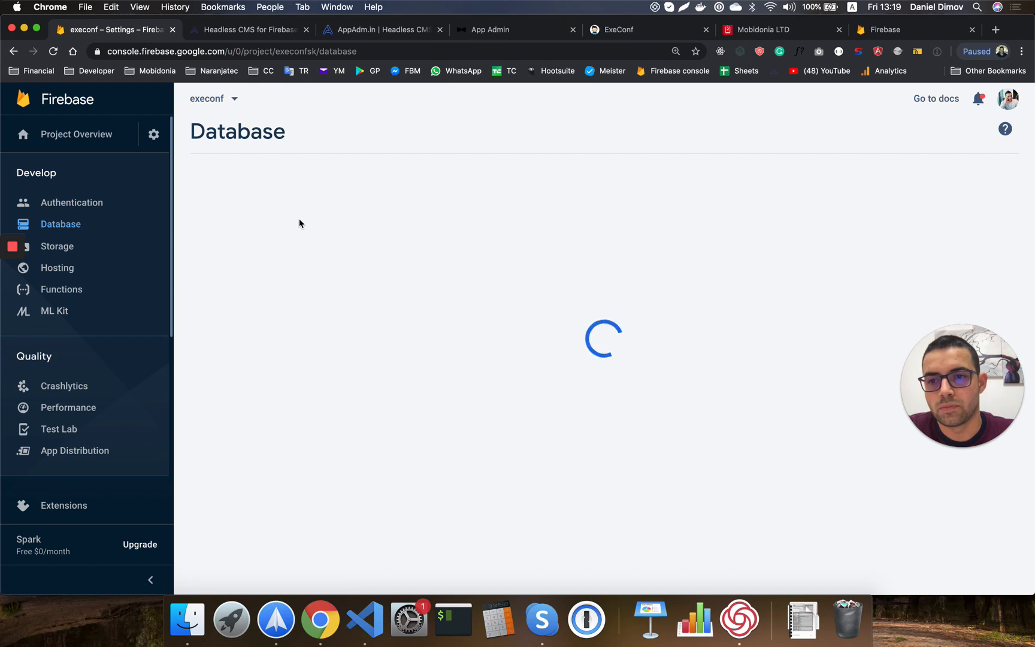
click(682, 211)
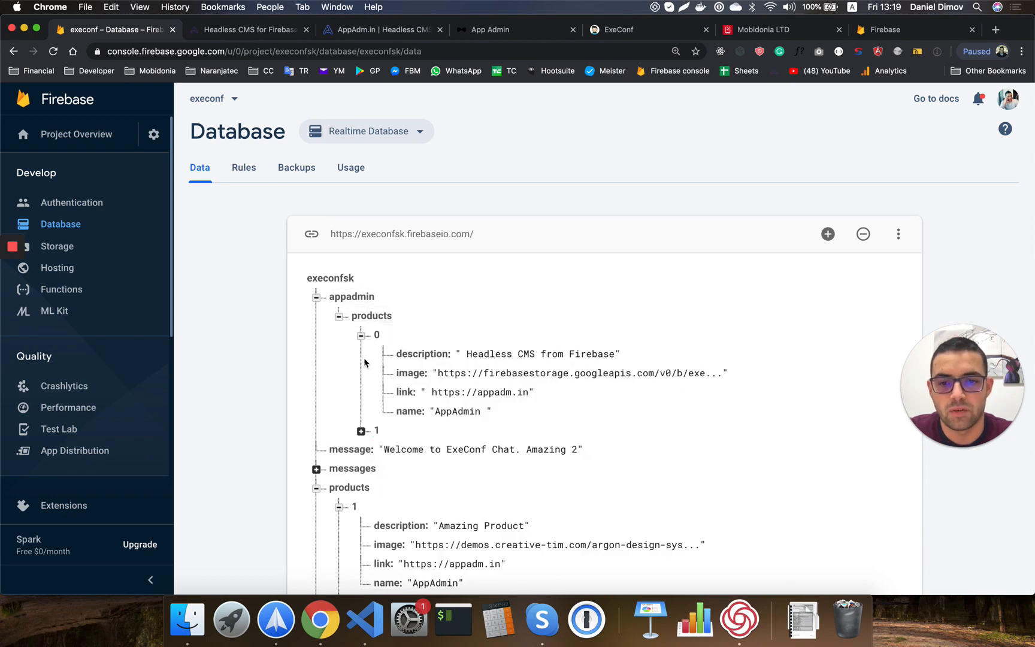
click(361, 430)
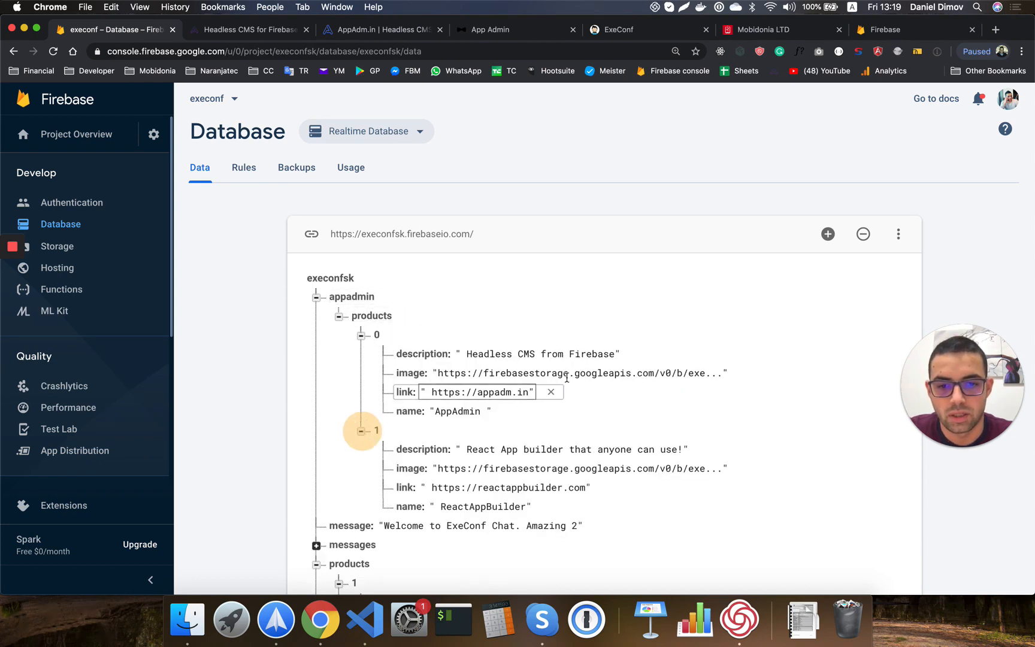
double_click(515, 374)
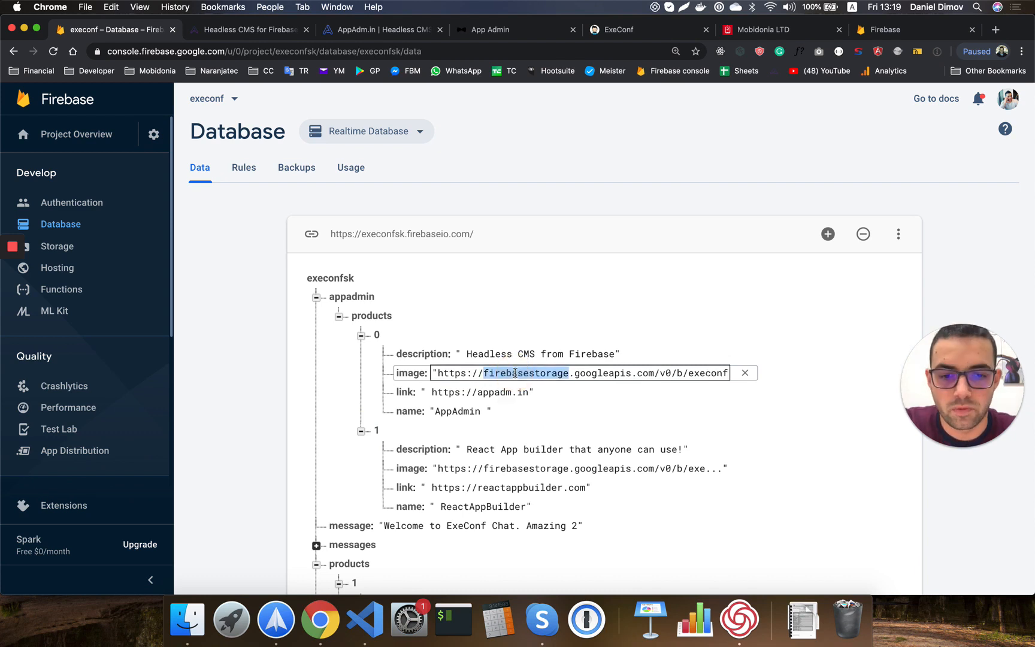
scroll(506, 447, down, 3)
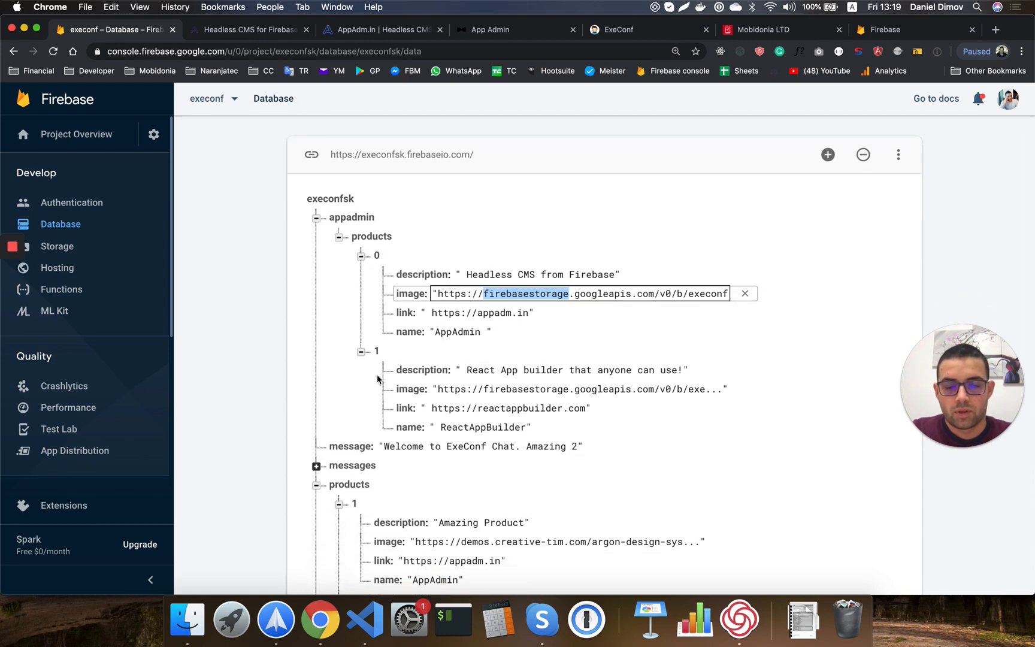
click(520, 30)
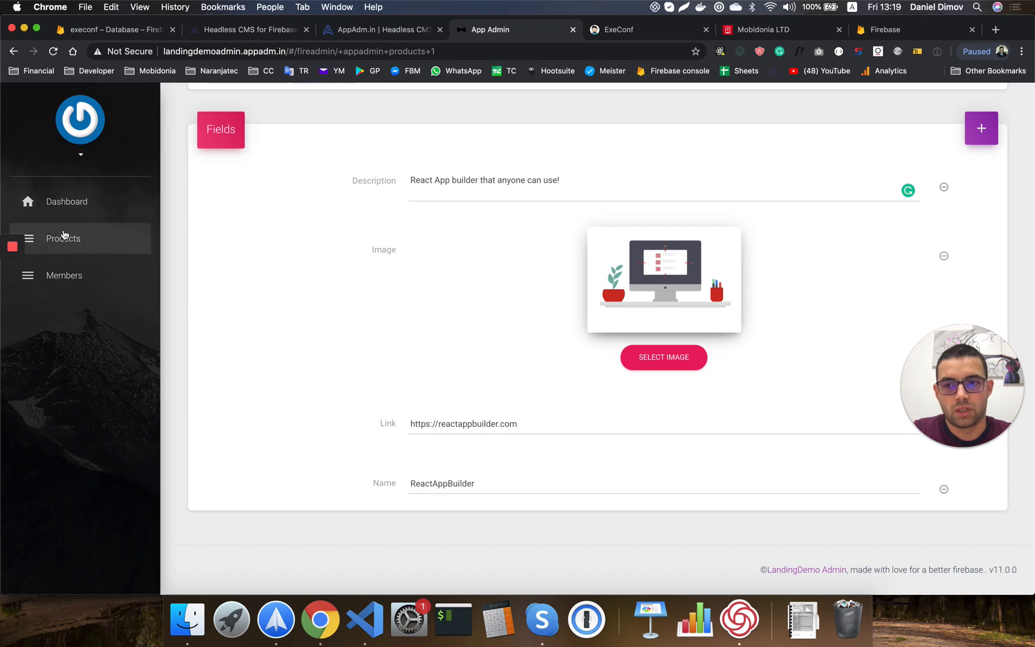
Check the local ExeConf page's products, still showing the old AppAdmin, React App builder and AppPlatfrom.
click(60, 238)
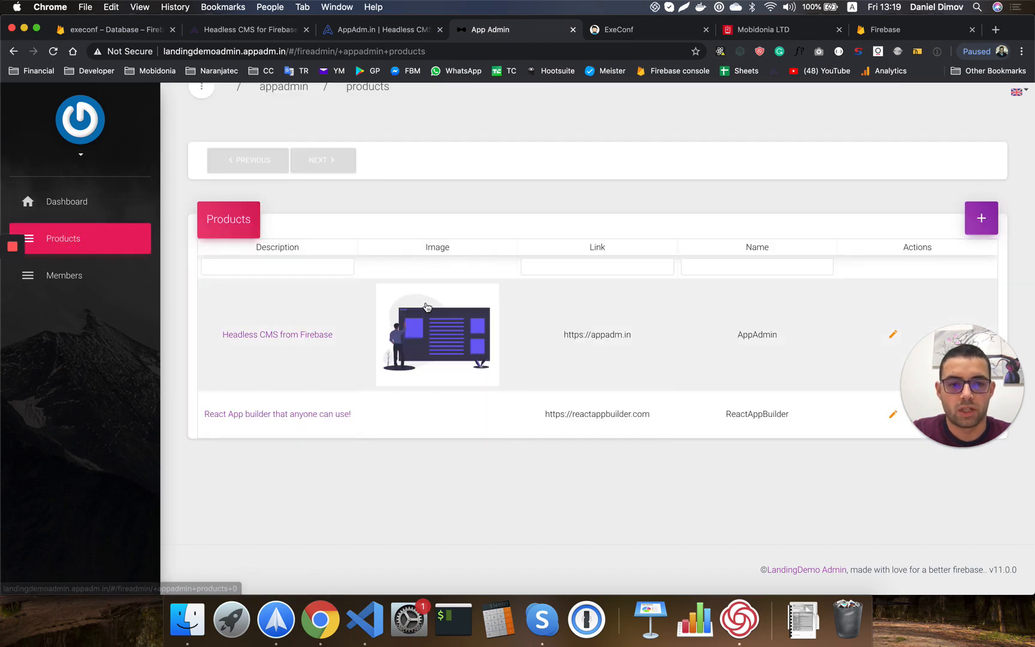
click(604, 29)
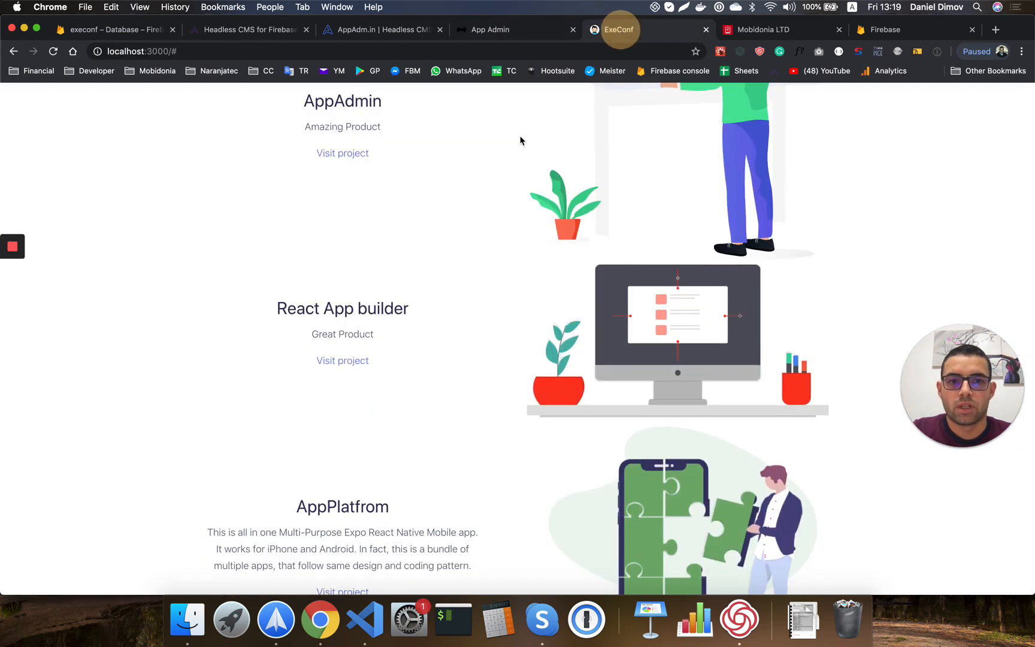
scroll(487, 291, up, 3)
scroll(487, 291, up, 5)
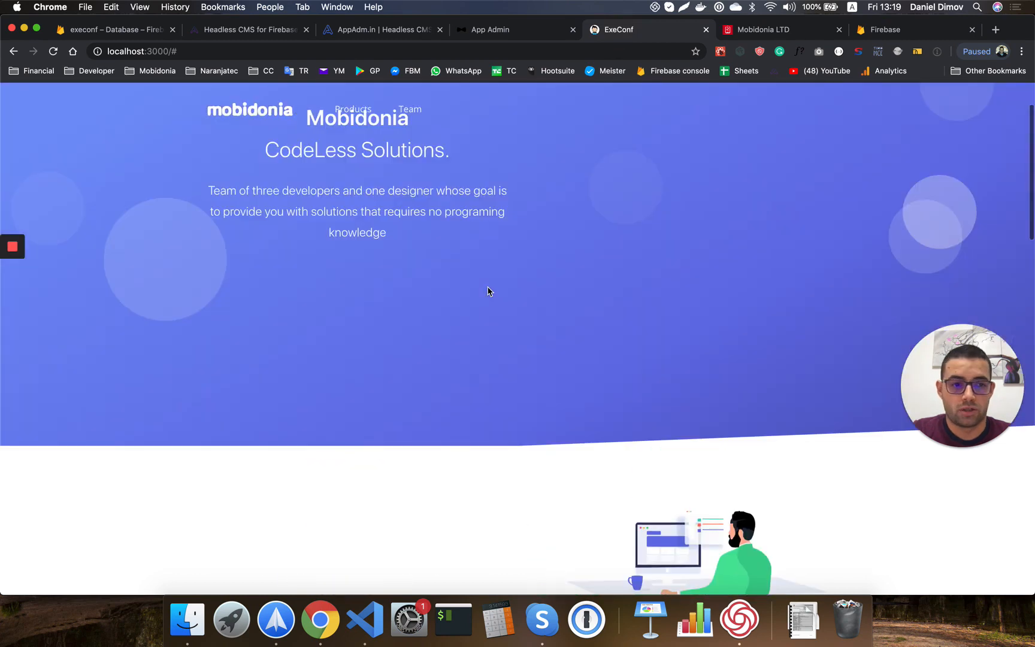
scroll(487, 291, down, 10)
scroll(488, 291, down, 3)
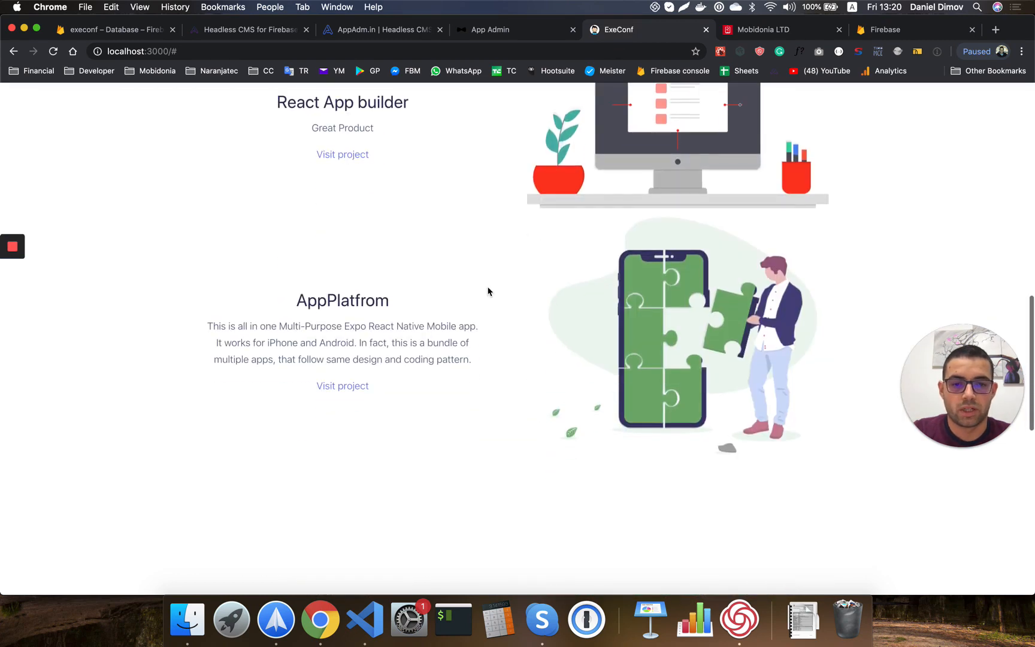
click(366, 619)
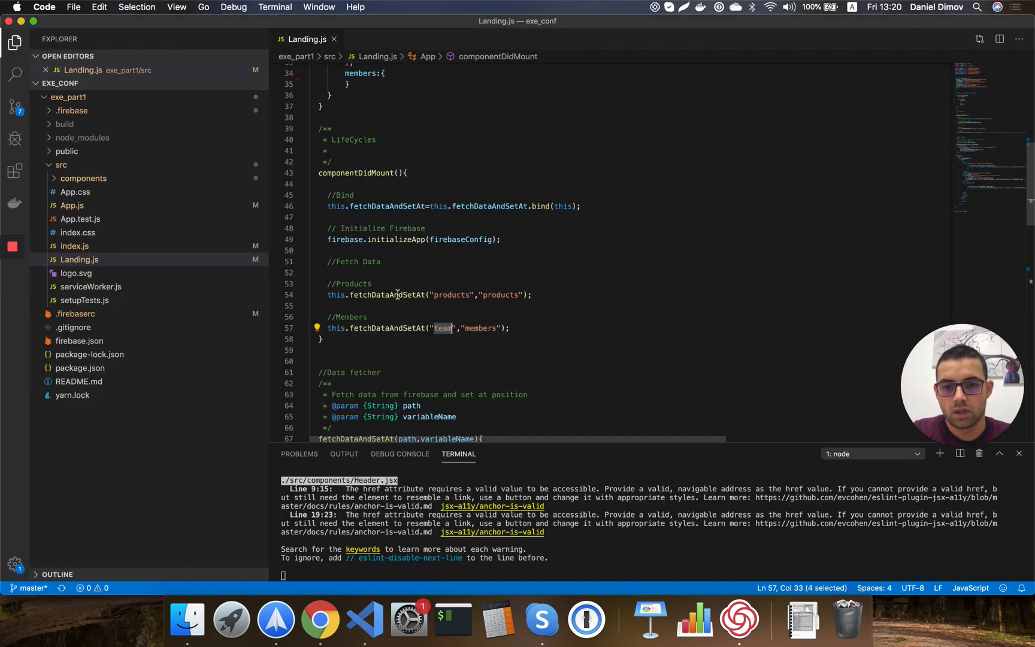
Change the products path on line 54 of Landing.js to 'appadmin/products' and save.
double_click(445, 294)
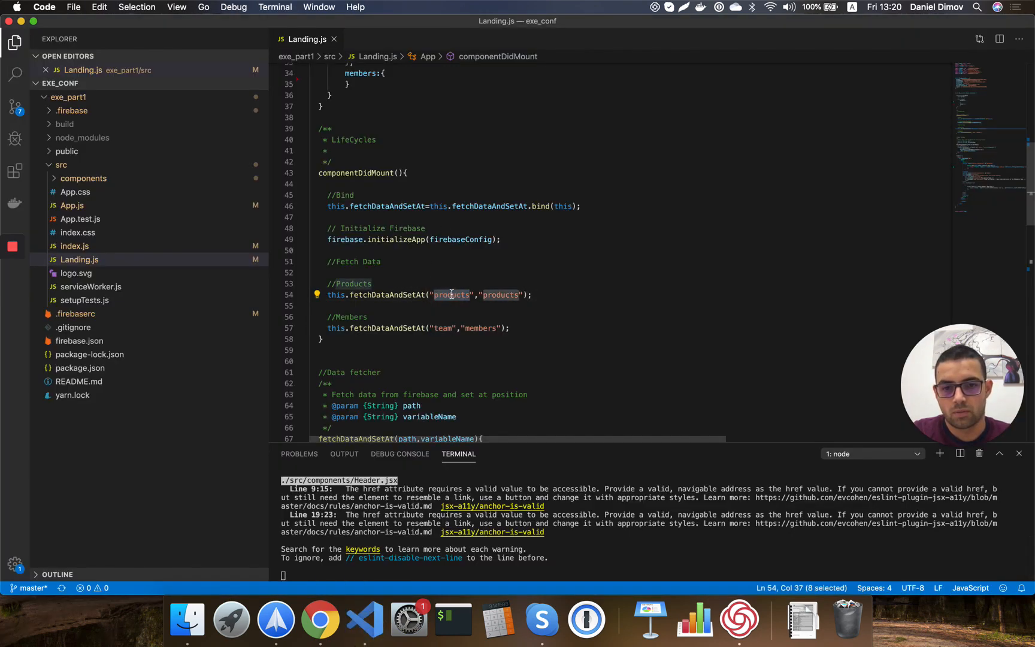
click(433, 295)
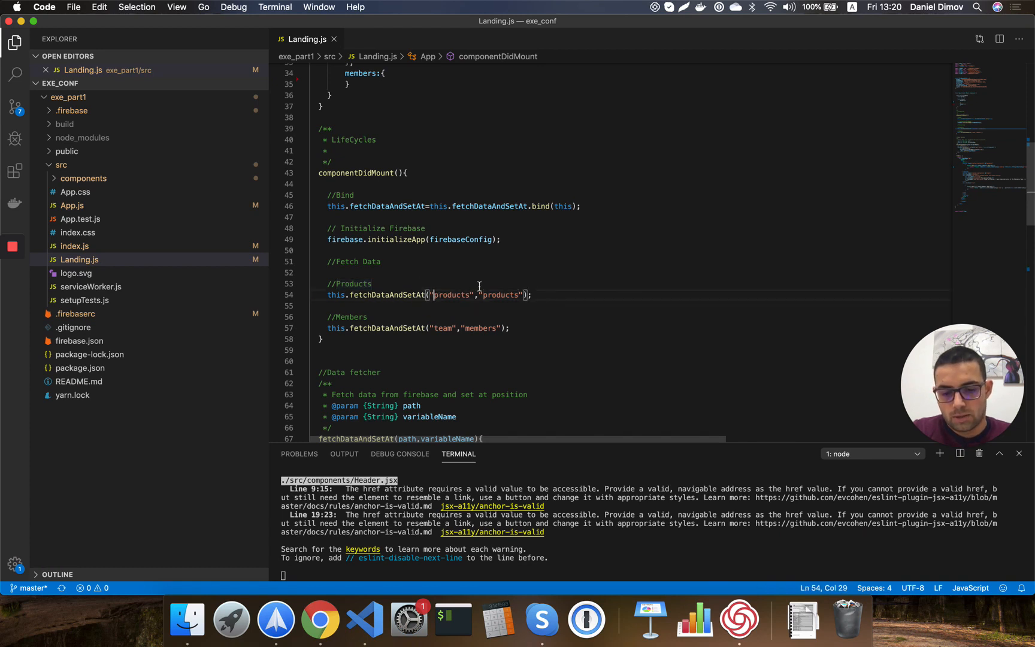
text(aa)
key(BackSpace)
text(ppadmi)
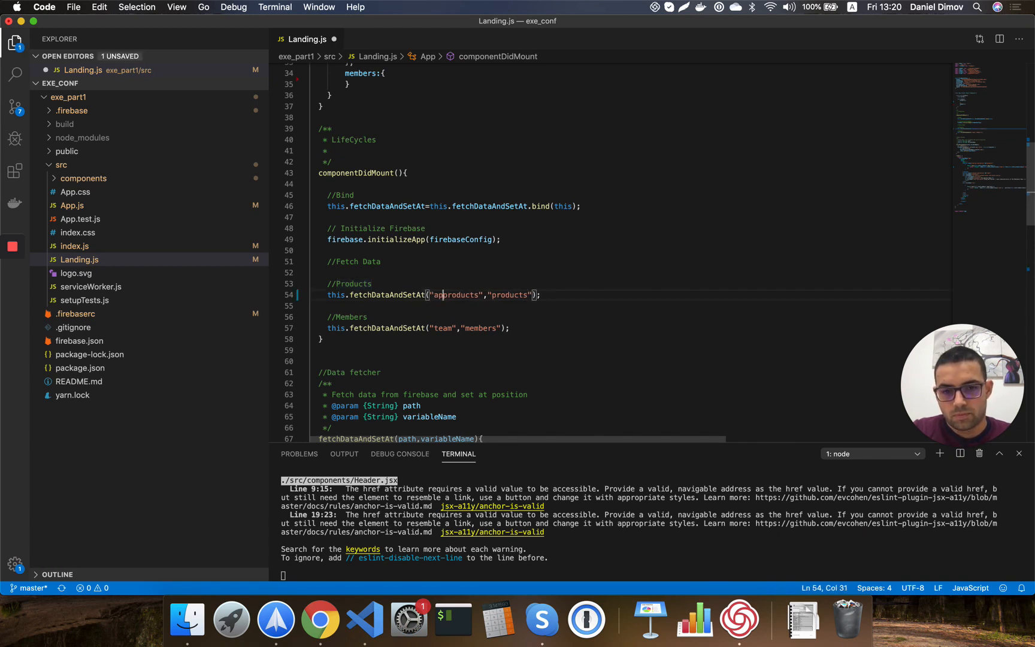
text(n/p)
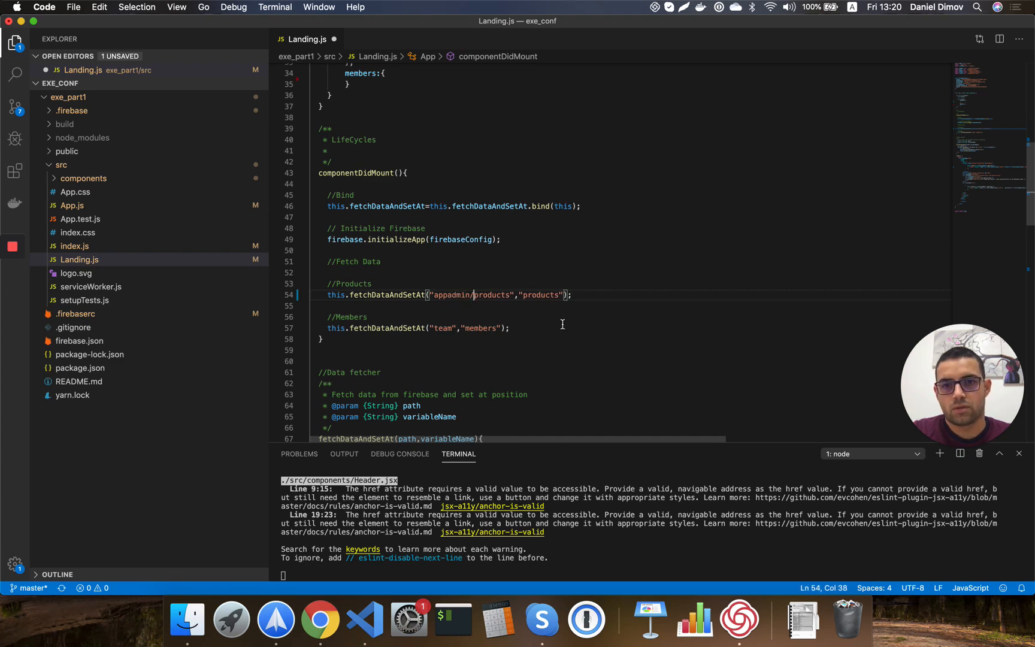
key(super+s)
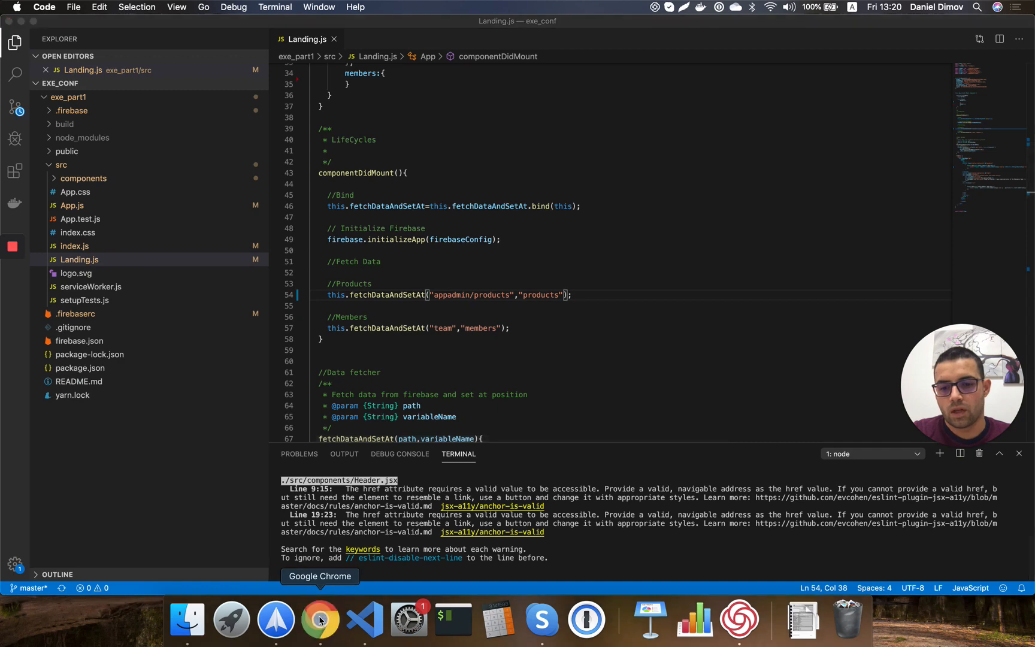
Scroll the reloaded landing page, now listing AppAdmin and ReactAppBuilder, down to The amazing Team.
click(320, 620)
scroll(467, 224, up, 10)
scroll(467, 224, down, 3)
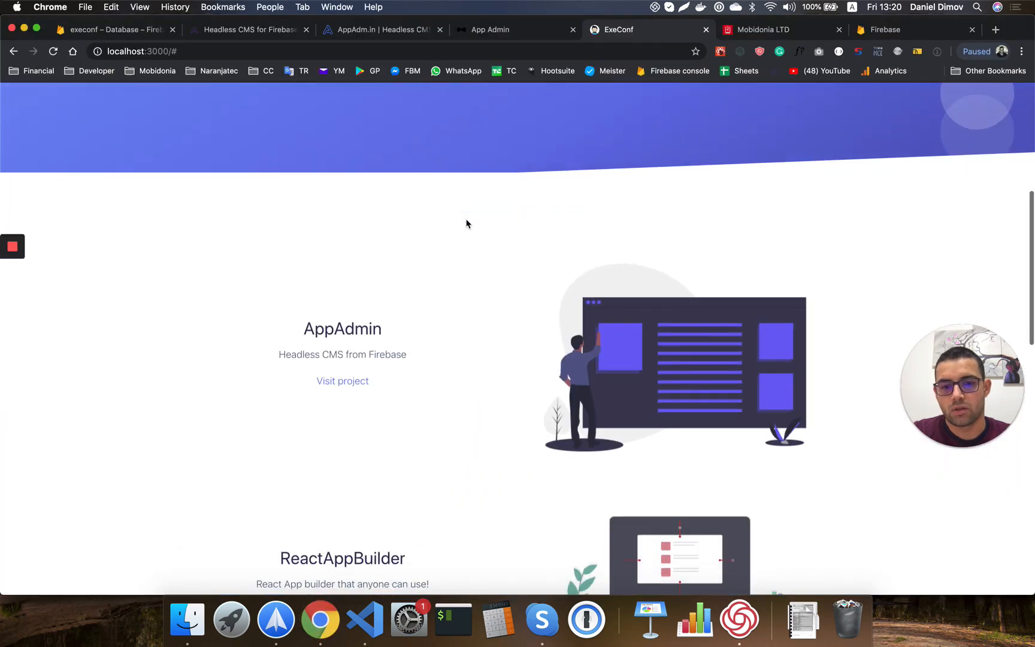
scroll(467, 224, down, 2)
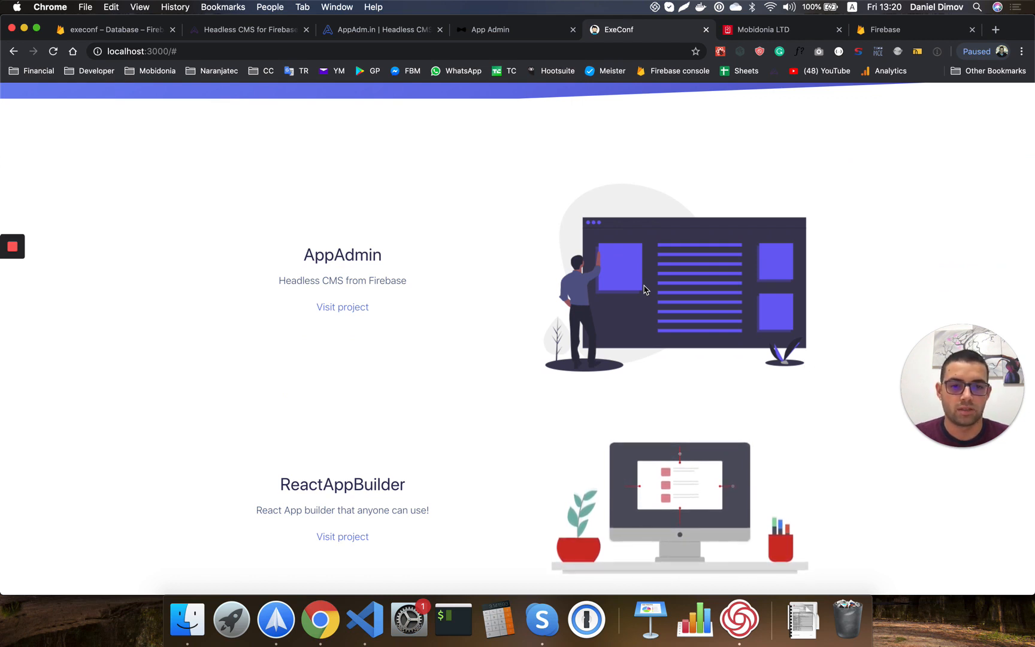
scroll(645, 290, down, 2)
scroll(644, 289, up, 3)
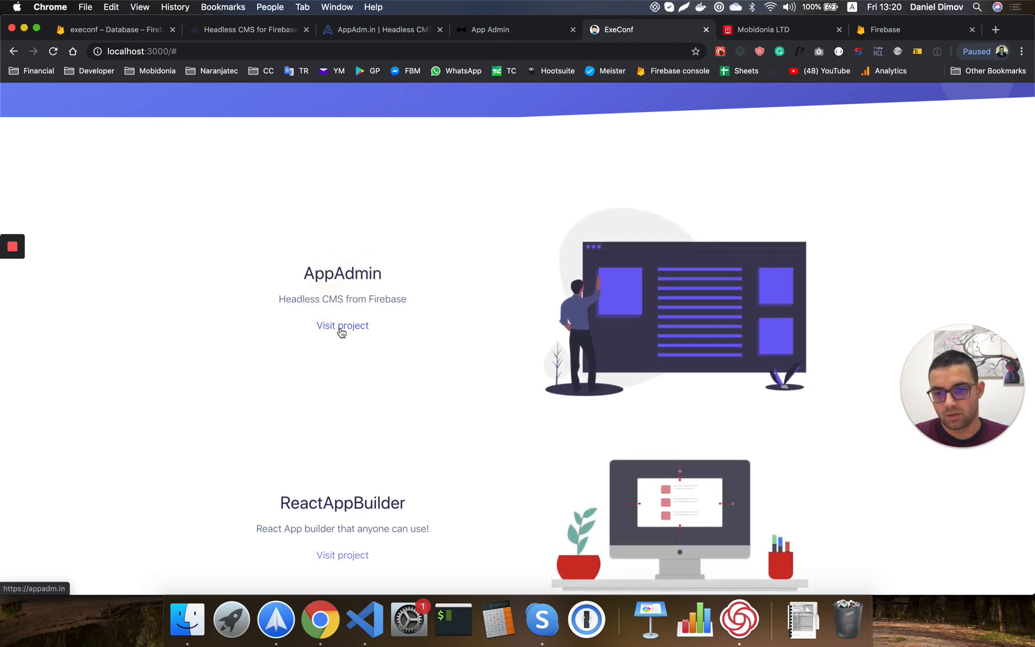
scroll(523, 406, down, 8)
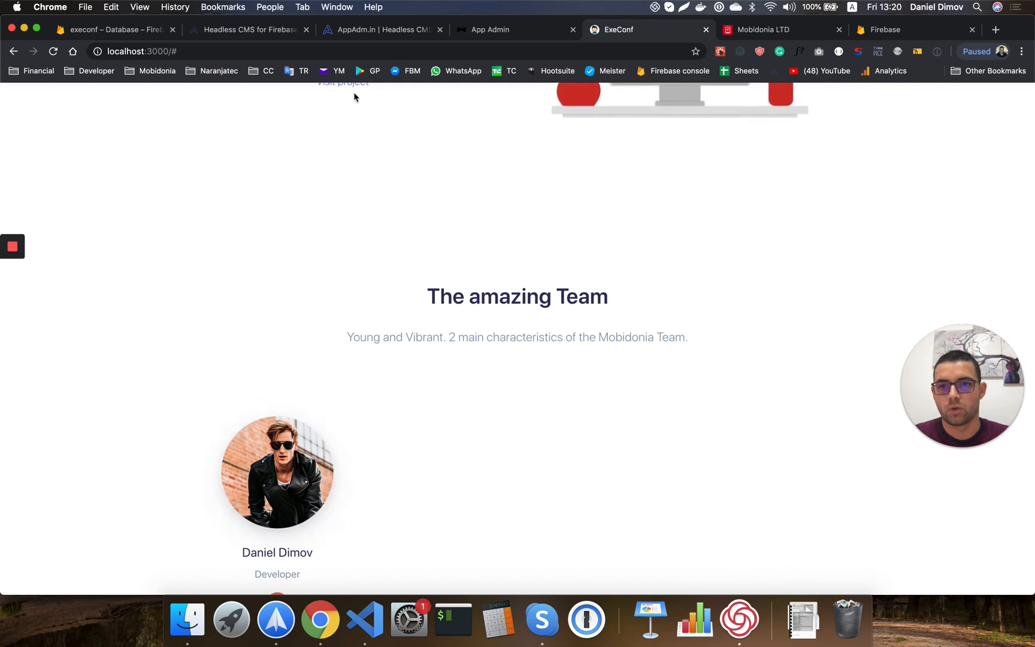
click(498, 31)
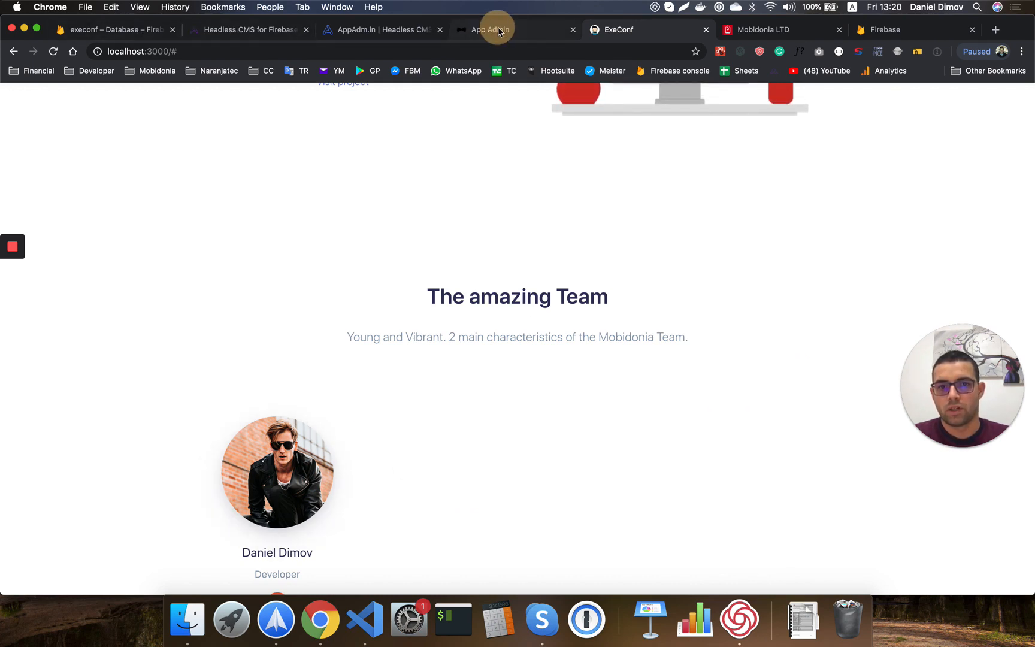
Add a new entry under Members and upload the member's photo.
click(60, 275)
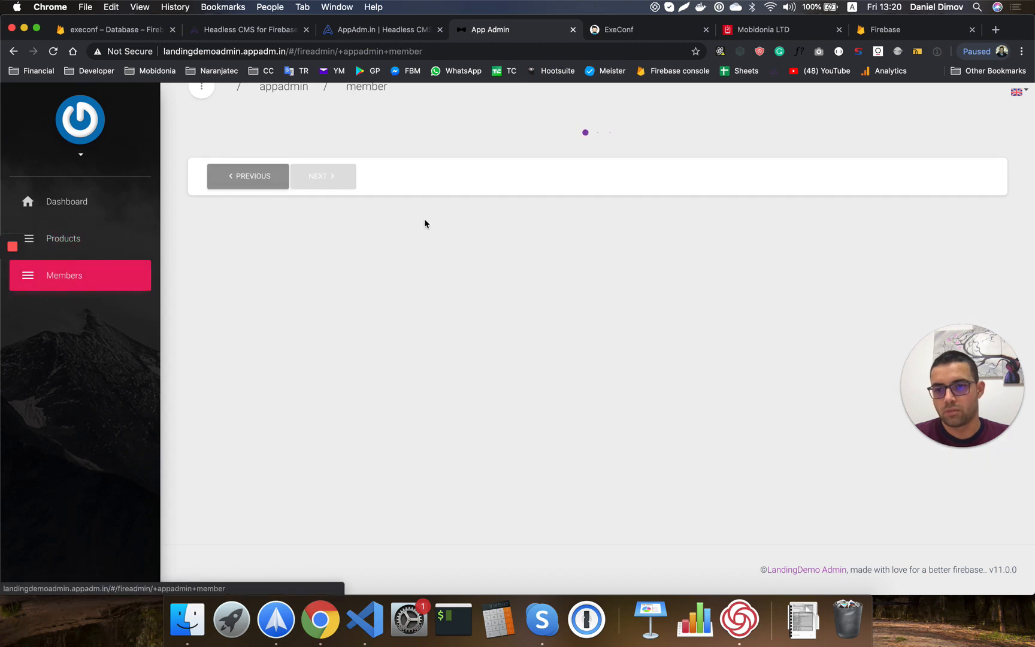
click(944, 160)
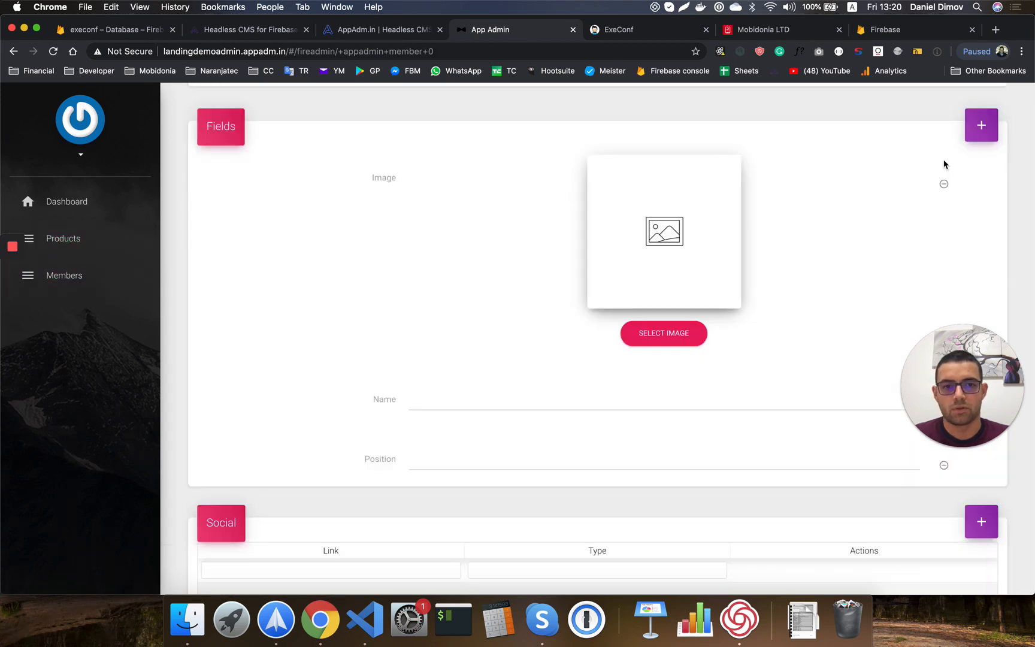
click(660, 338)
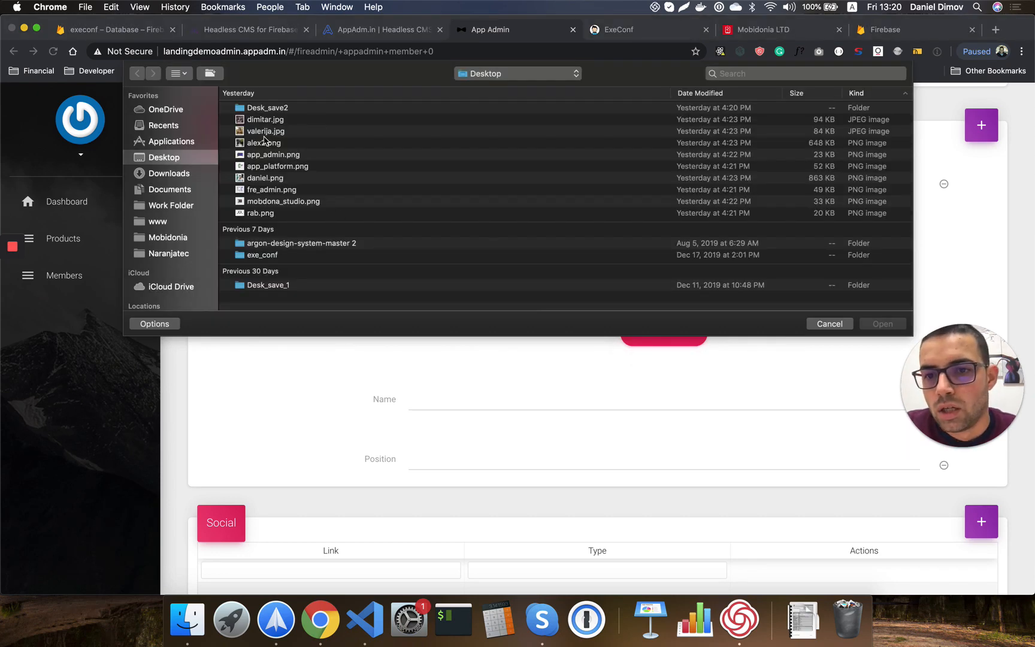
double_click(264, 179)
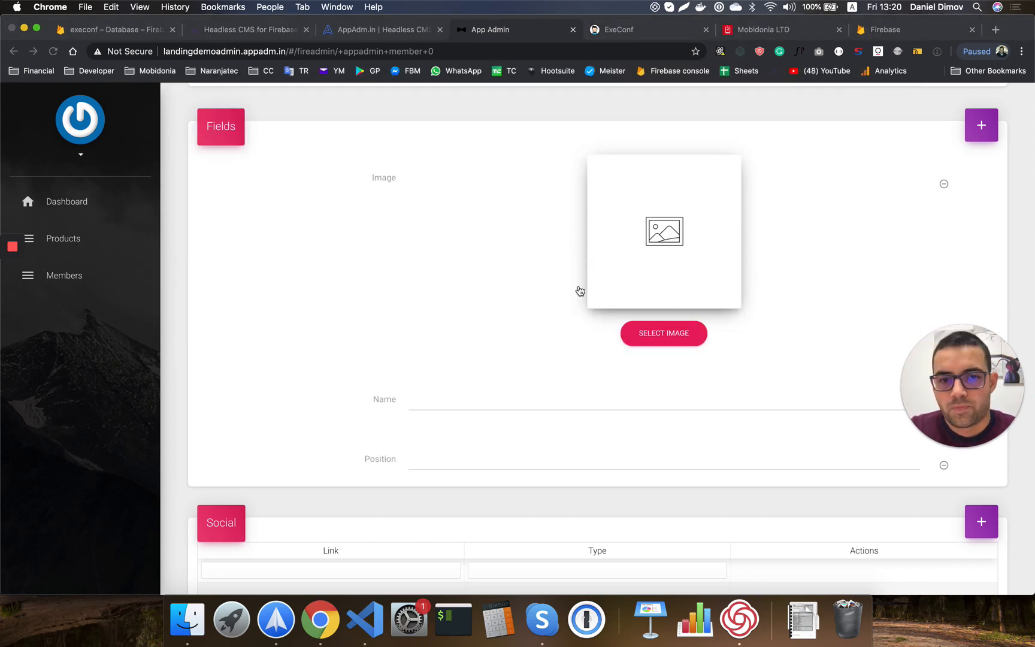
Enter the member's full name and the position Developer.
click(445, 402)
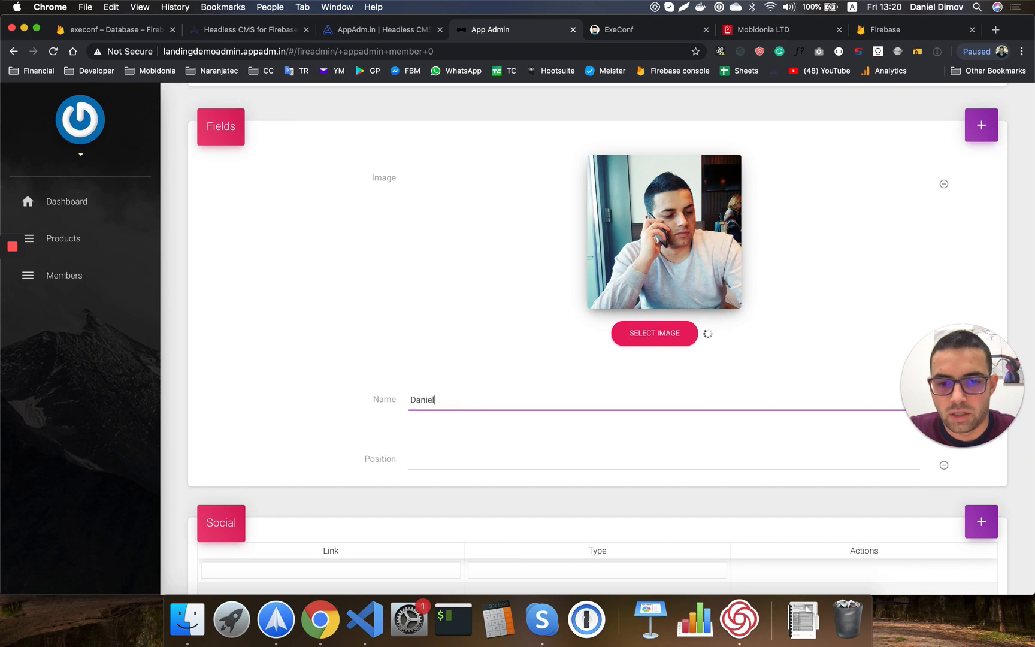
click(427, 455)
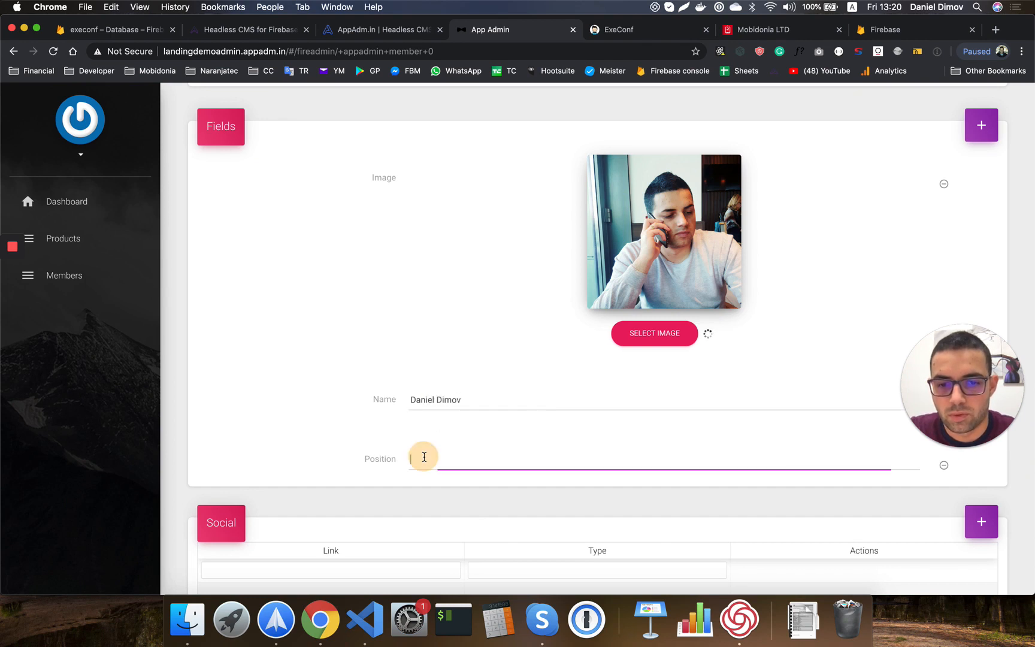
text(Developer)
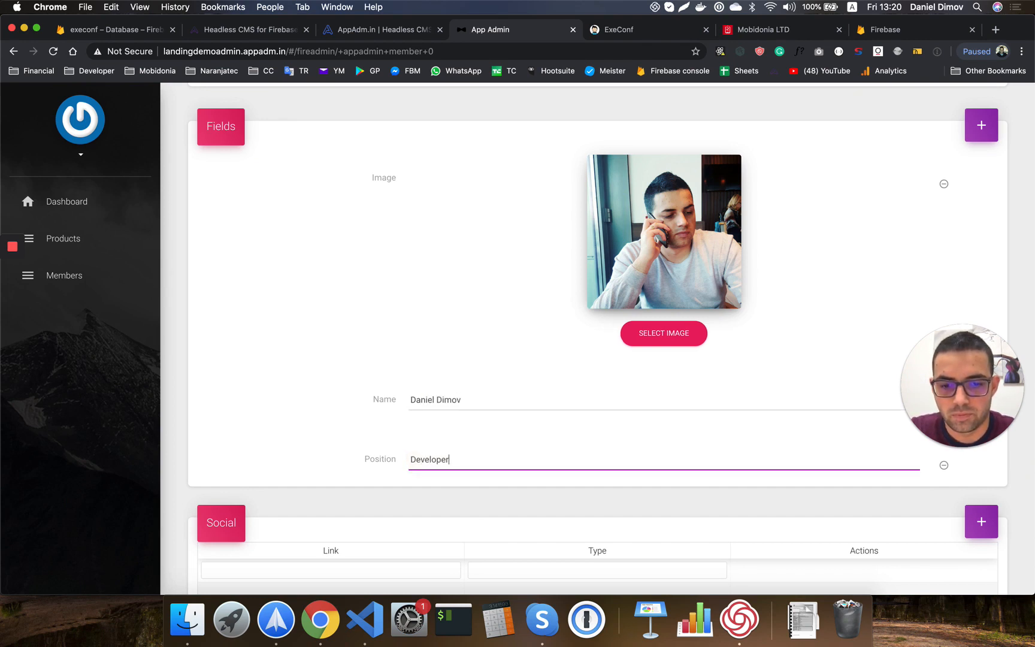
scroll(442, 445, down, 4)
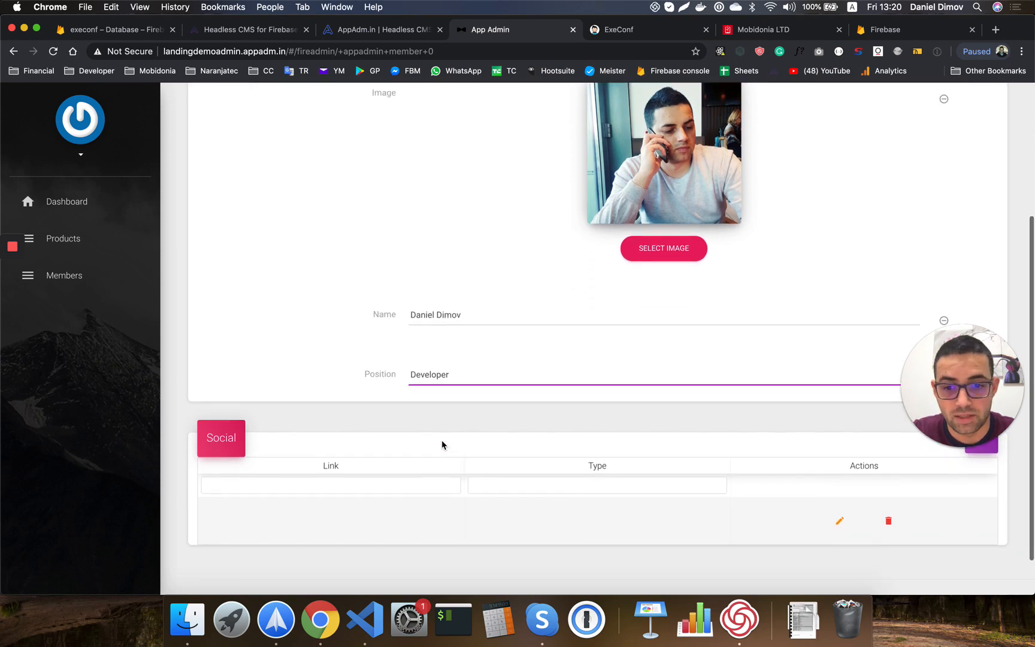
Give the member a social link of type facebook pointing to their Facebook profile URL.
click(839, 499)
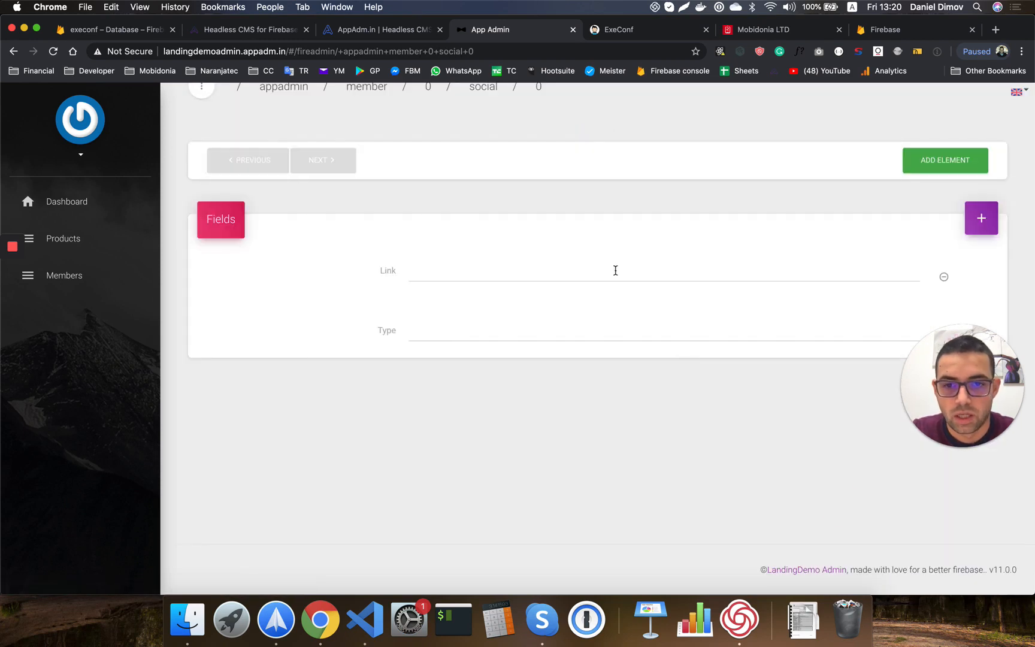
click(411, 335)
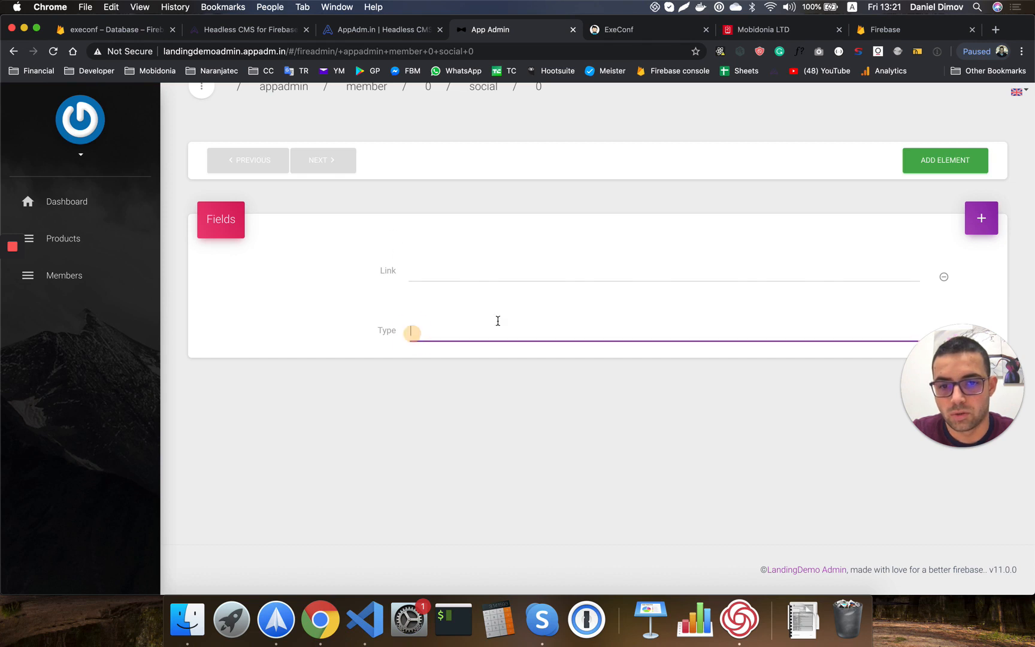
text(facebook)
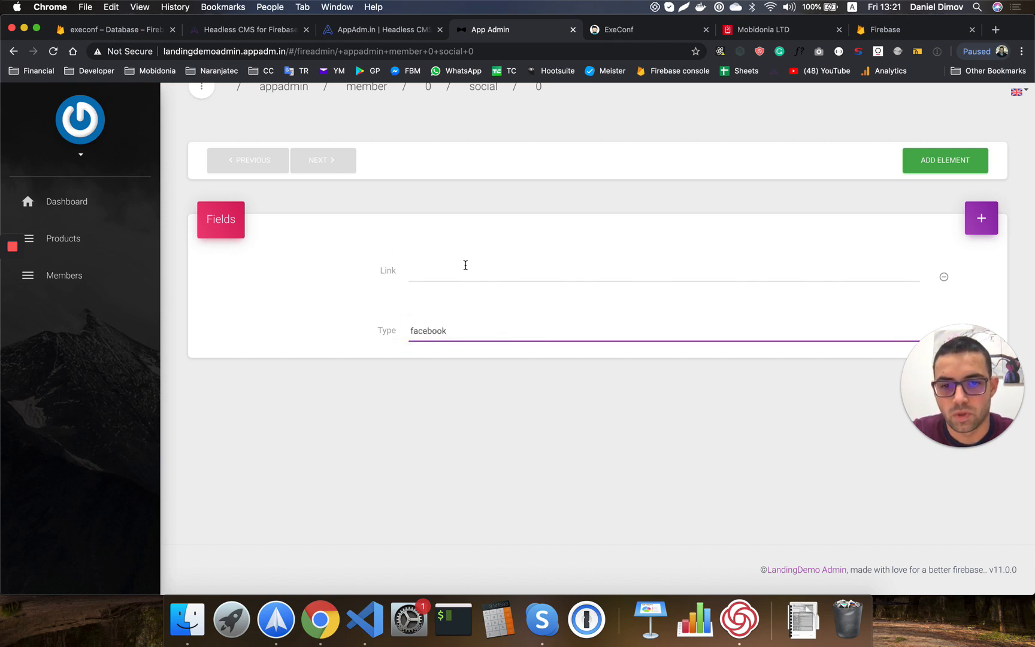
click(465, 265)
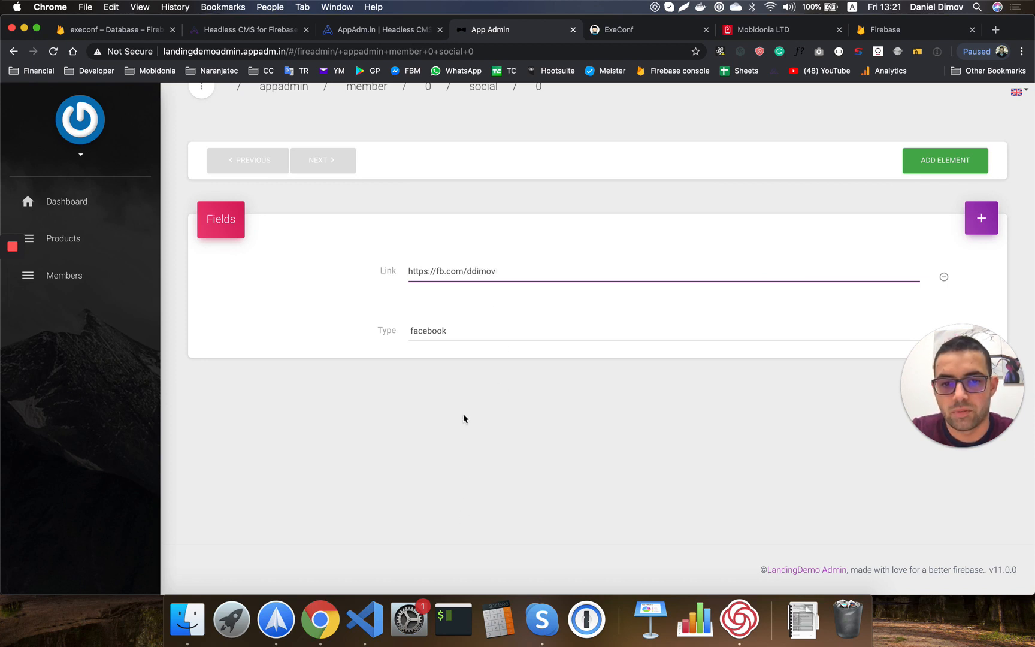
click(464, 415)
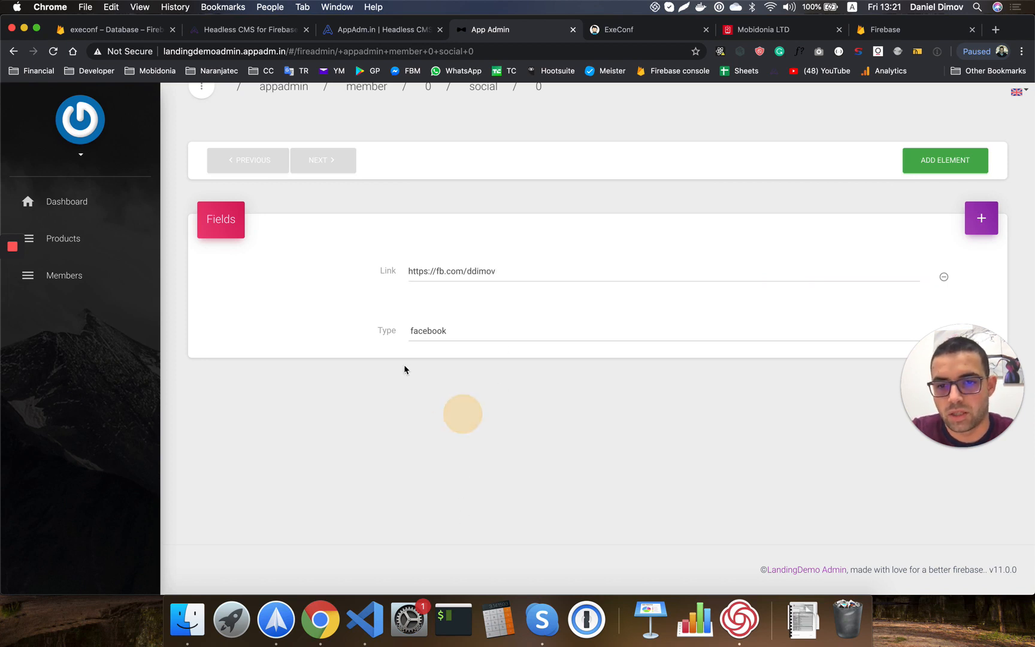
click(52, 276)
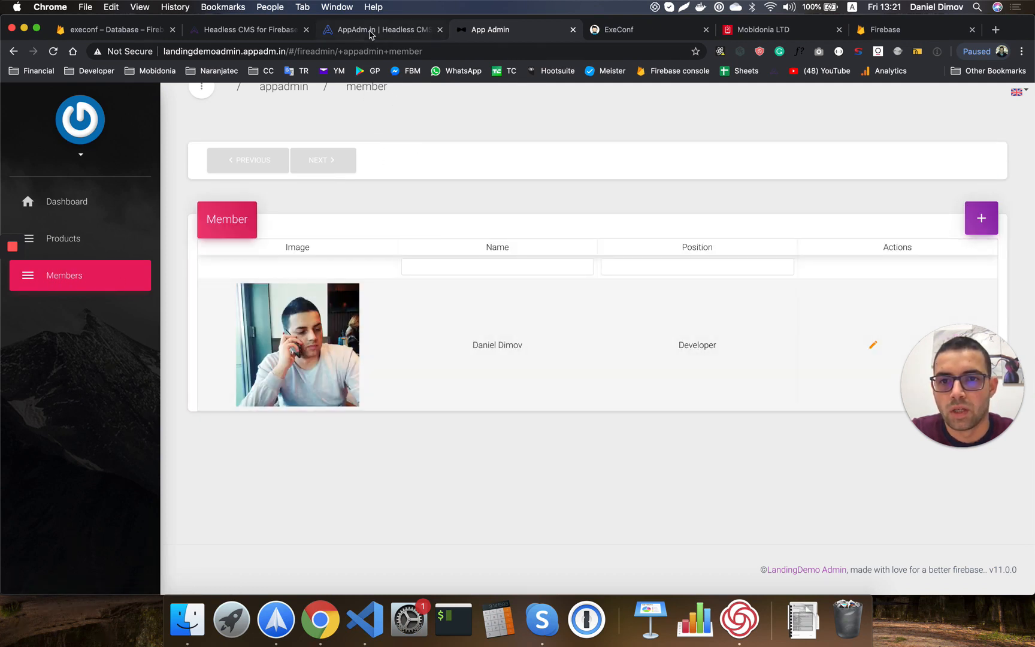
click(117, 30)
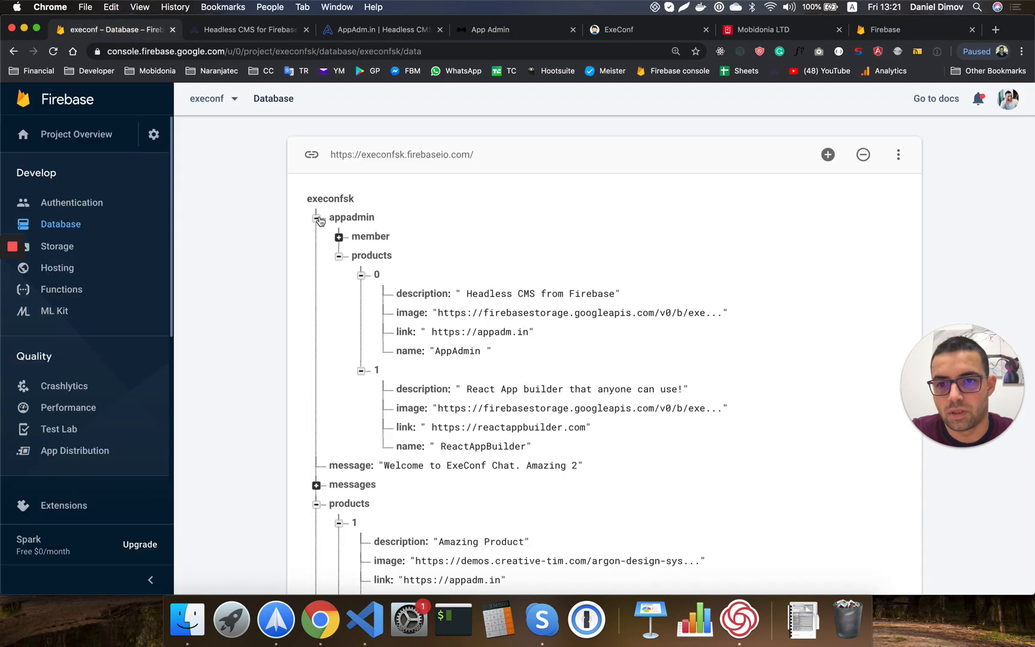
In Firebase, collapse products and expand appadmin/member with its social entries to inspect it.
click(339, 255)
click(339, 236)
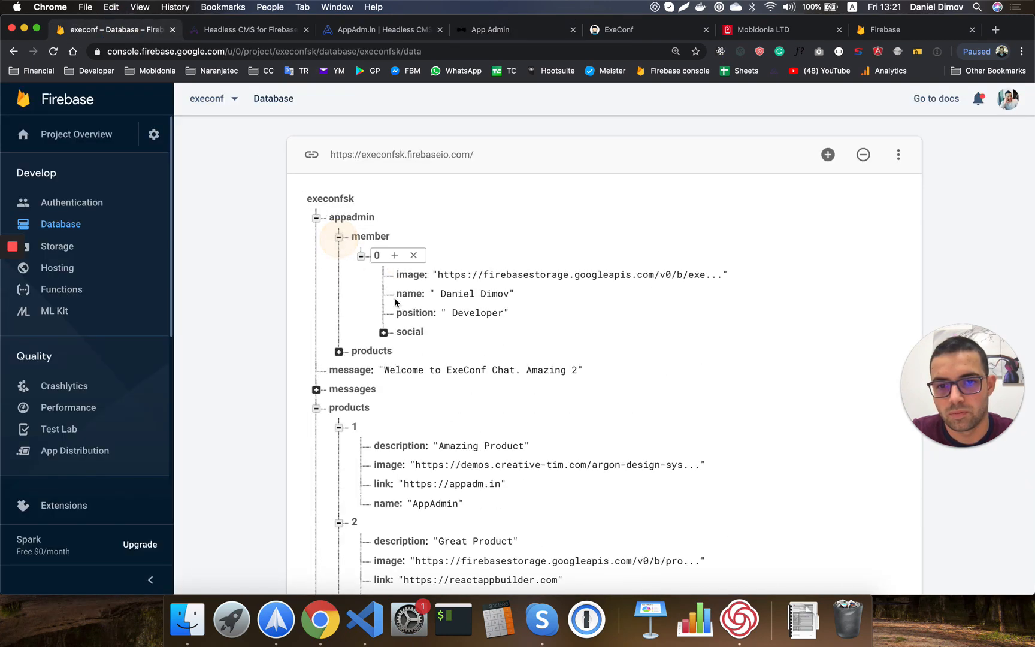
click(383, 332)
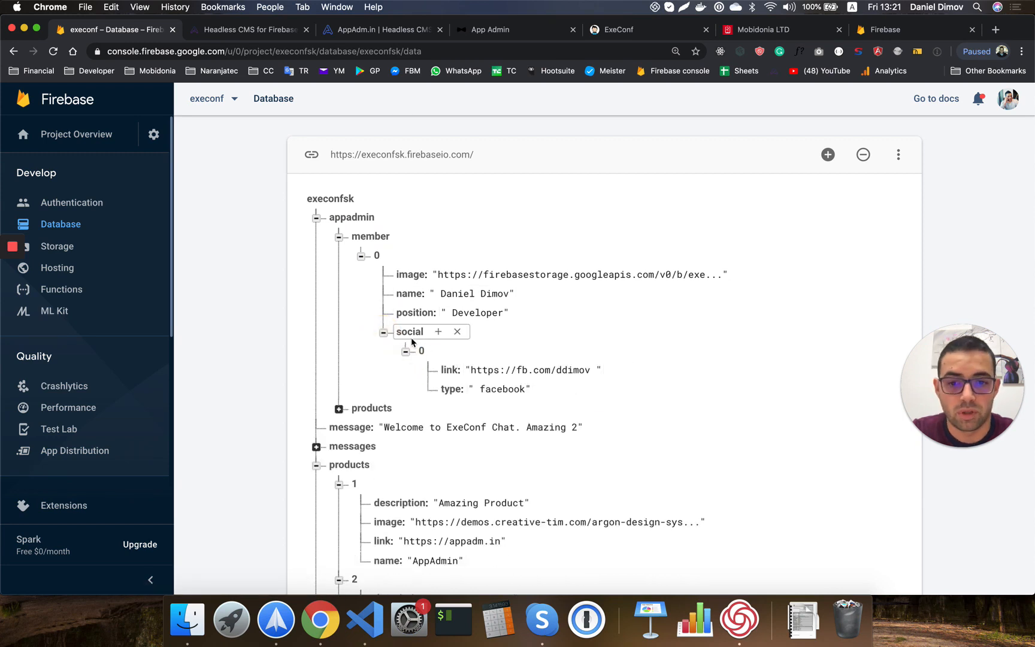
scroll(413, 401, down, 7)
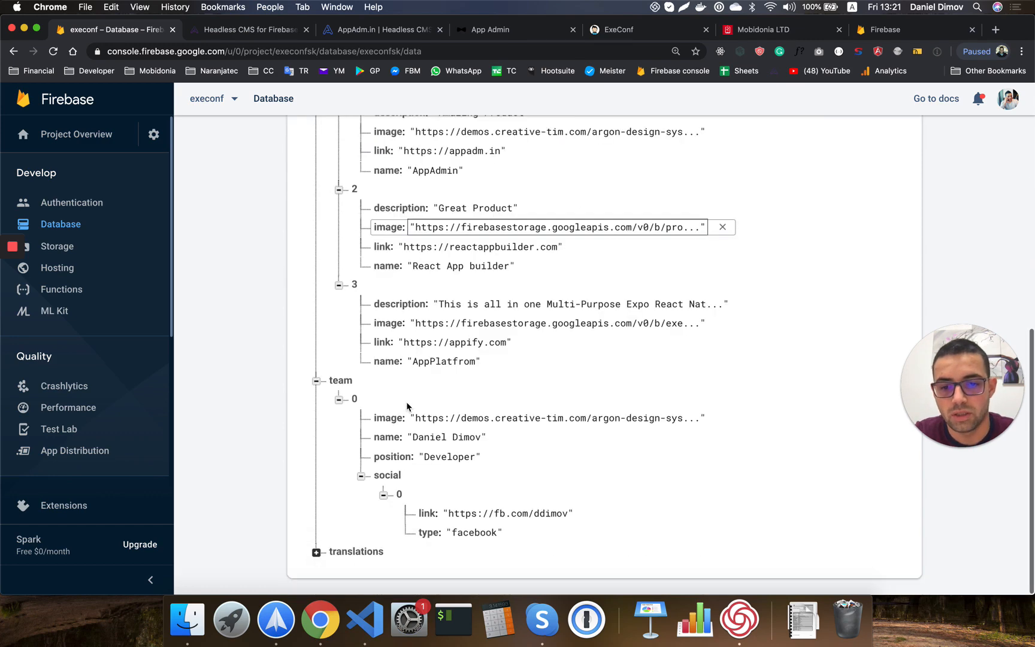
scroll(419, 336, up, 1)
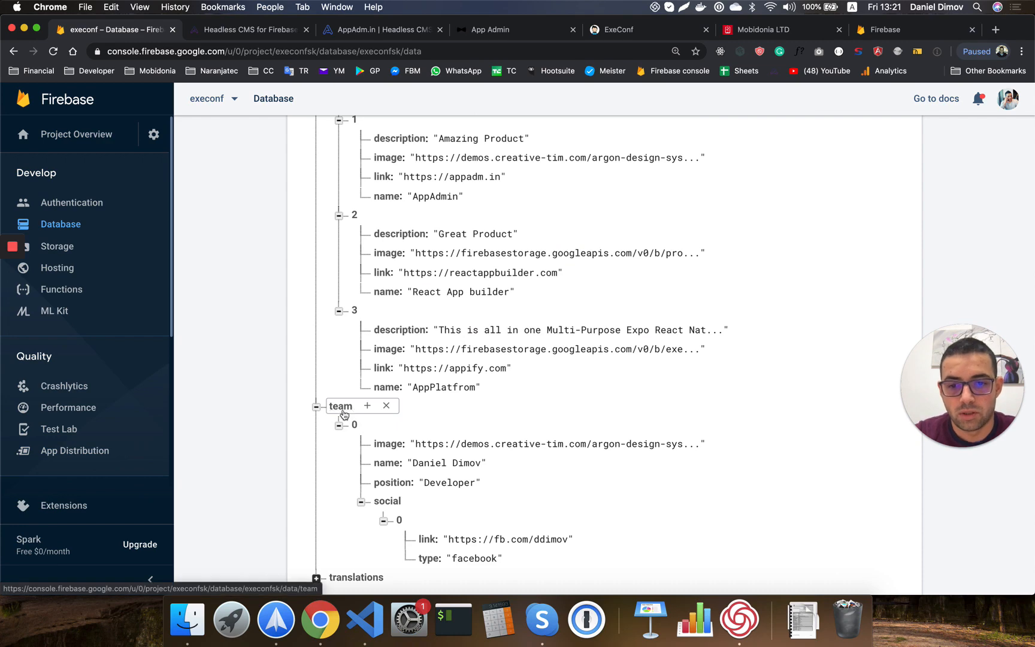
scroll(332, 392, up, 3)
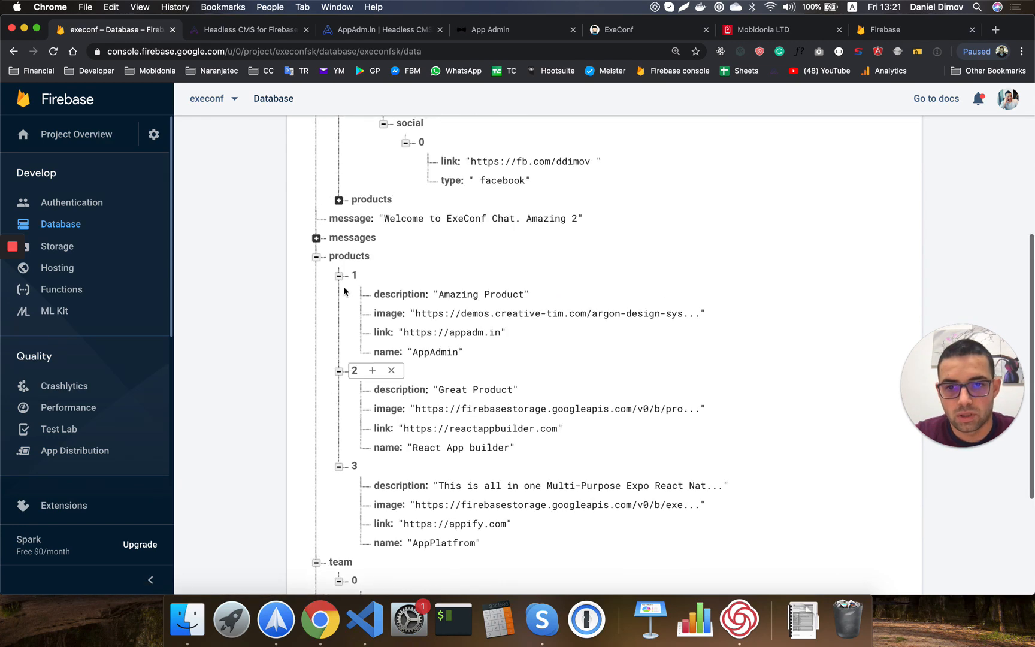
scroll(345, 288, up, 3)
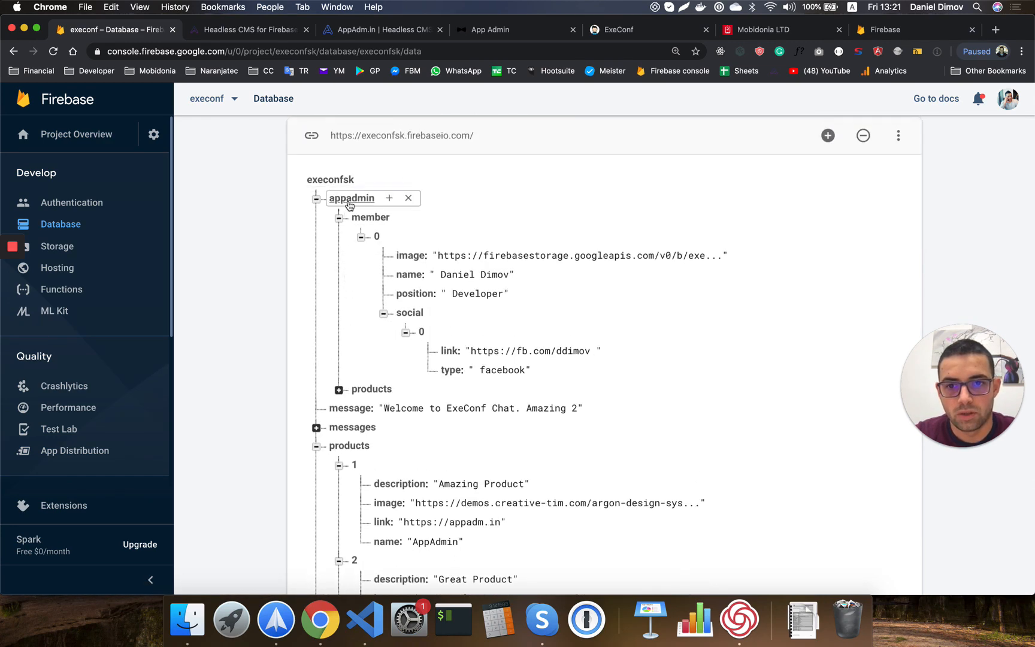
Open the member node alone and copy its appadmin/member database path.
click(365, 220)
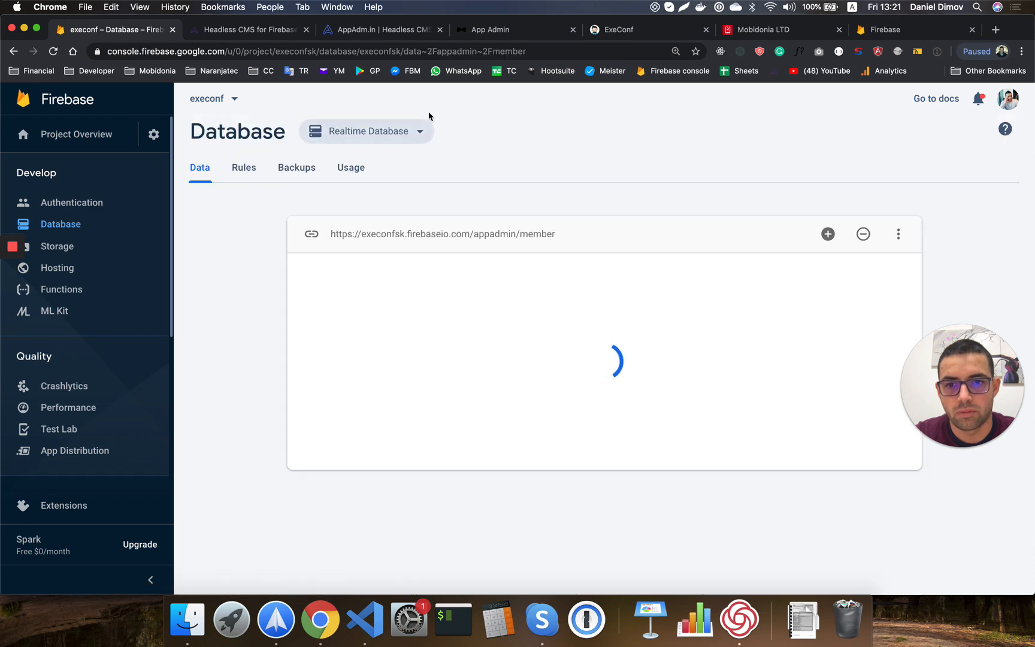
click(490, 237)
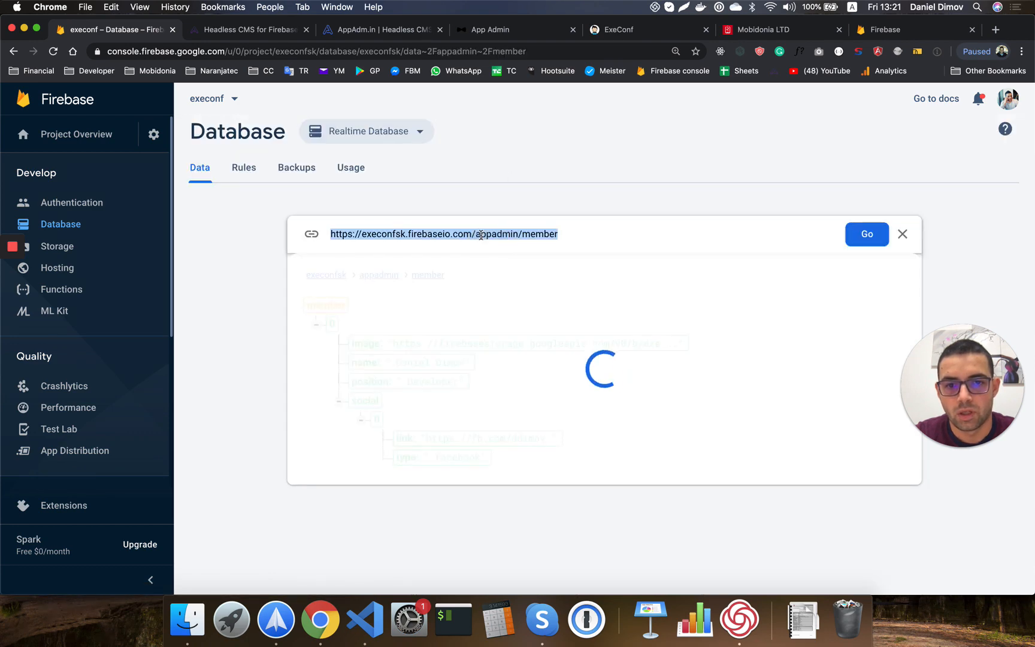
click(477, 234)
drag(477, 234, 573, 234)
key(super+c)
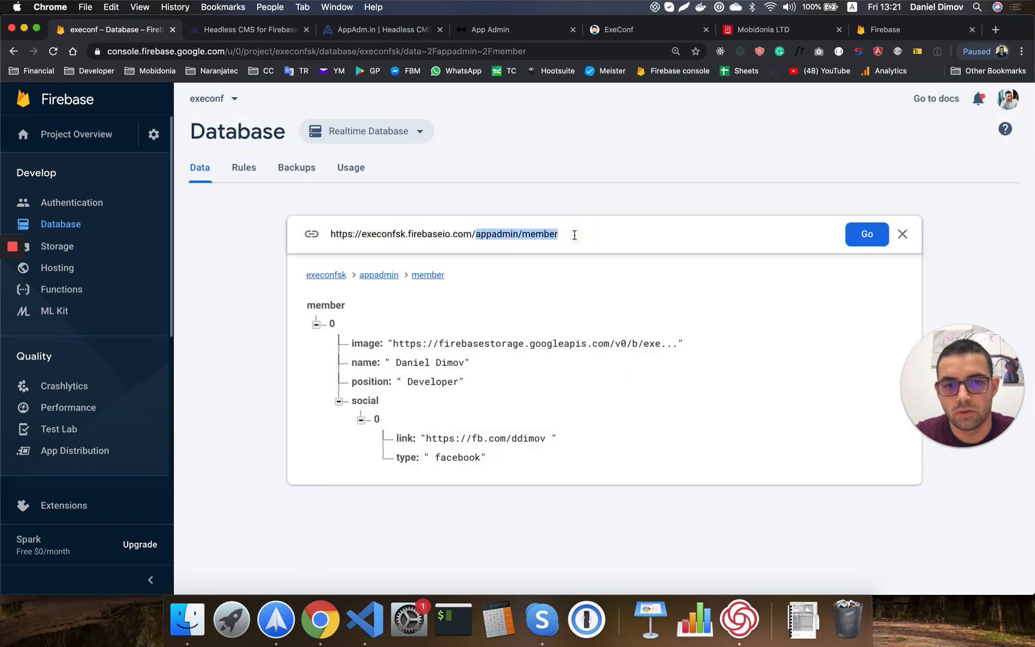
key(super+Tab)
Replace 'team' on line 57 of Landing.js with 'appadmin/member' and save.
double_click(444, 329)
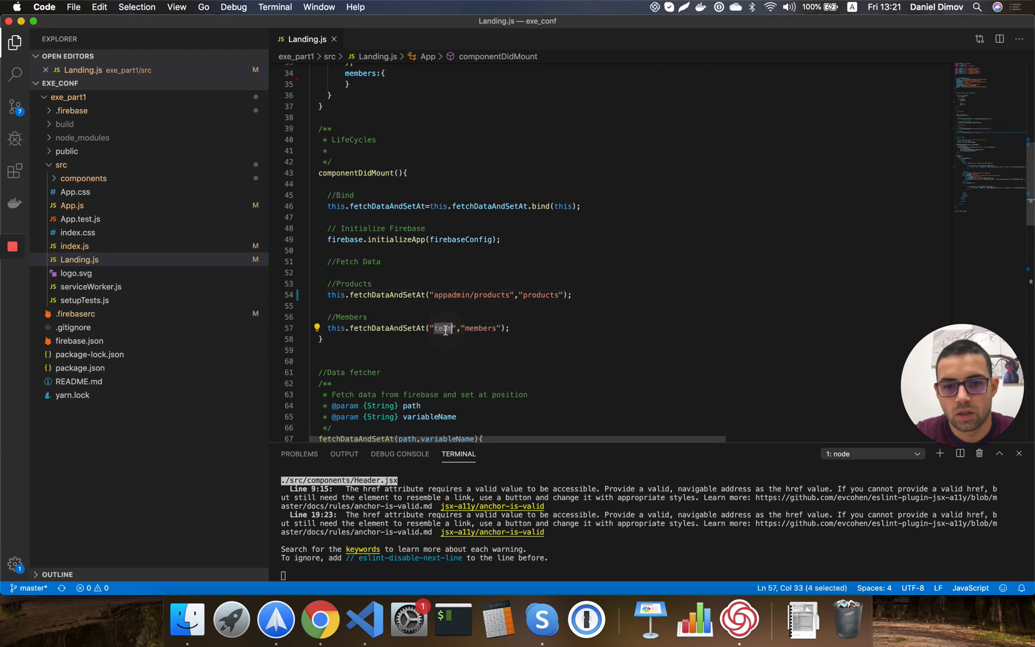
key(super+v)
key(super+s)
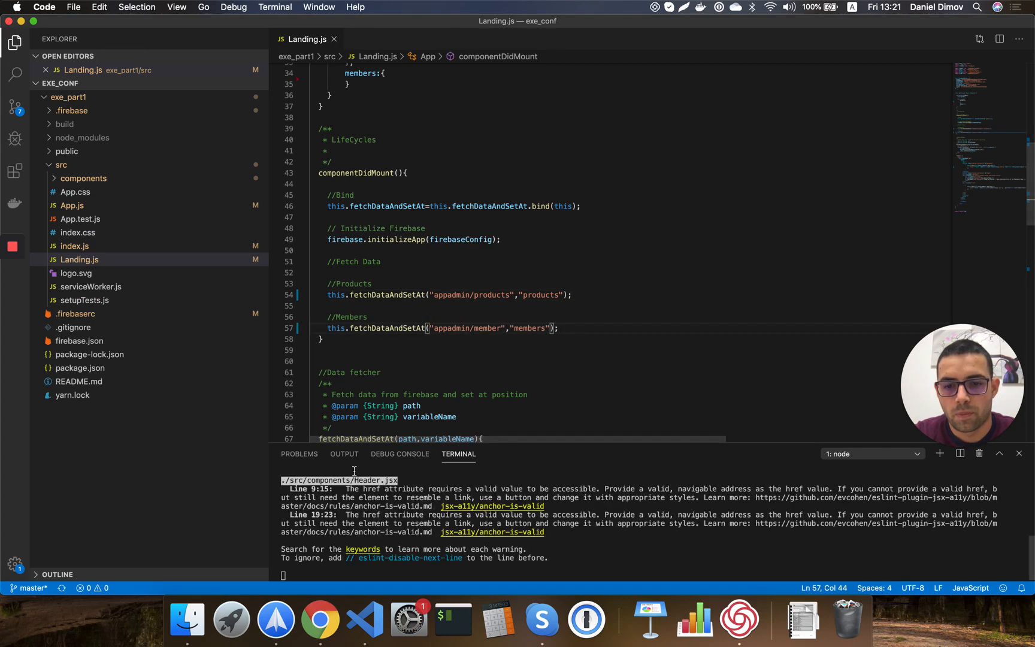
click(318, 625)
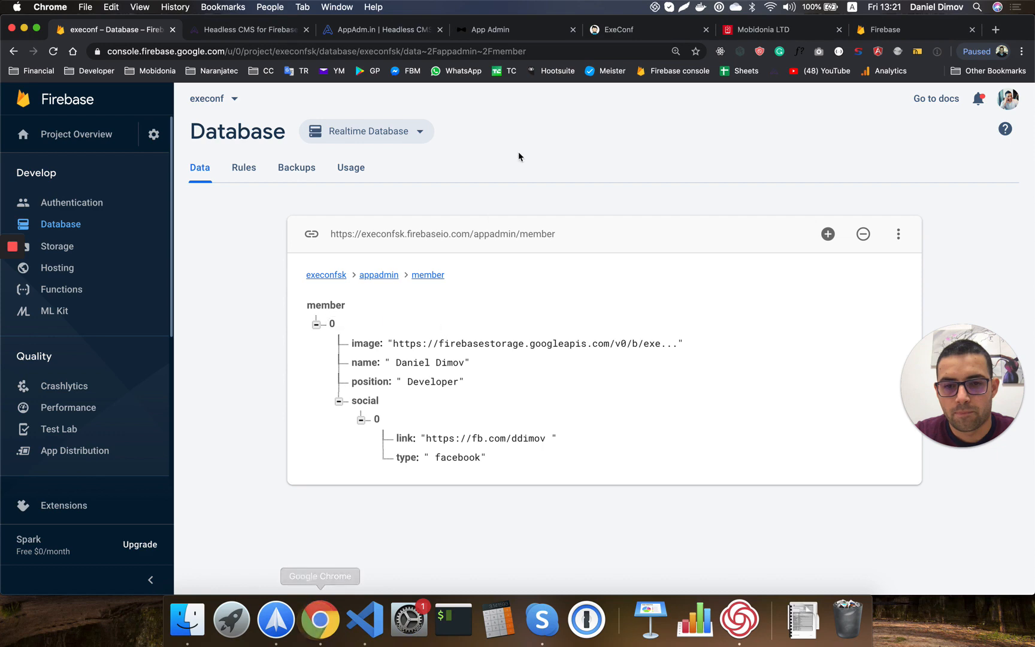
click(621, 34)
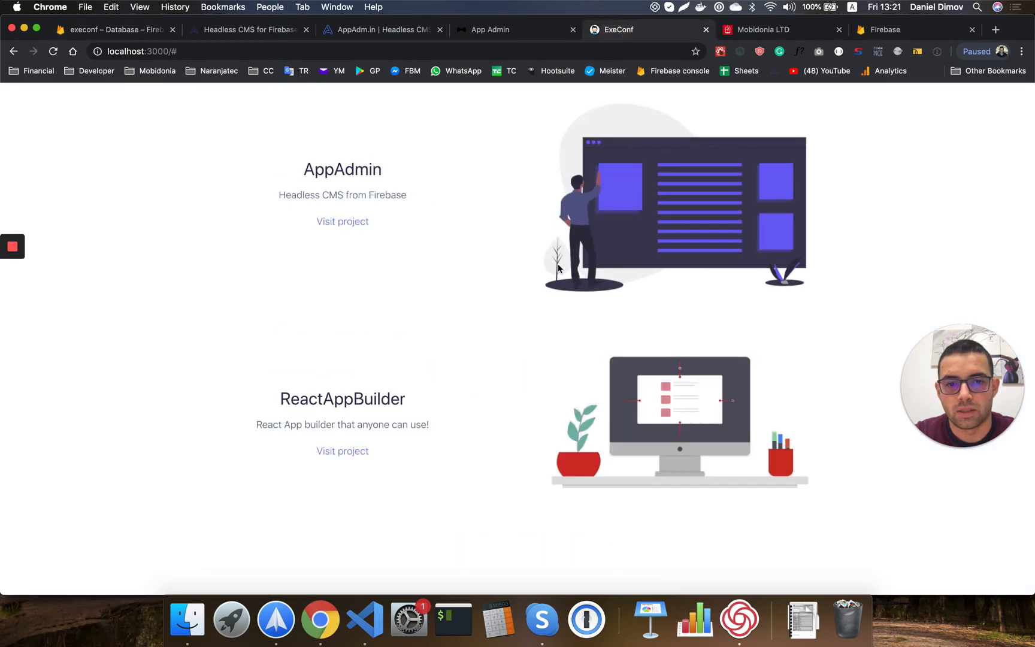
Confirm the landing page's team section now shows the Firebase member as Developer.
scroll(558, 263, down, 8)
scroll(557, 259, down, 2)
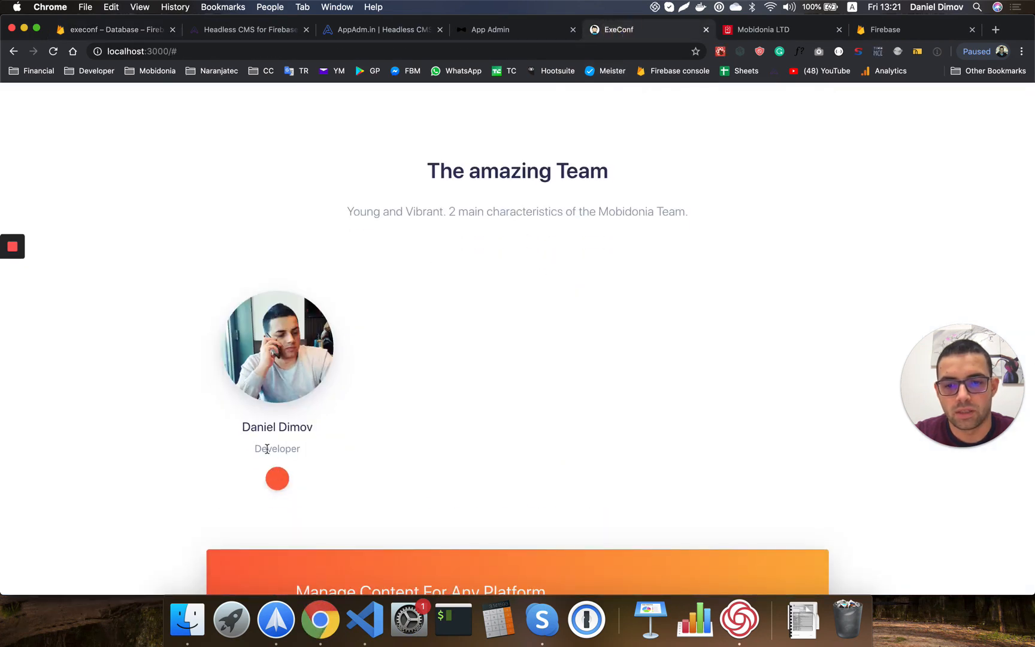
drag(257, 449, 298, 448)
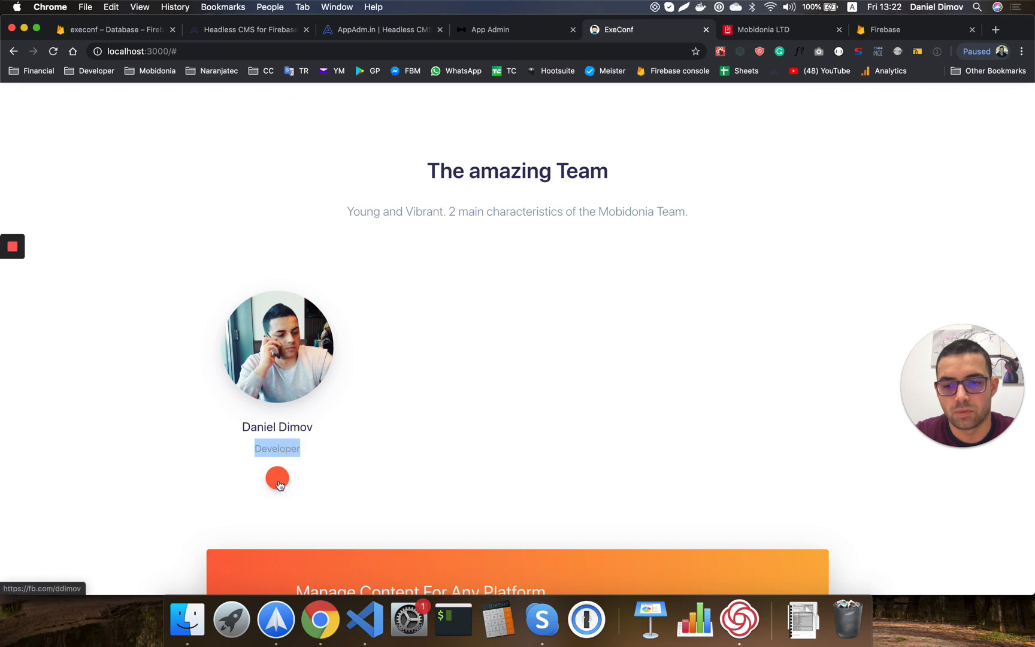
key(super+Tab)
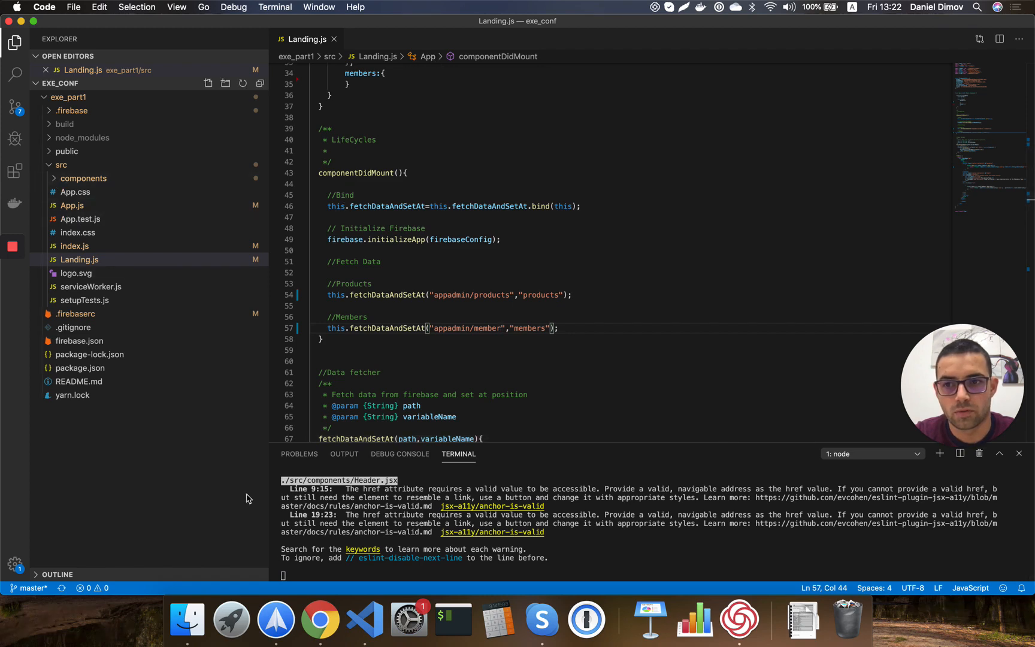
Return to the AppAdm.in Navigation page listing Dashboard, Products and Members.
click(320, 620)
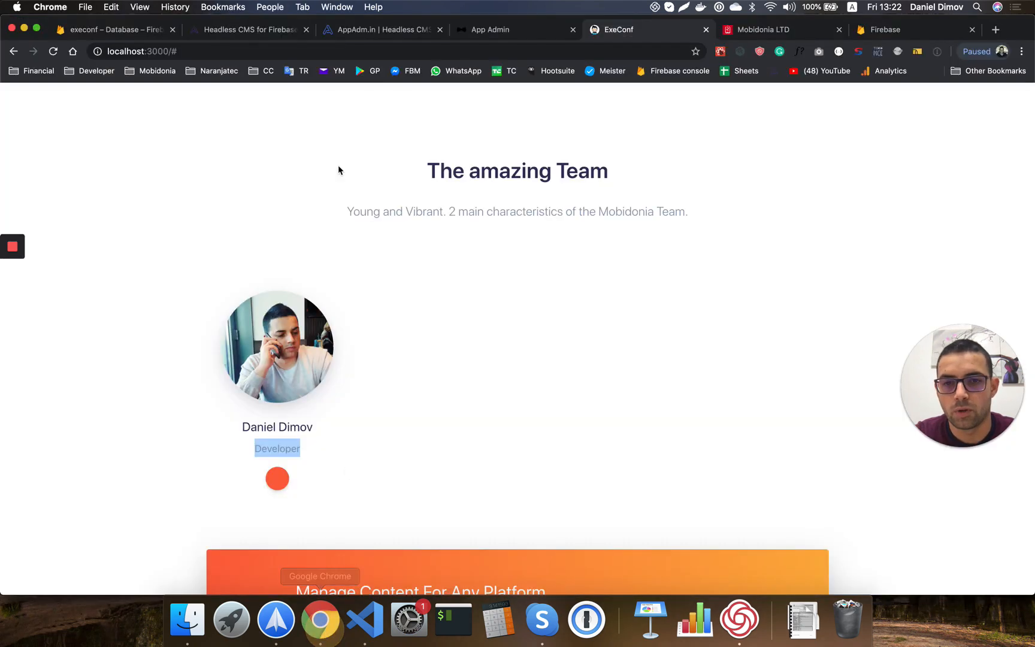
click(242, 30)
click(374, 32)
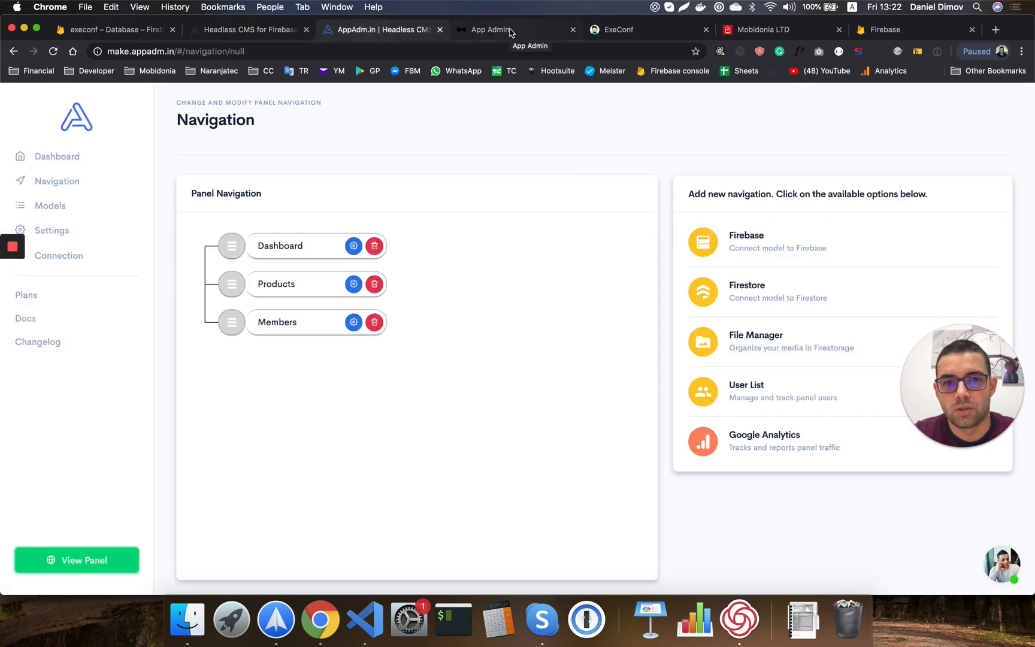
Put the landing page in its own window beside the admin panel and add an empty member row.
click(508, 30)
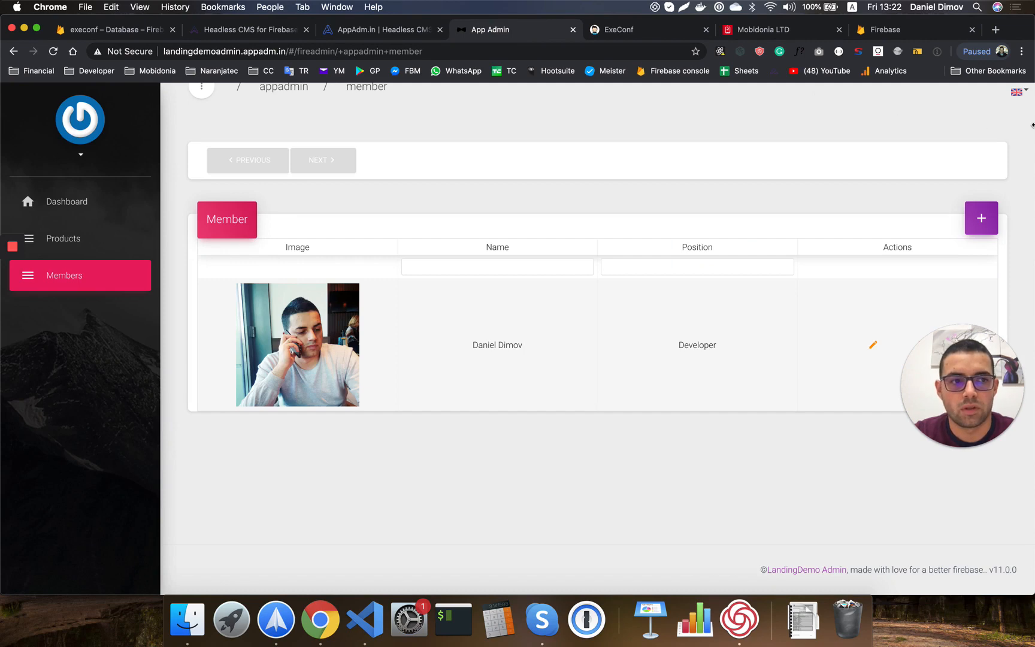
drag(1032, 125, 474, 120)
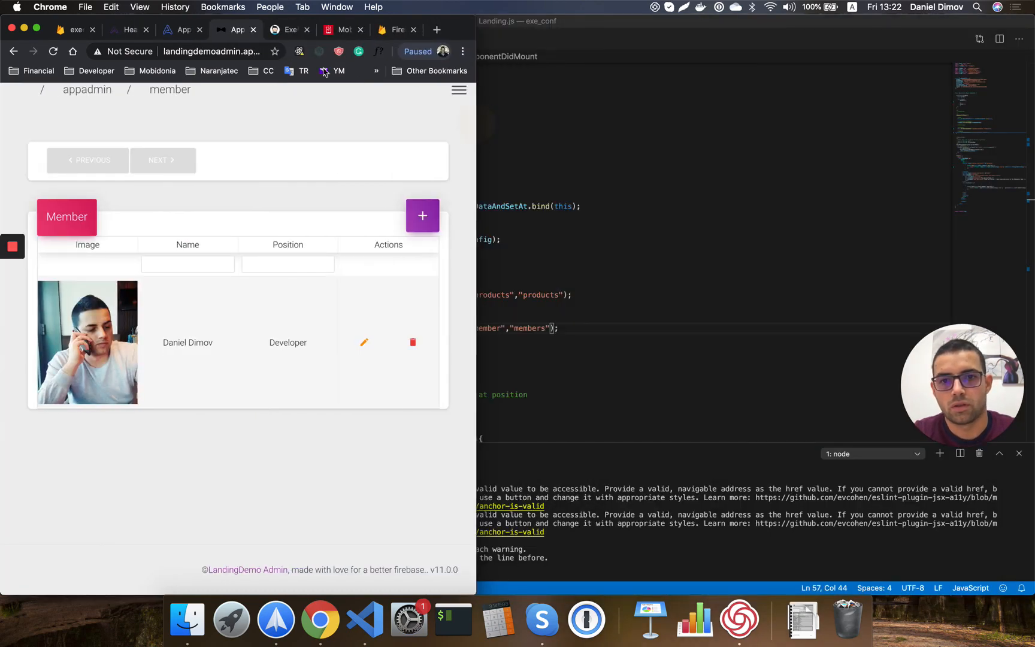
drag(288, 30, 566, 37)
click(423, 225)
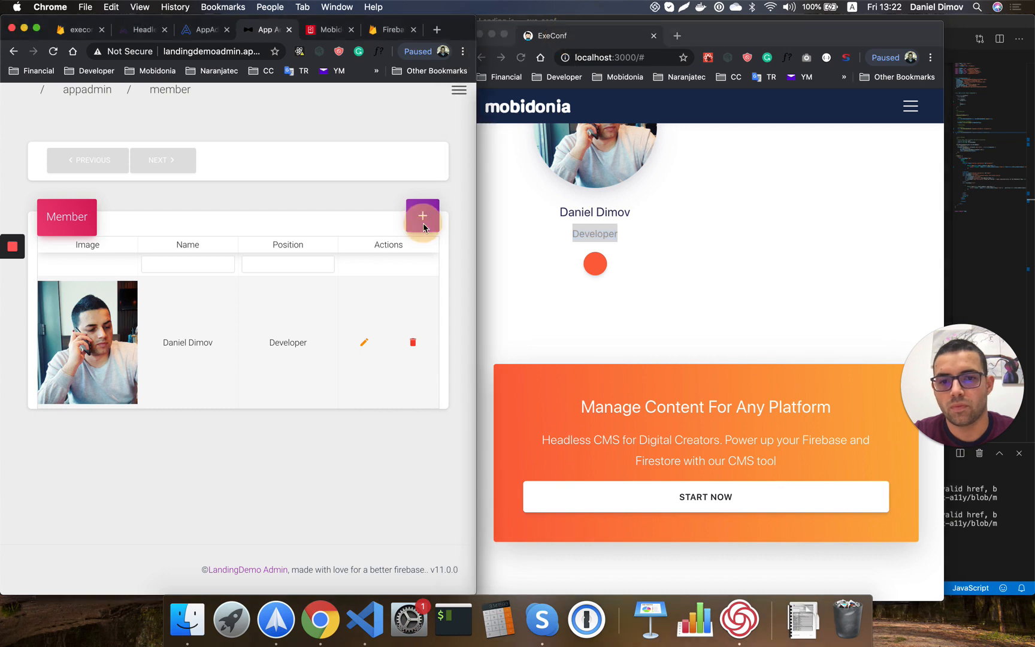
click(423, 213)
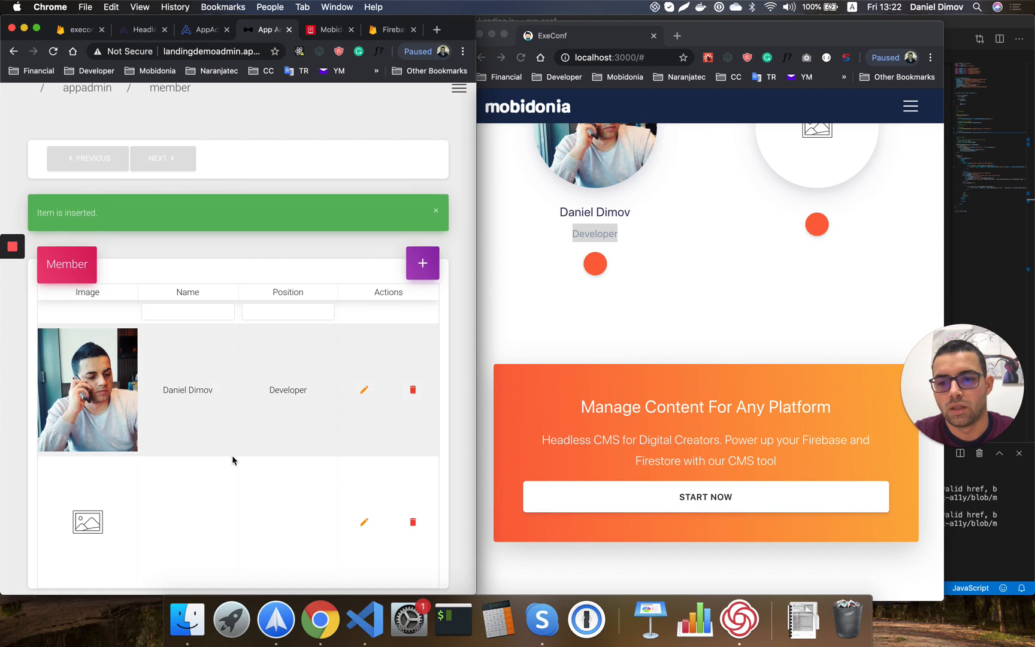
Give the new member the photo alex2.png, their full name, and the position Designer.
scroll(231, 457, down, 3)
click(363, 442)
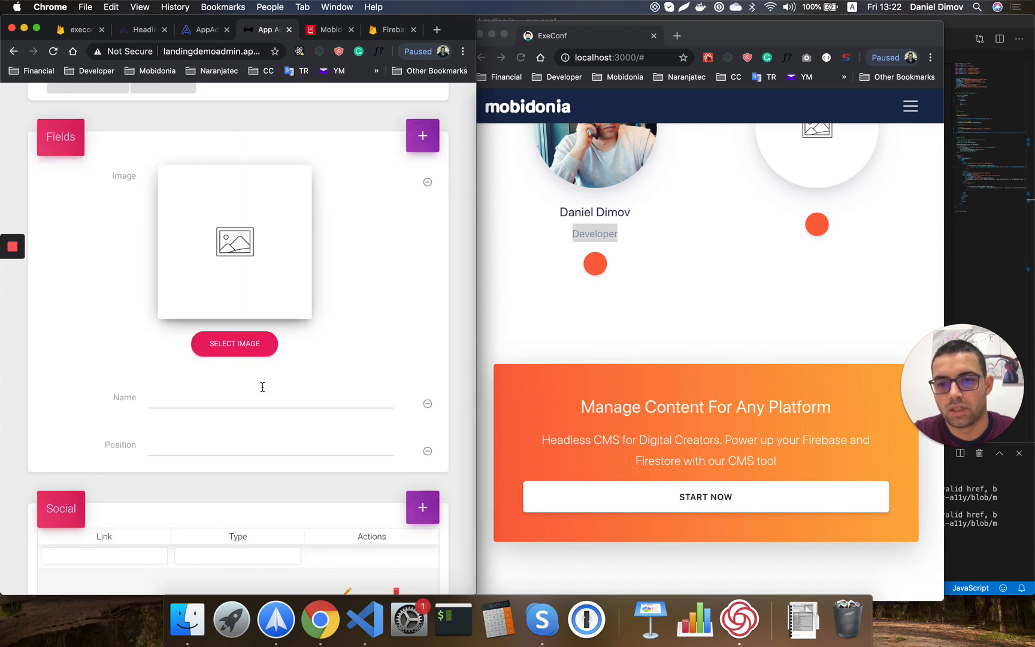
click(237, 344)
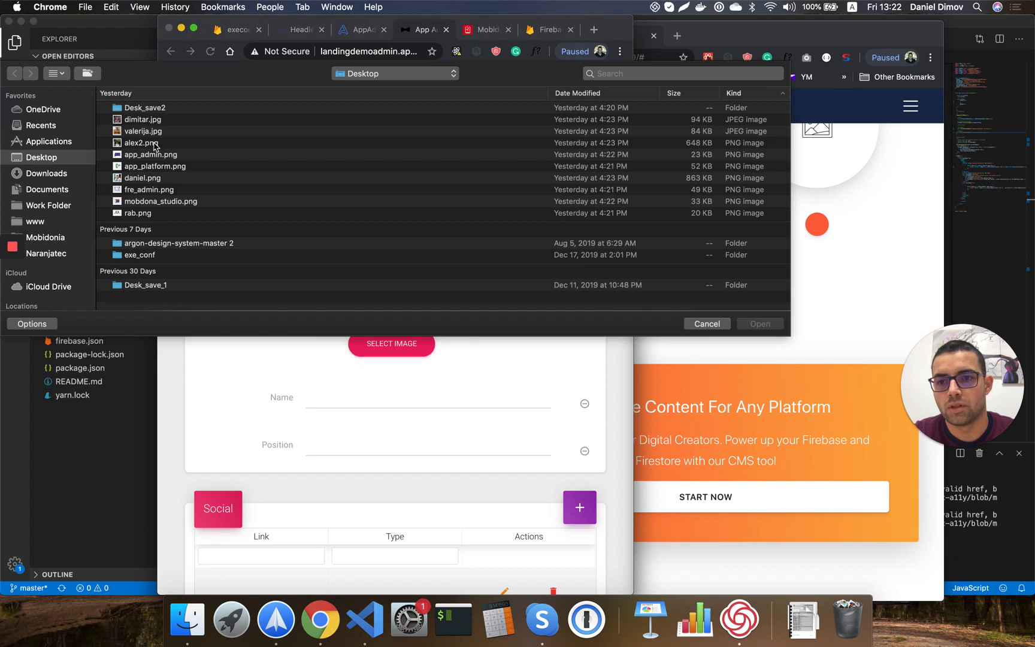
double_click(153, 144)
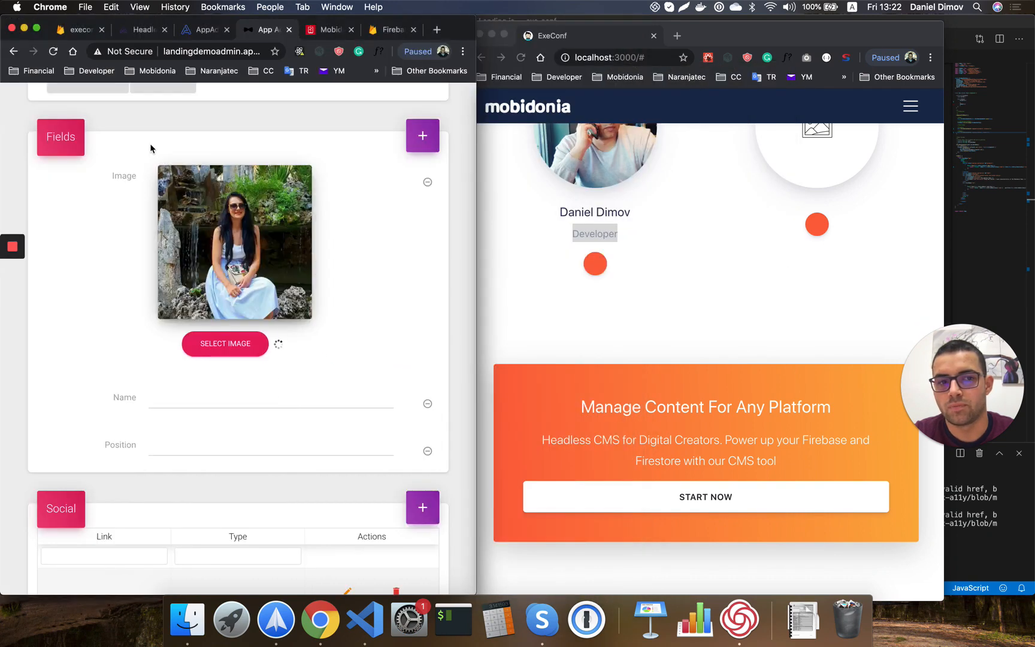
click(209, 401)
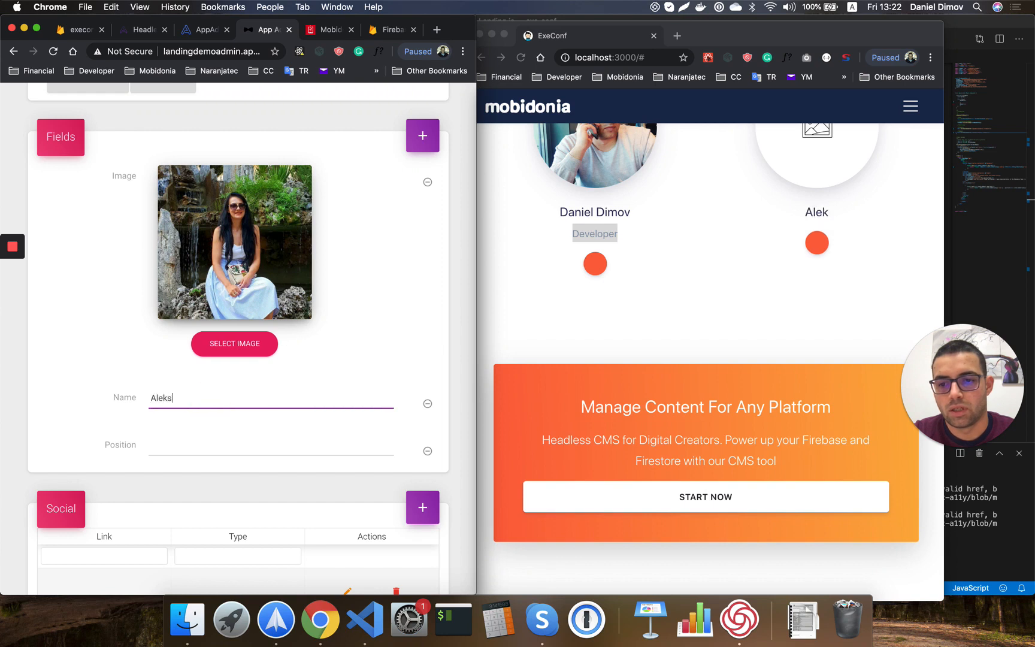
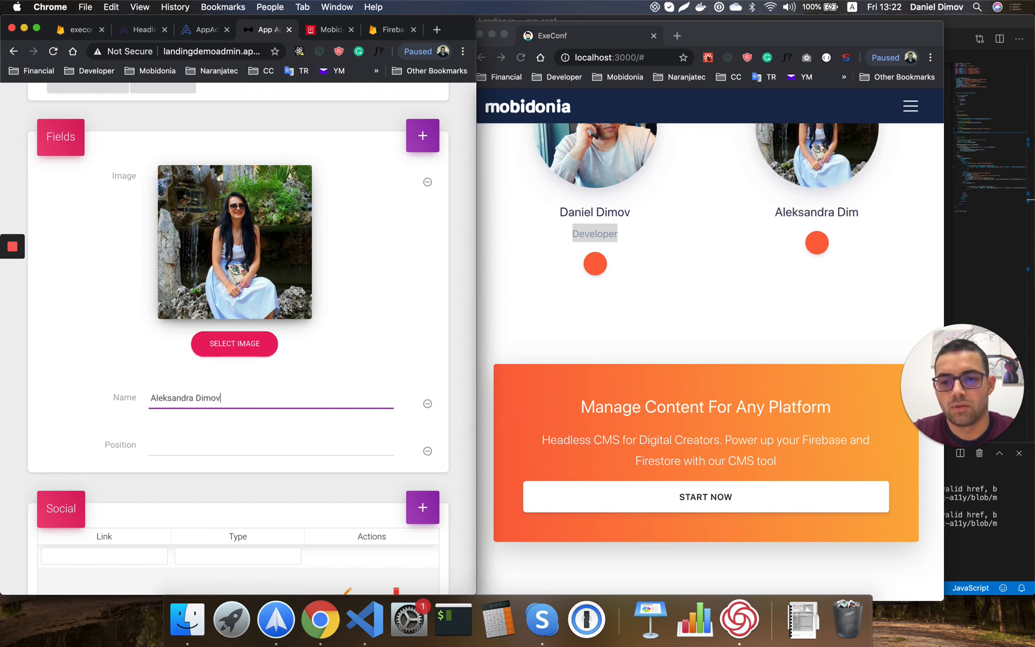
click(211, 446)
text(Des)
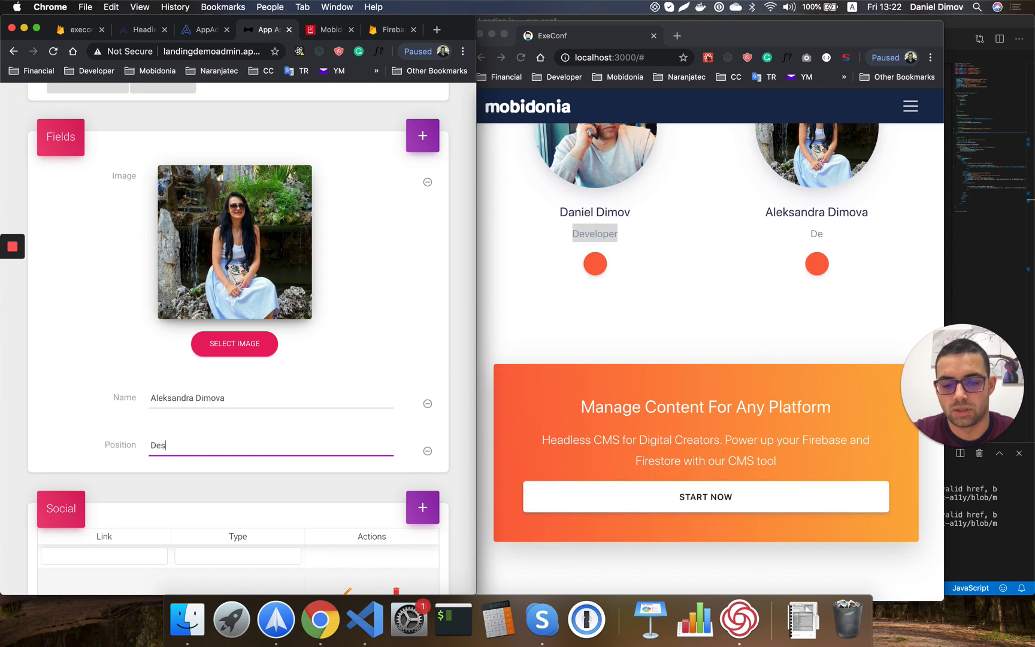
text(igner)
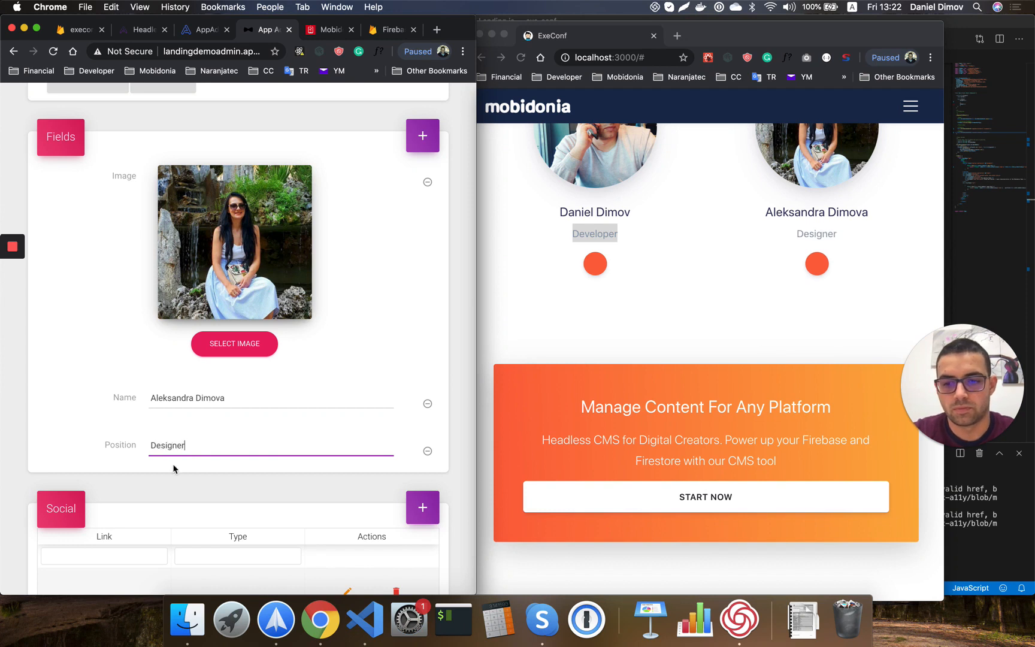
Fill the member's first social entry with type instagram and their profile link.
scroll(210, 493, down, 3)
click(347, 485)
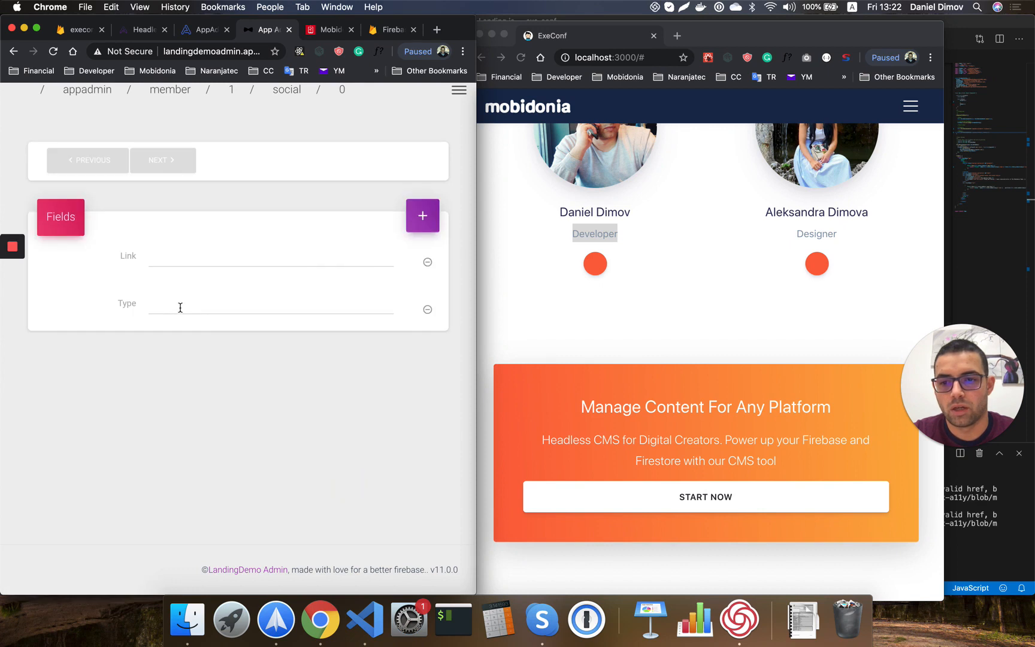
click(180, 308)
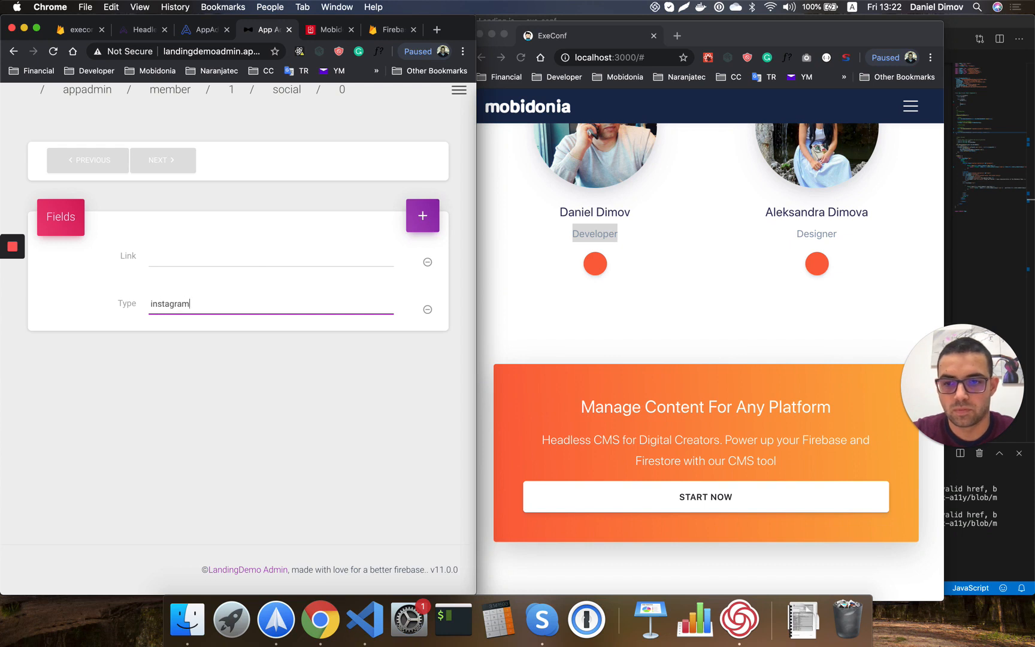
click(194, 256)
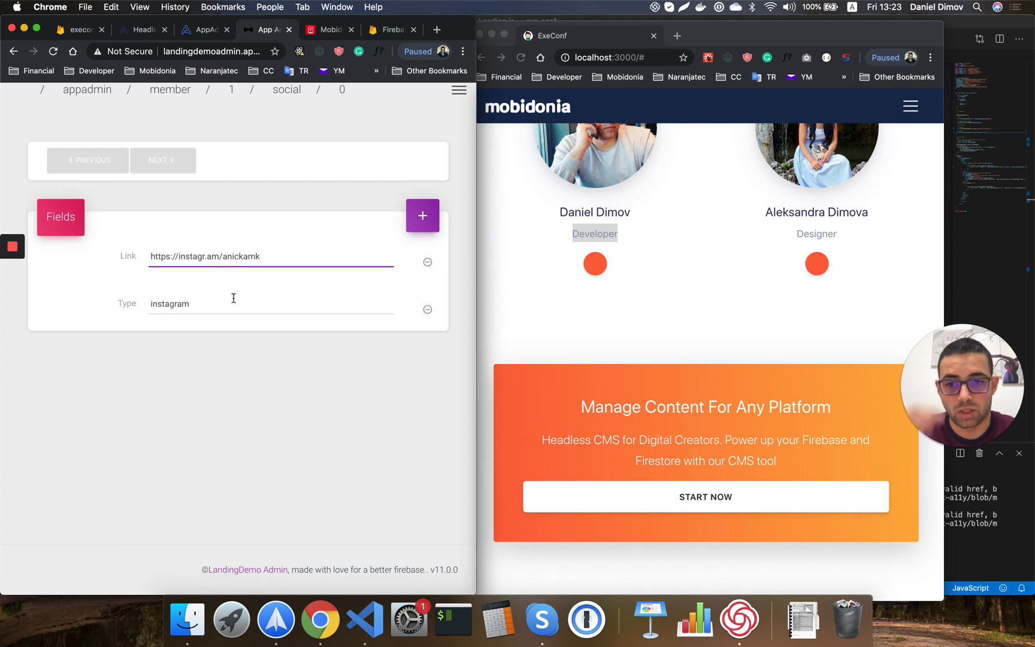
click(277, 349)
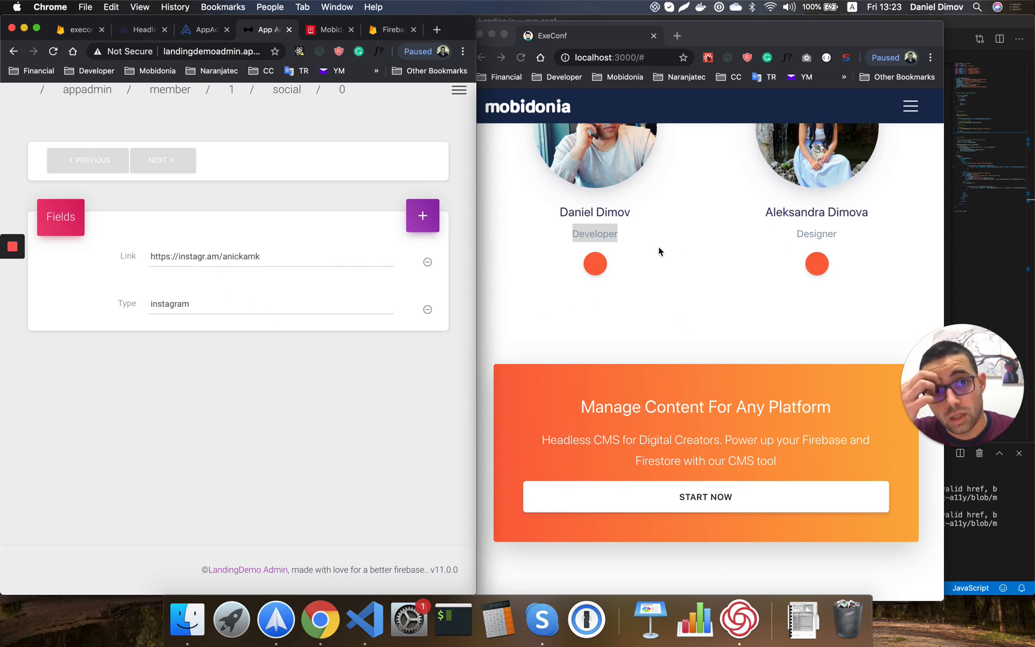
scroll(658, 245, up, 2)
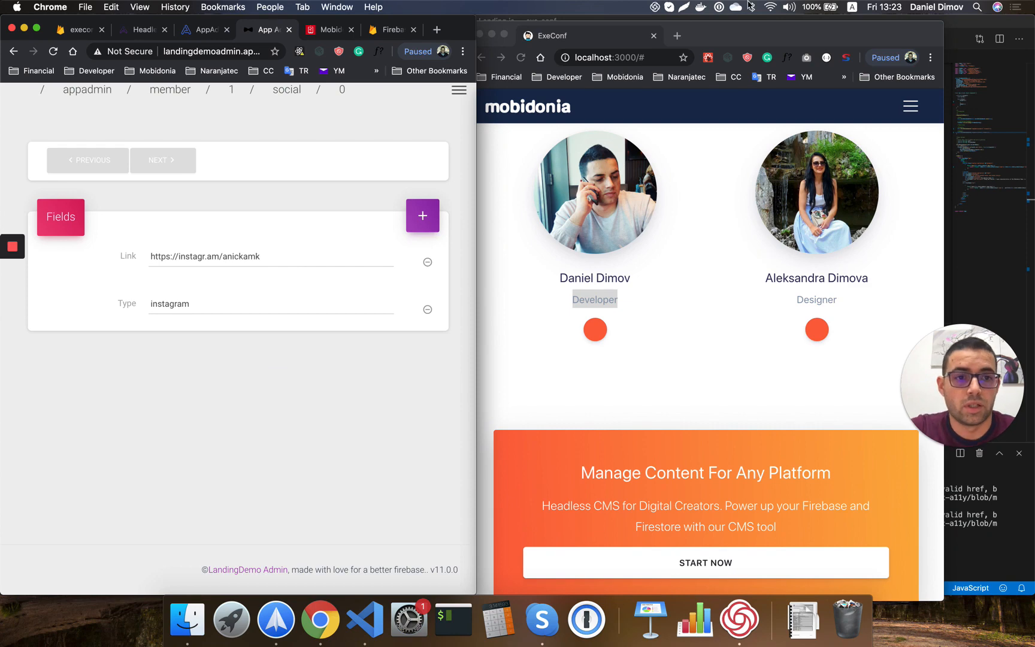
Merge the landing page back into the main browser window and maximize it.
double_click(733, 28)
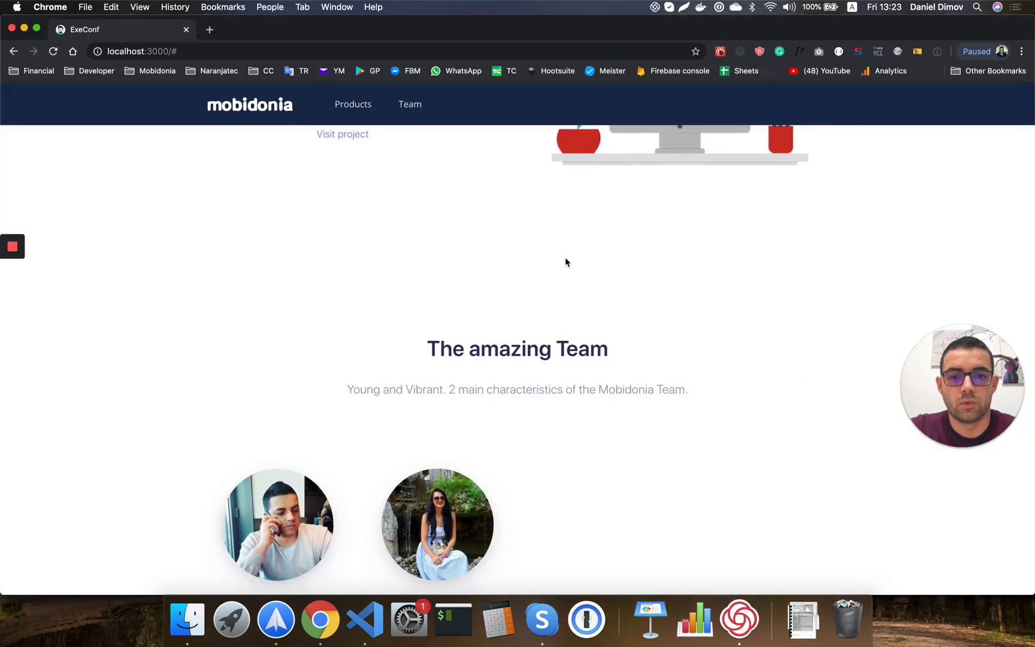
scroll(565, 259, down, 3)
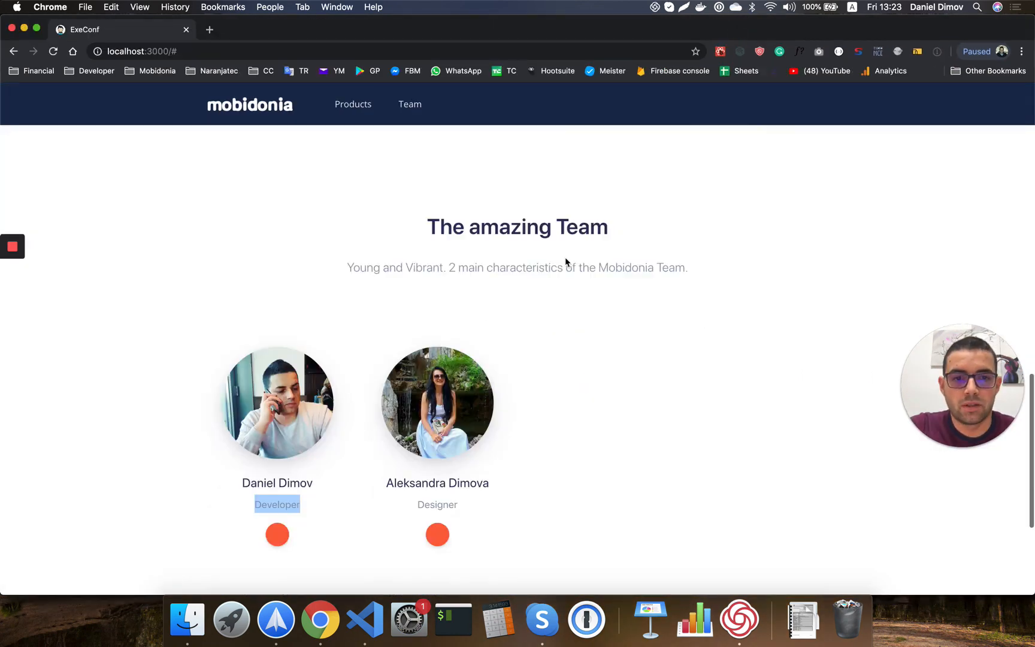
scroll(563, 260, down, 2)
drag(249, 30, 266, 156)
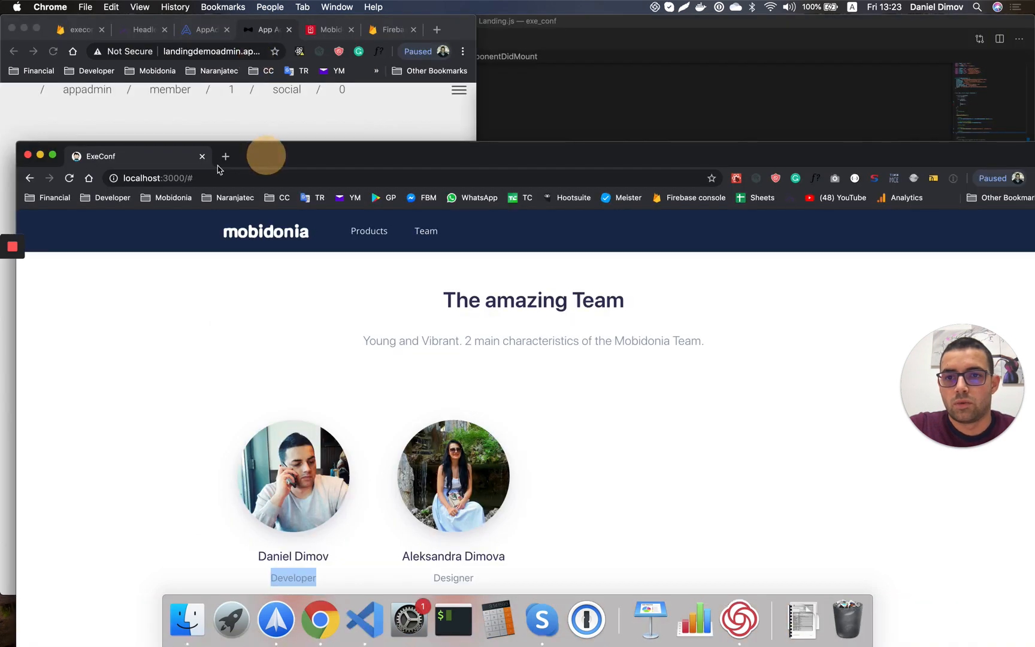
drag(157, 158, 327, 33)
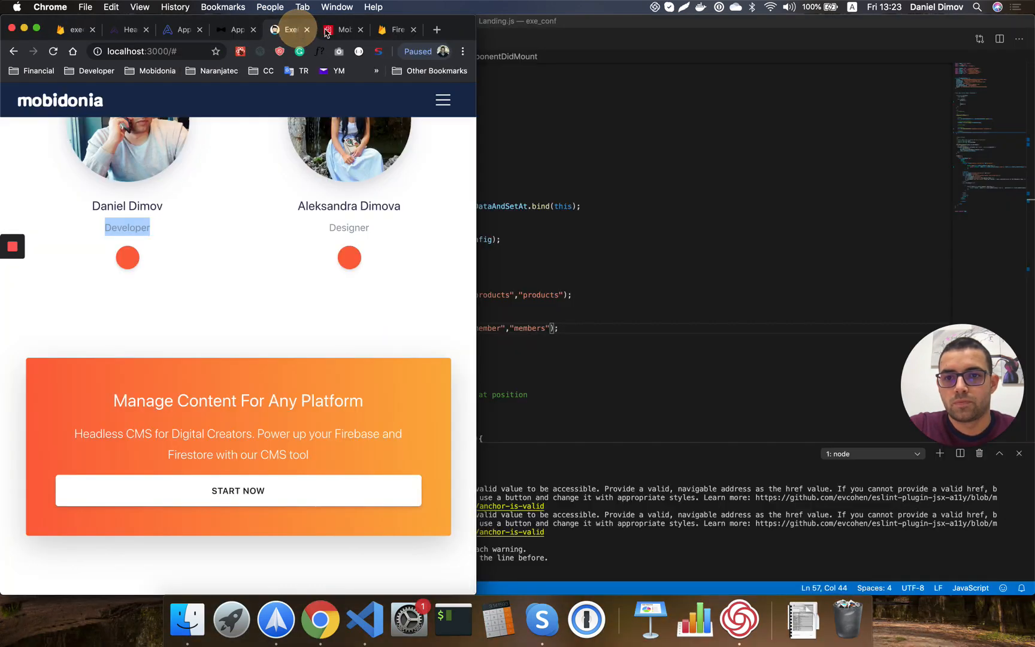
double_click(462, 30)
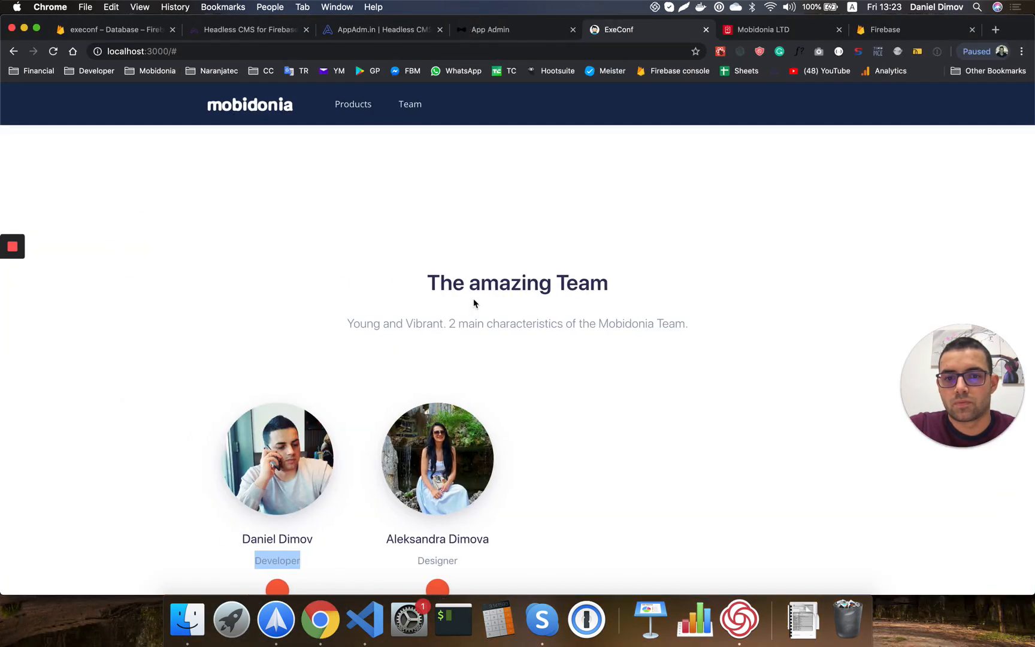
Review the Developer and Designer team cards, then return to the AppAdm.in Navigation page.
scroll(473, 303, down, 5)
scroll(473, 300, up, 8)
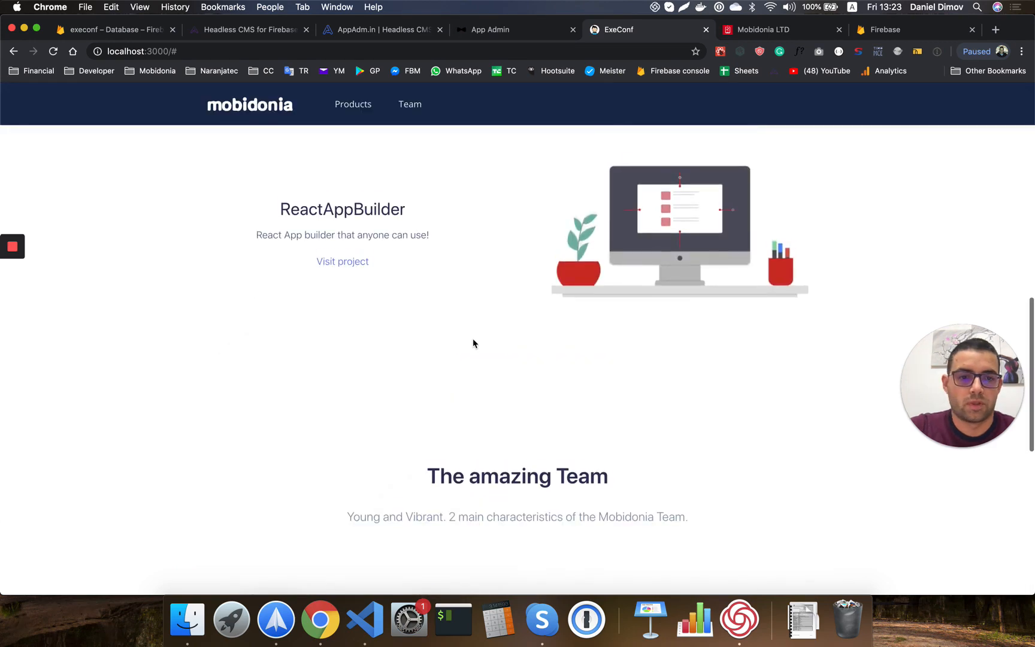
scroll(479, 353, up, 5)
scroll(561, 485, down, 8)
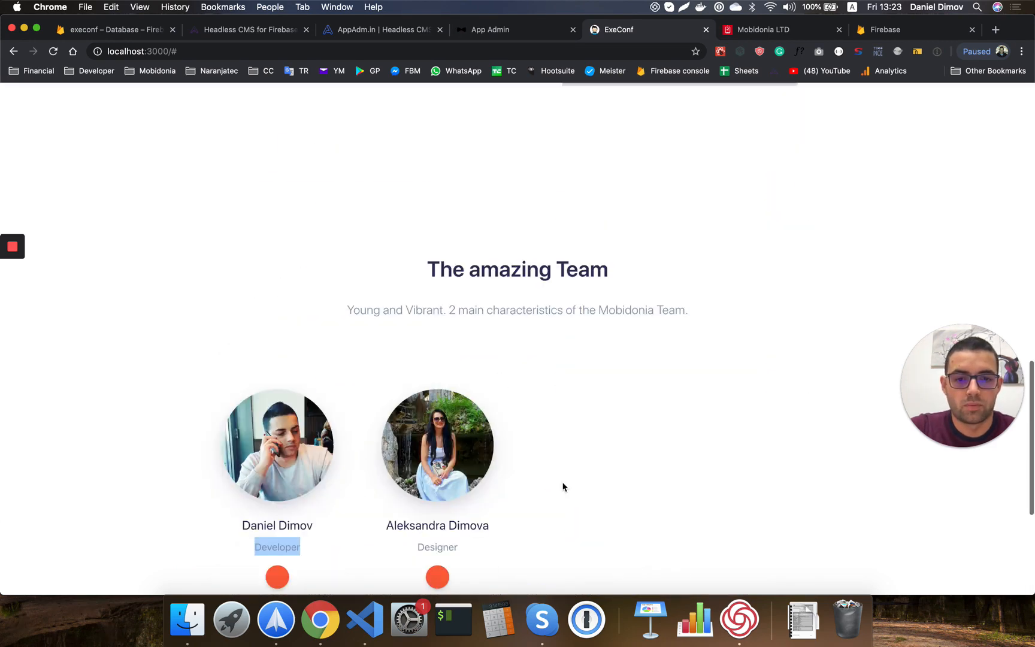
scroll(563, 486, down, 4)
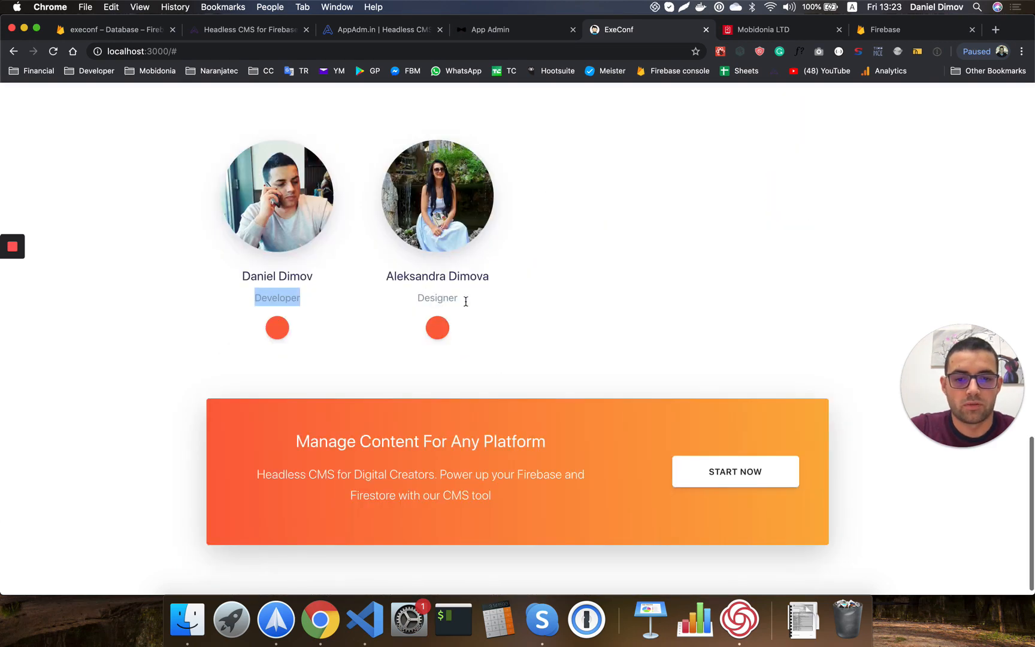
click(641, 343)
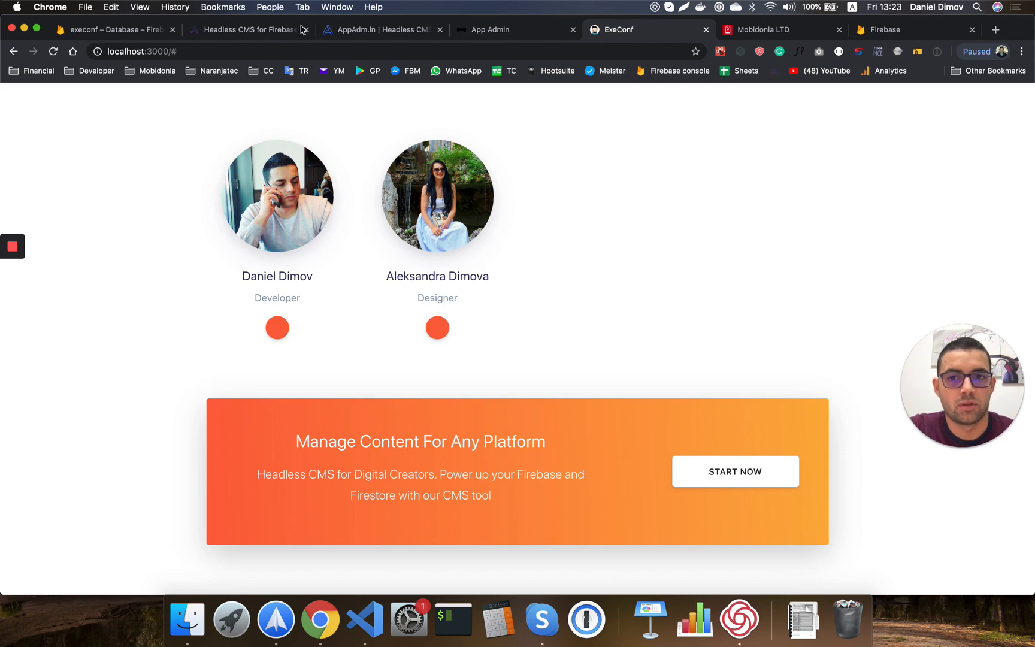
click(337, 30)
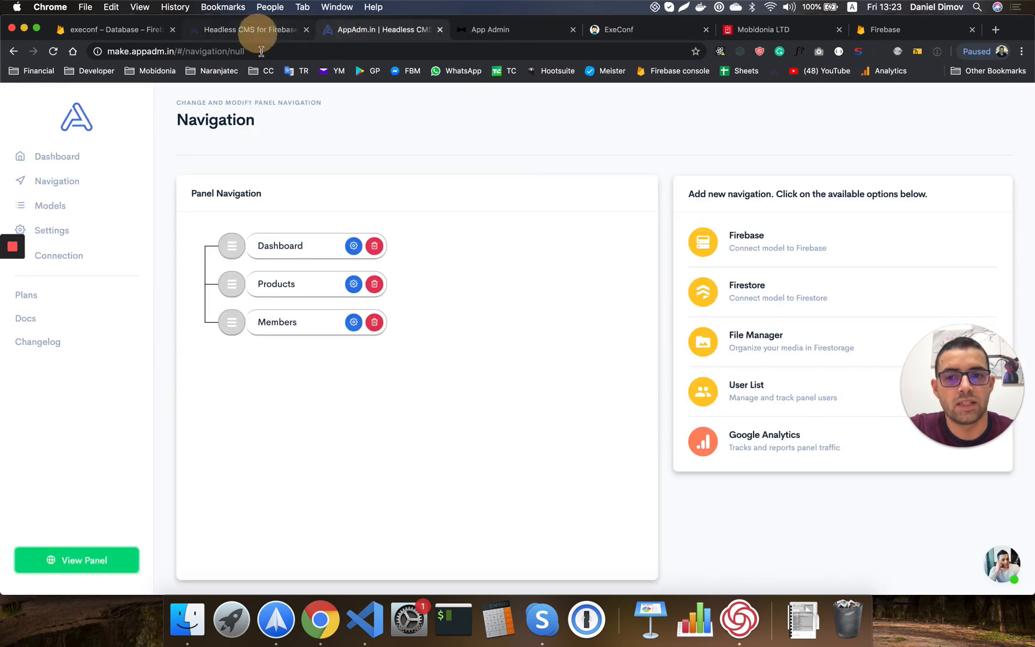
Switch to the AppAdm.in marketing page and highlight 'Headless CMS' in its subtitle.
click(258, 31)
drag(262, 237, 339, 237)
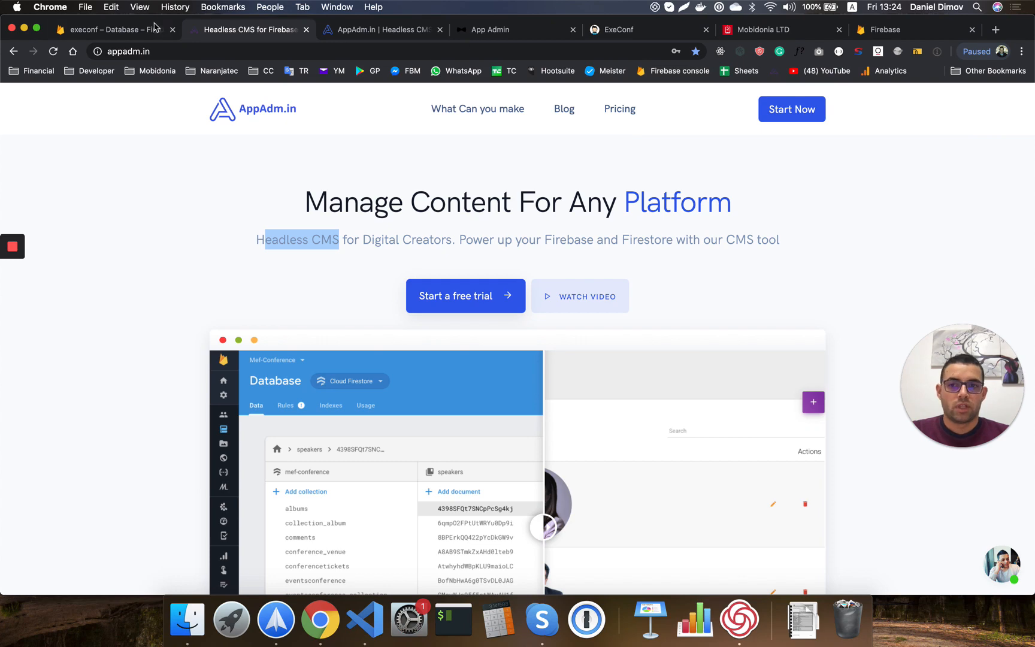
click(136, 30)
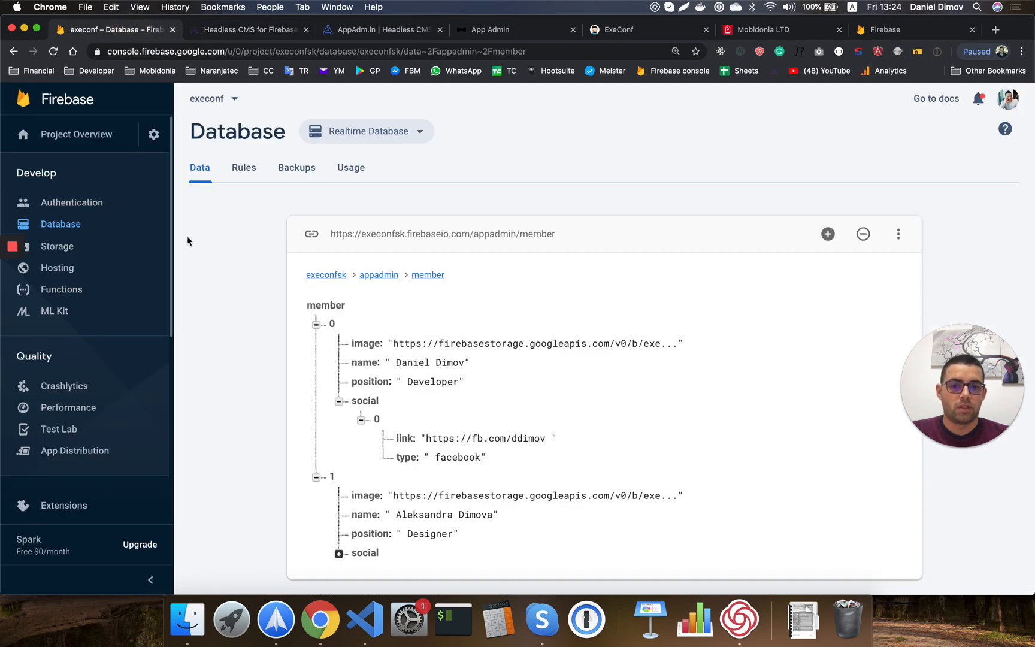
click(62, 231)
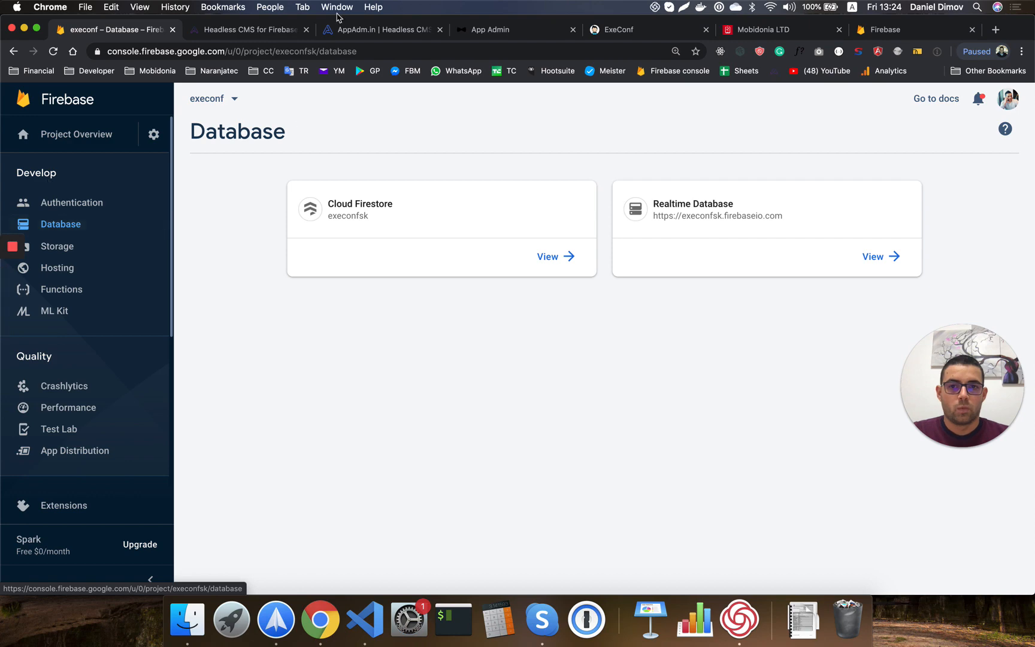
click(249, 32)
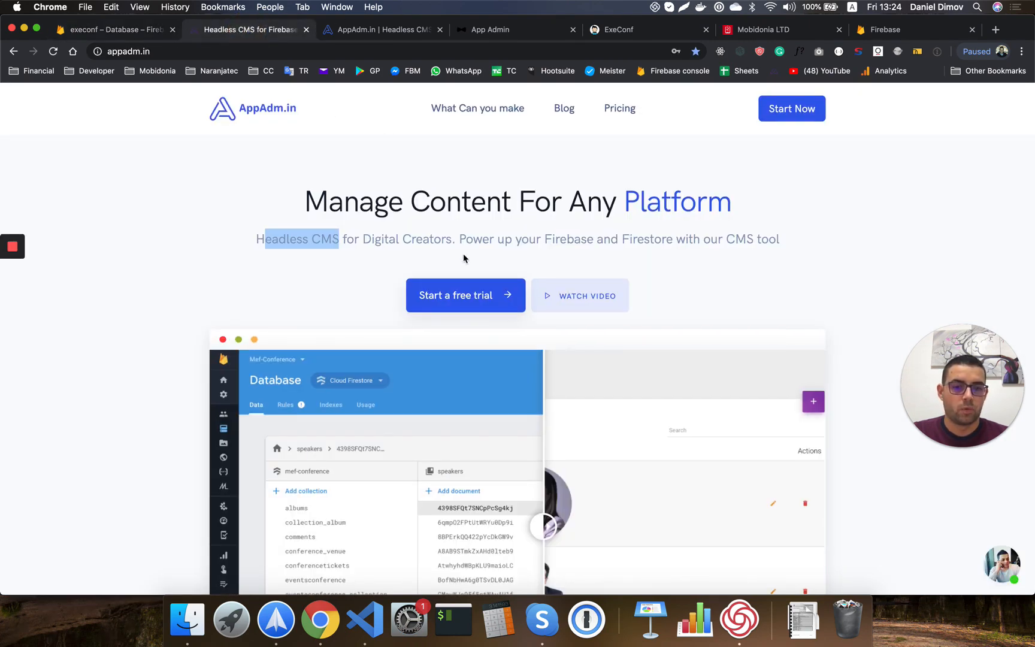
Drag the Before/After slider to compare the admin screenshots.
scroll(462, 259, down, 5)
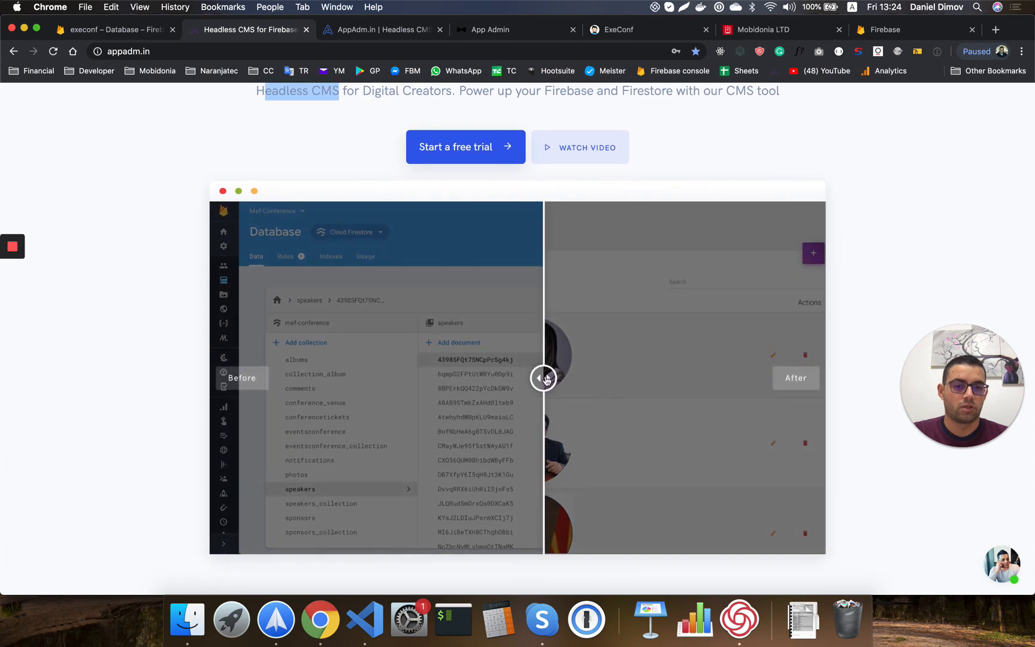
drag(545, 377, 208, 353)
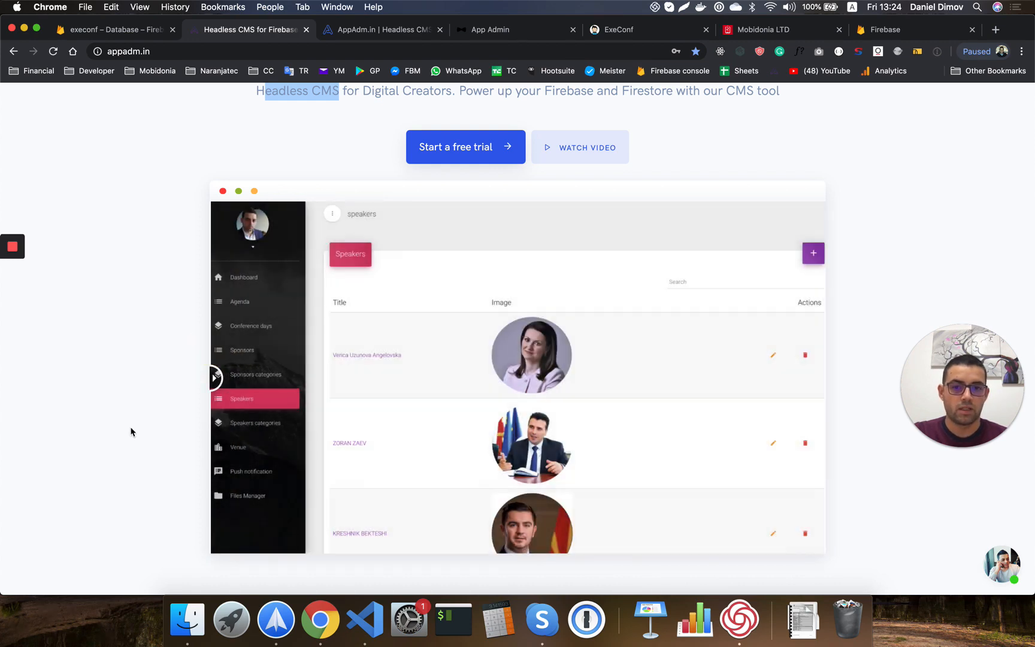
scroll(363, 485, down, 6)
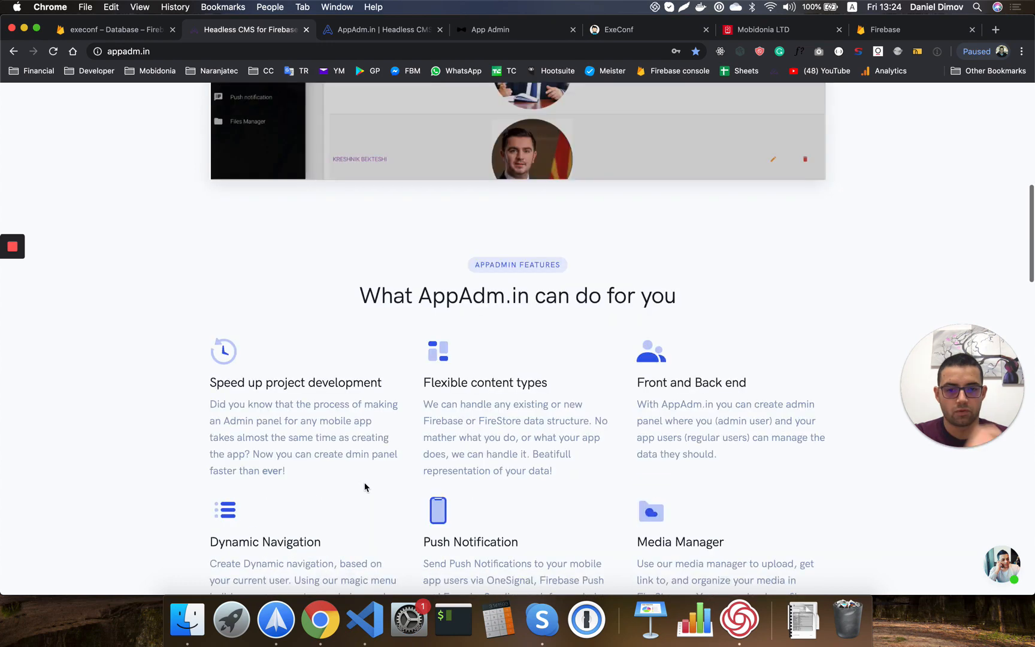
scroll(363, 485, down, 2)
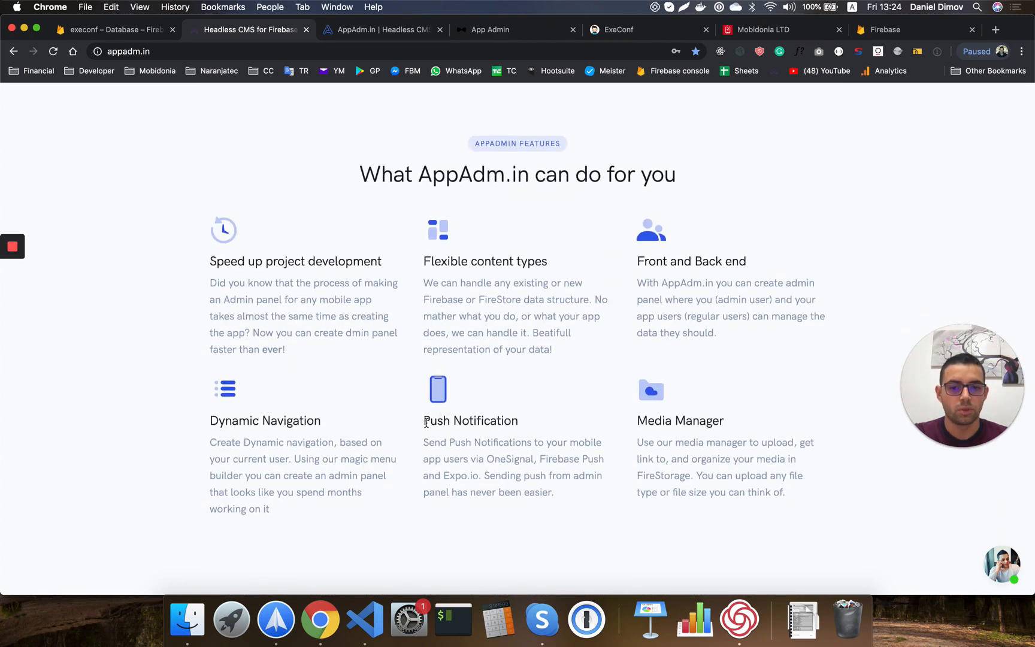
Highlight the Push Notification and Media Manager feature headings, then return to the App Admin panel.
drag(426, 423, 504, 420)
drag(638, 417, 741, 423)
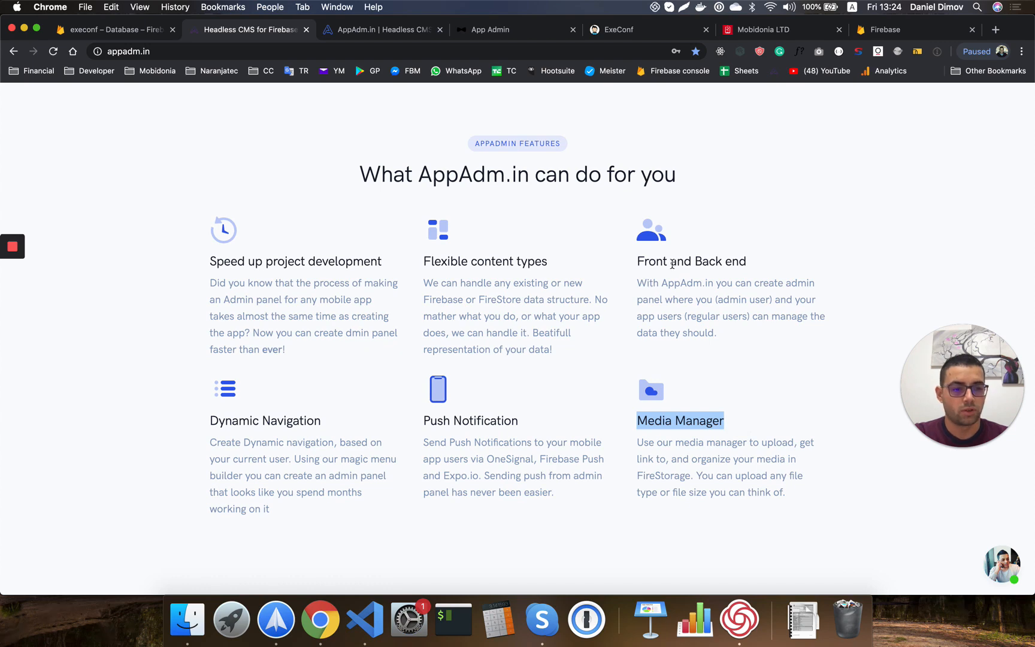
drag(638, 261, 722, 263)
scroll(722, 264, down, 2)
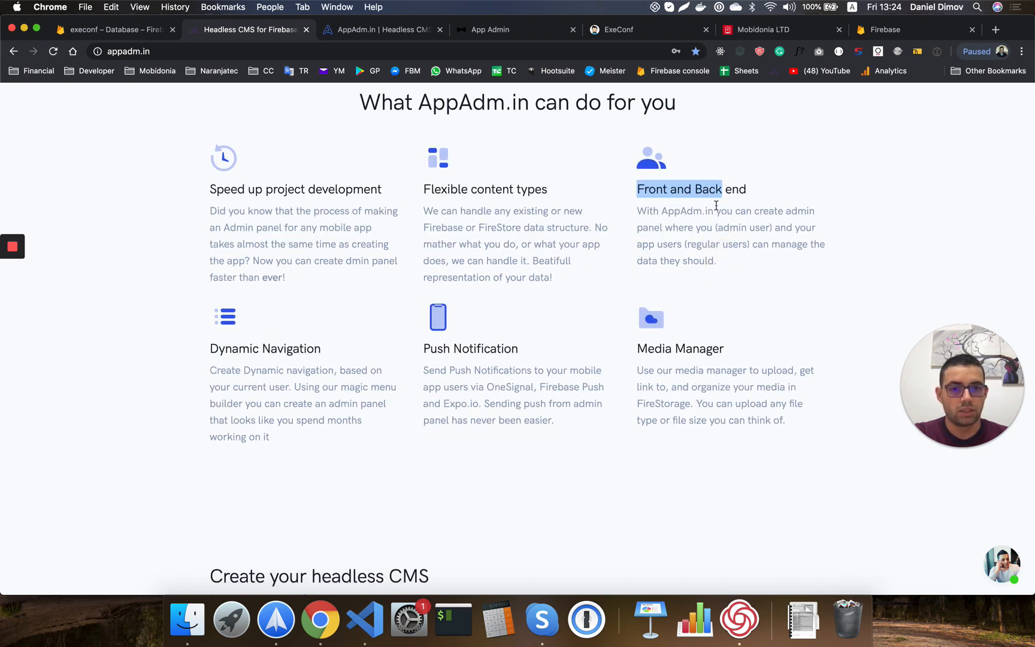
click(682, 188)
scroll(642, 184, up, 5)
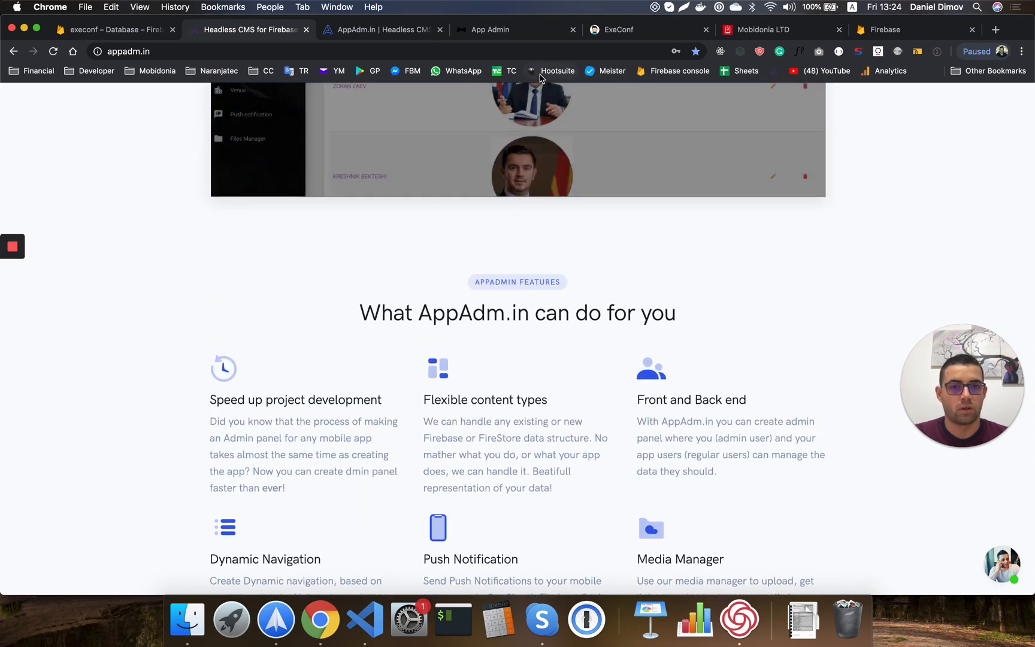
click(479, 36)
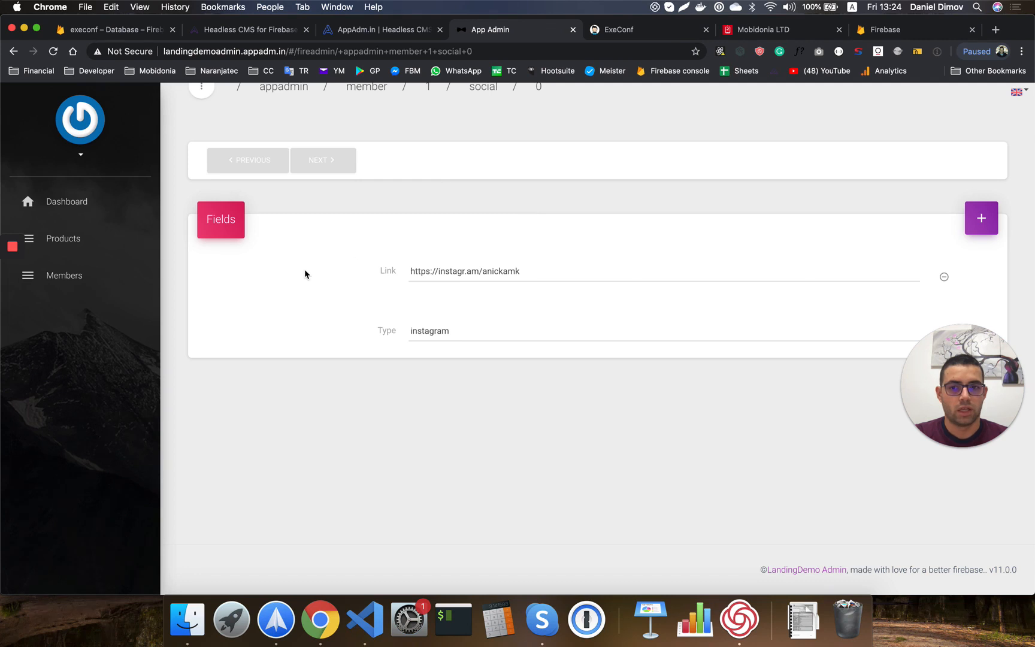
View the two-row Products list, then go to the execonf Firebase Database overview.
click(48, 246)
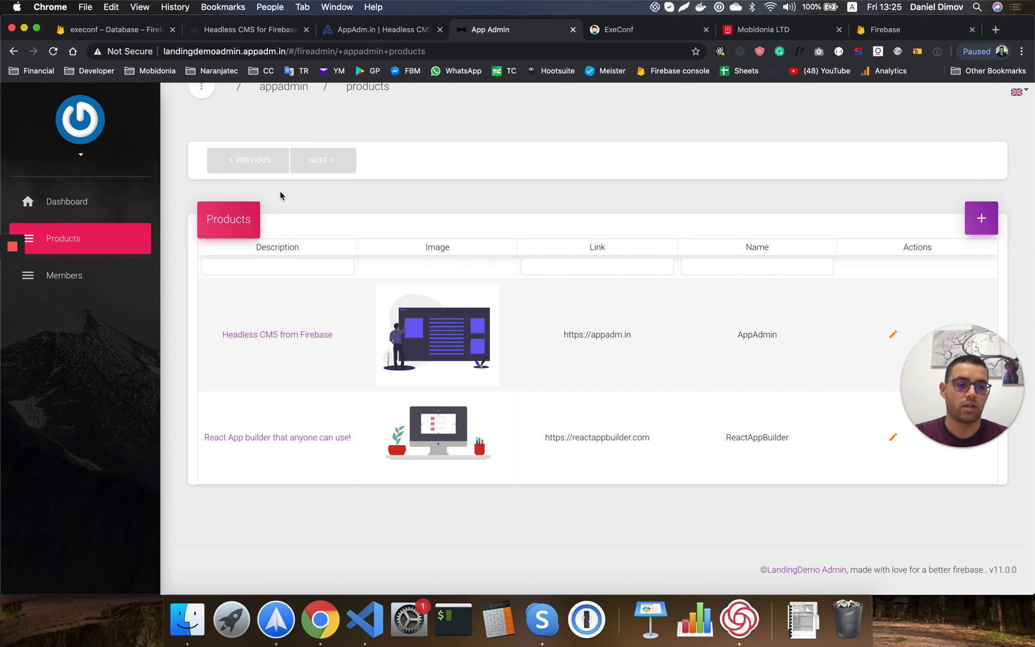
click(133, 33)
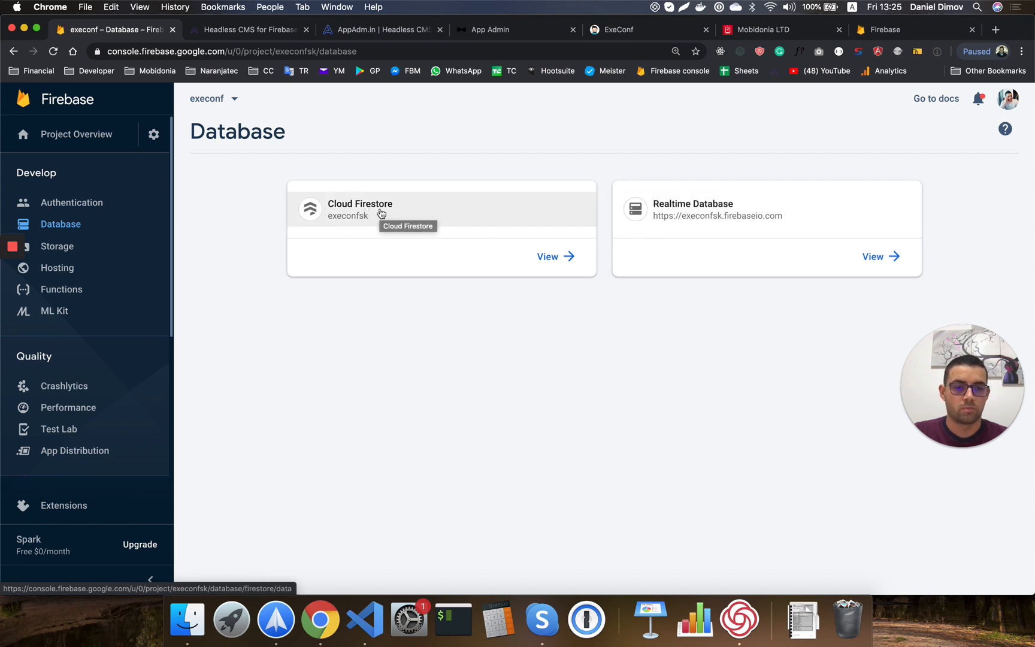
Pass through the local ExeConf page and Navigation page back to the appadm.in homepage top.
click(613, 31)
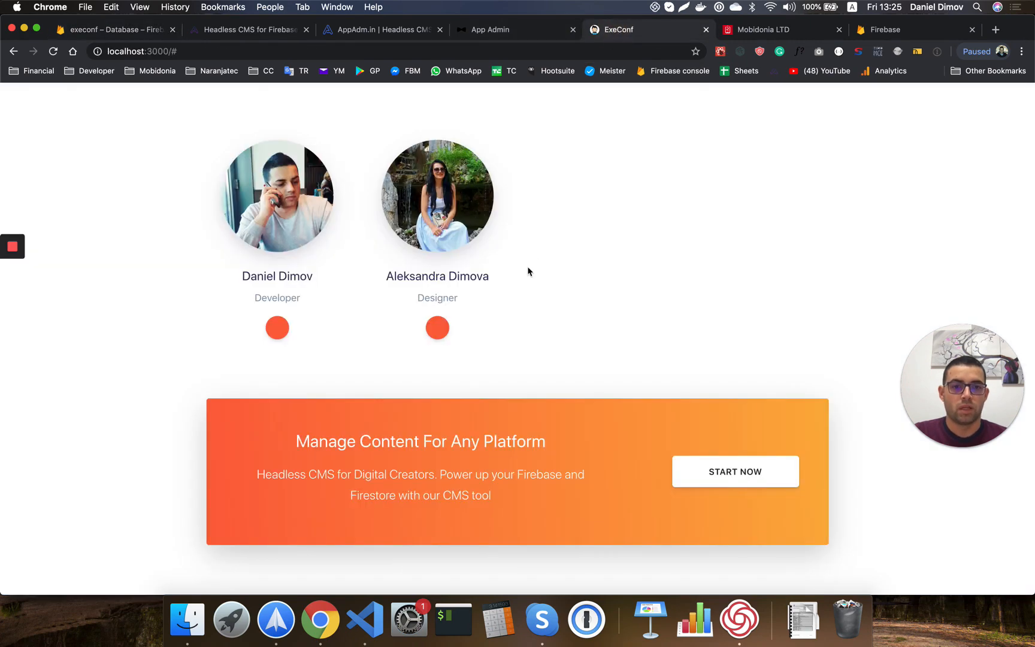
scroll(527, 270, up, 5)
scroll(529, 271, up, 5)
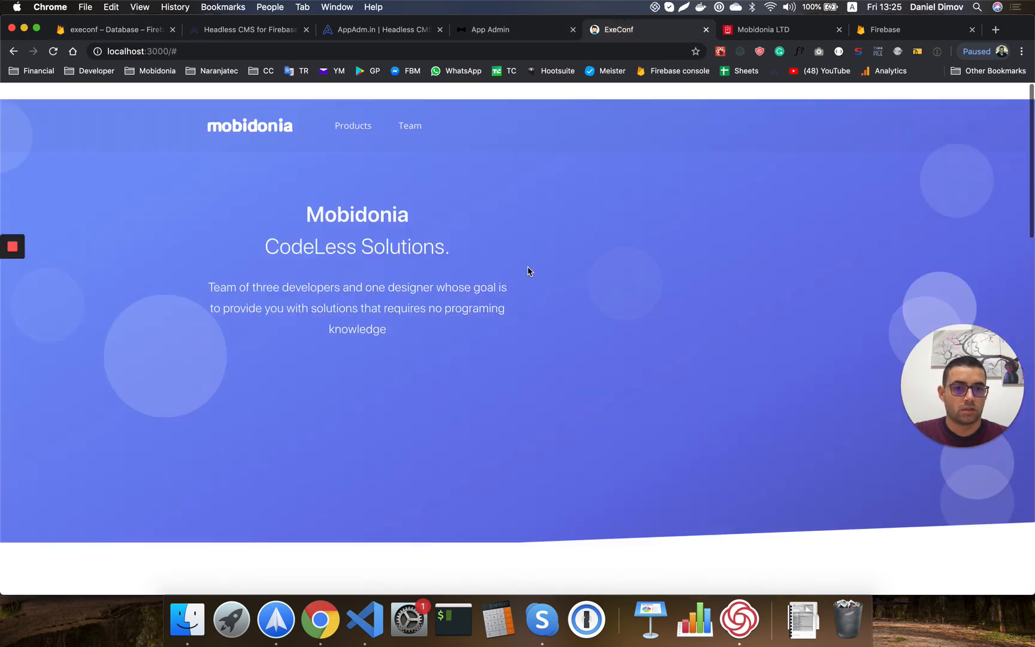
click(366, 30)
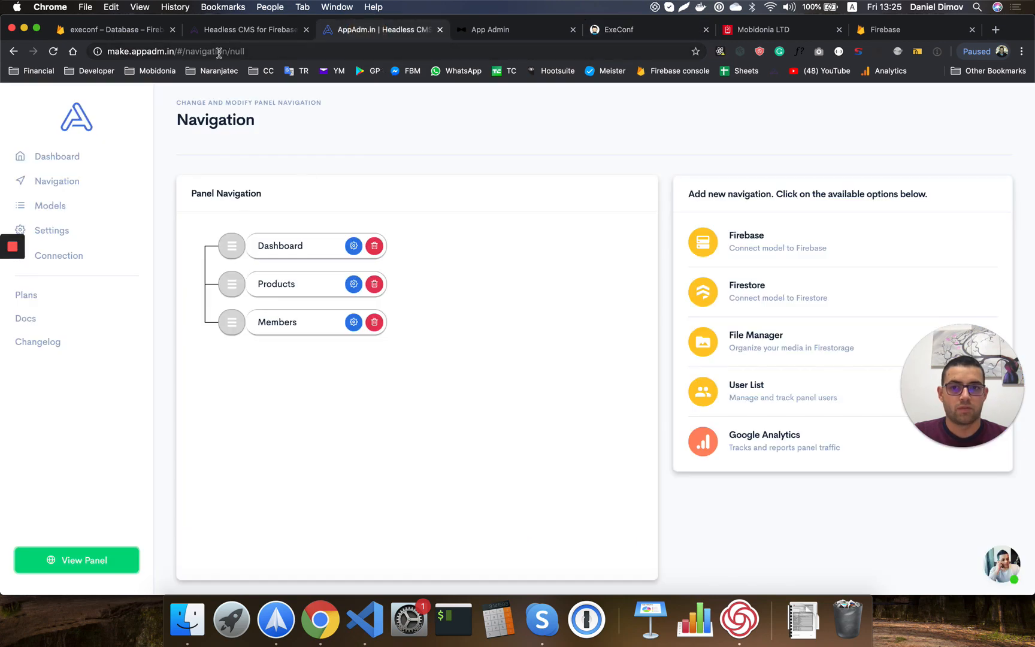
click(238, 31)
scroll(488, 192, up, 10)
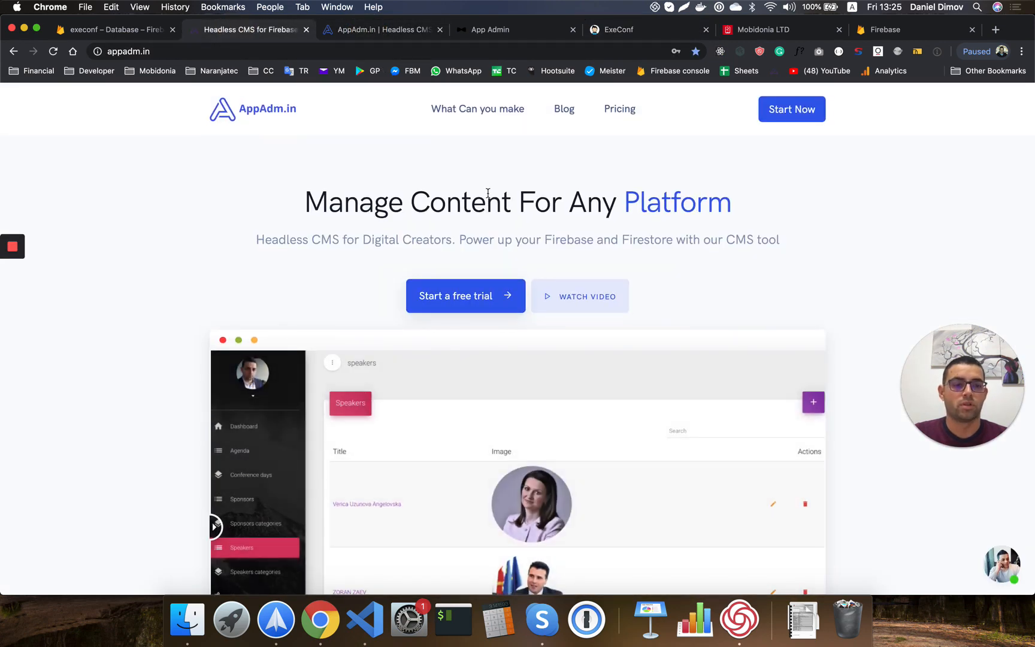
Scroll over the homepage's before-and-after screenshot, then open the support chat panel.
scroll(596, 284, down, 5)
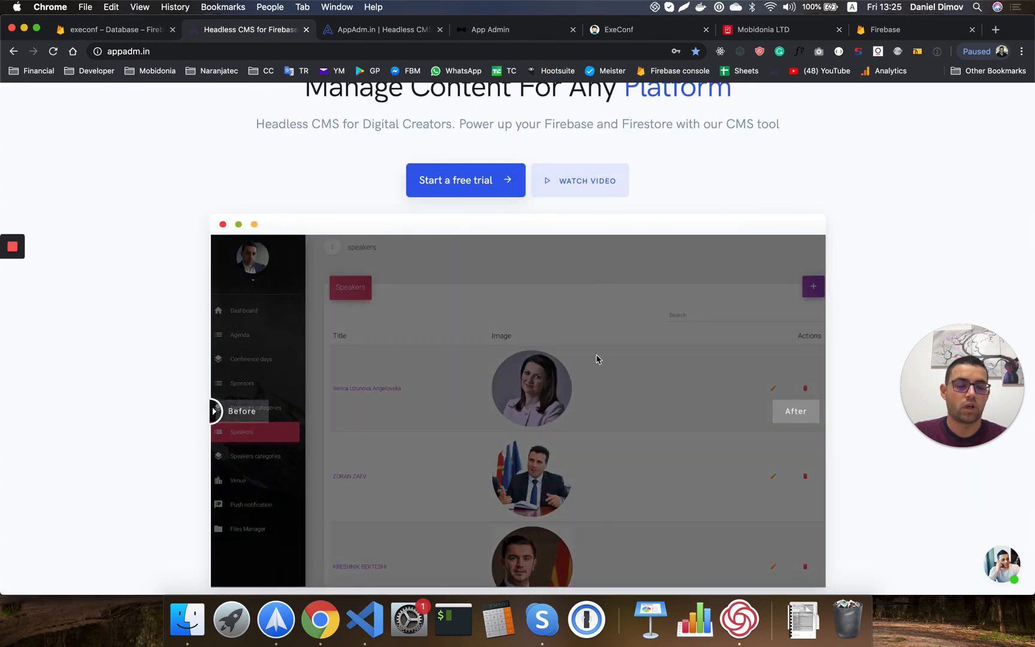
scroll(595, 426, down, 2)
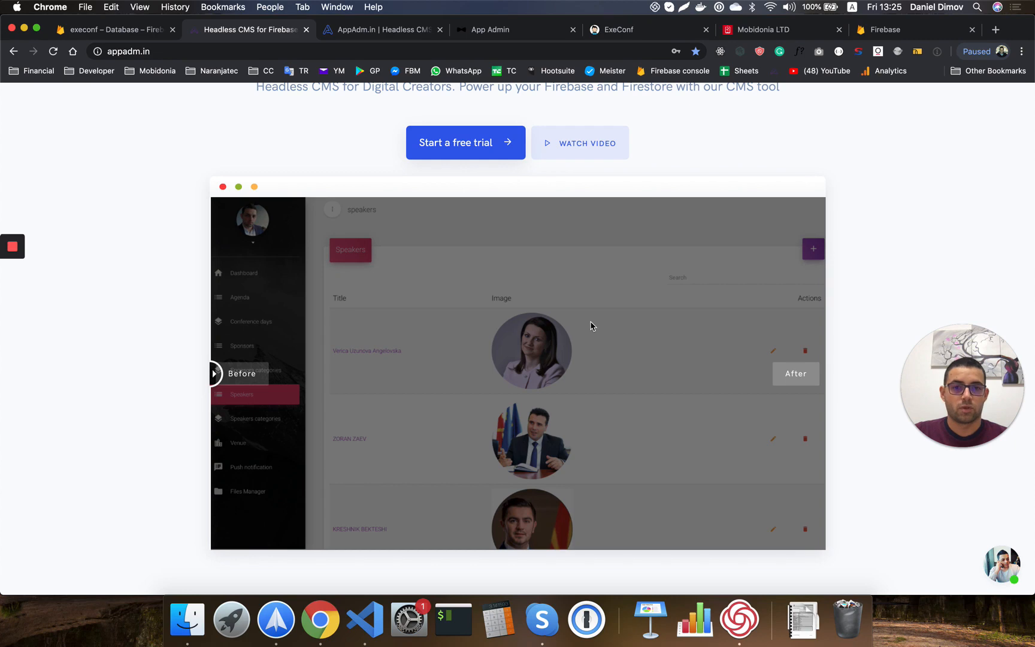
scroll(590, 325, up, 3)
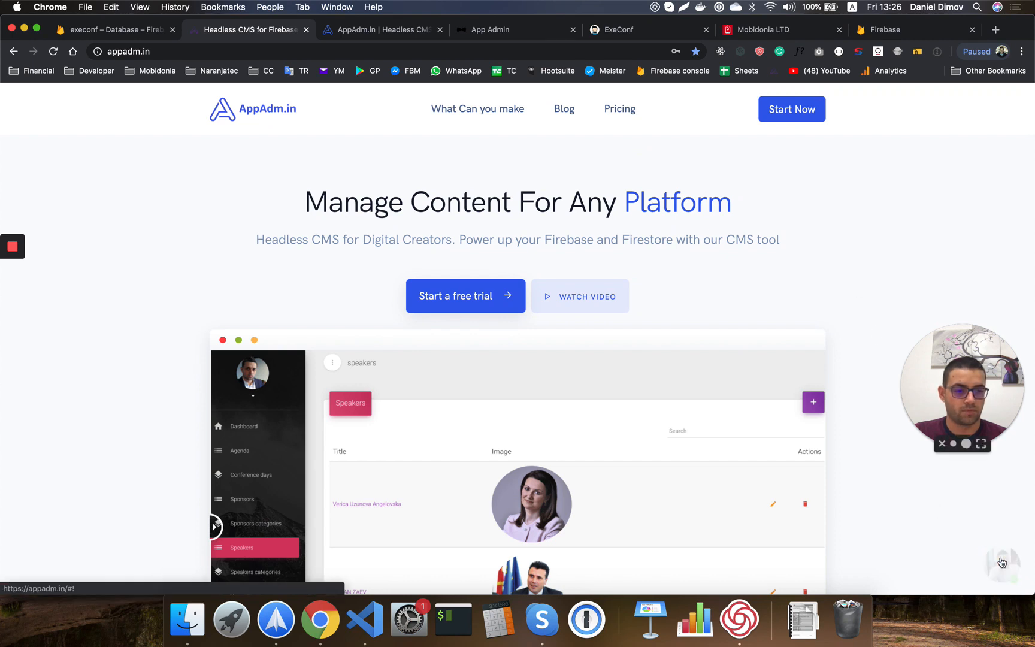
click(1001, 562)
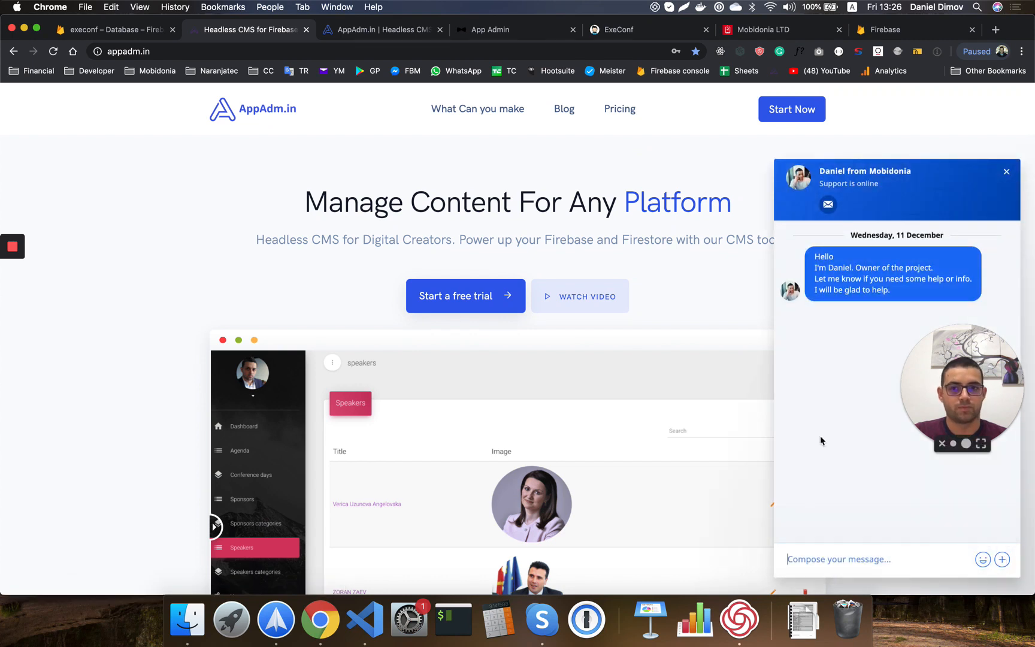